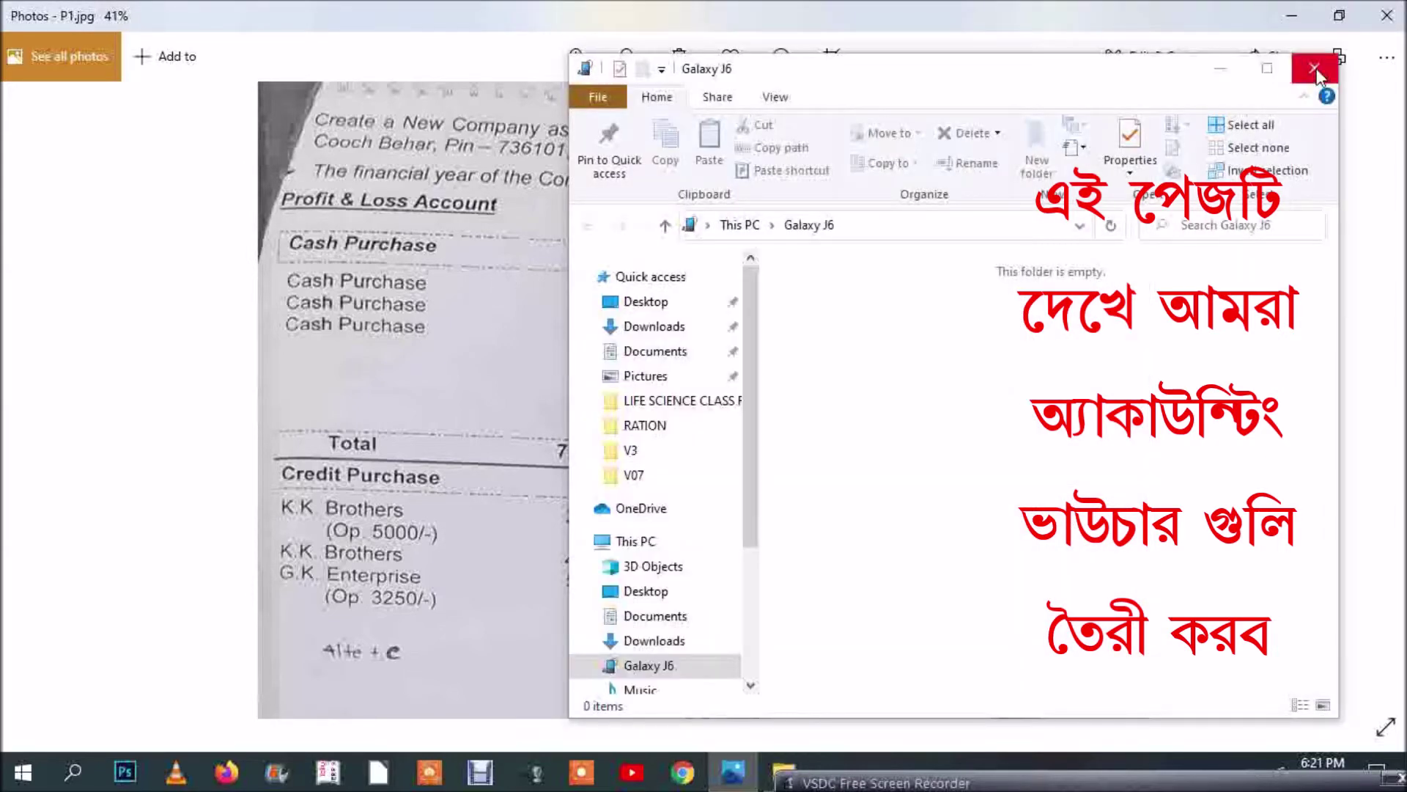
Step: Close the empty Galaxy J6 folder window and examine the company details, cash purchases and cash sales in P1.jpg
click(1315, 70)
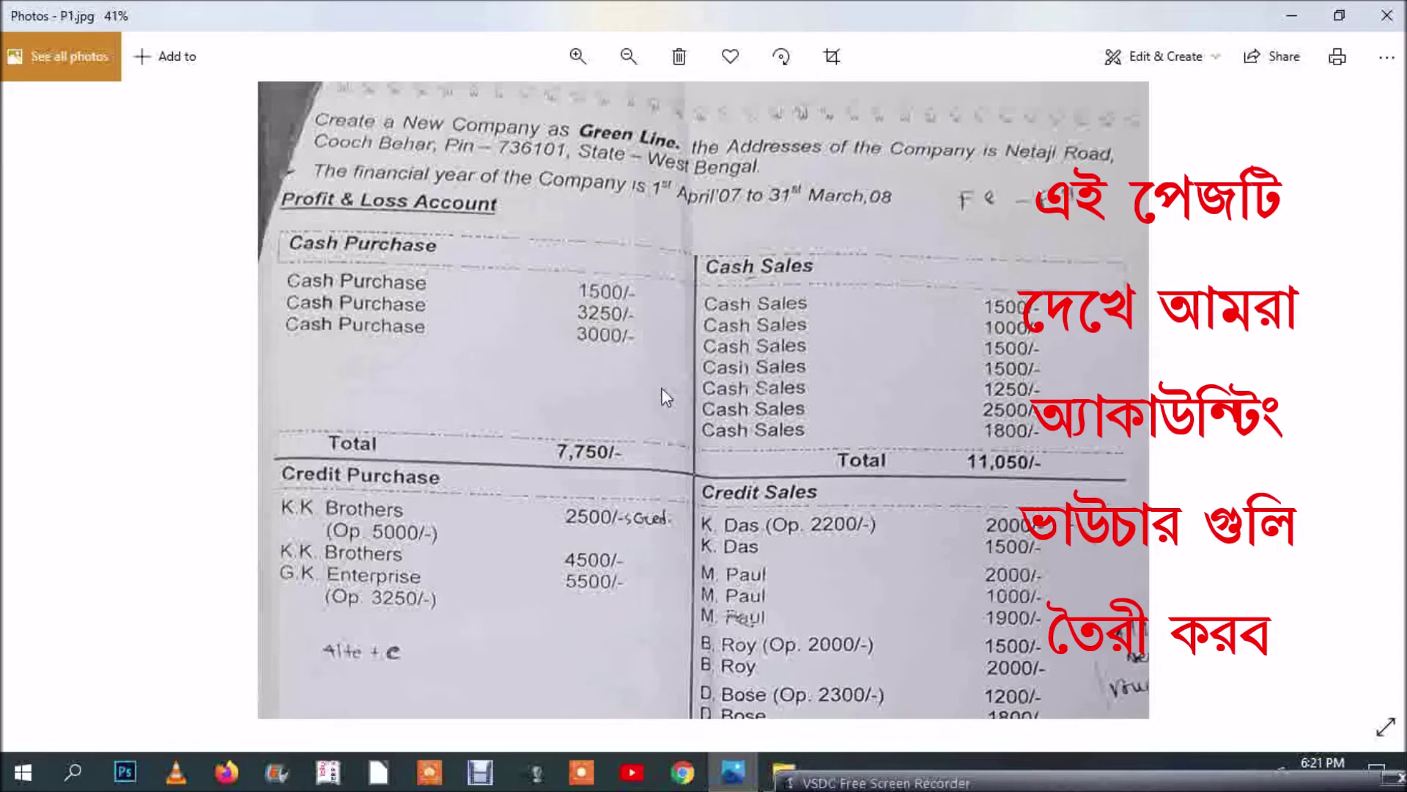
mouse_move(801, 439)
mouse_down()
mouse_move(829, 354)
mouse_move(826, 431)
mouse_up()
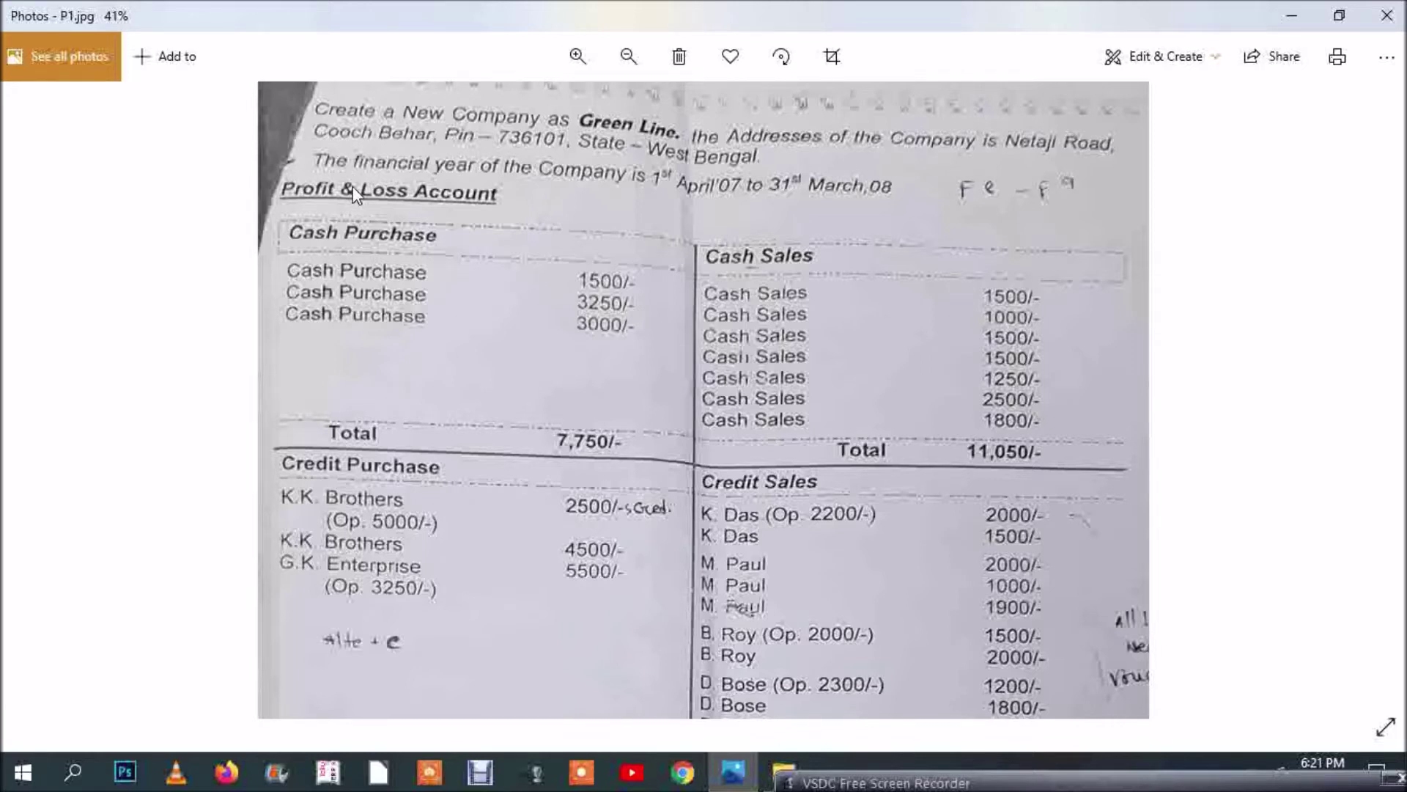
drag(354, 186, 351, 215)
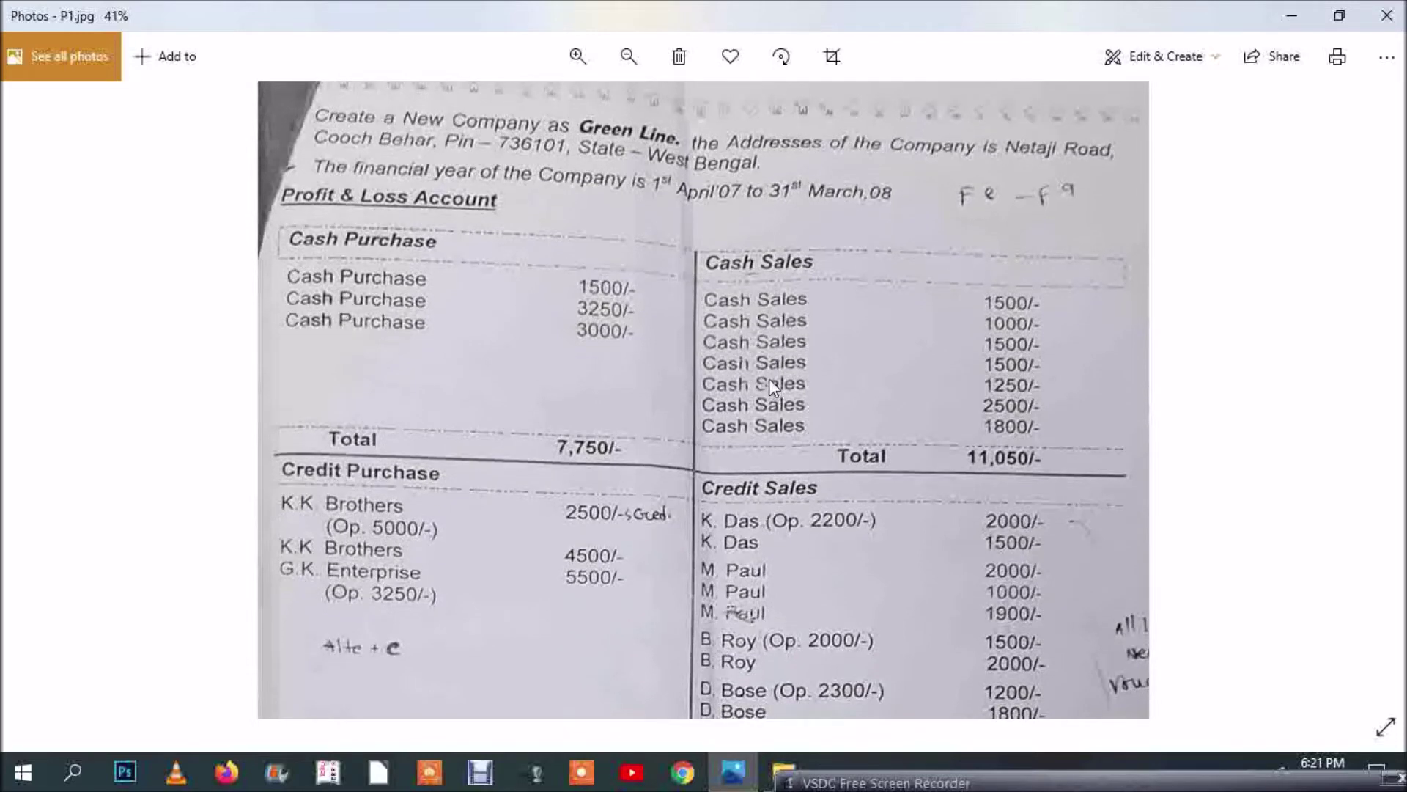
drag(768, 378, 757, 354)
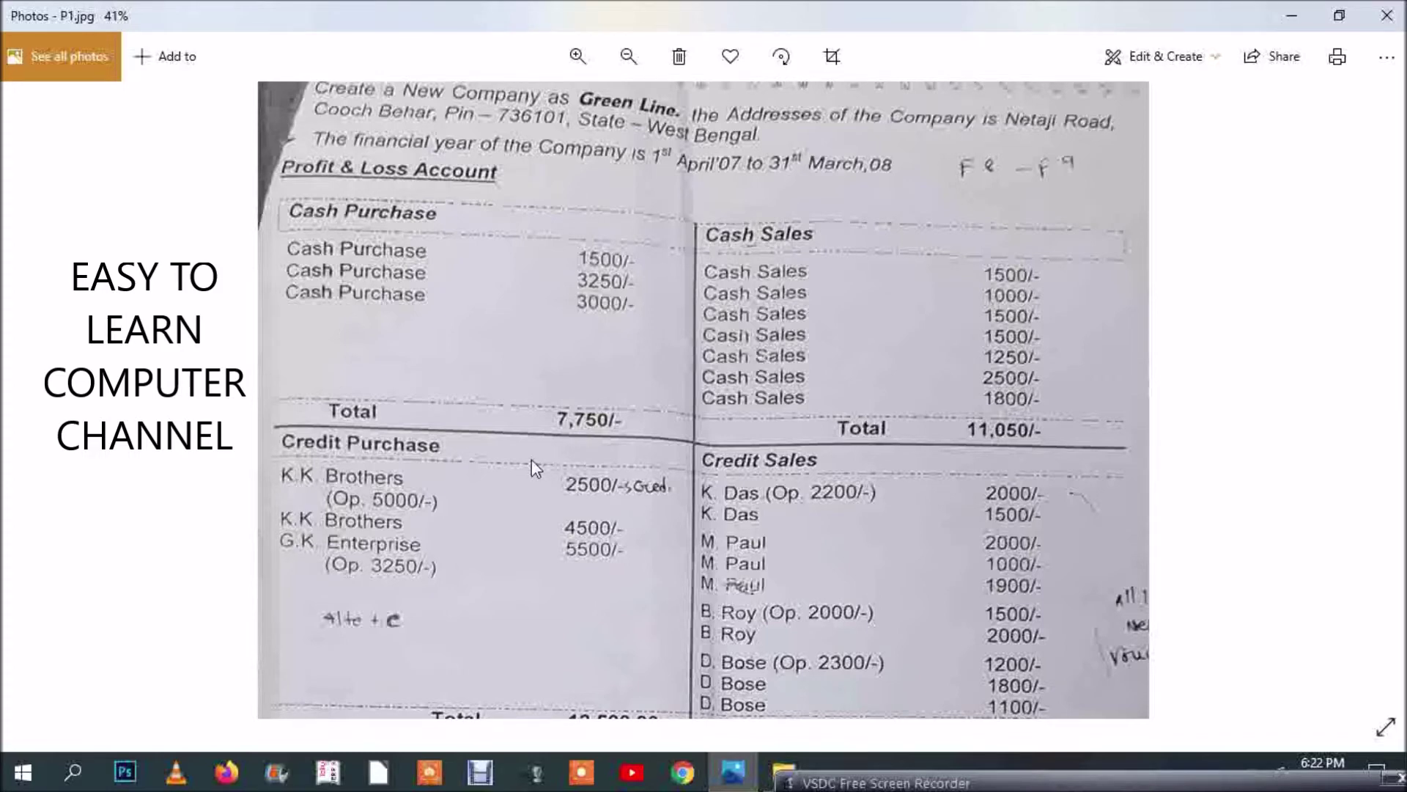
drag(512, 579, 519, 509)
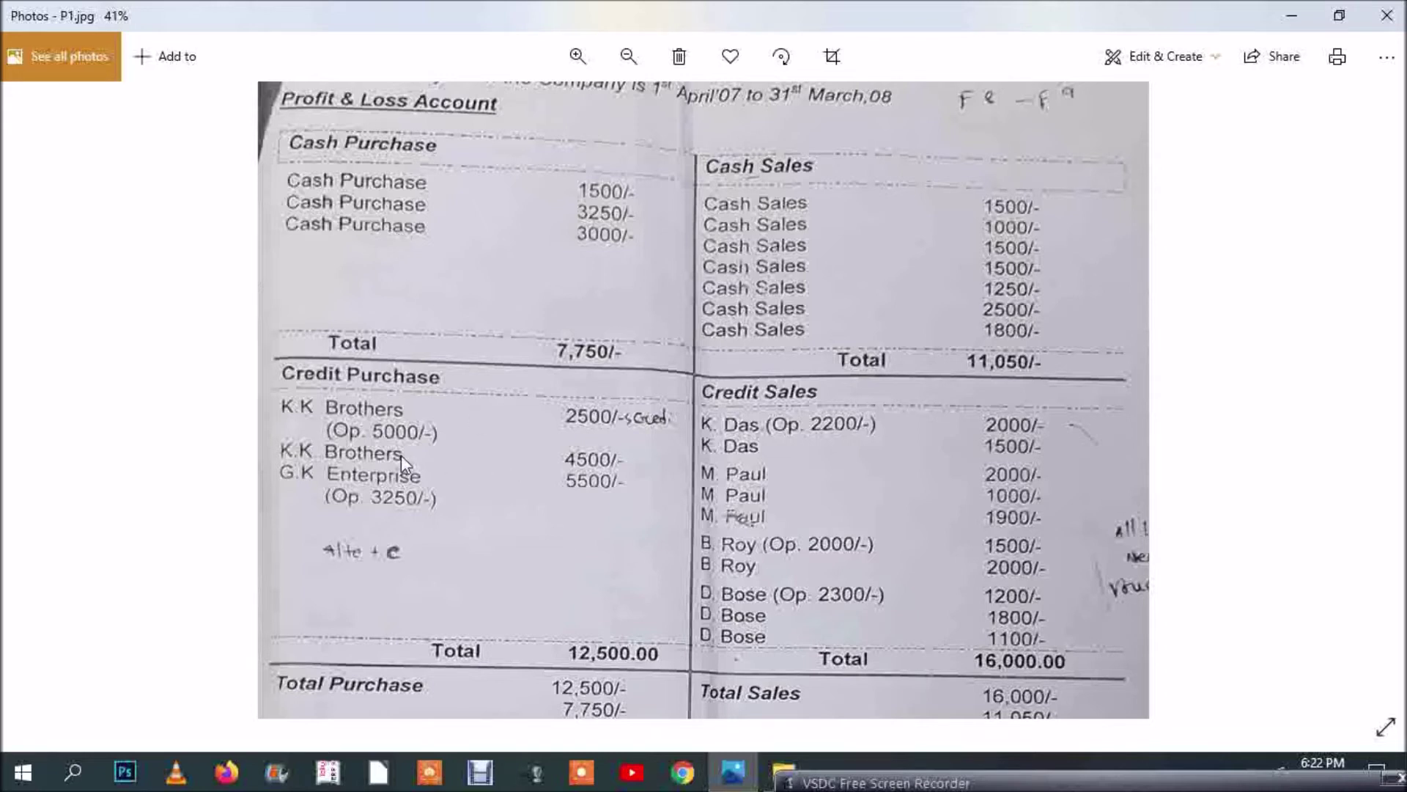
drag(403, 460, 407, 402)
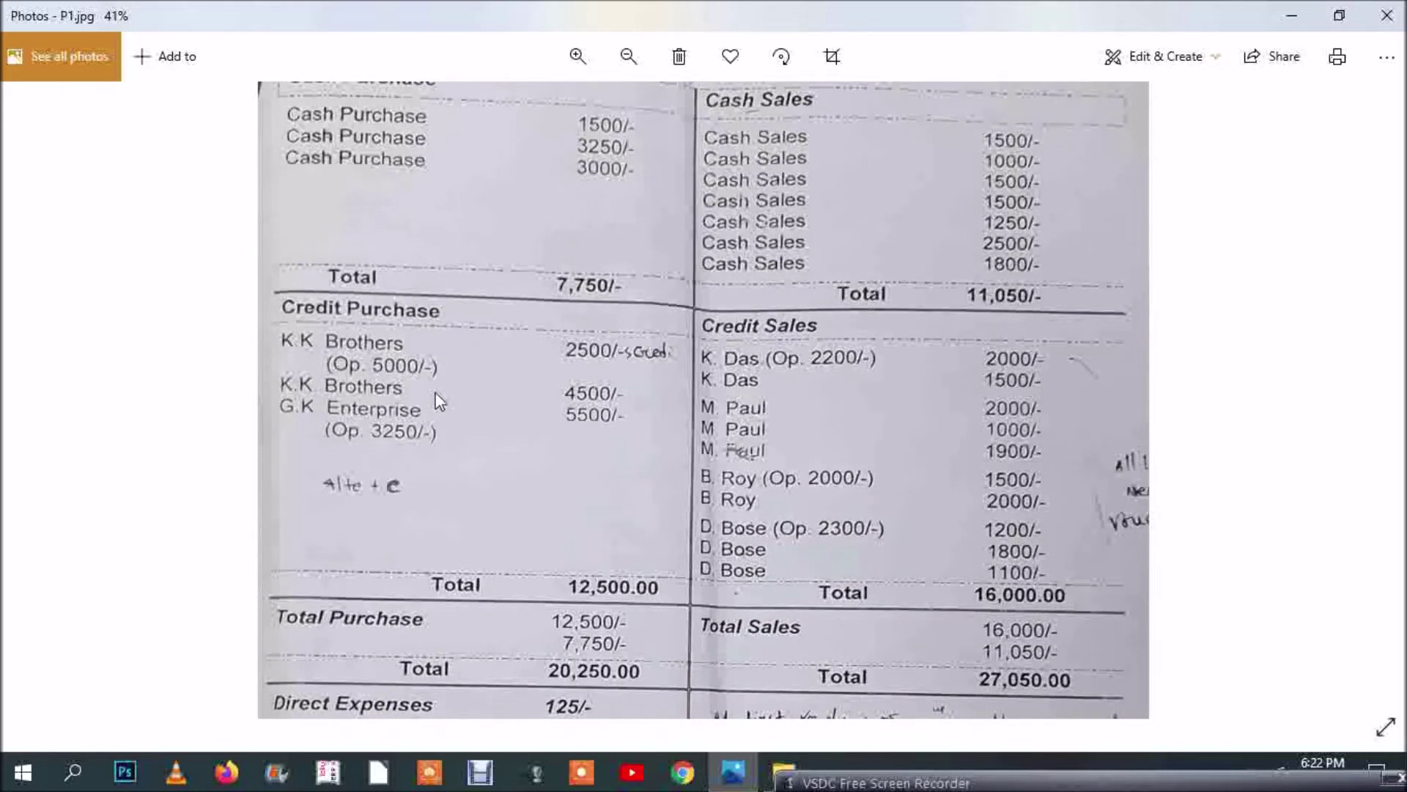
Step: Examine the credit purchases, direct and indirect expenses, gross profit and net profit sections of P1.jpg
click(877, 783)
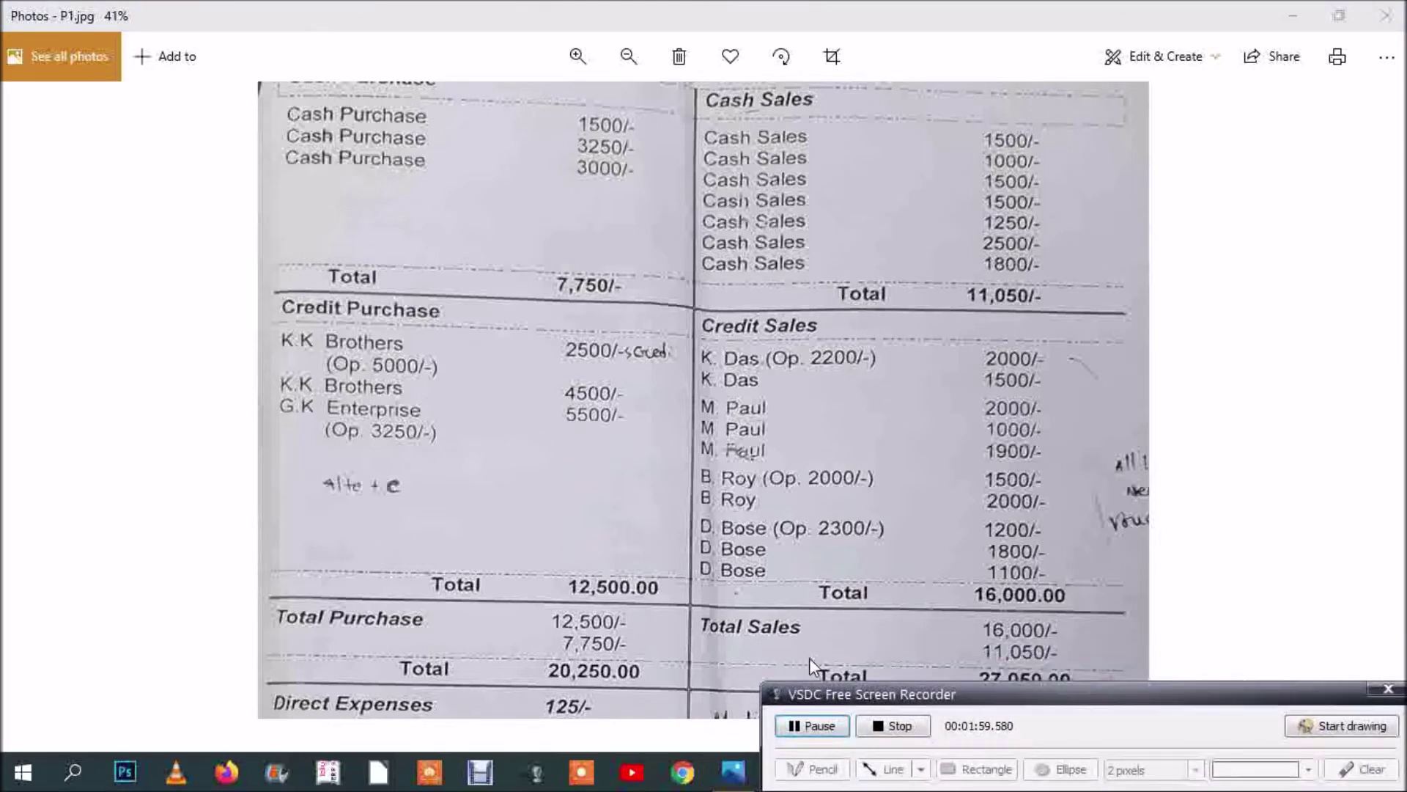
click(529, 441)
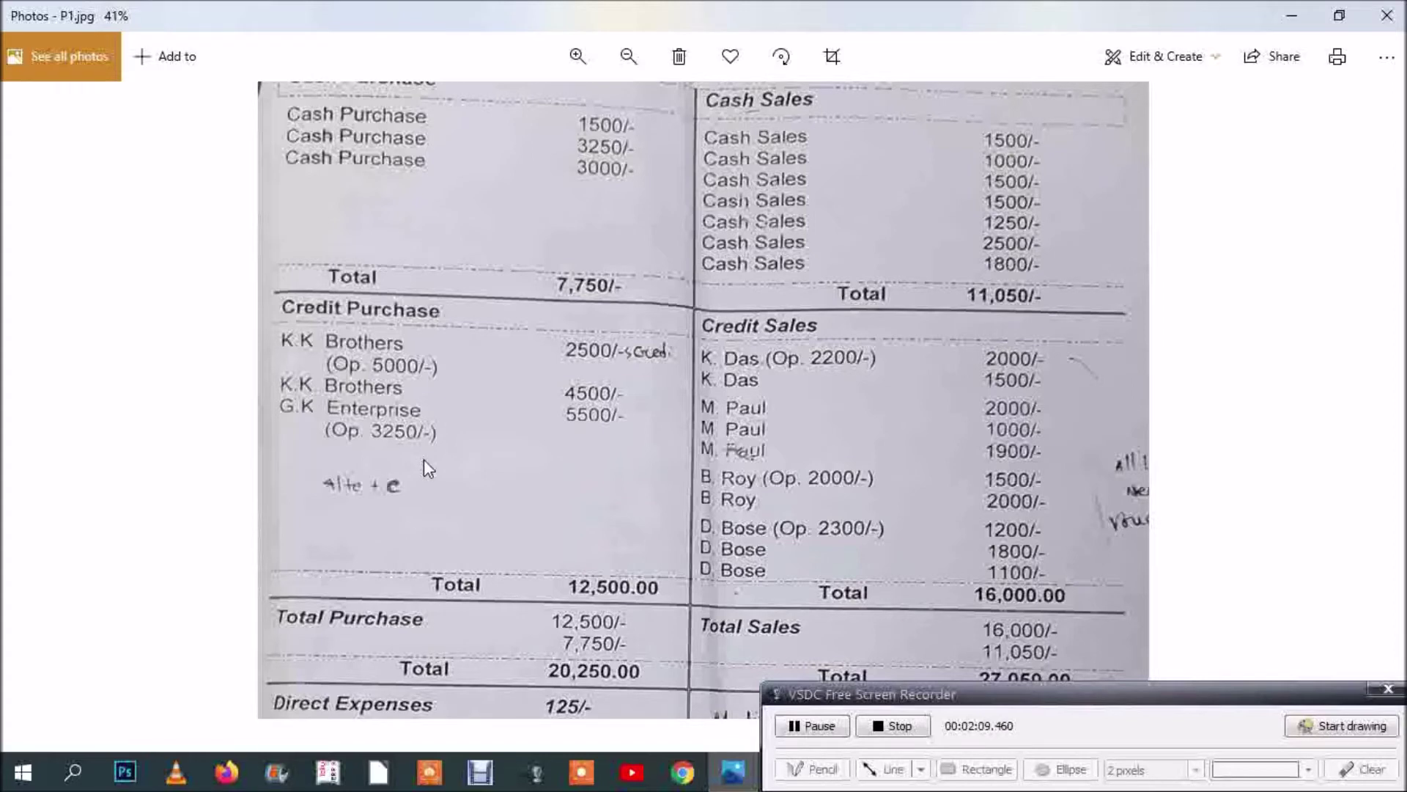
drag(891, 337, 890, 376)
drag(498, 591, 490, 313)
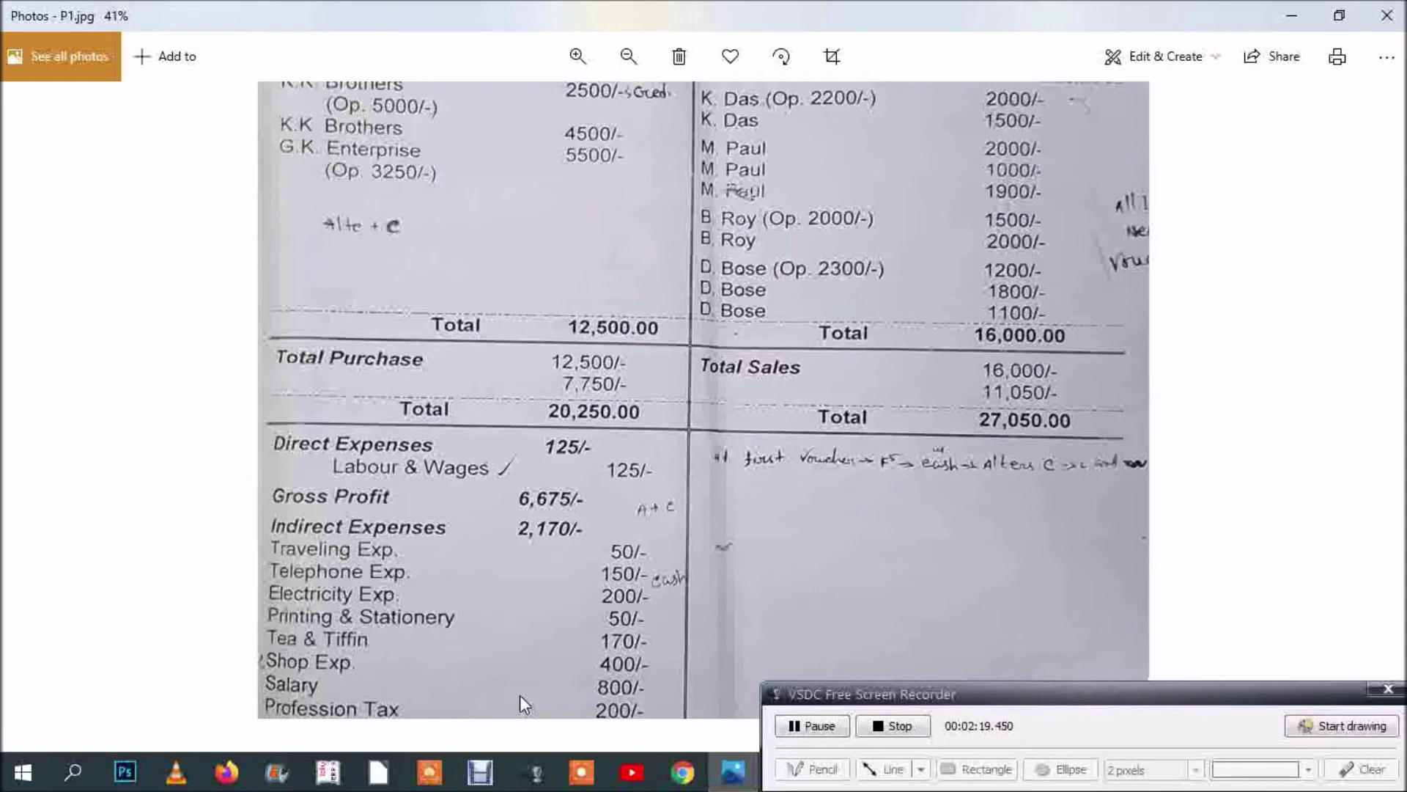
drag(521, 695, 519, 650)
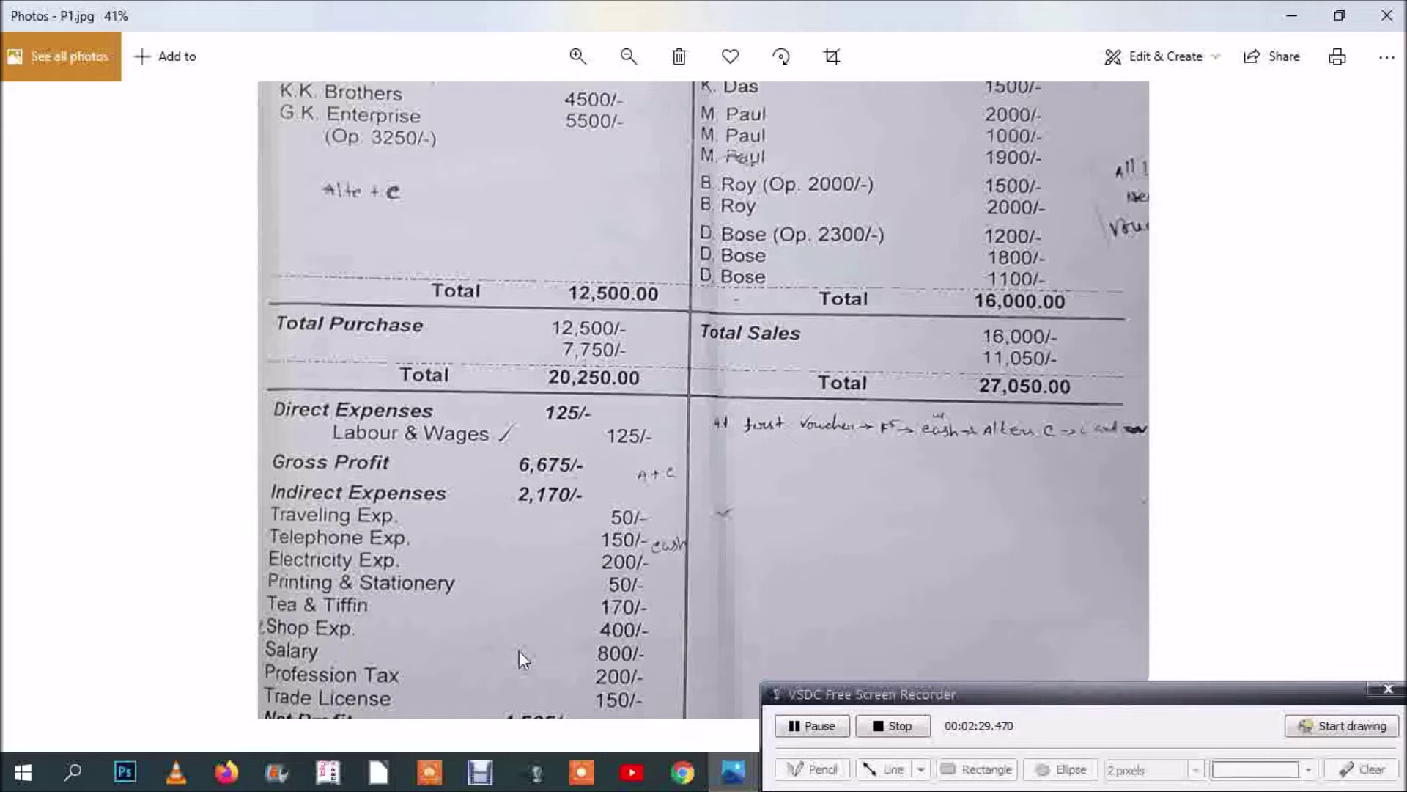
drag(519, 649, 517, 605)
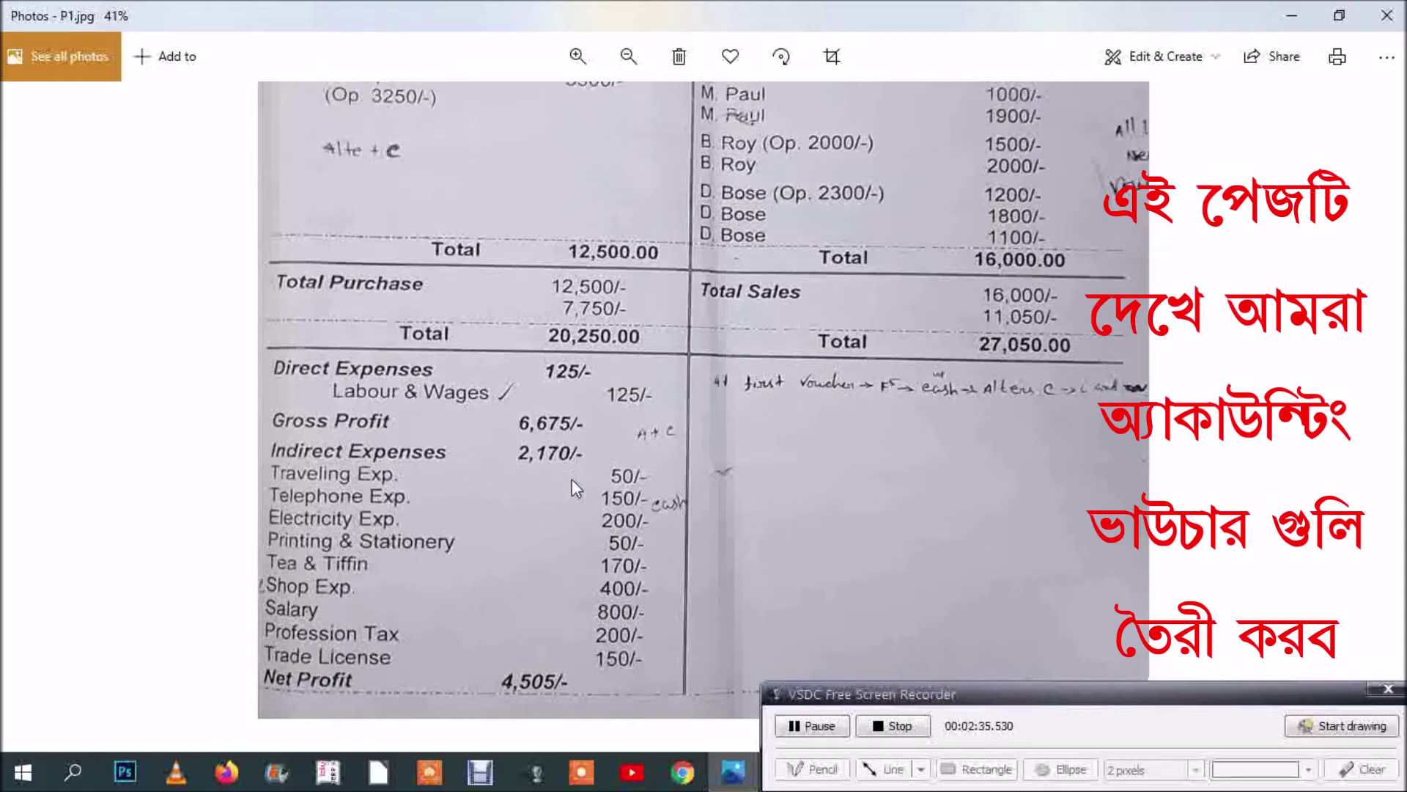
drag(571, 470, 569, 491)
drag(572, 547, 569, 500)
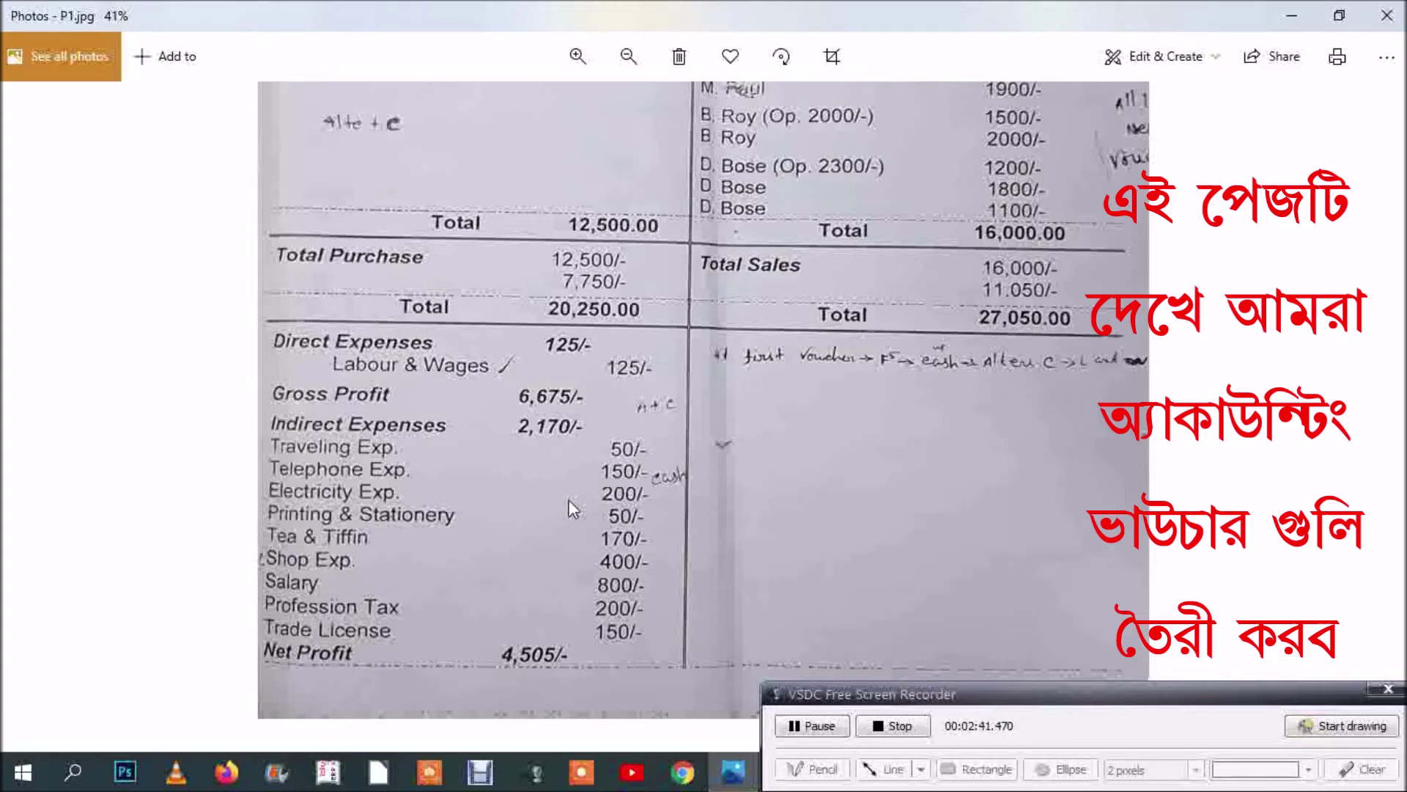
Step: Review the credit sales entries in P1.jpg together with the purchase and sales totals
drag(735, 227, 716, 406)
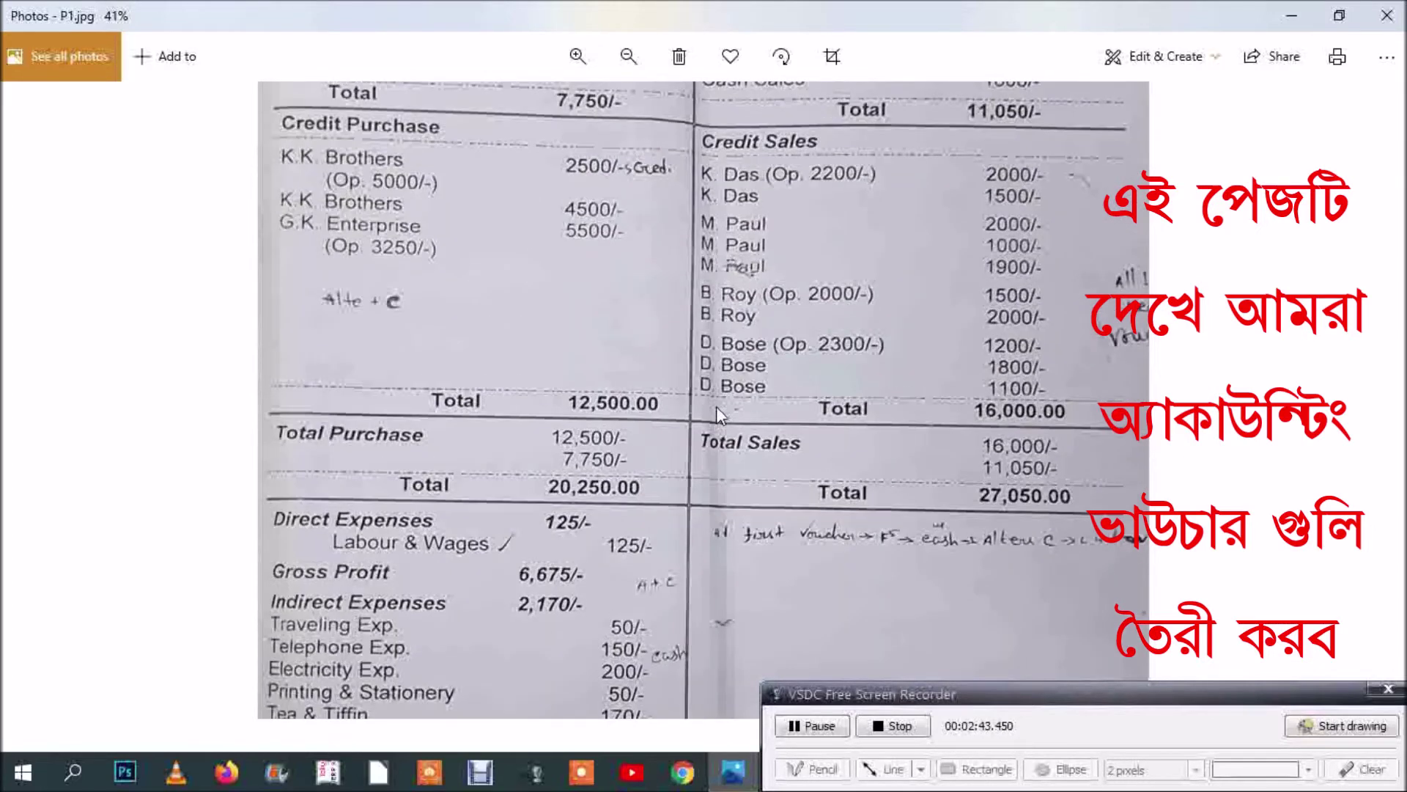
drag(894, 322, 855, 327)
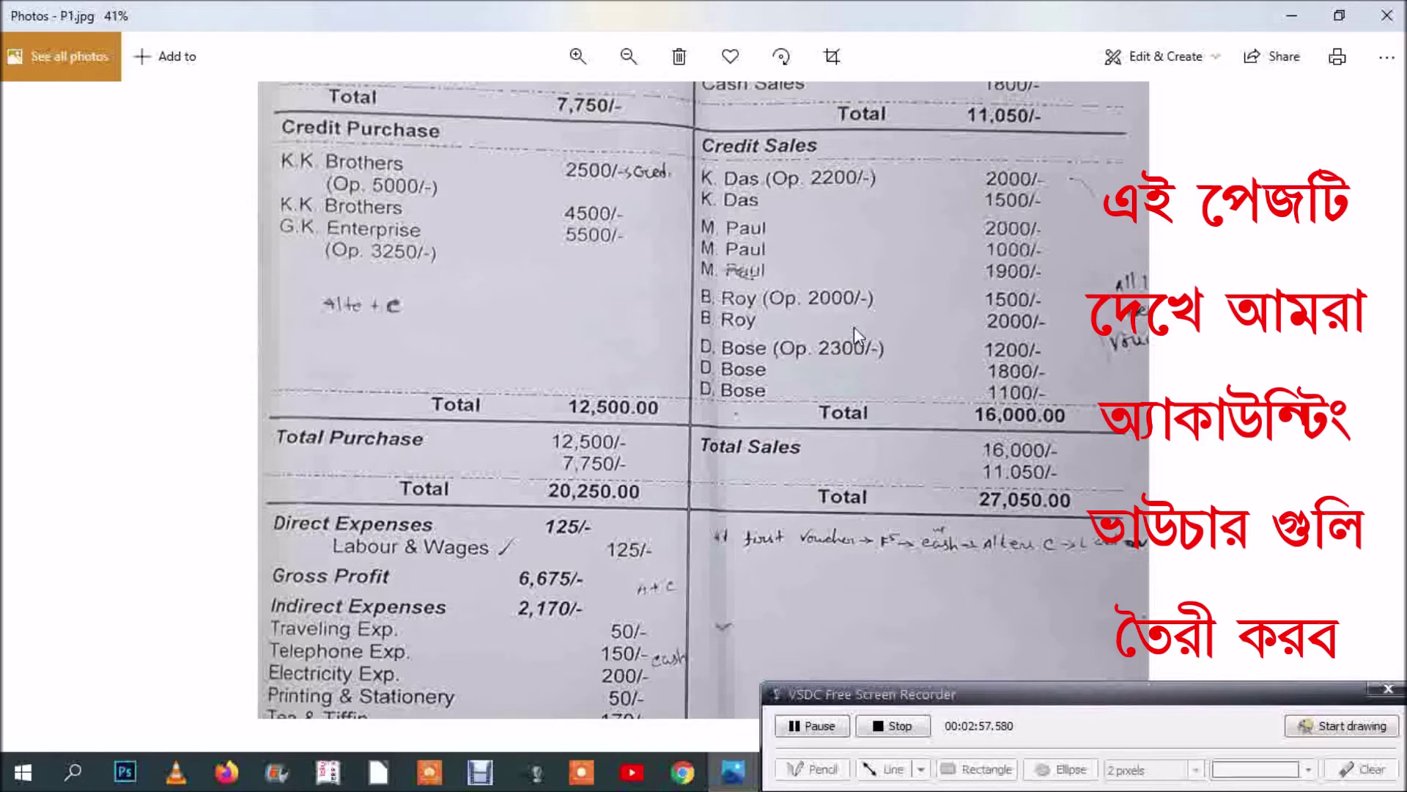
drag(918, 205, 891, 402)
drag(934, 271, 934, 292)
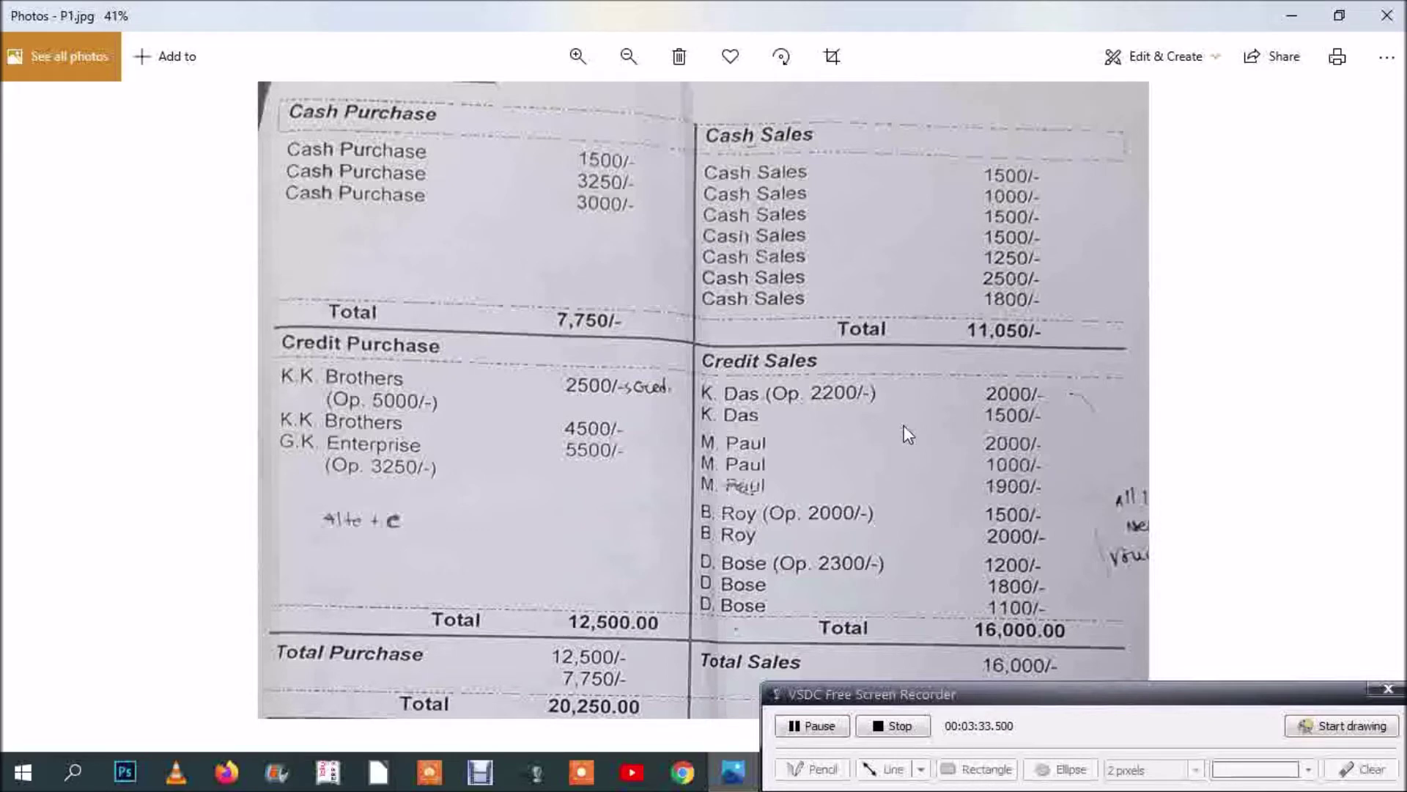
drag(895, 453, 887, 283)
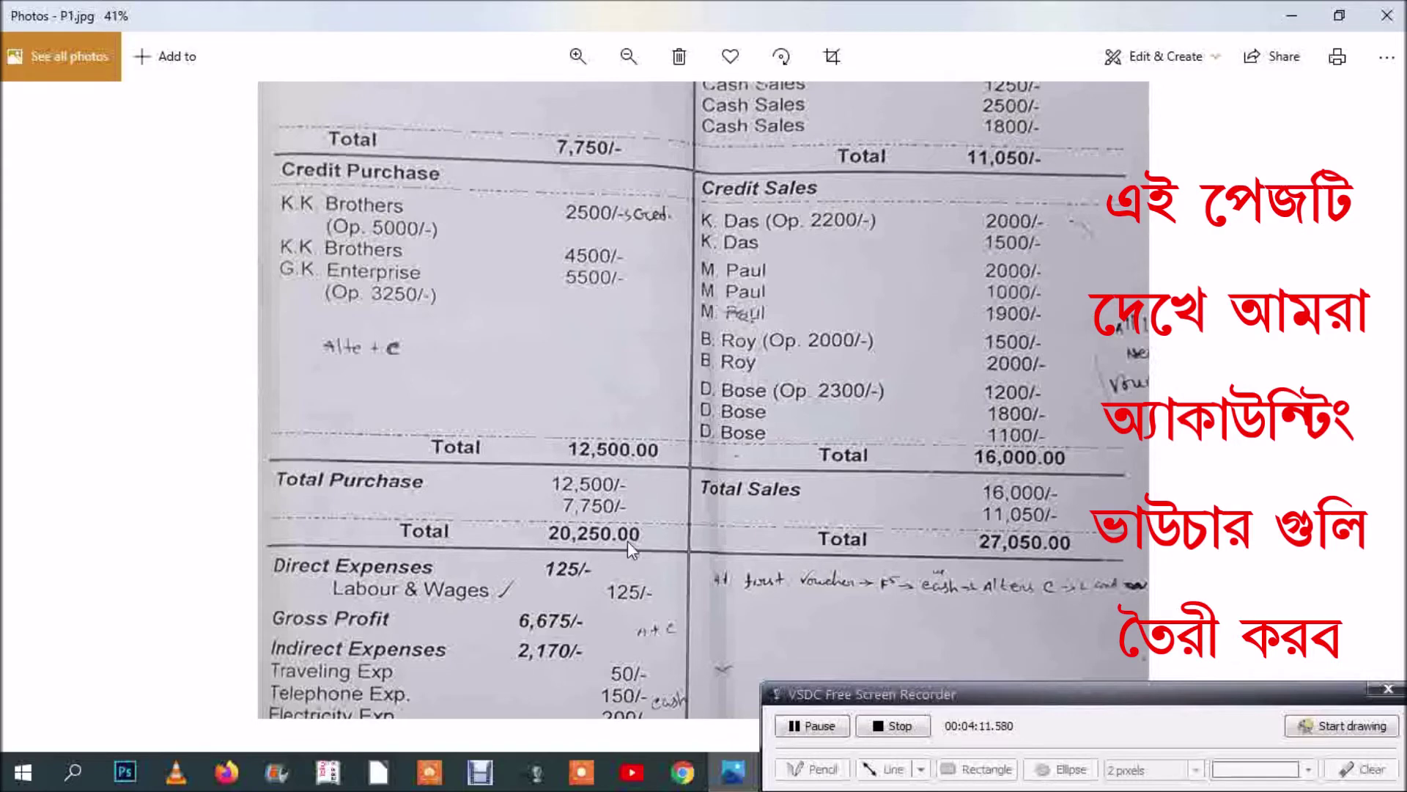
drag(981, 296, 950, 366)
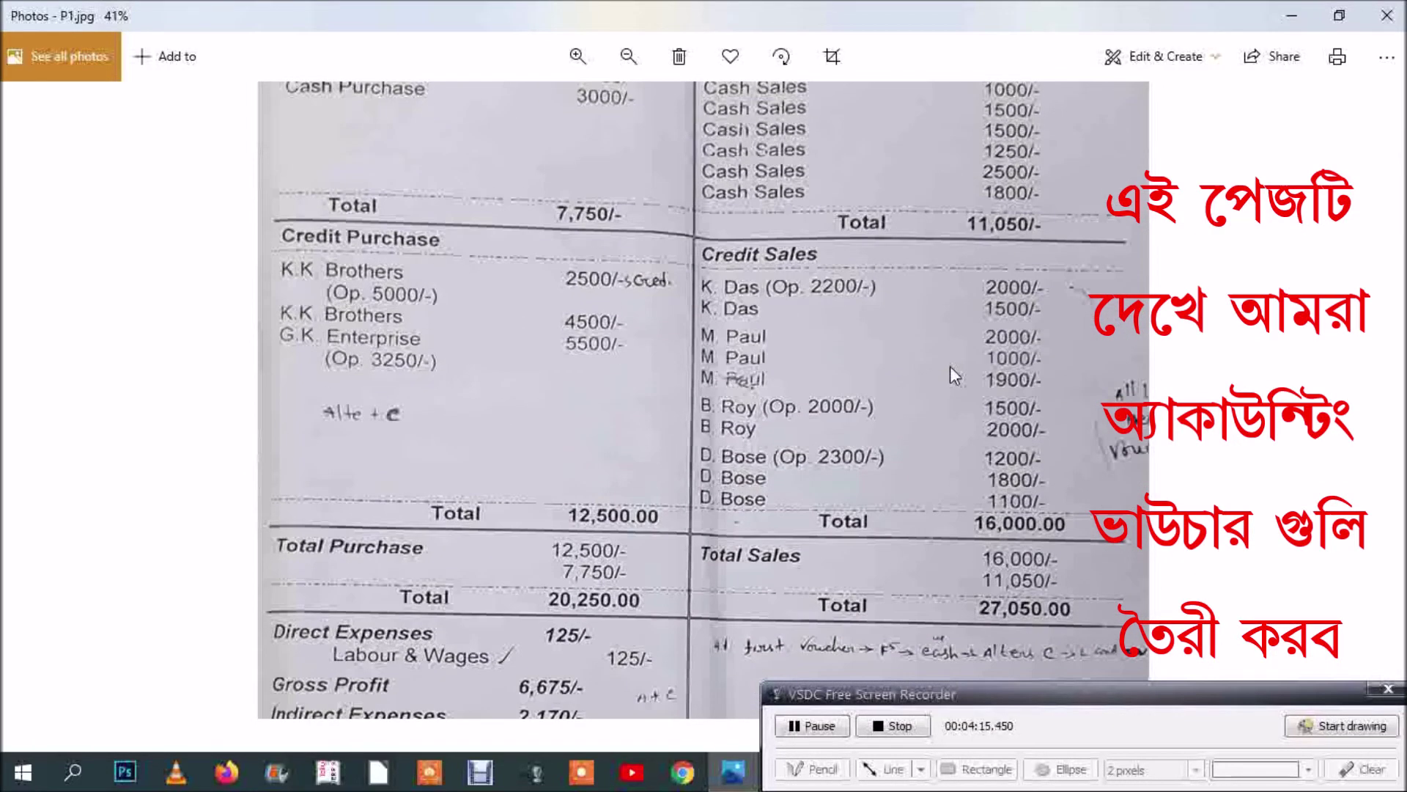
drag(950, 366, 929, 423)
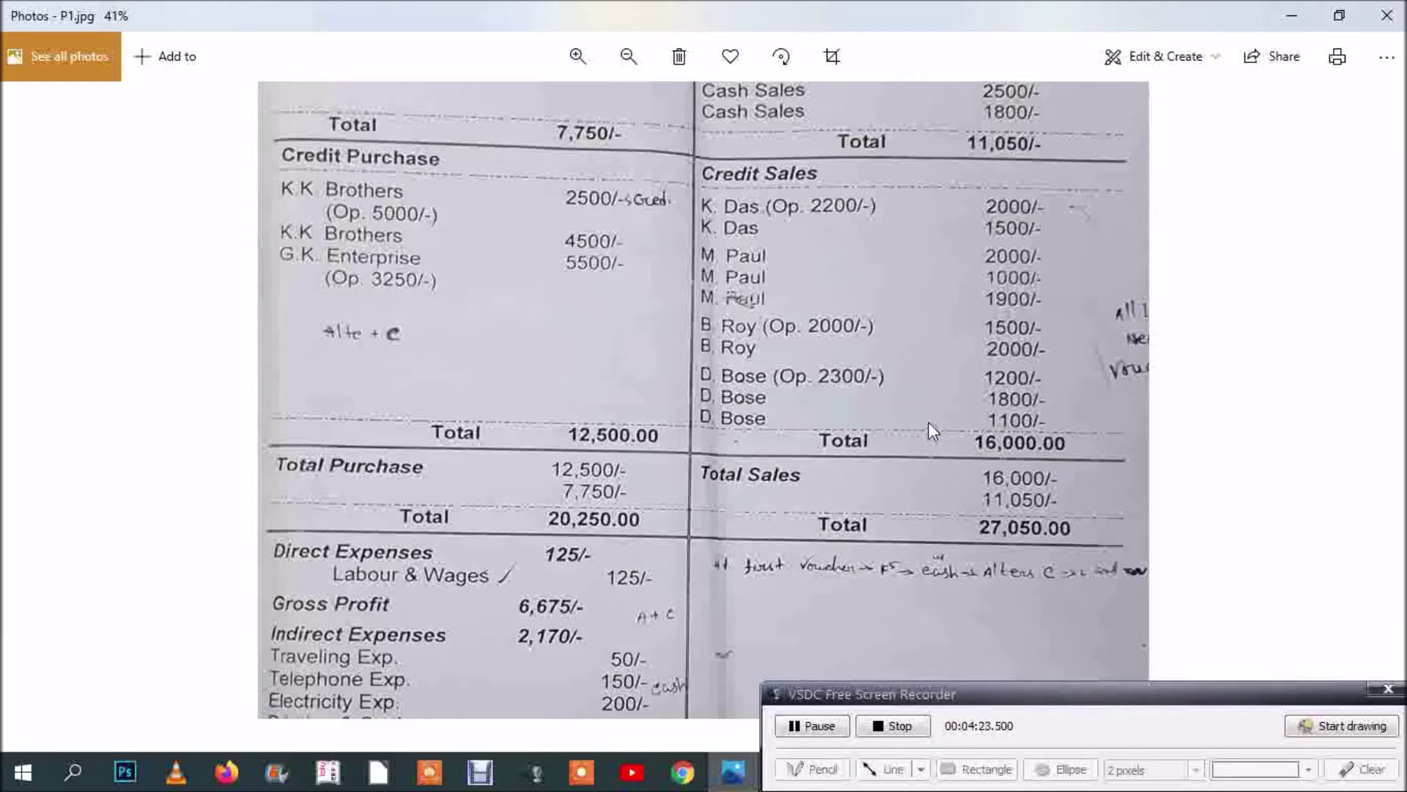
drag(929, 422, 894, 165)
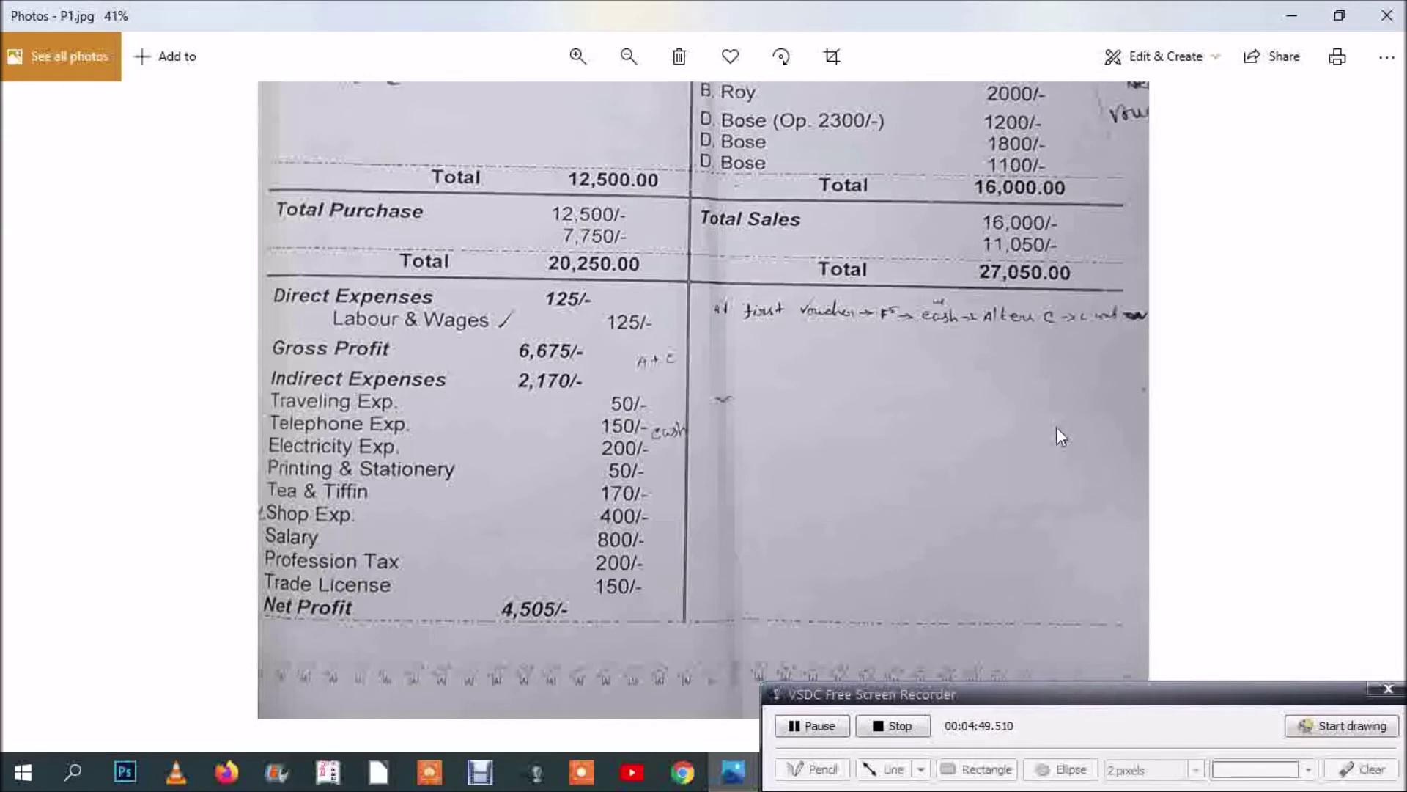
Step: Switch to P2.jpg and examine the liabilities and assets of the Balance Sheet at an enlarged size
scroll(1057, 427, down, 3)
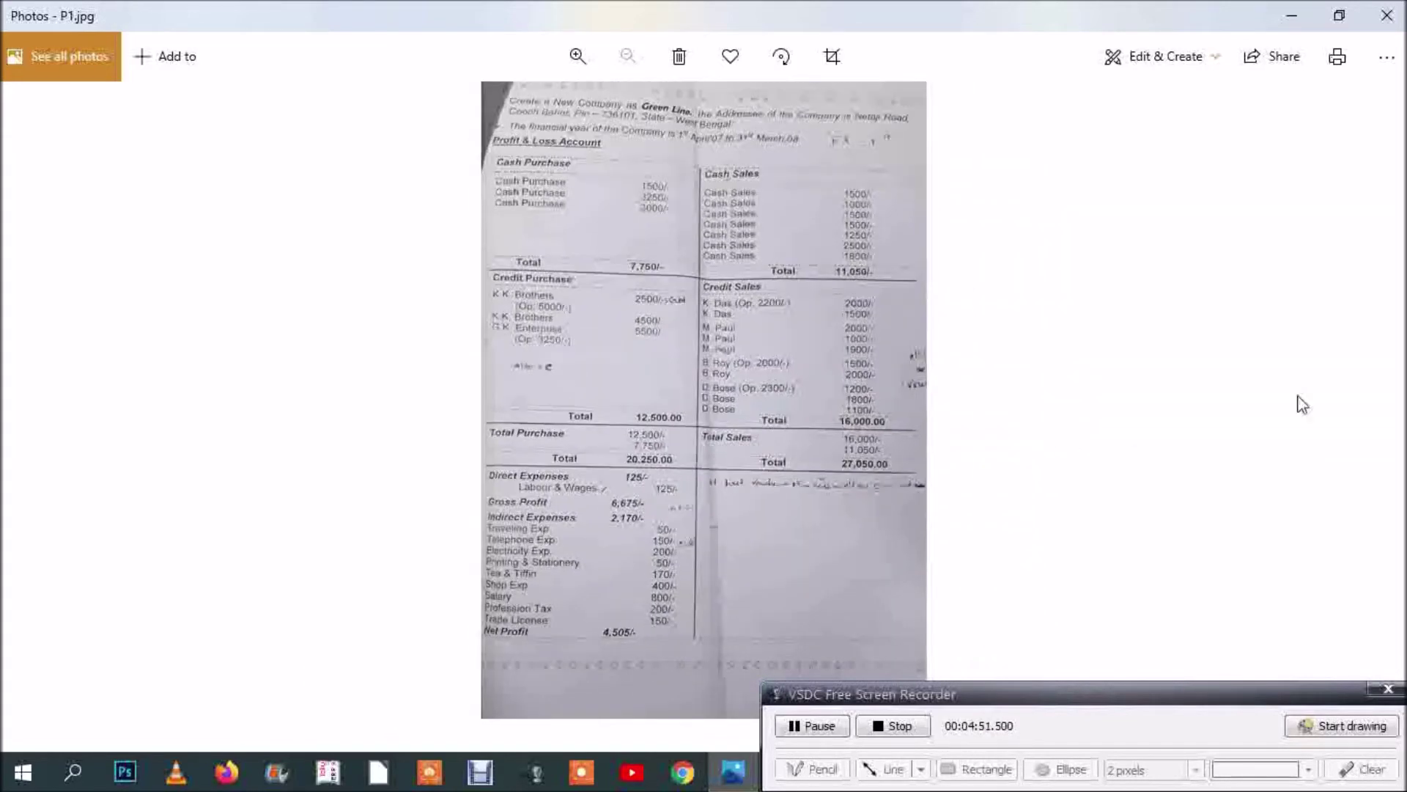
click(1389, 389)
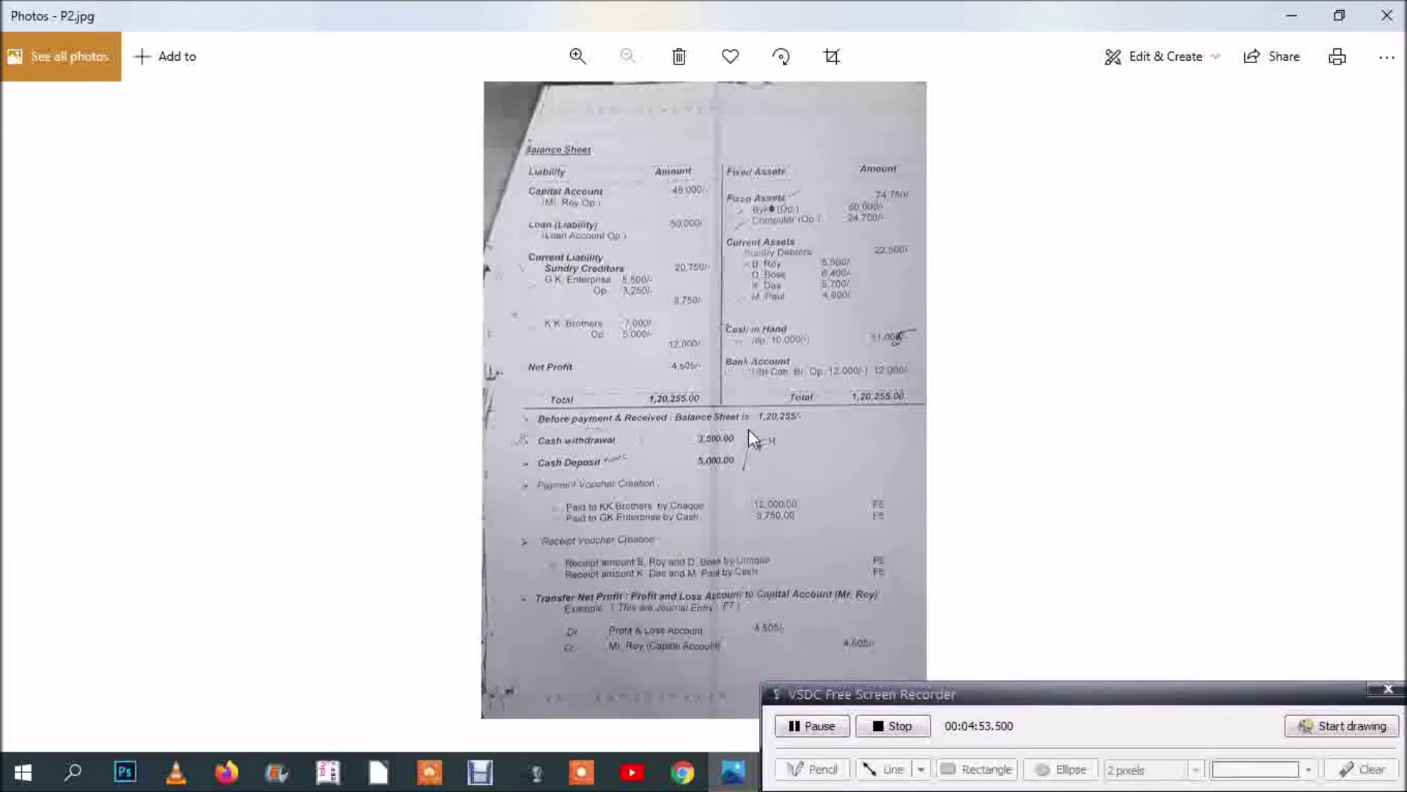
scroll(749, 428, up, 3)
drag(793, 217, 706, 456)
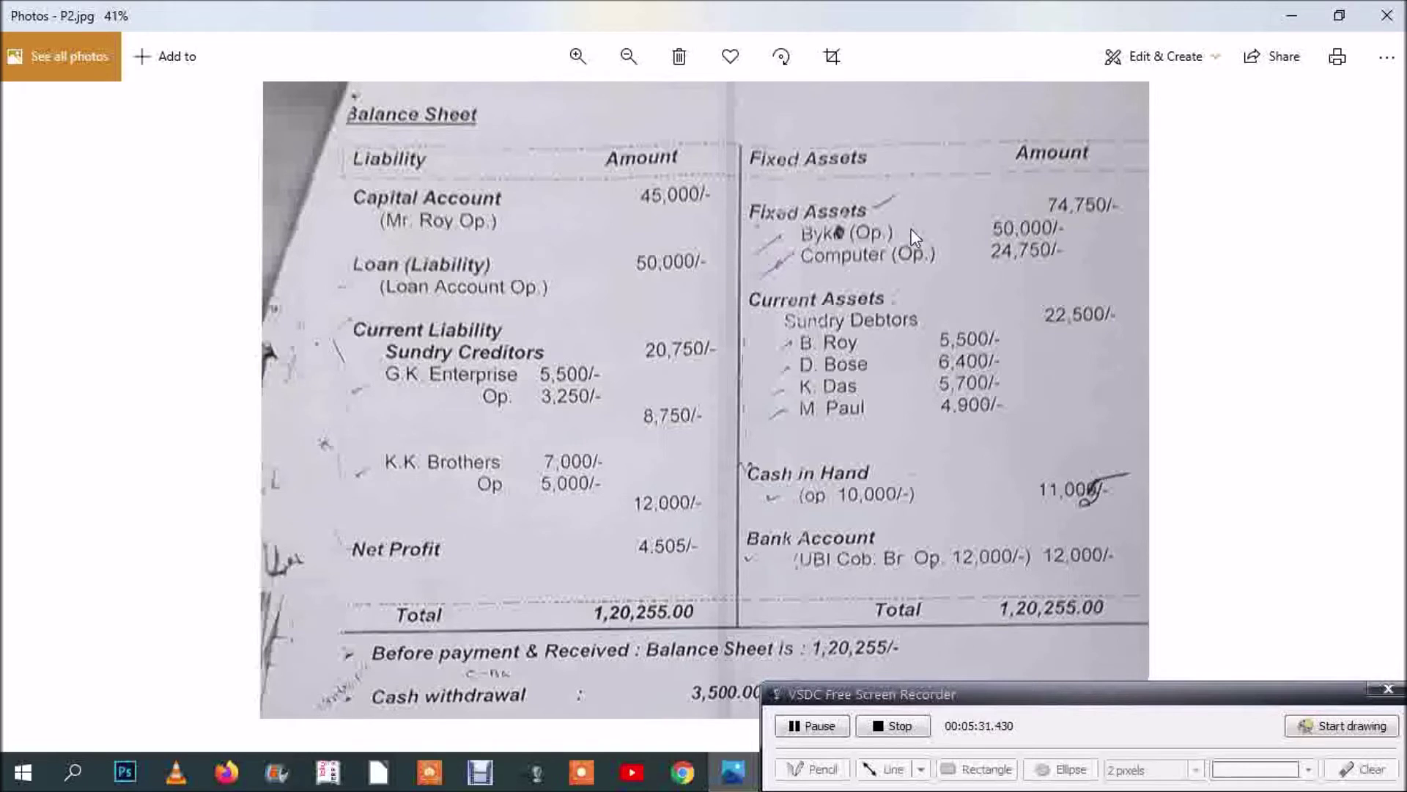
click(1141, 55)
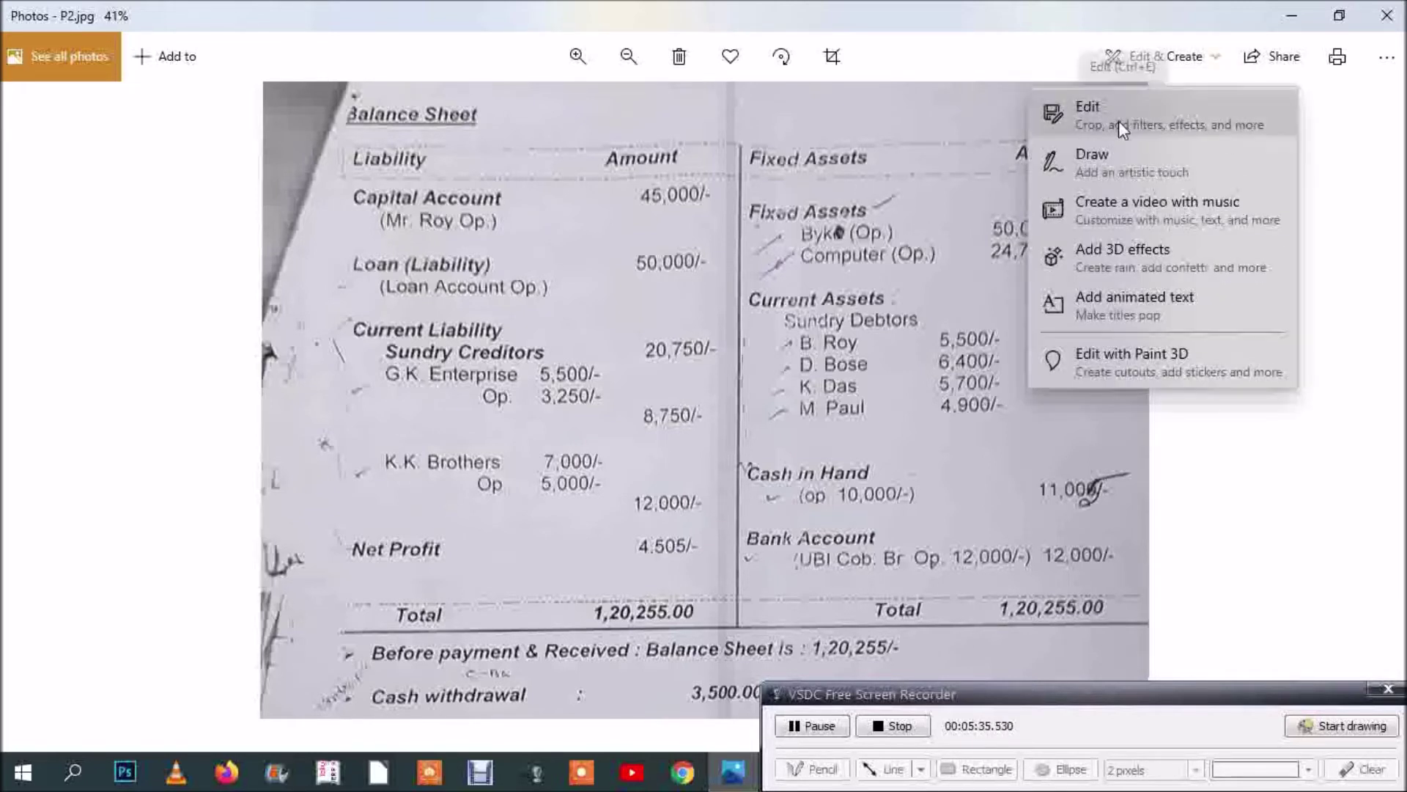
click(859, 152)
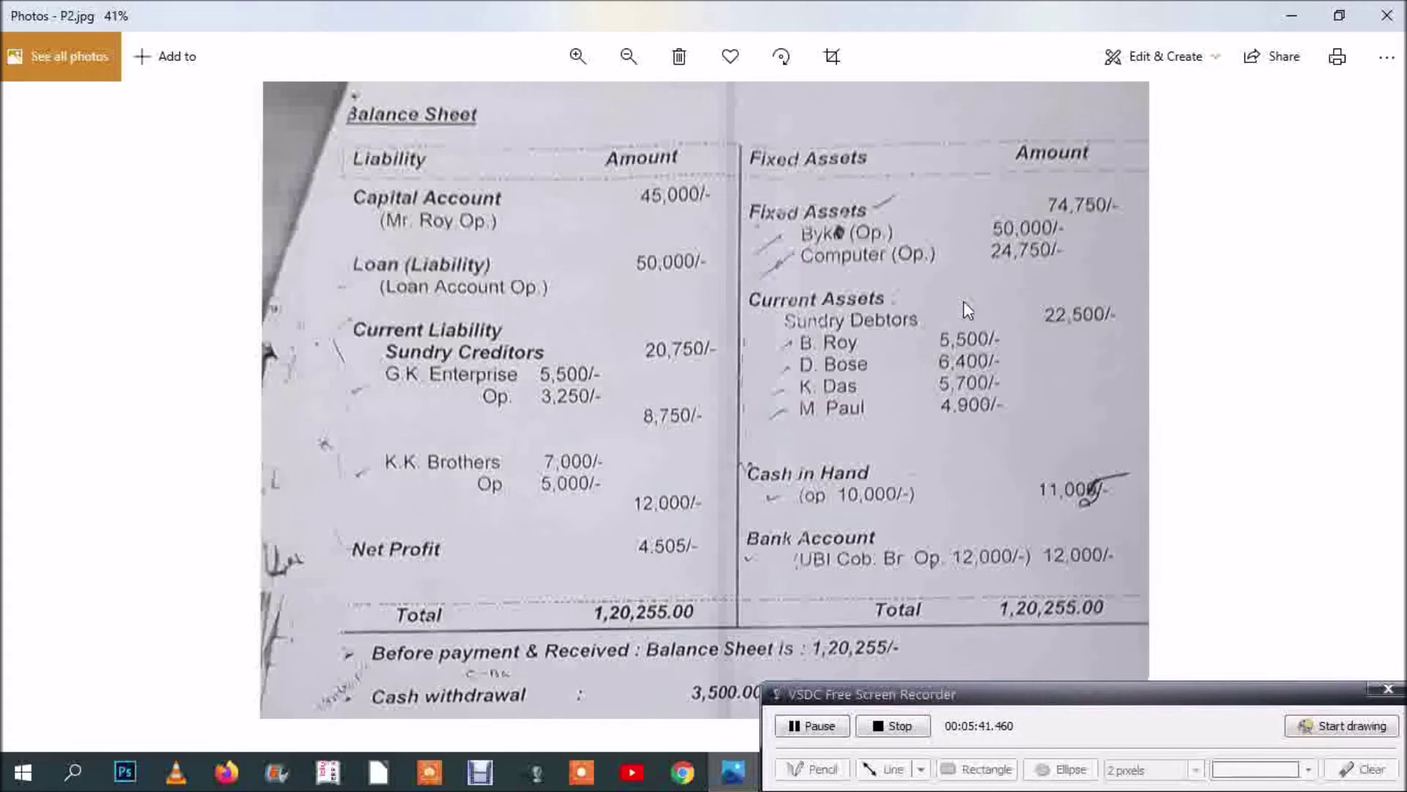
Step: Close the photo viewer and reopen the P2 image from the V07 folder
key(Right)
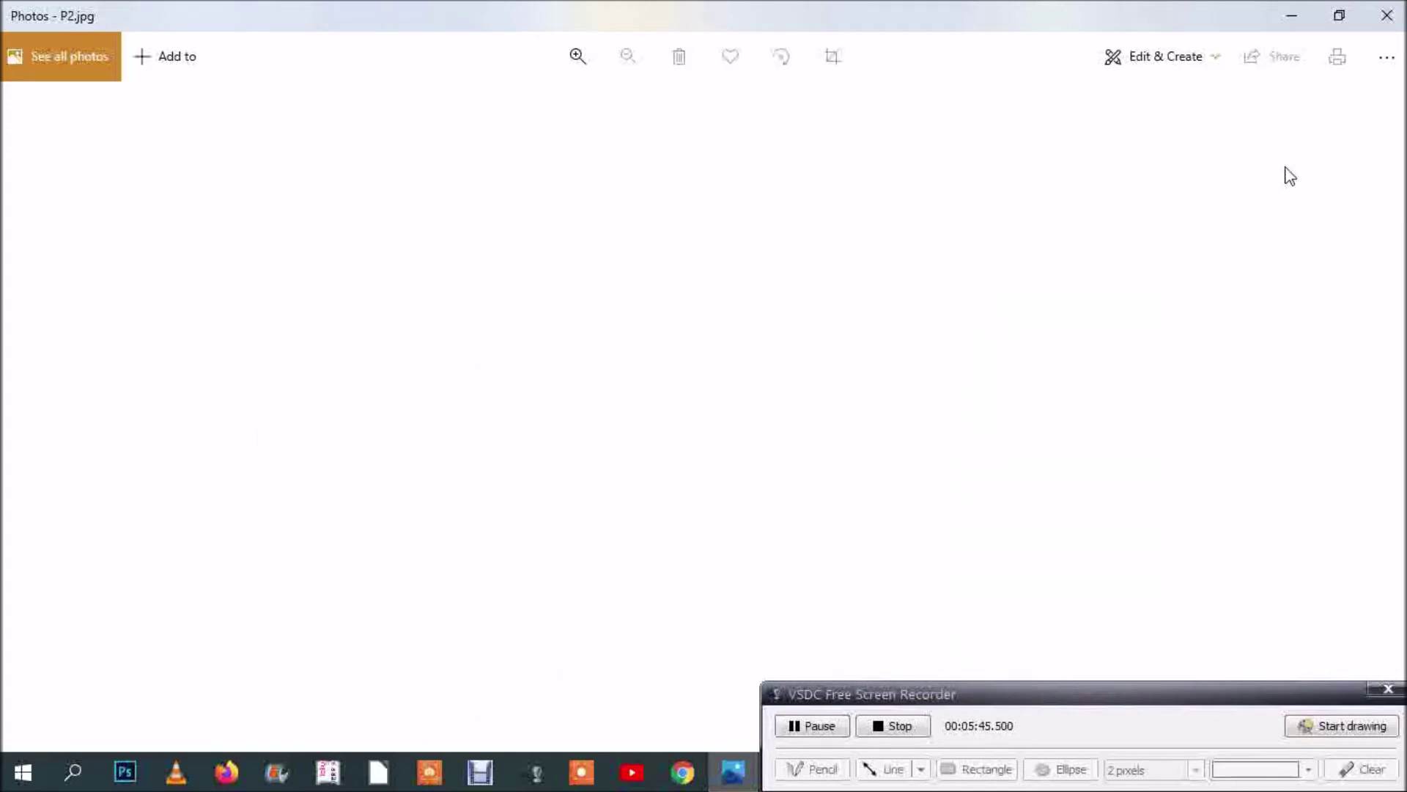
click(1386, 16)
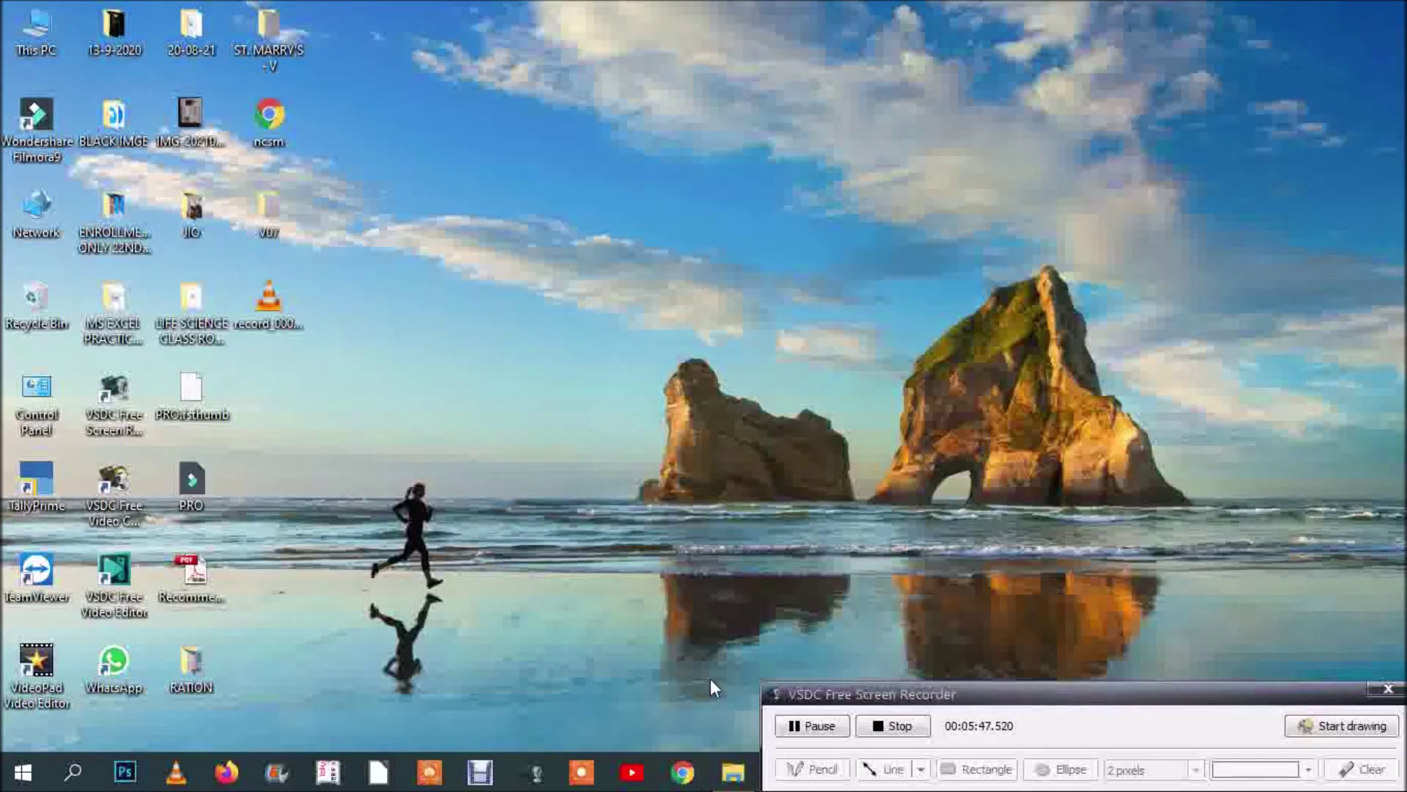
click(733, 771)
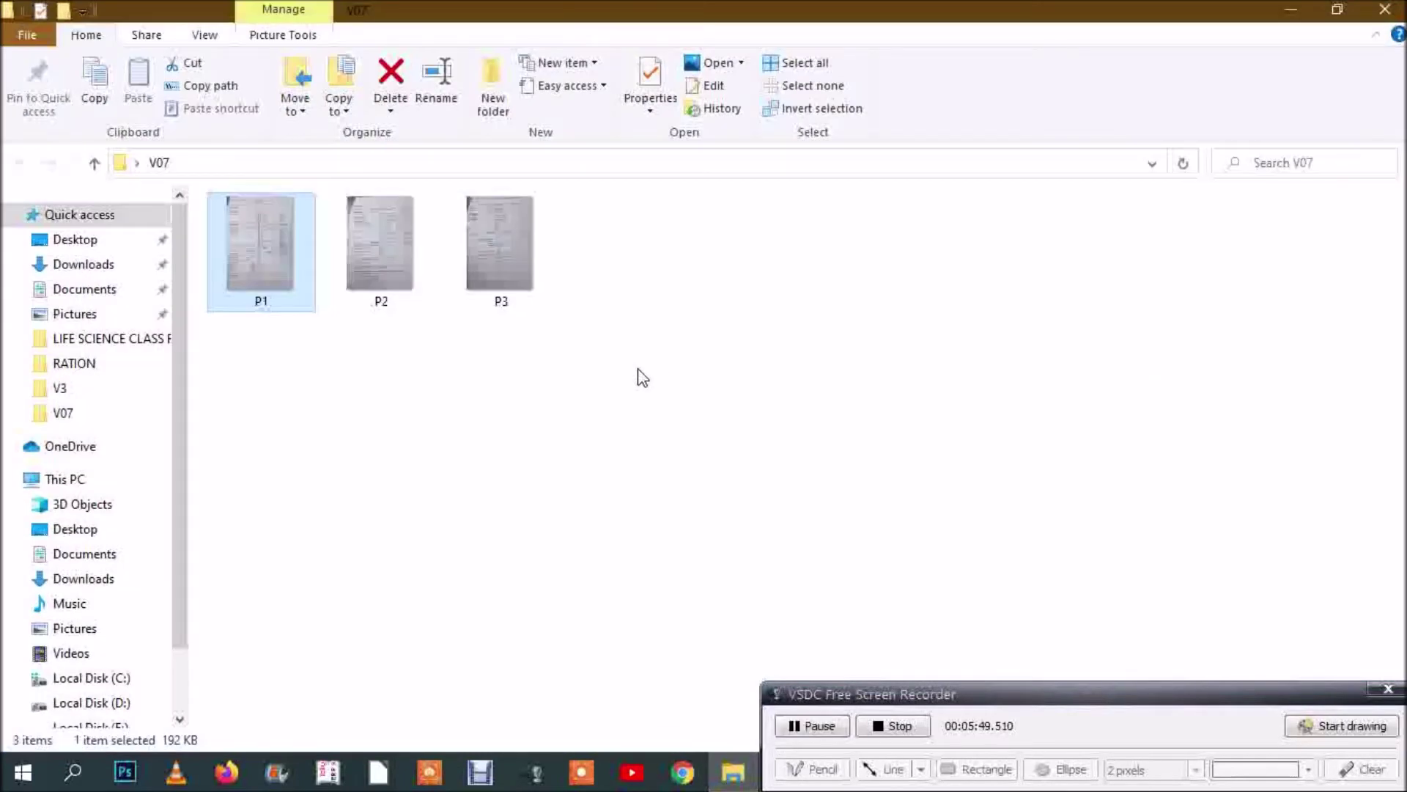
double_click(388, 251)
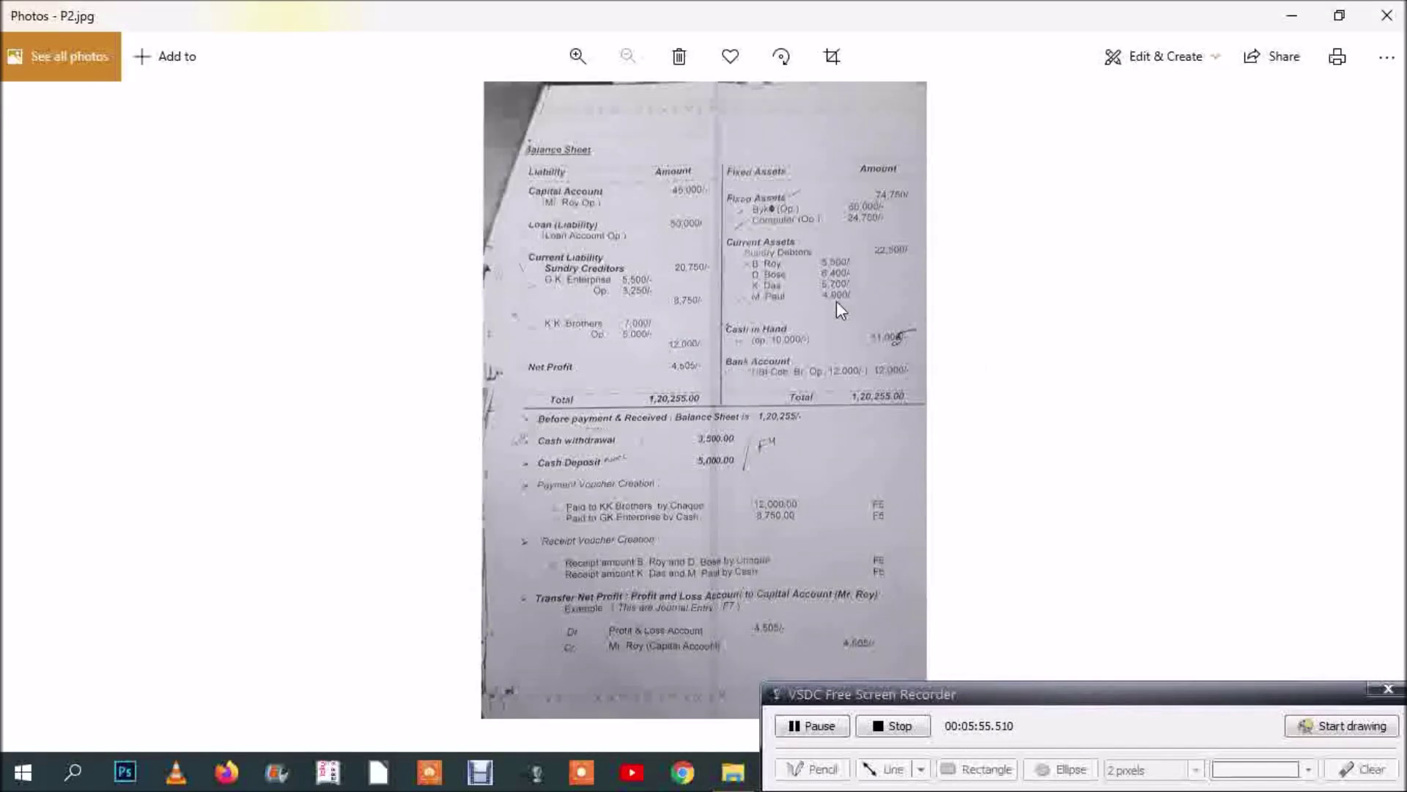
Step: Examine P2.jpg from the Balance Sheet down to the payment, receipt and net profit transfer entries, moving the recorder window aside
scroll(837, 301, up, 2)
drag(864, 272, 845, 359)
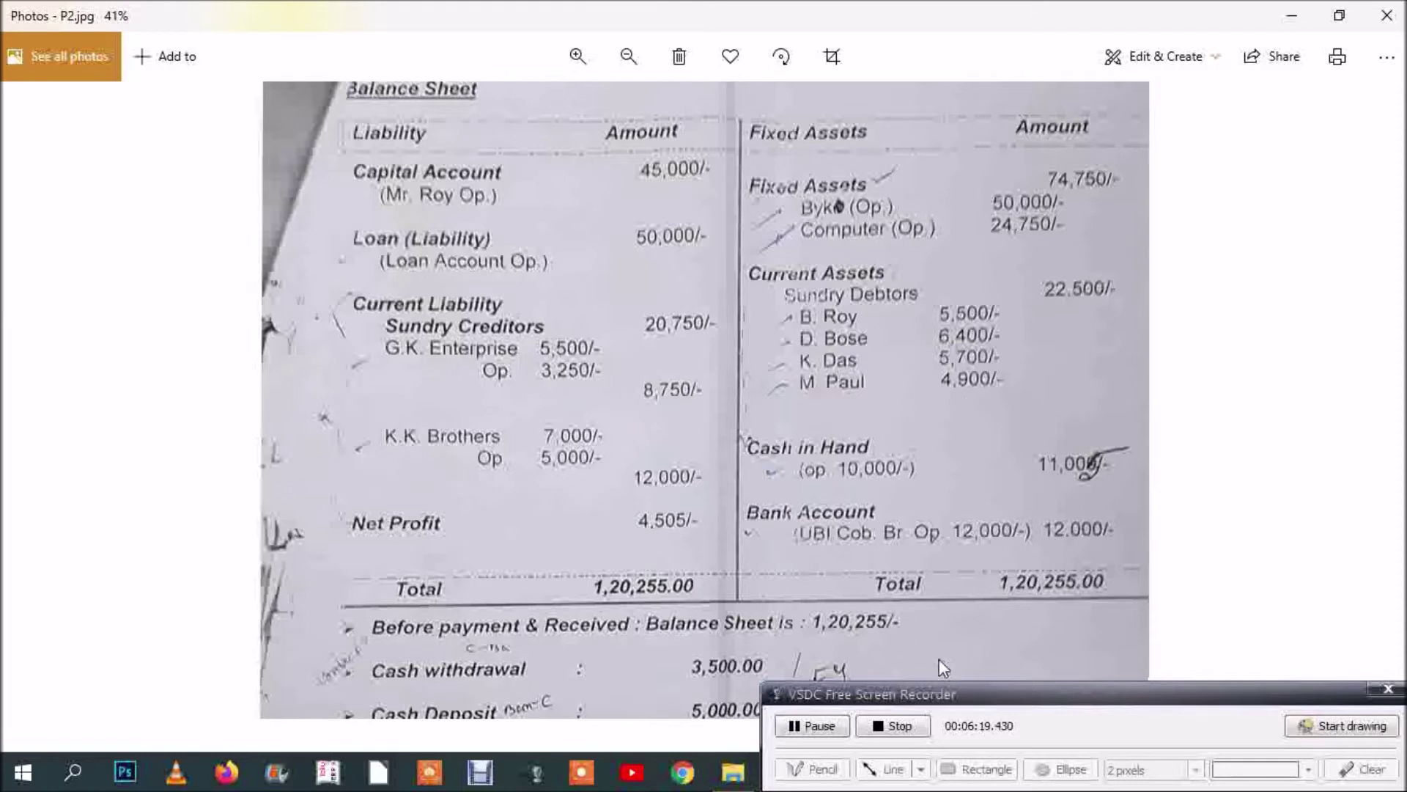
drag(972, 696, 862, 715)
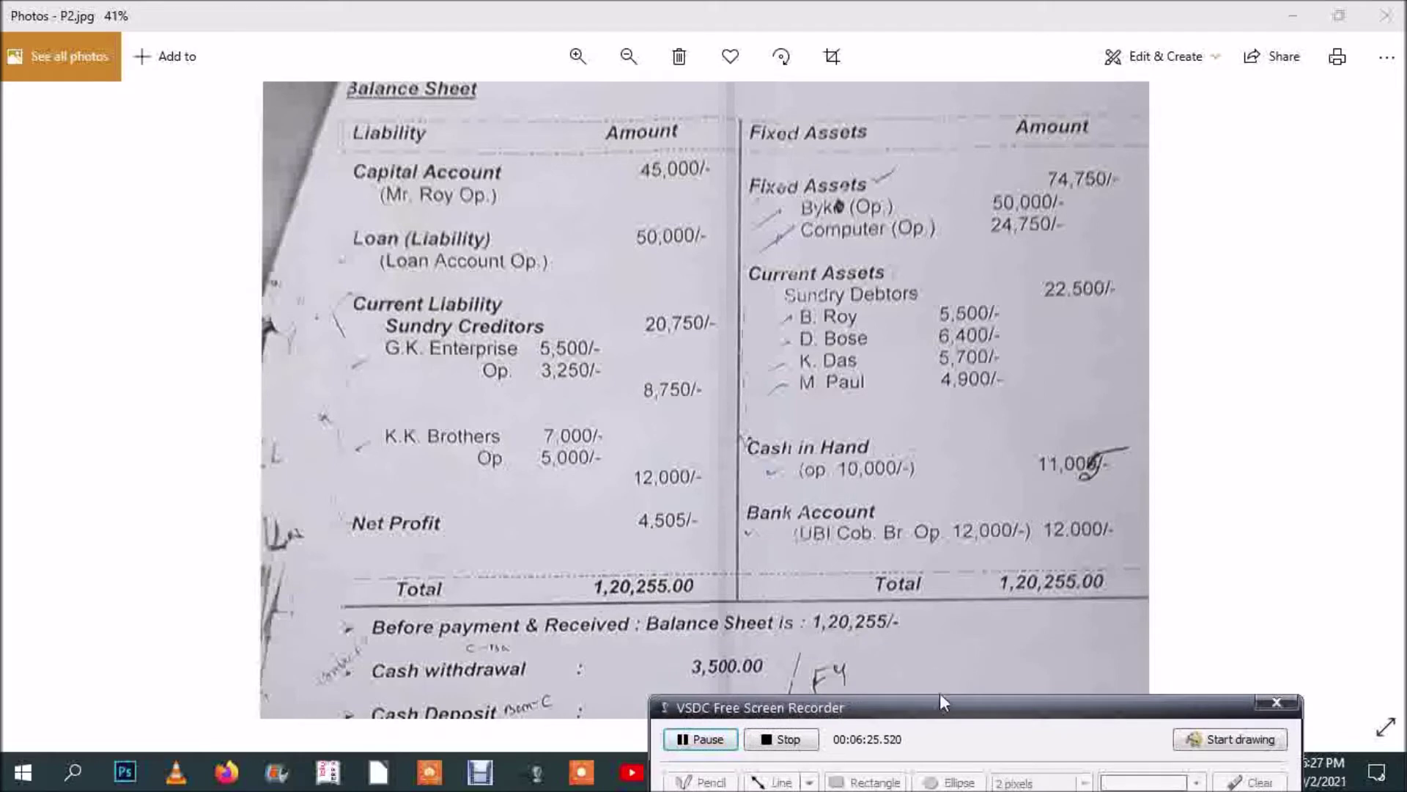
drag(938, 715, 946, 499)
drag(534, 576, 519, 277)
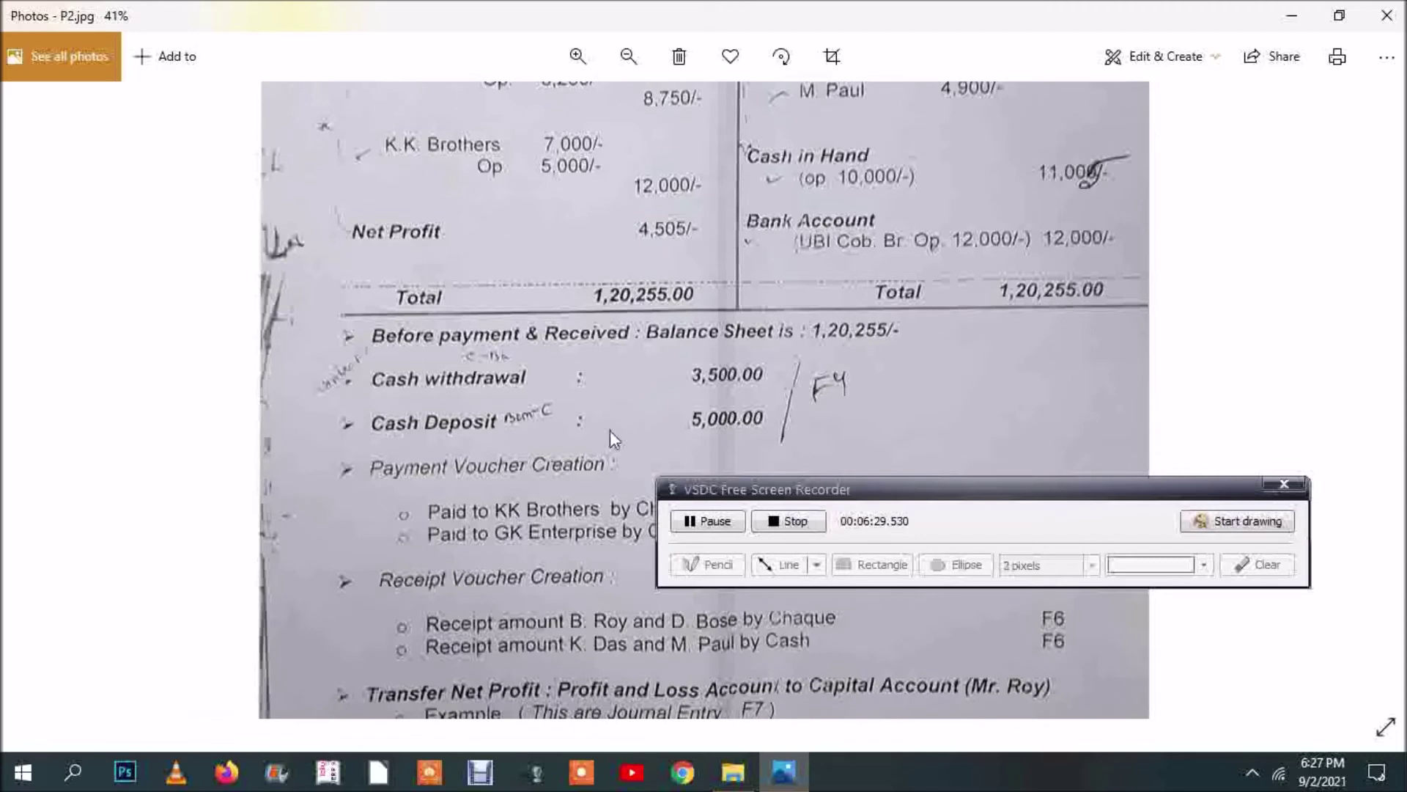
drag(551, 562, 550, 394)
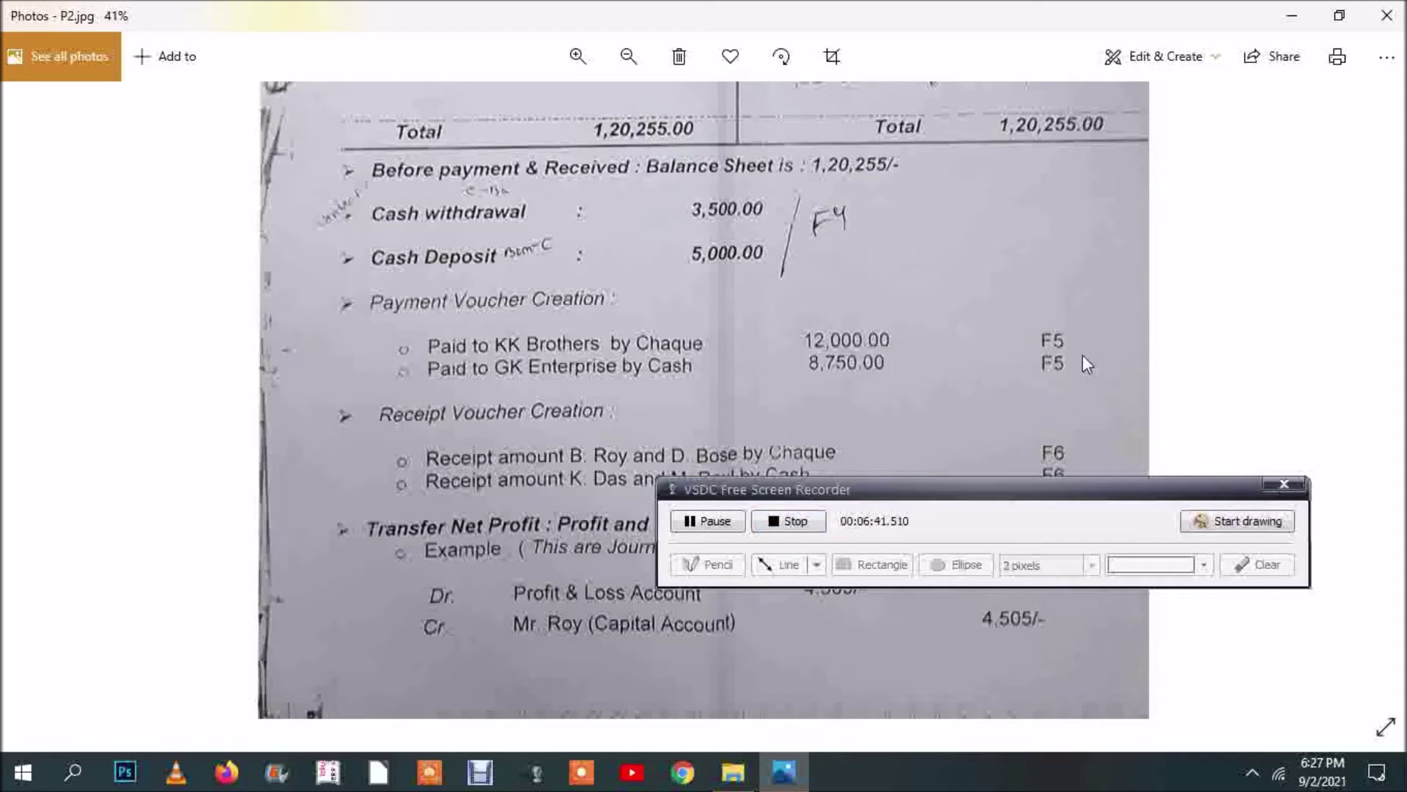
Step: Show the page image after P2.jpg at an enlarged size
scroll(1246, 371, down, 2)
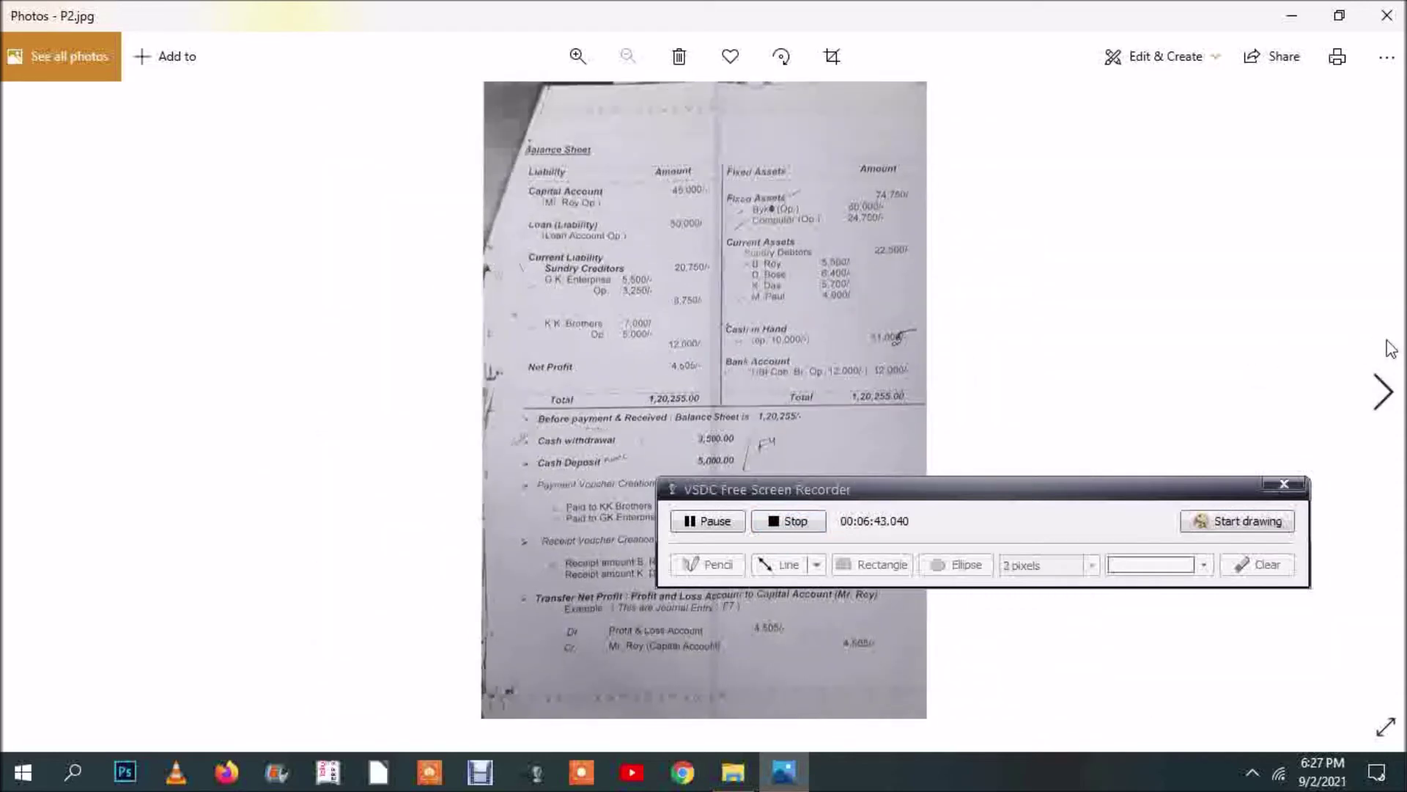
click(1383, 393)
scroll(723, 224, up, 1)
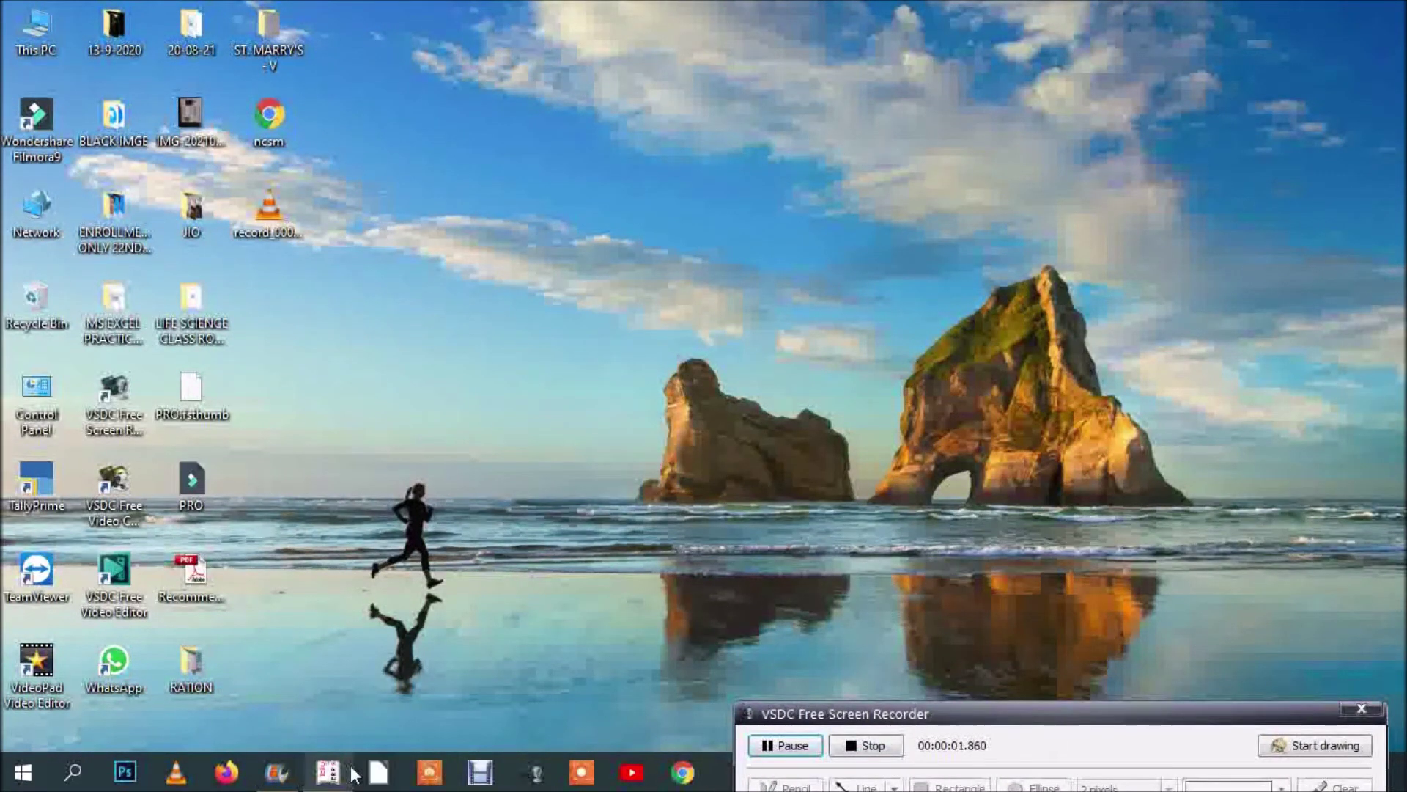
Step: Launch Tally.ERP 9
click(328, 772)
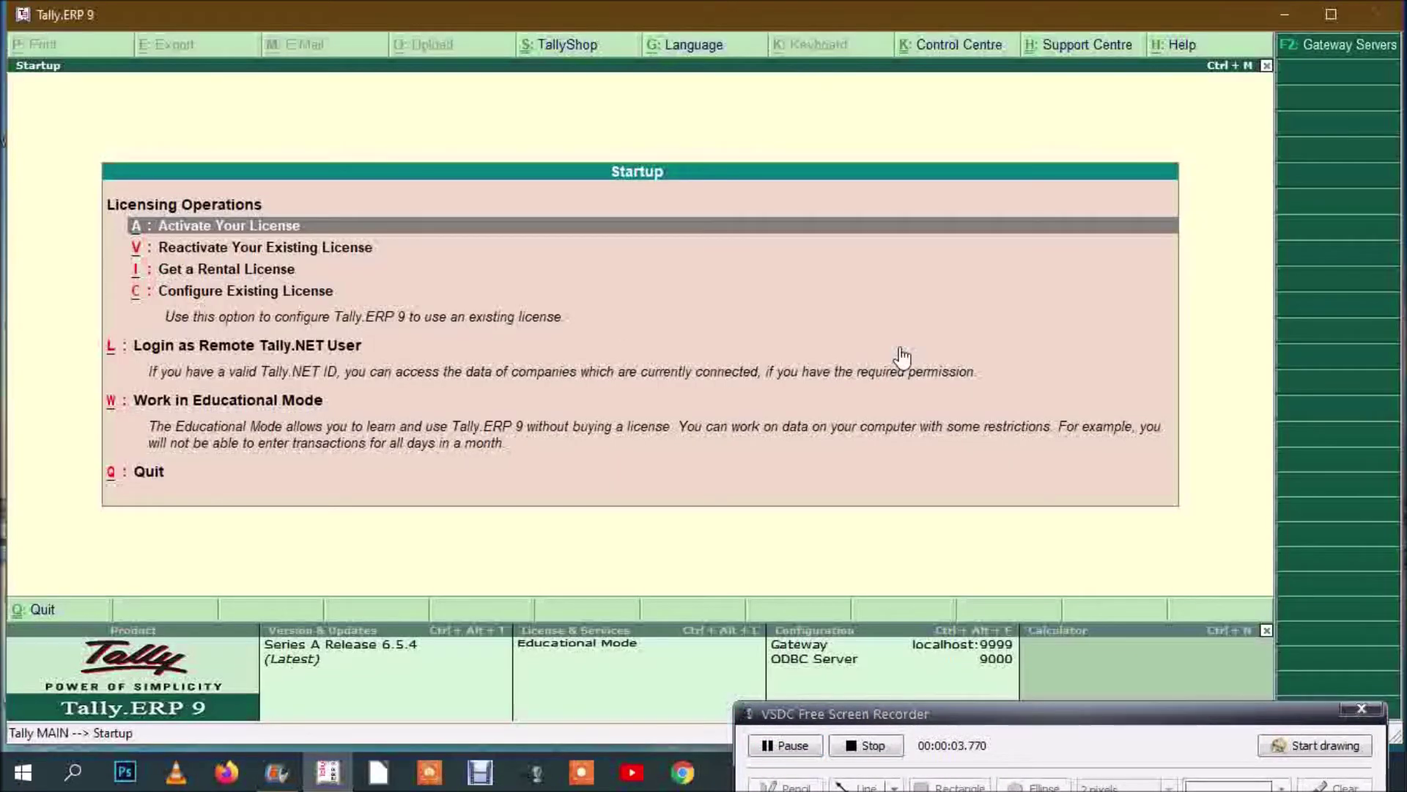
Step: Start working in Educational Mode, accept the TallyHelp offer for FIRST COMPANY and close the help page
key(Down)
key(Down)
key(Down)
key(Down)
key(Down)
key(Return)
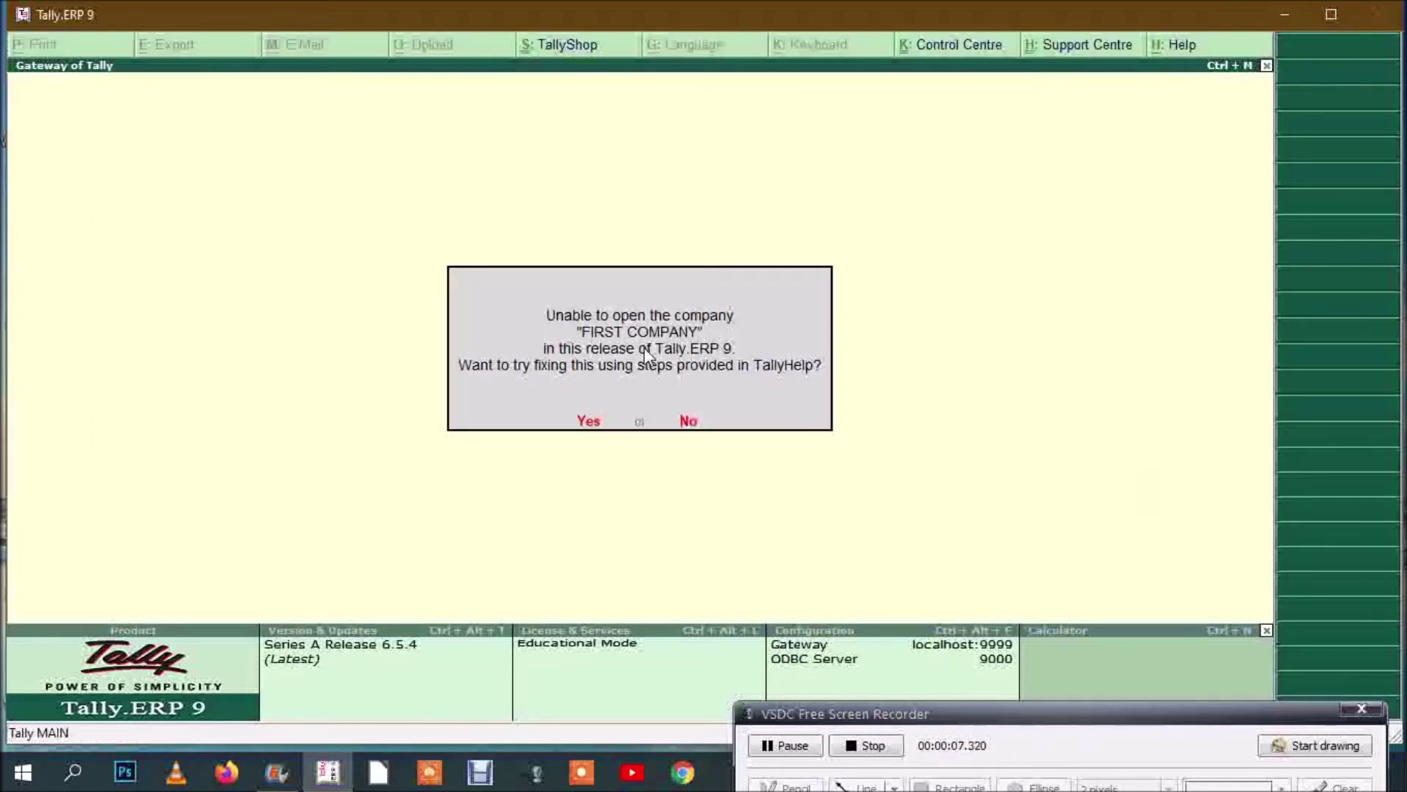
click(590, 424)
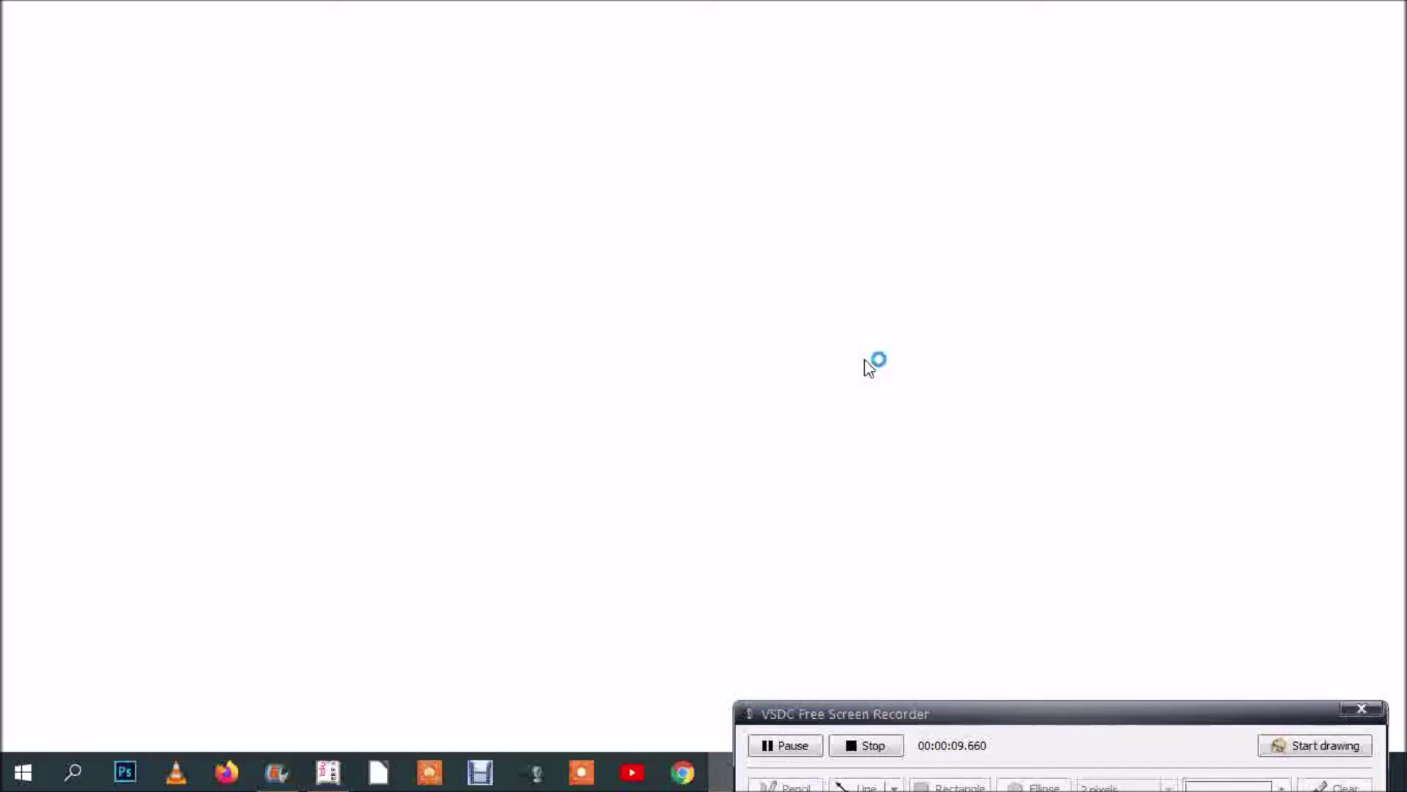
click(1392, 8)
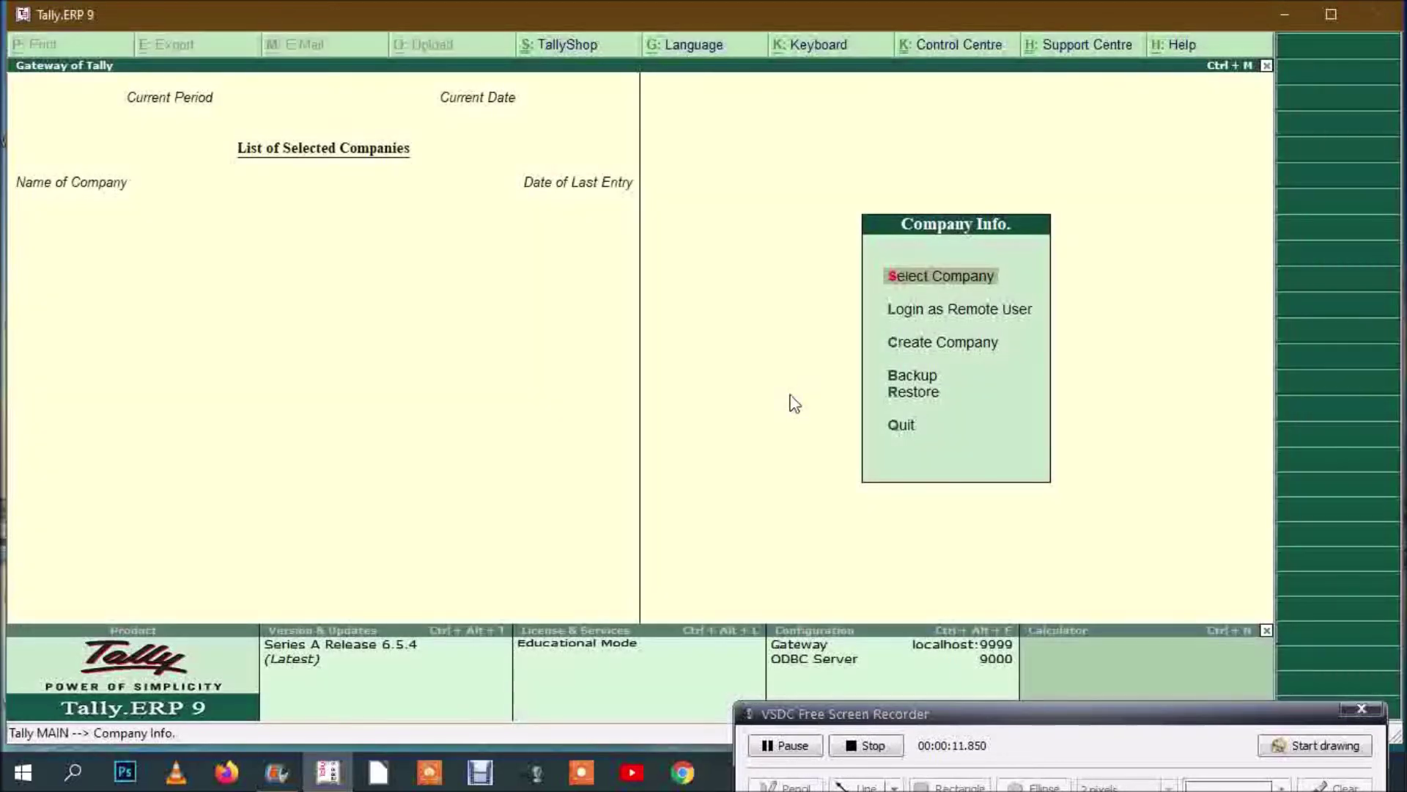
Step: Start a new company named Green Line with address Cooch Behar, country India and state West Bengal
key(Down)
key(Down)
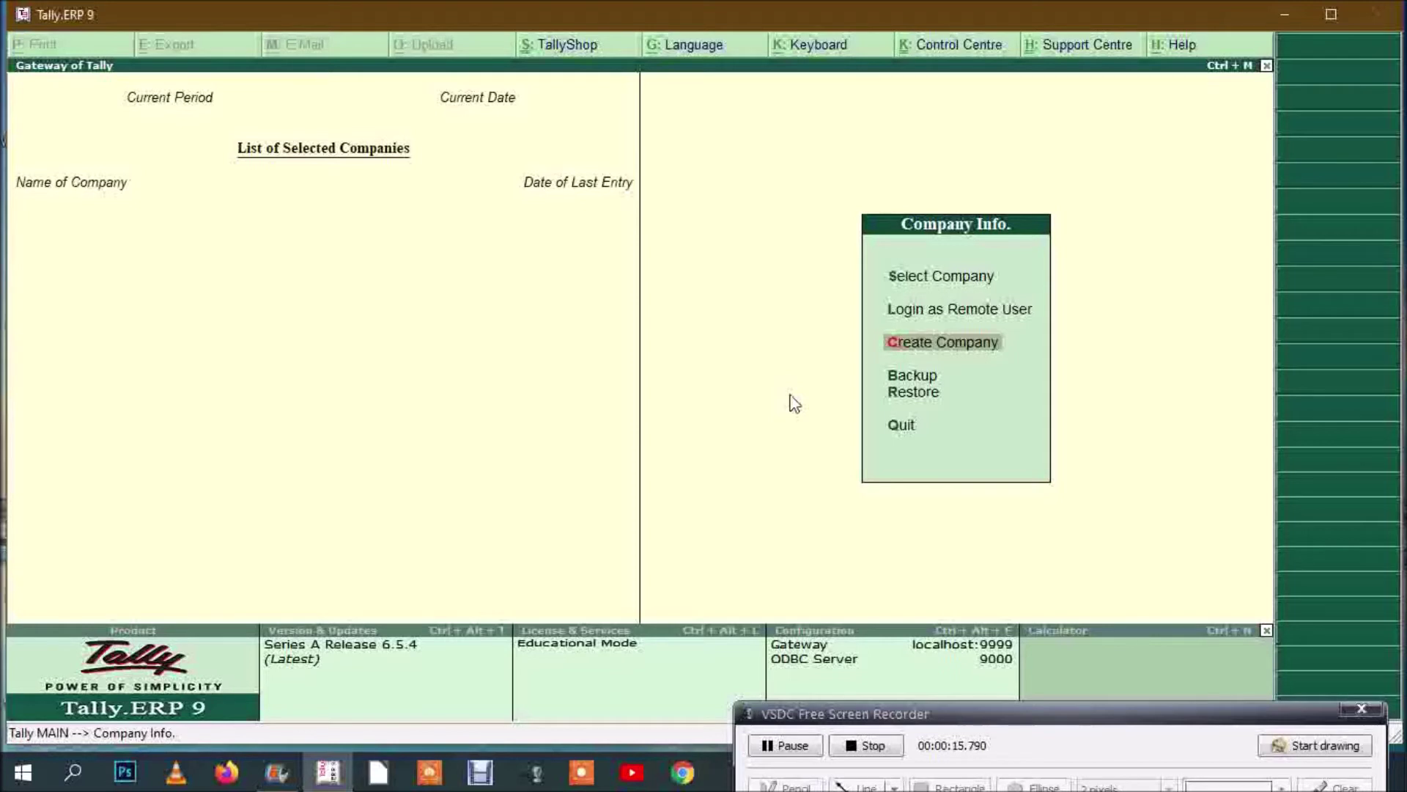
key(Return)
text(Green Line)
key(Return)
key(Return)
text(Cooch Behar)
key(Return)
key(Return)
text(W)
key(Return)
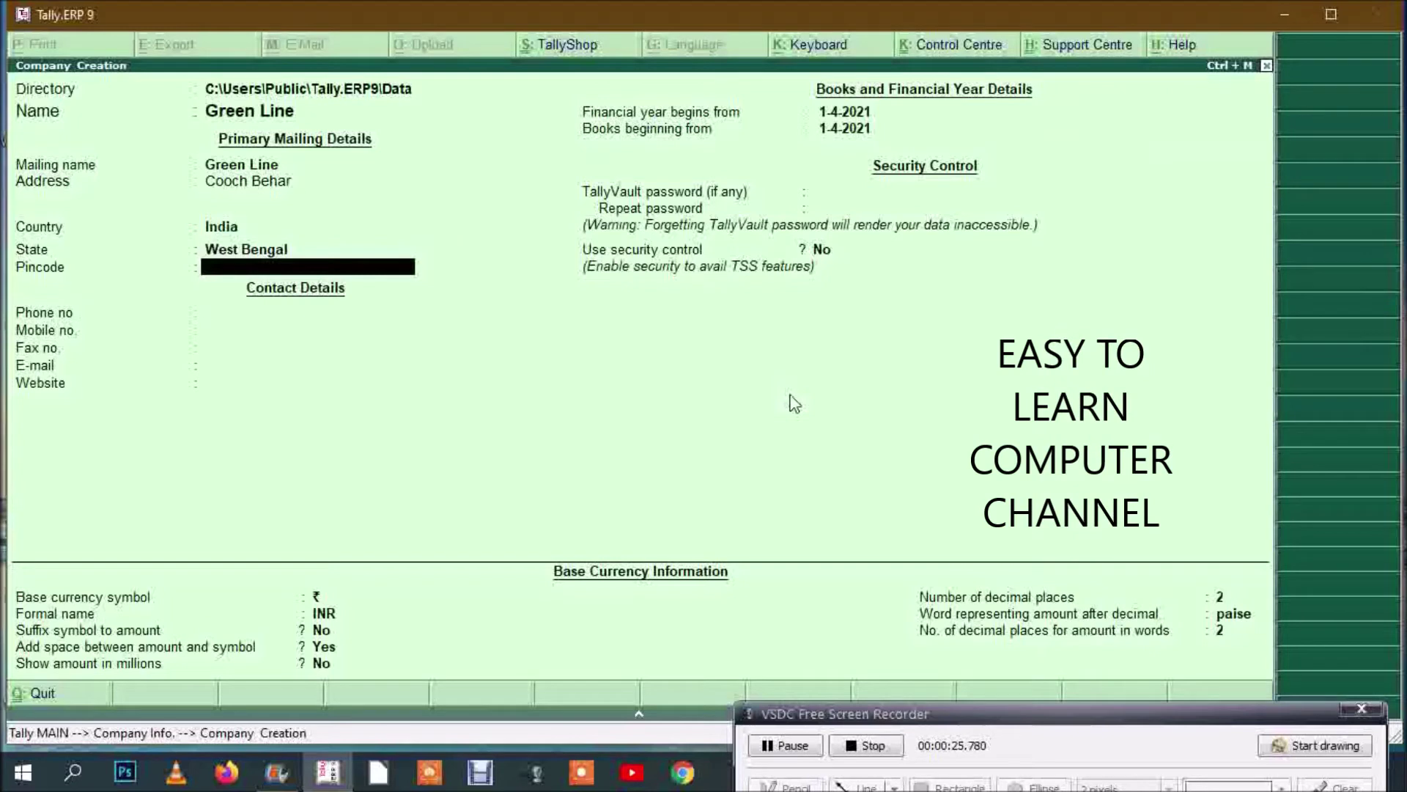
Step: Keep the remaining Green Line company details at their defaults and save the new company
key(Return)
key(Return)
key(Return)
key(Return)
key(Return)
key(Return)
key(Return)
key(Return)
key(Return)
key(Return)
key(Return)
key(Return)
key(Return)
key(Return)
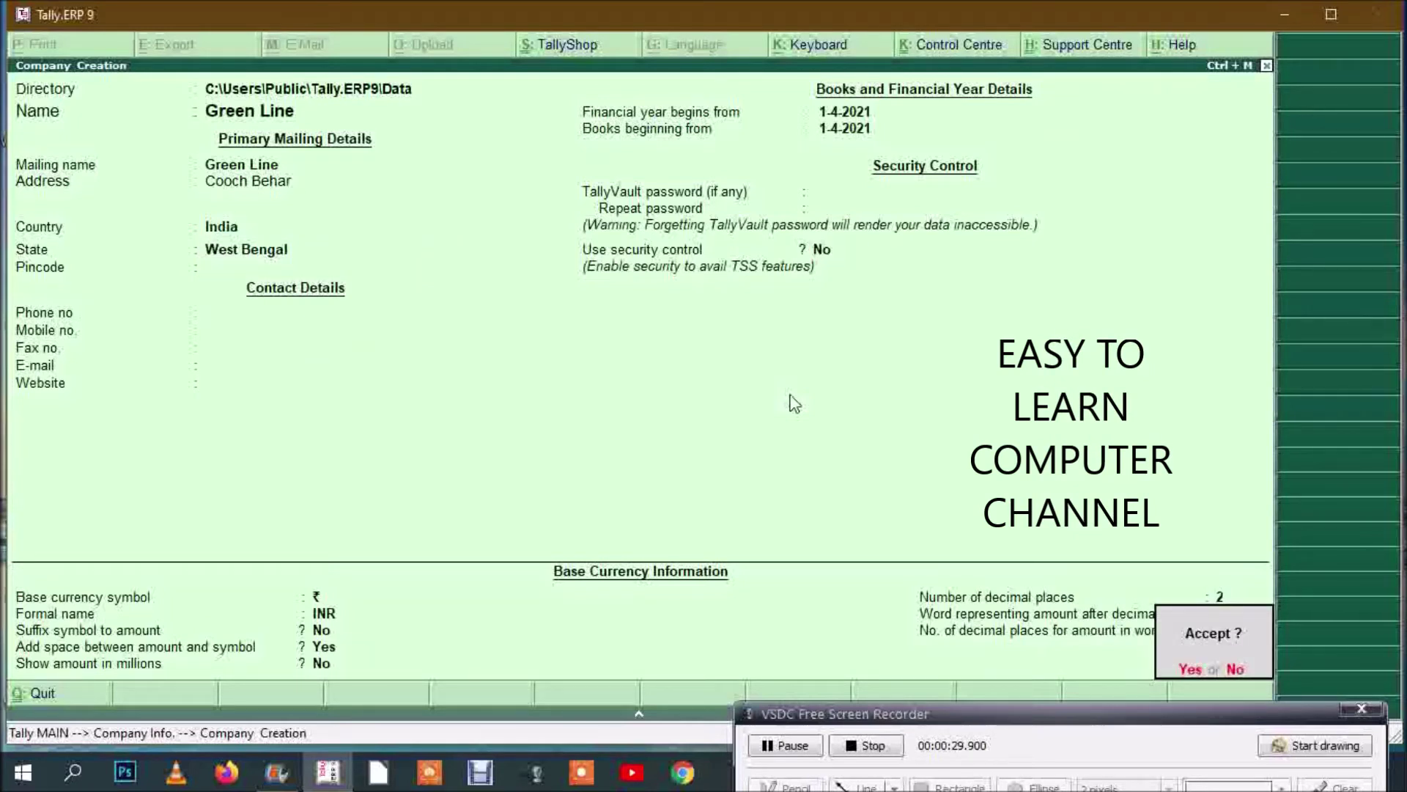
key(Return)
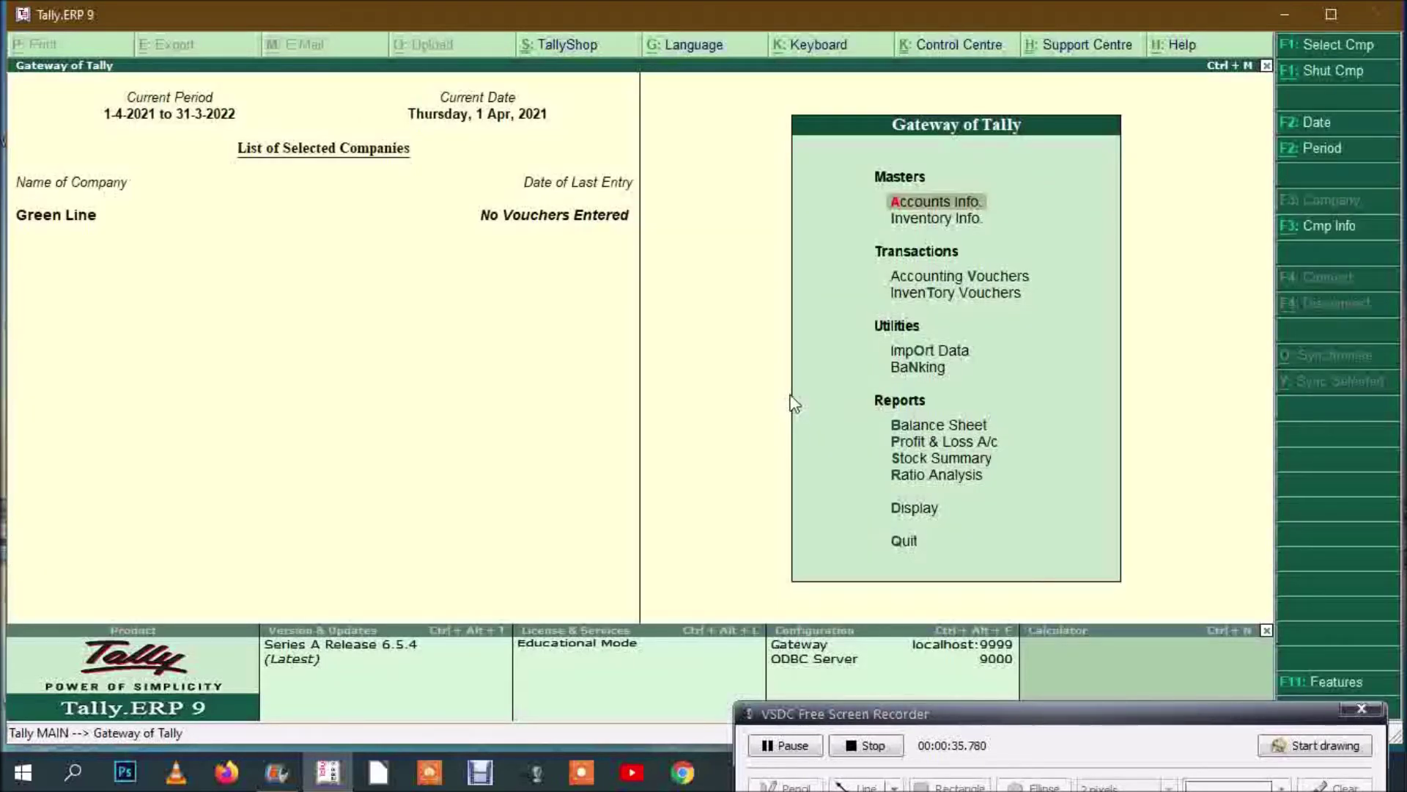
Step: Set Maintain accounts only to Yes in the company's accounting features, keep the other options, save and return to the Gateway of Tally
key(F11)
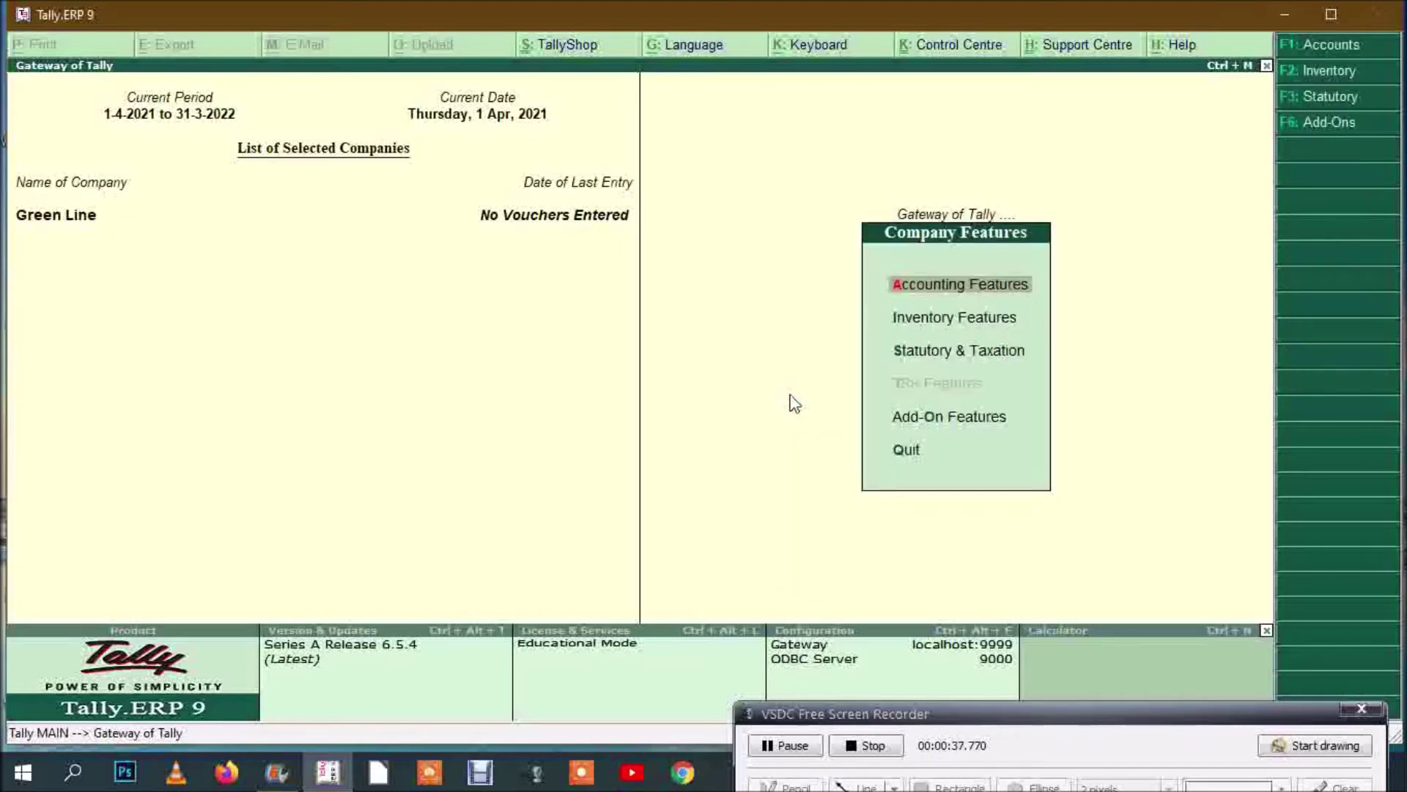
key(Down)
key(Up)
key(Return)
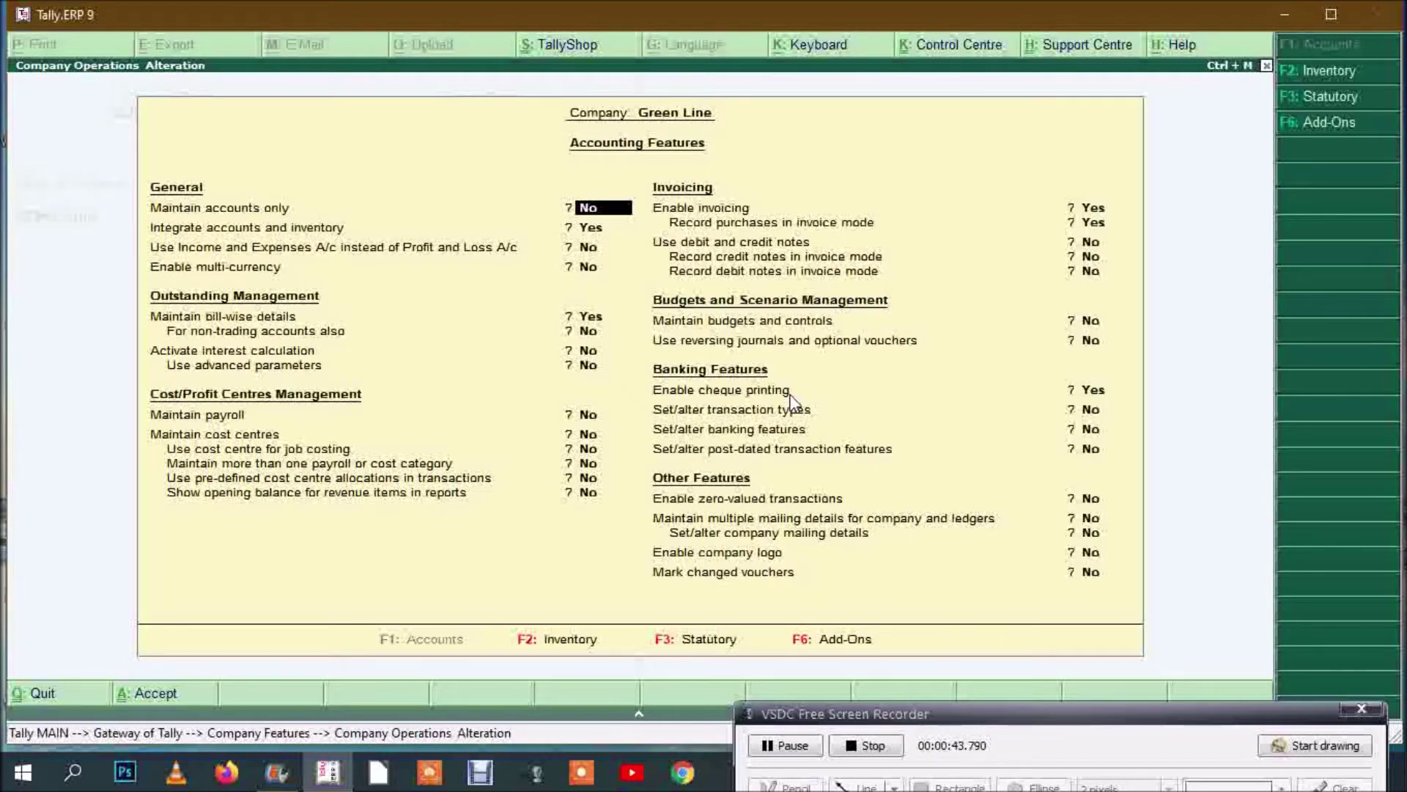
text(y)
key(Return)
key(Return)
key(Return)
key(Return)
key(Return)
key(Return)
key(Return)
key(Return)
key(Return)
key(Return)
key(Return)
key(Return)
key(Return)
key(Return)
key(Return)
key(Return)
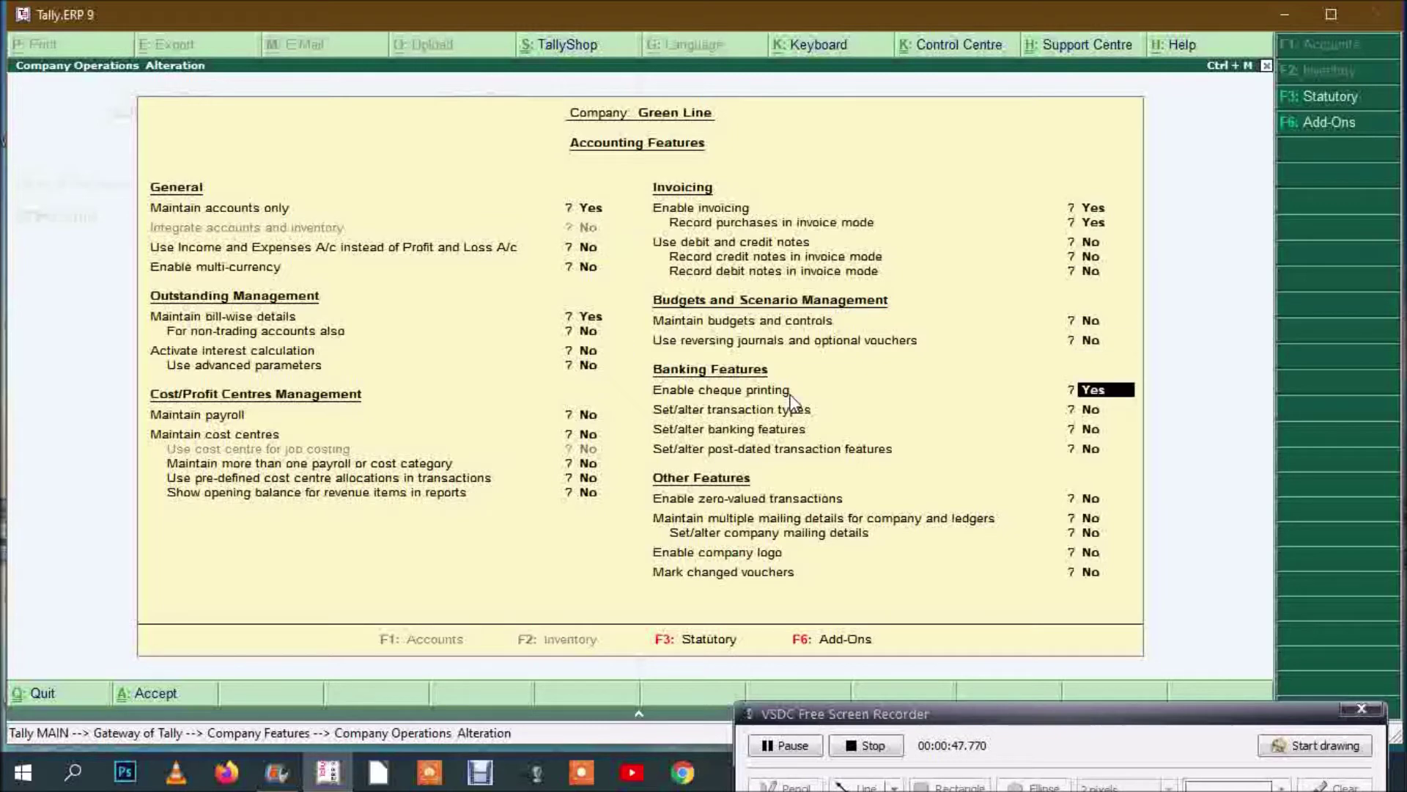
key(Return)
key(Return)
key(Return)
key(Return)
key(Return)
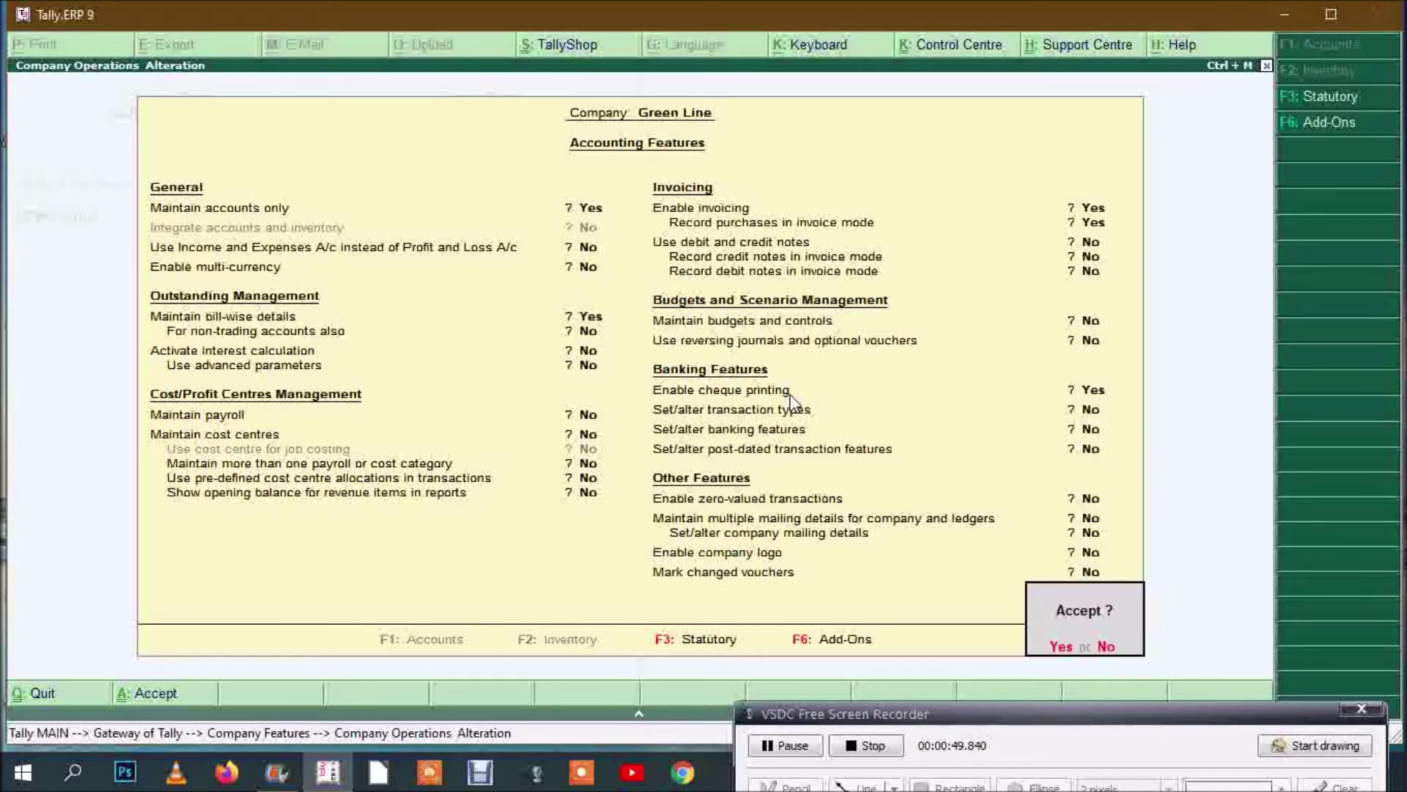
key(Return)
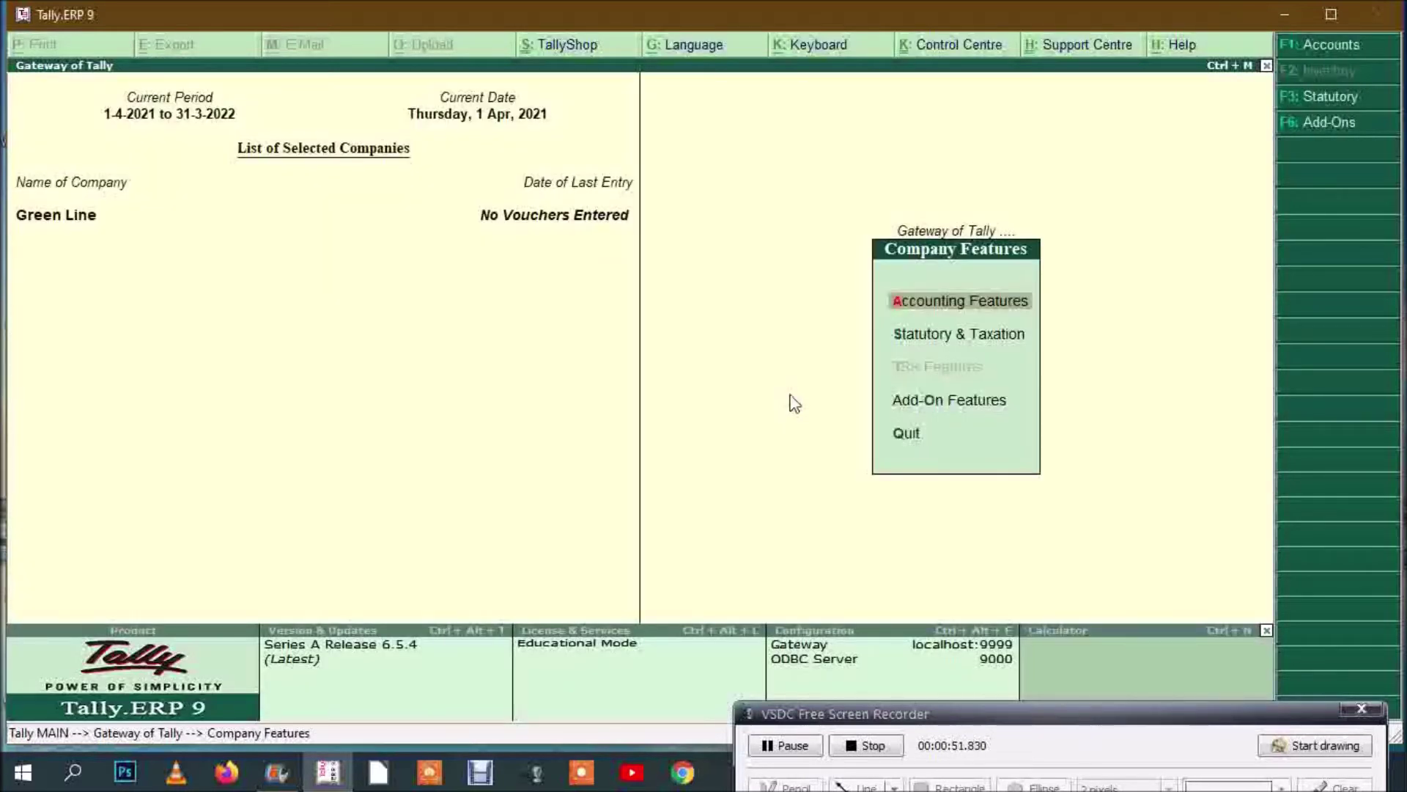
key(Escape)
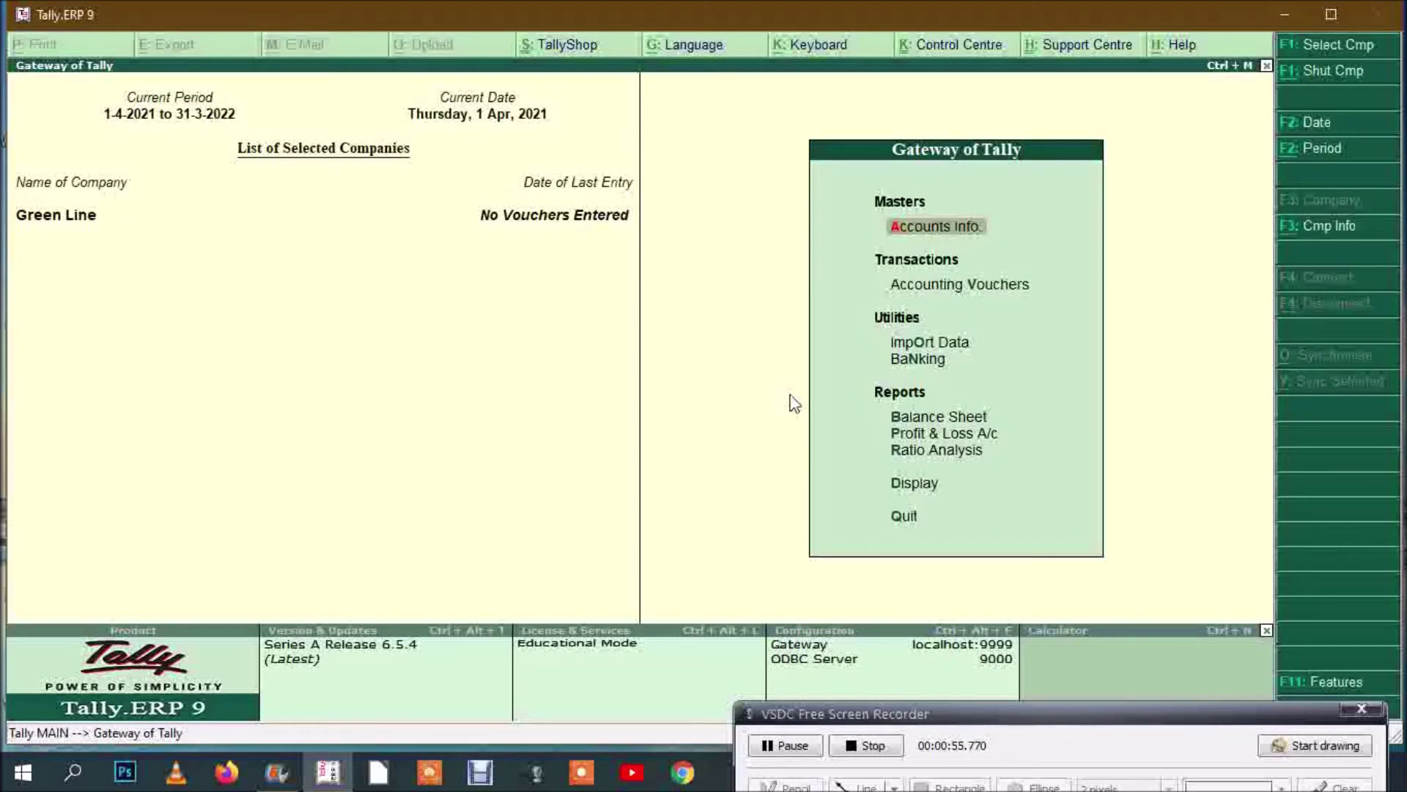
Step: Open creation of multiple ledgers with All Items as the group
key(Return)
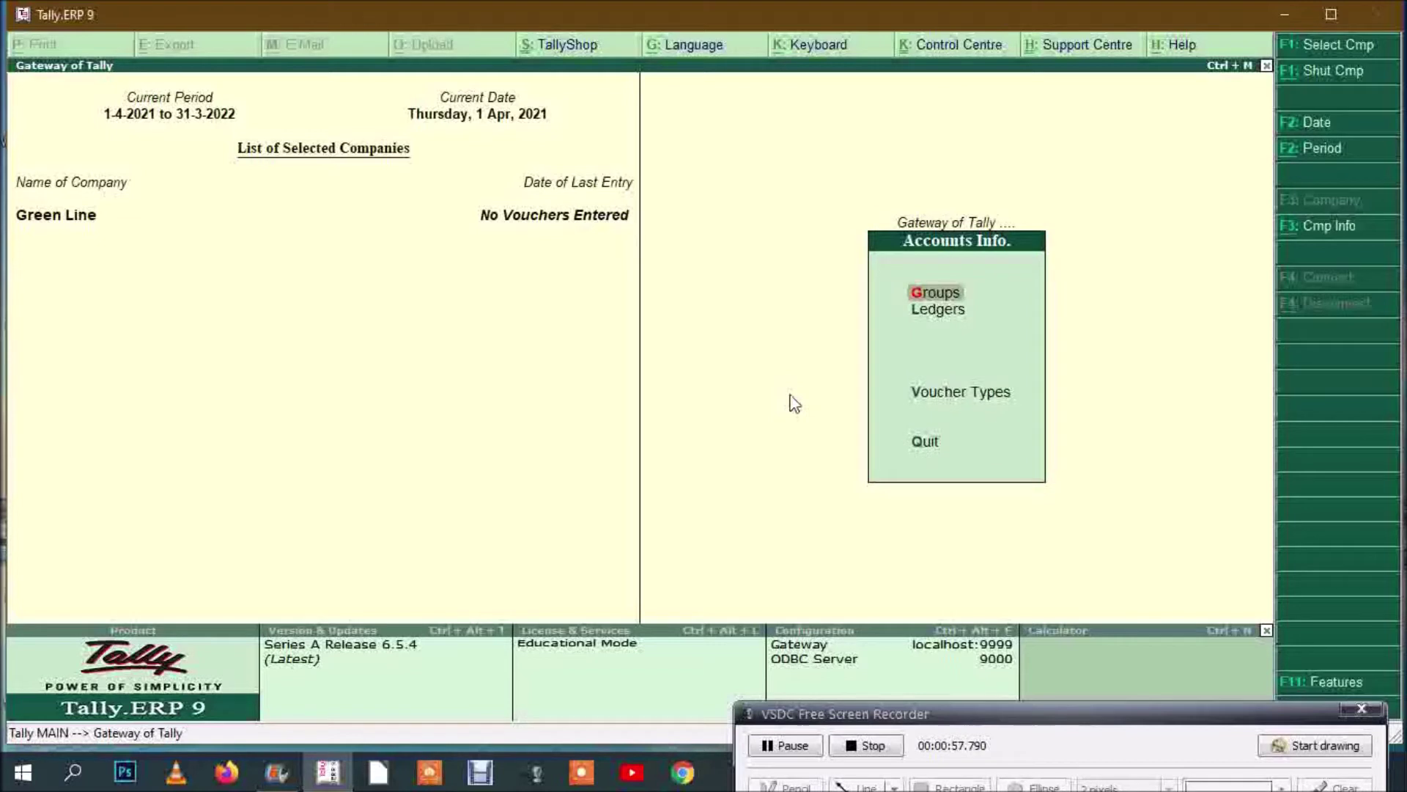
key(Down)
key(Return)
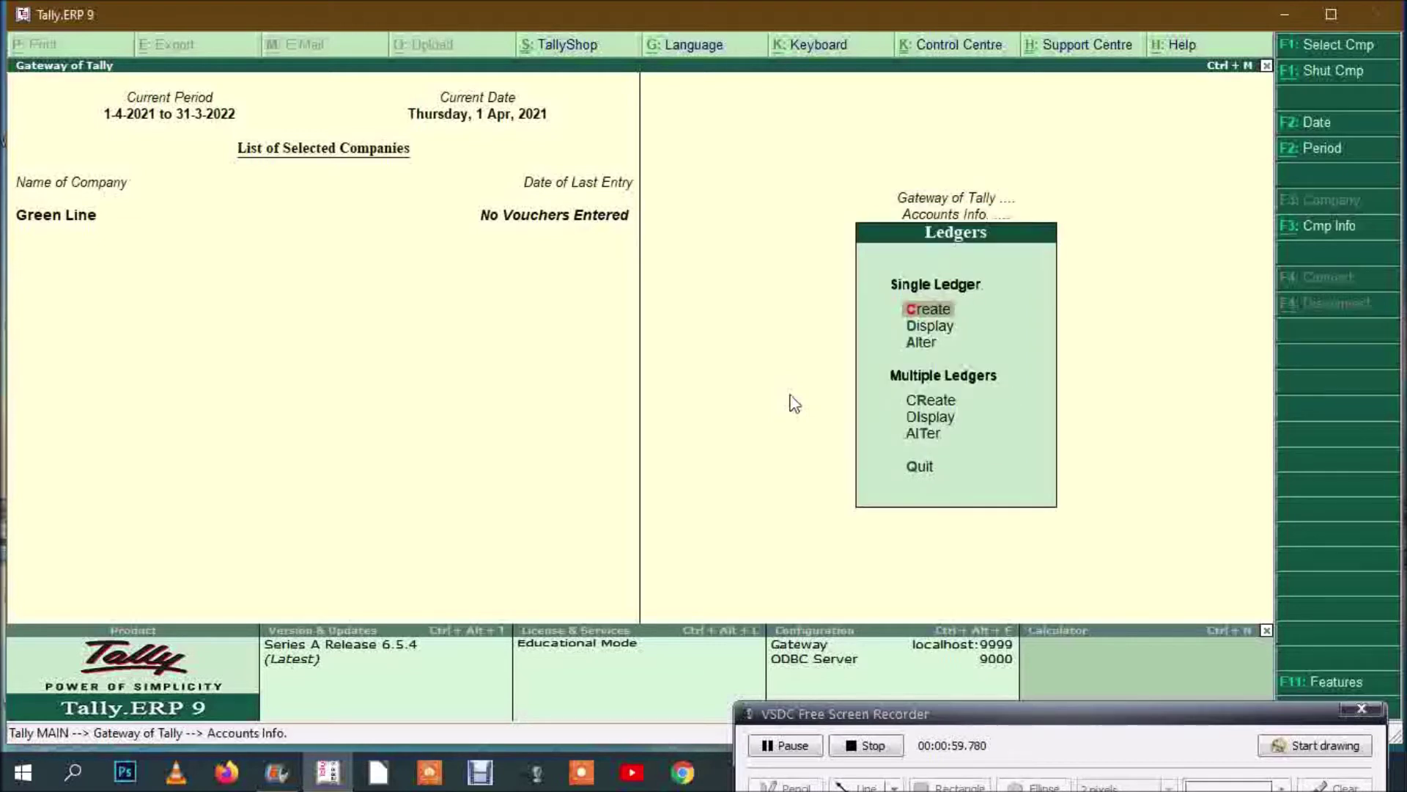
key(Down)
key(Down)
key(Down)
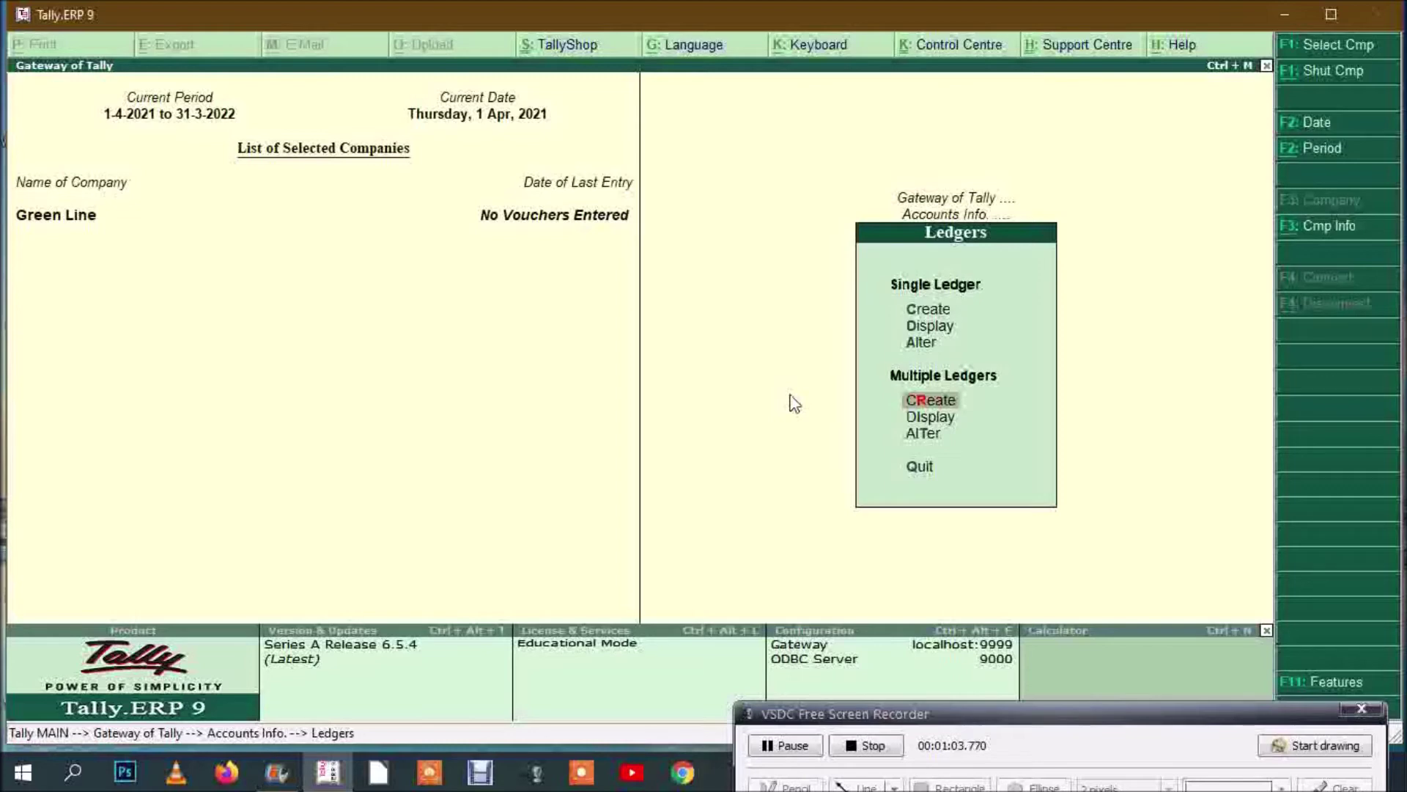
key(Return)
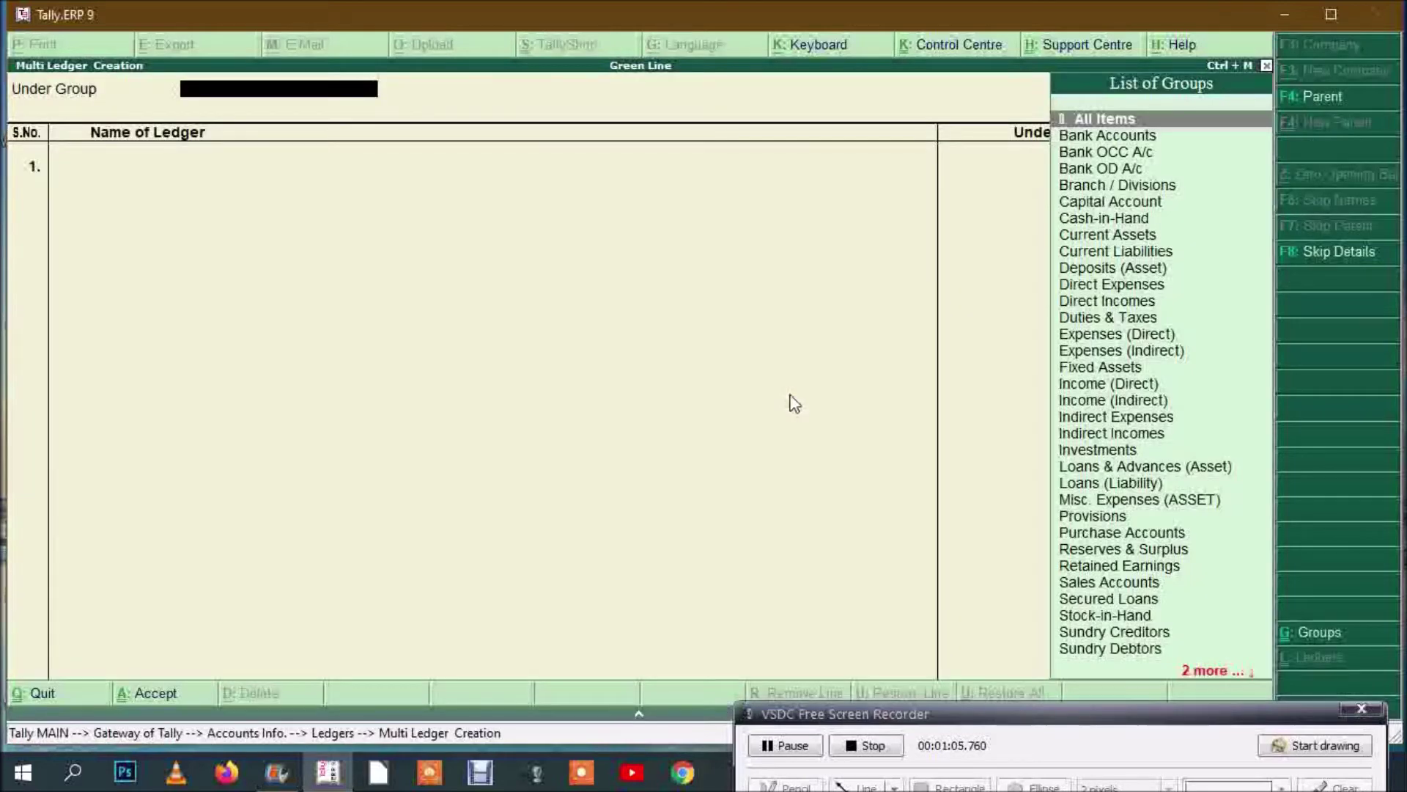
key(Return)
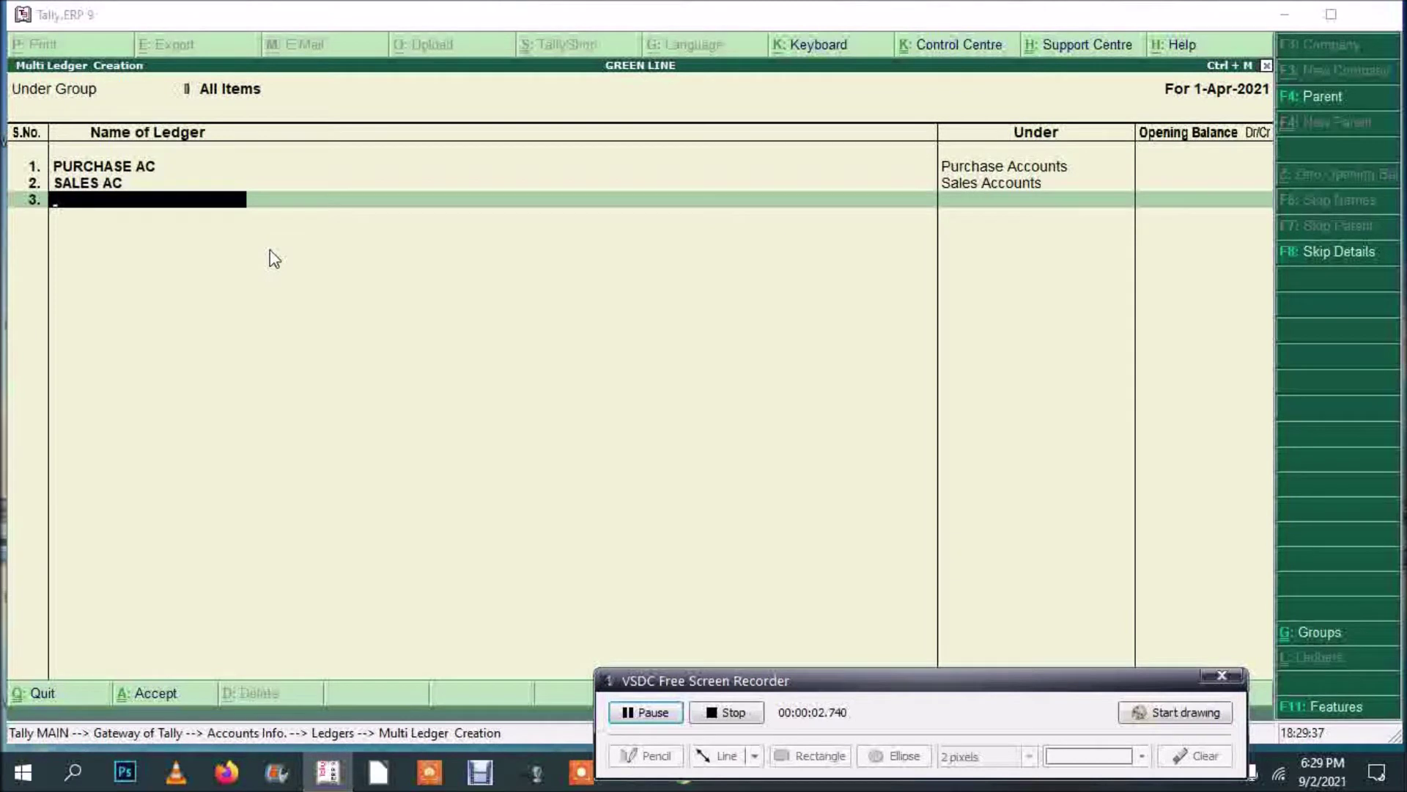
Step: Add the ledger KK BROTHERS under Sundry Creditors with an opening balance of 5,000 Cr, leaving the bill-wise breakup on account
click(250, 211)
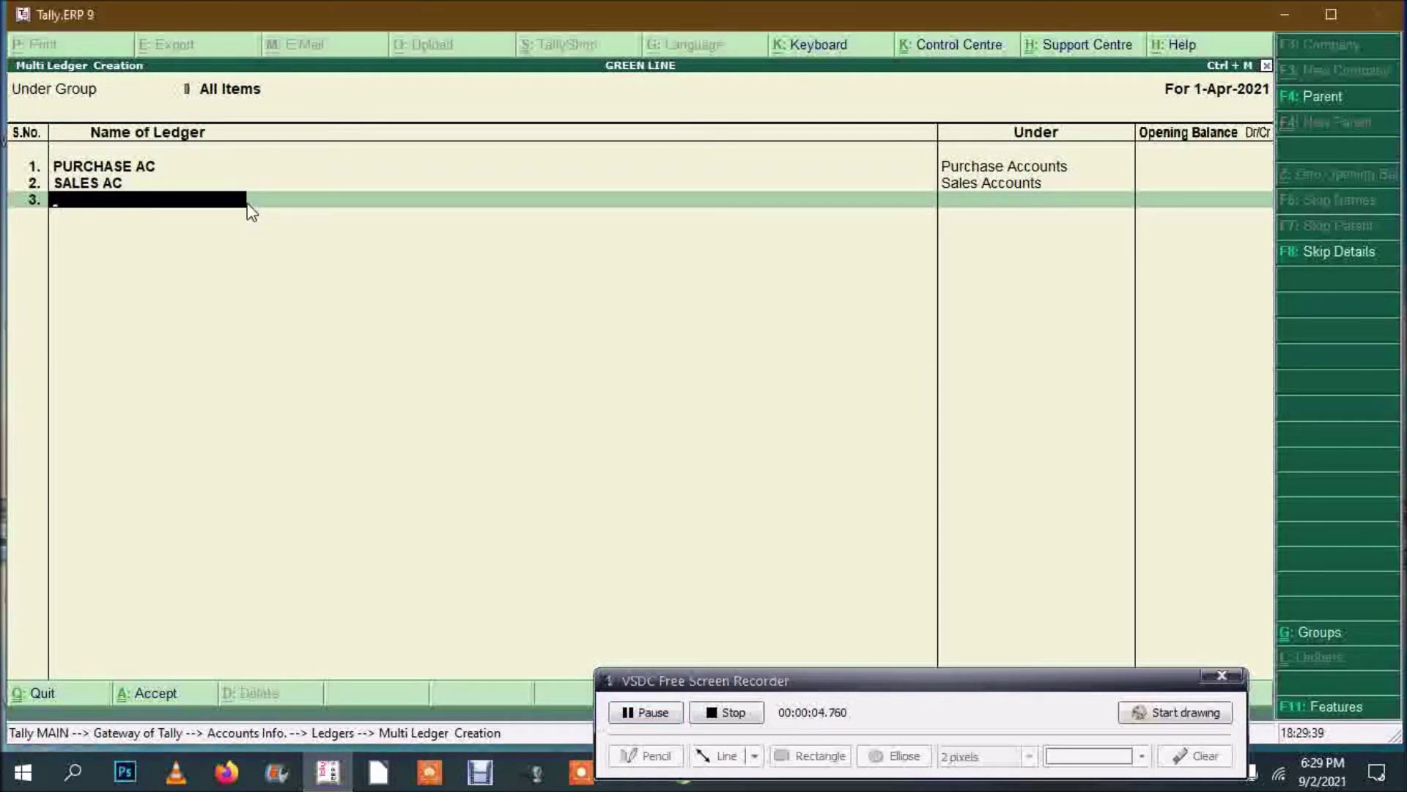
text(KK BROTHERS)
key(Return)
text(sund)
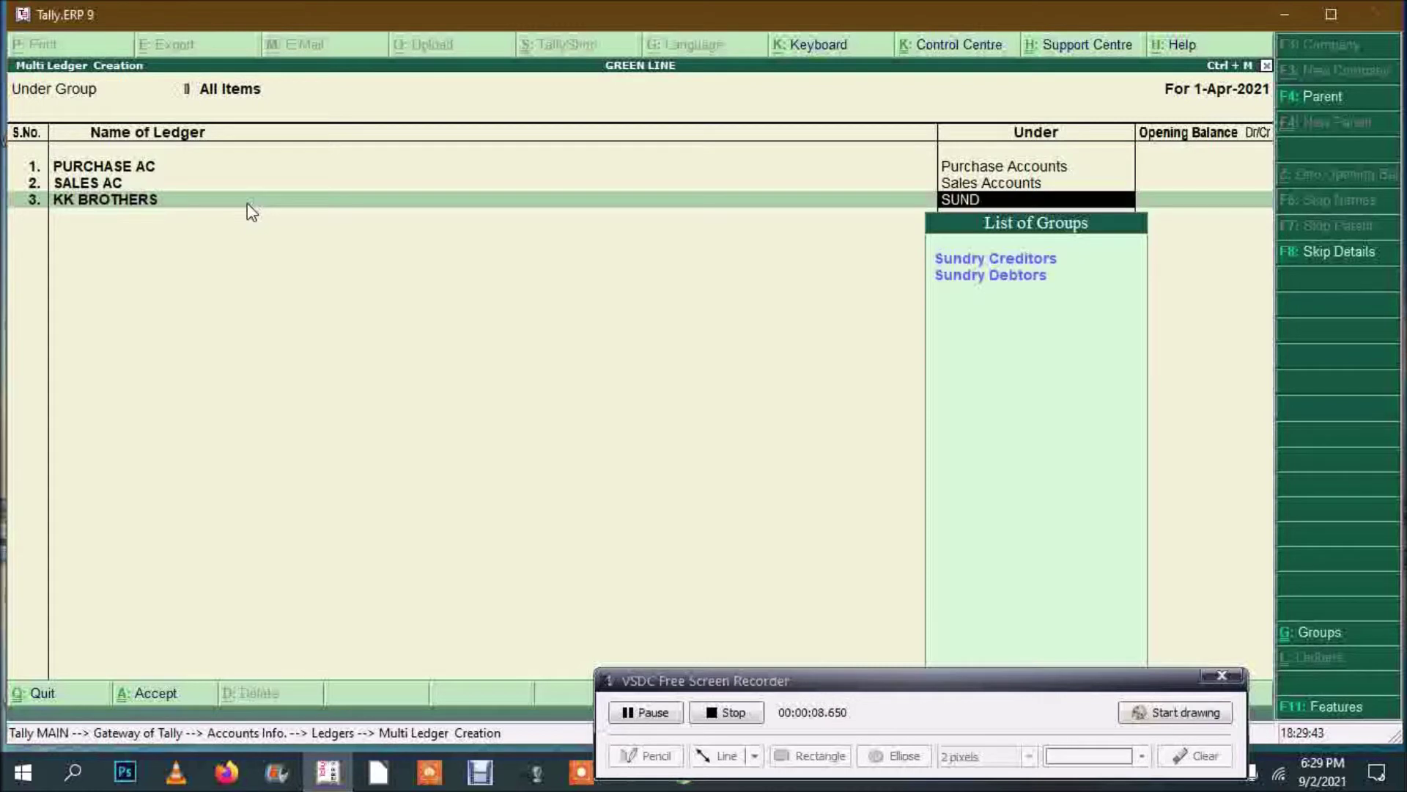
key(Return)
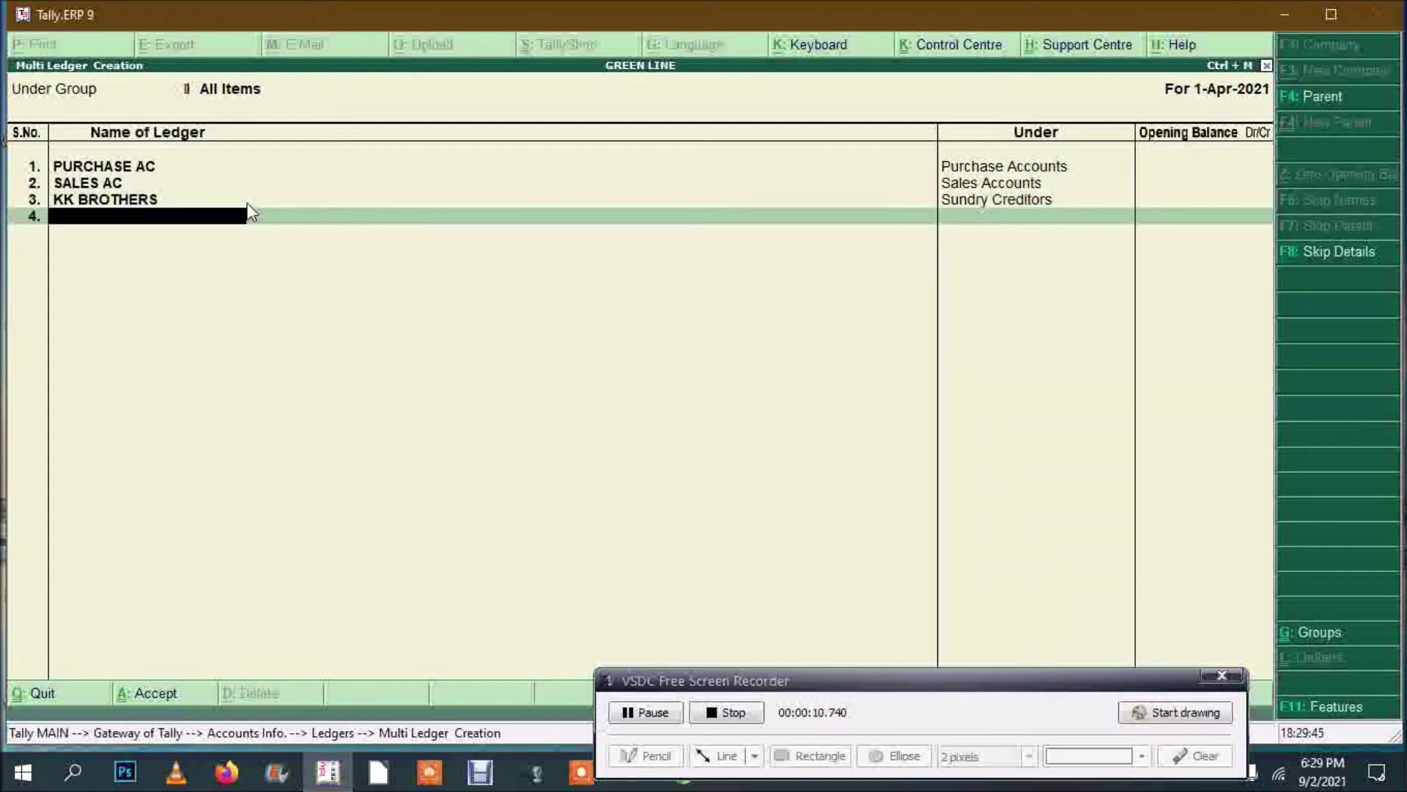
key(BackSpace)
text(5,000)
key(Return)
key(Return)
key(Return)
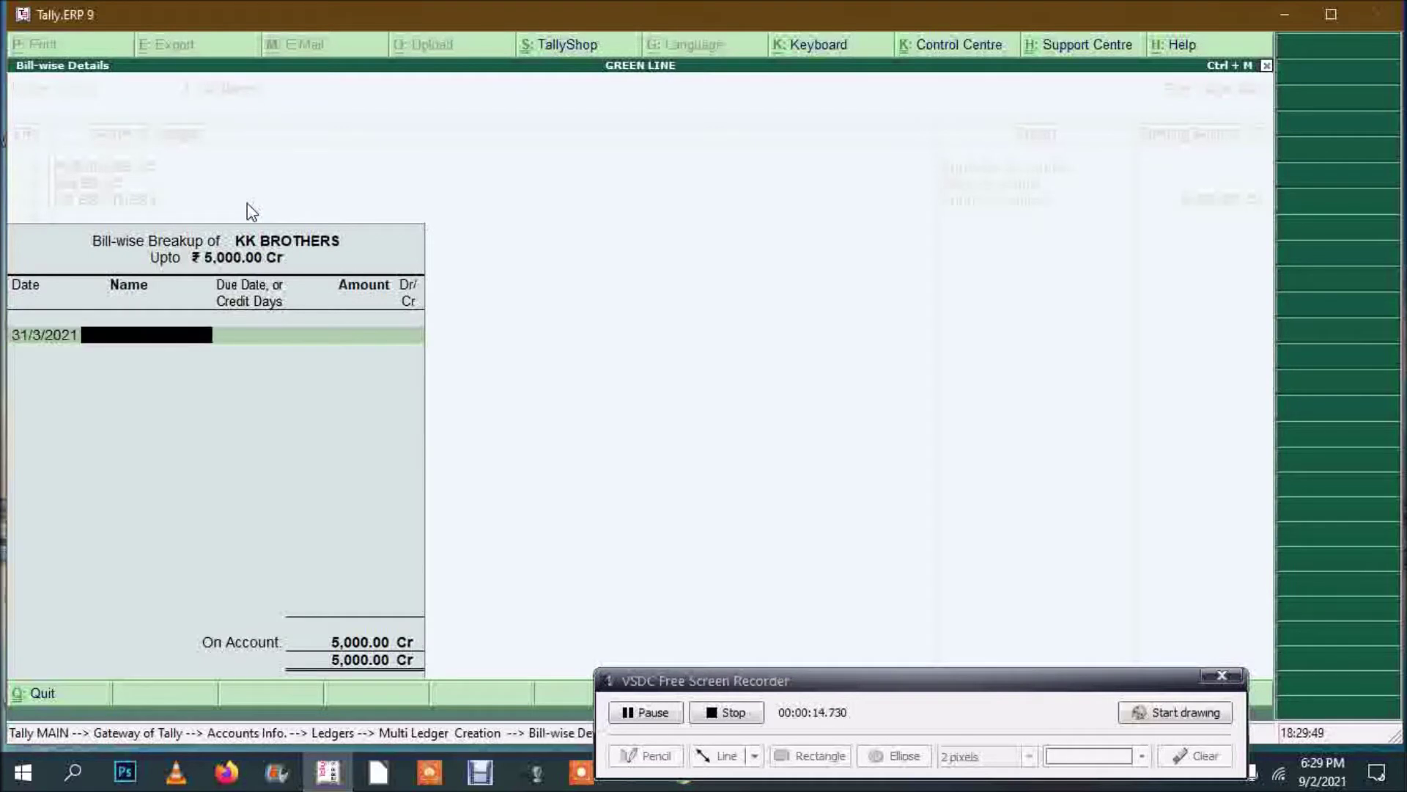
key(Return)
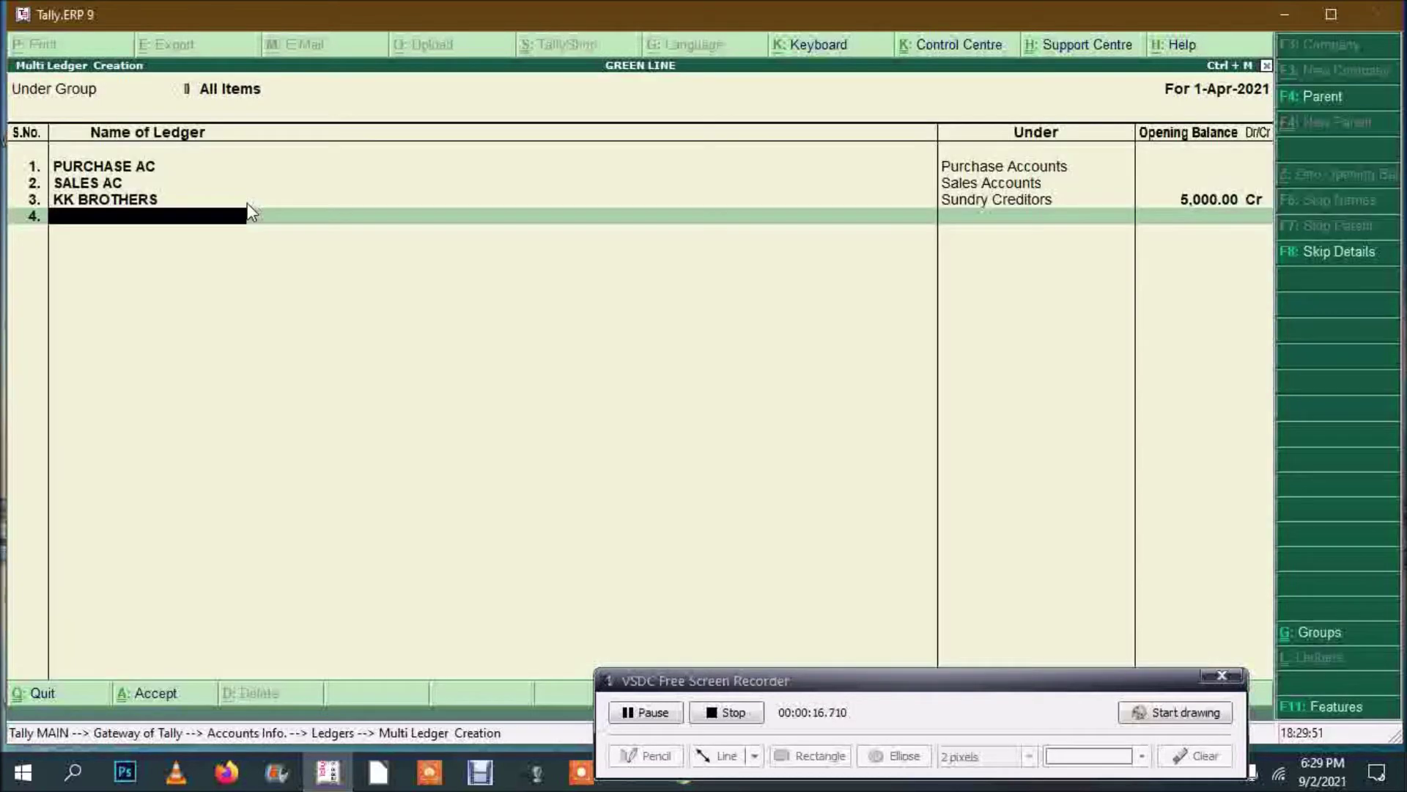
Step: Add the ledger GK ENTERPRISE under Sundry Creditors with an opening balance of 3,250 Cr, leaving the bill-wise breakup on account
text(GK EN)
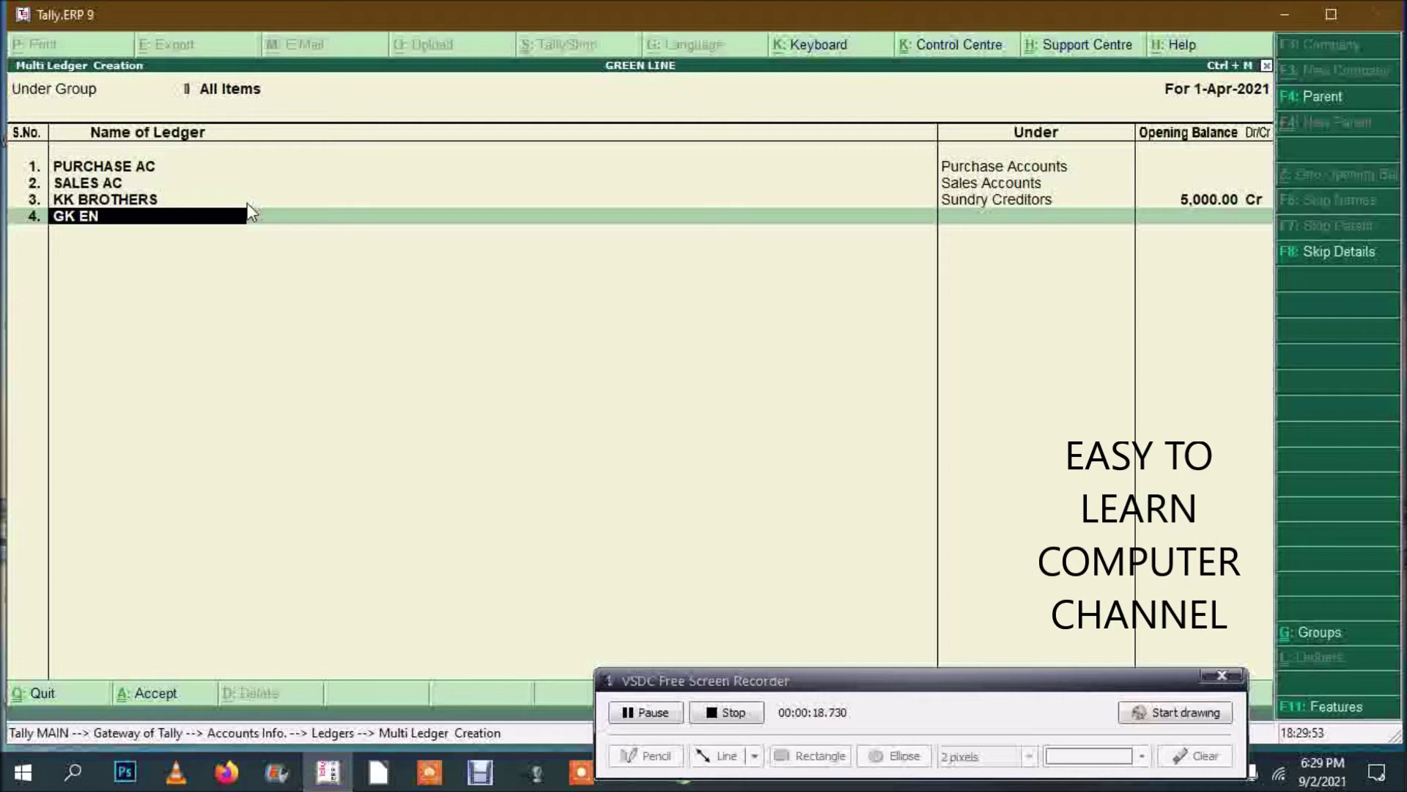
text(TERPRISE)
key(Return)
text(SUN)
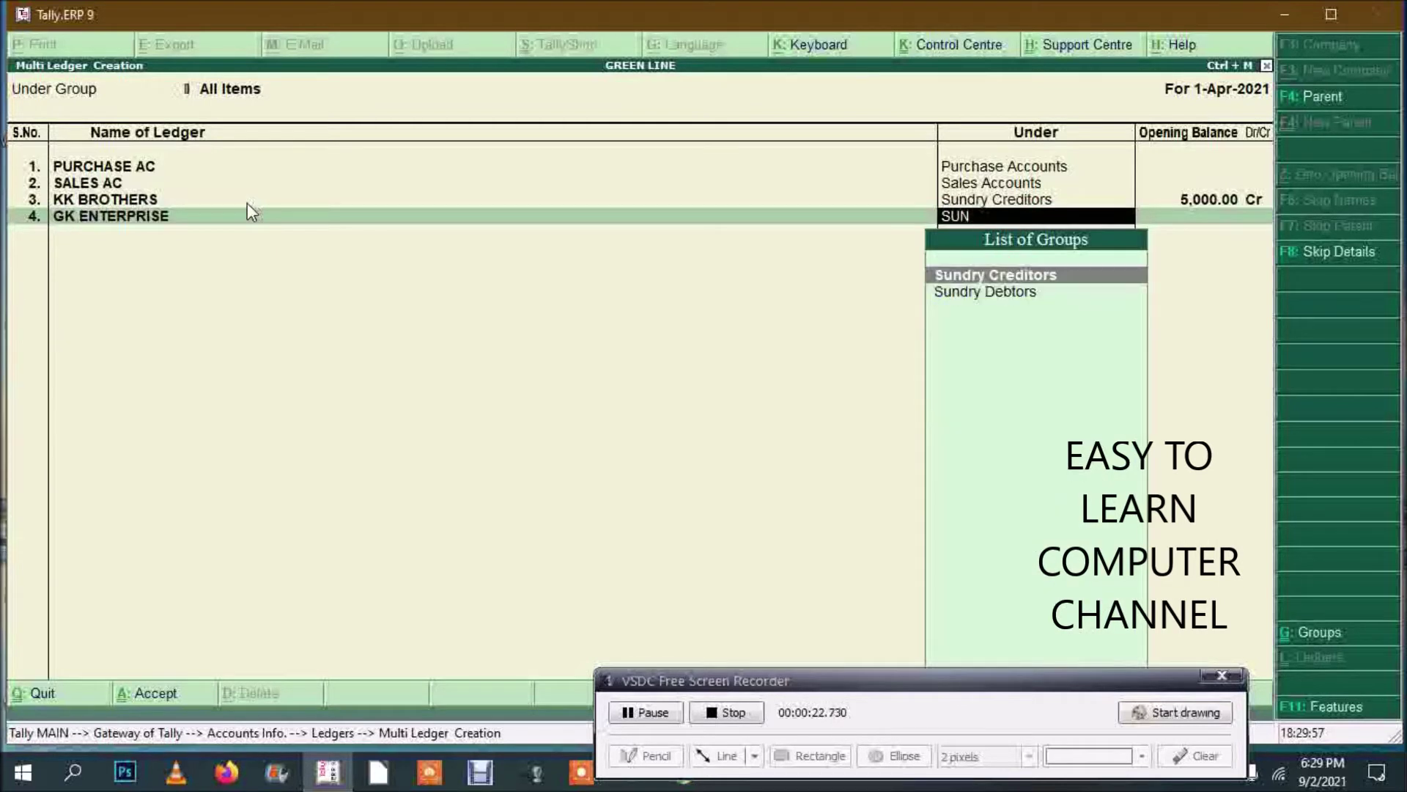
key(Return)
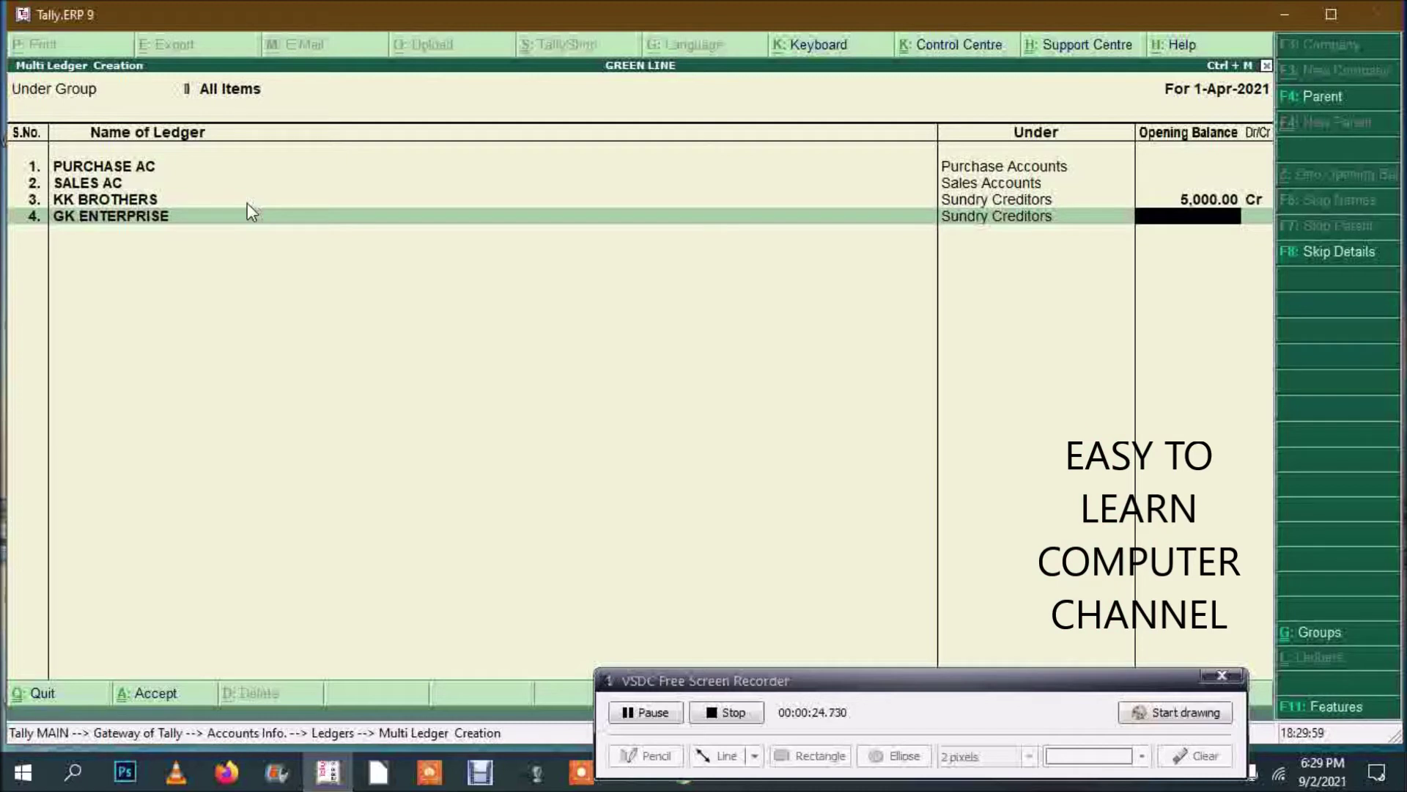
text(3250)
key(Return)
key(Return)
key(Return)
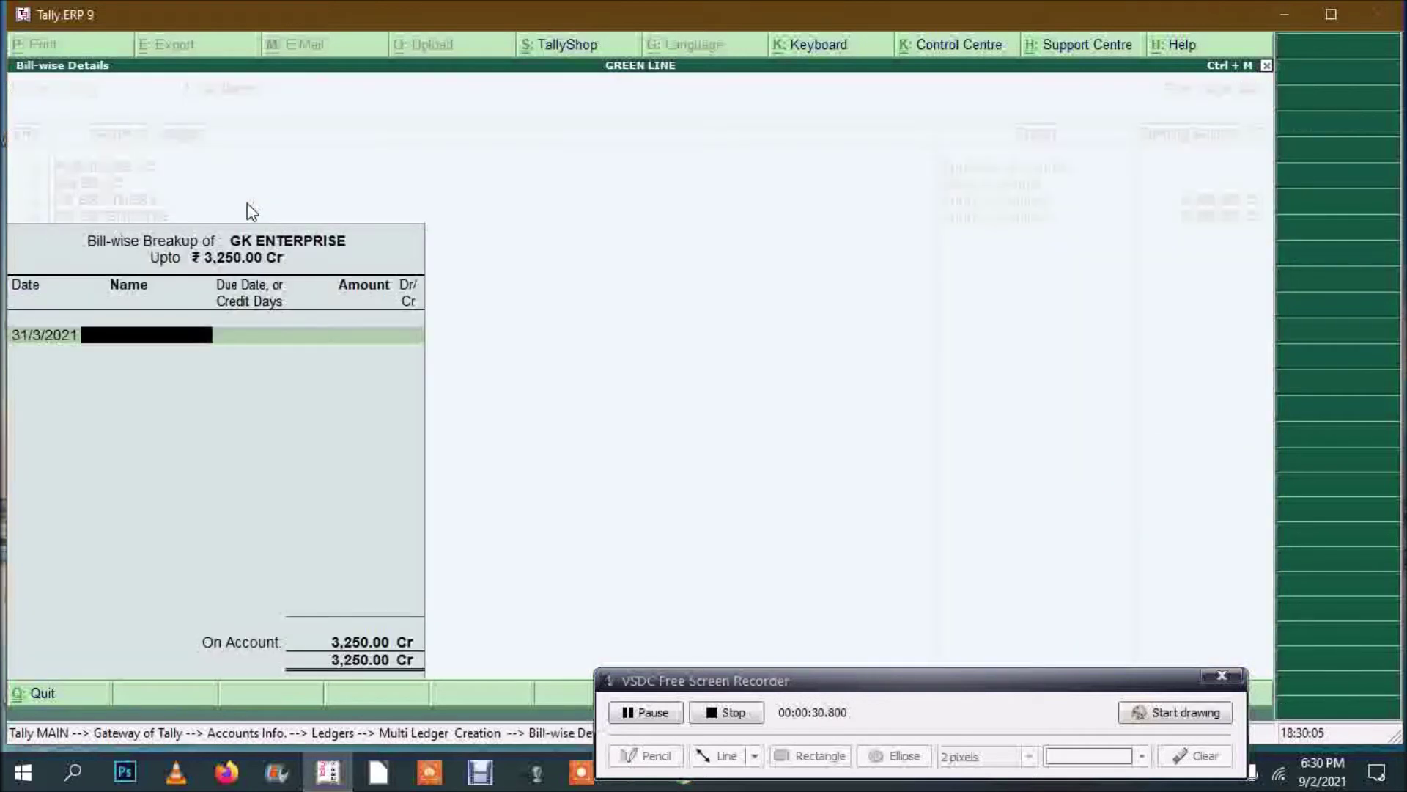
key(Return)
Step: Add the first customer's ledger under Sundry Debtors with an opening balance of 2,200 Dr, leaving the bill-wise breakup on account
text(K DAS)
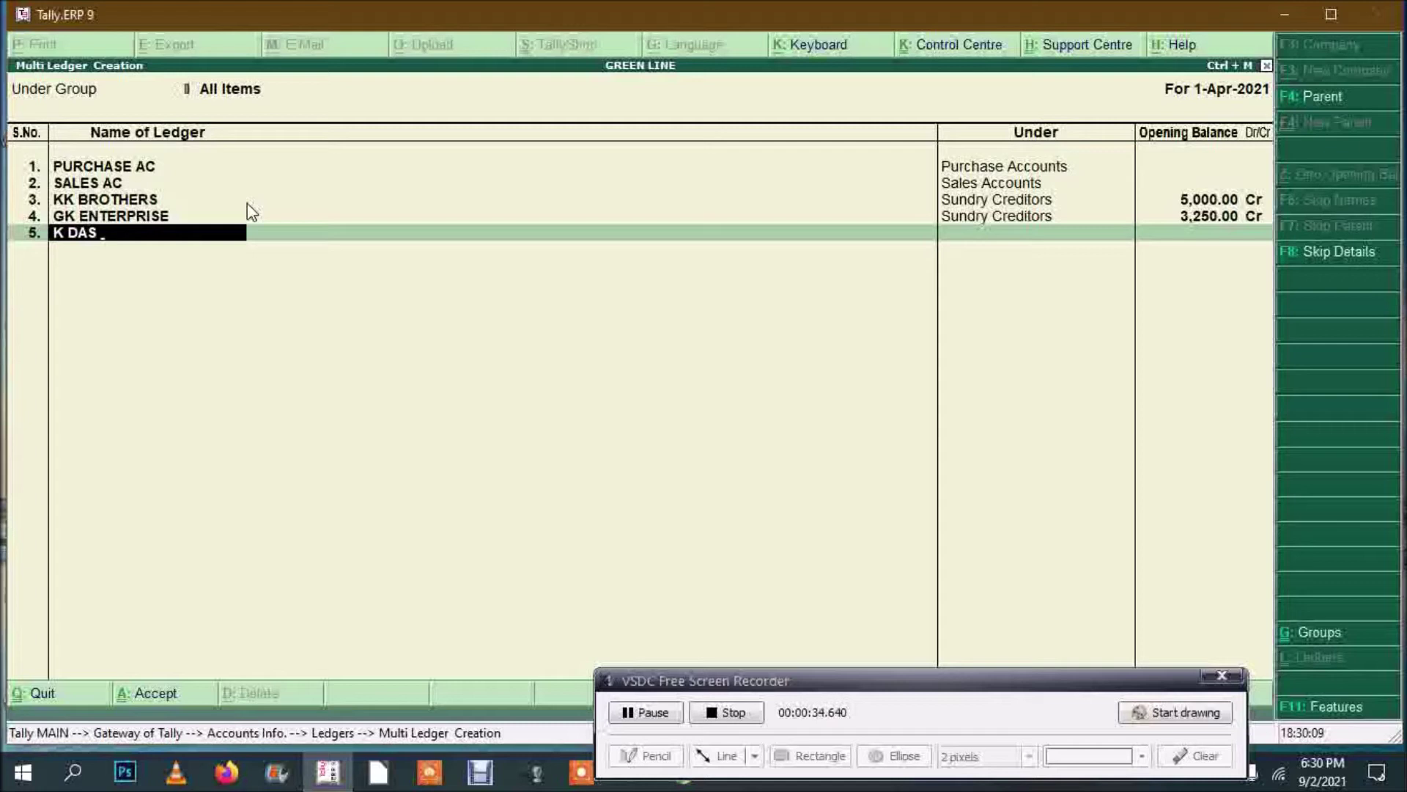
key(Return)
text(SUN)
key(Down)
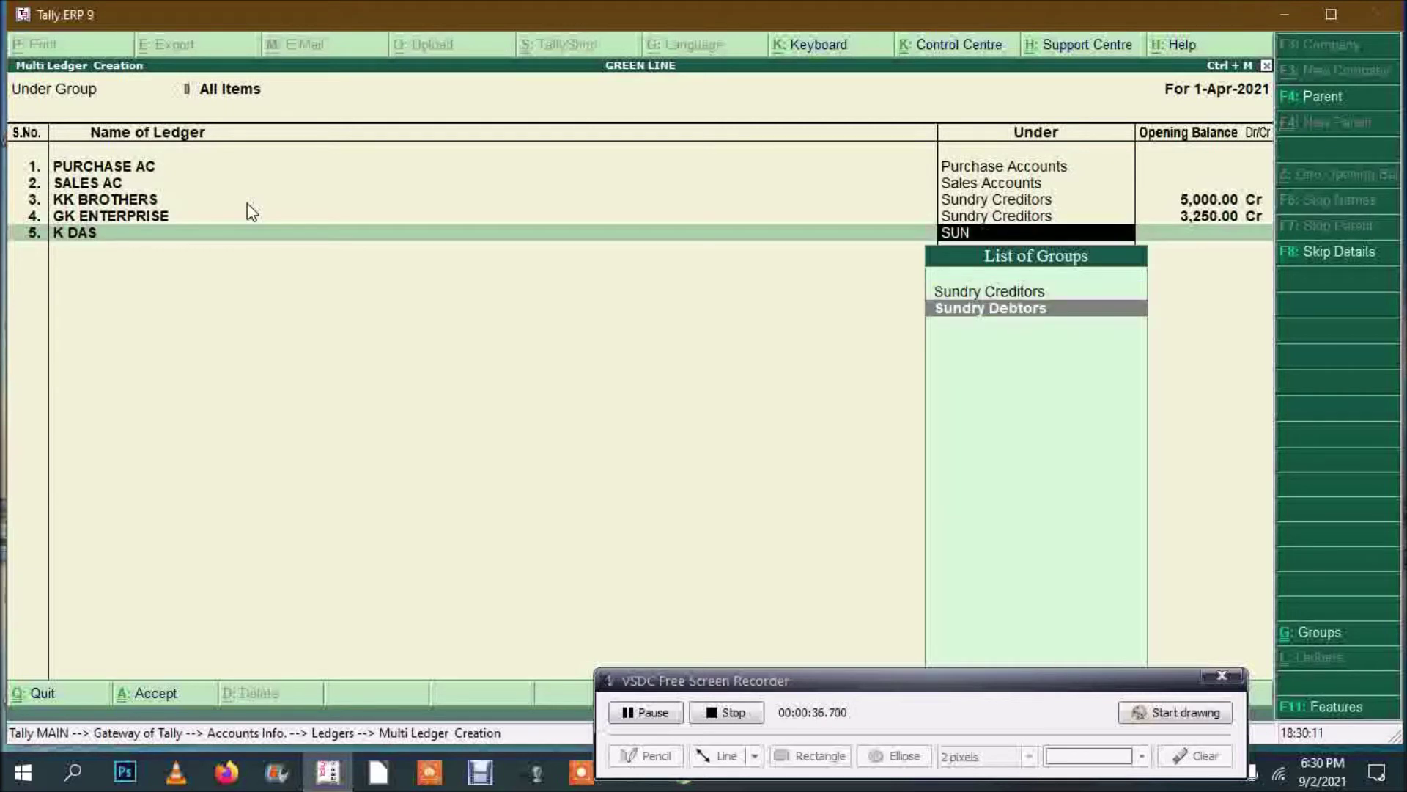
key(Return)
text(2200)
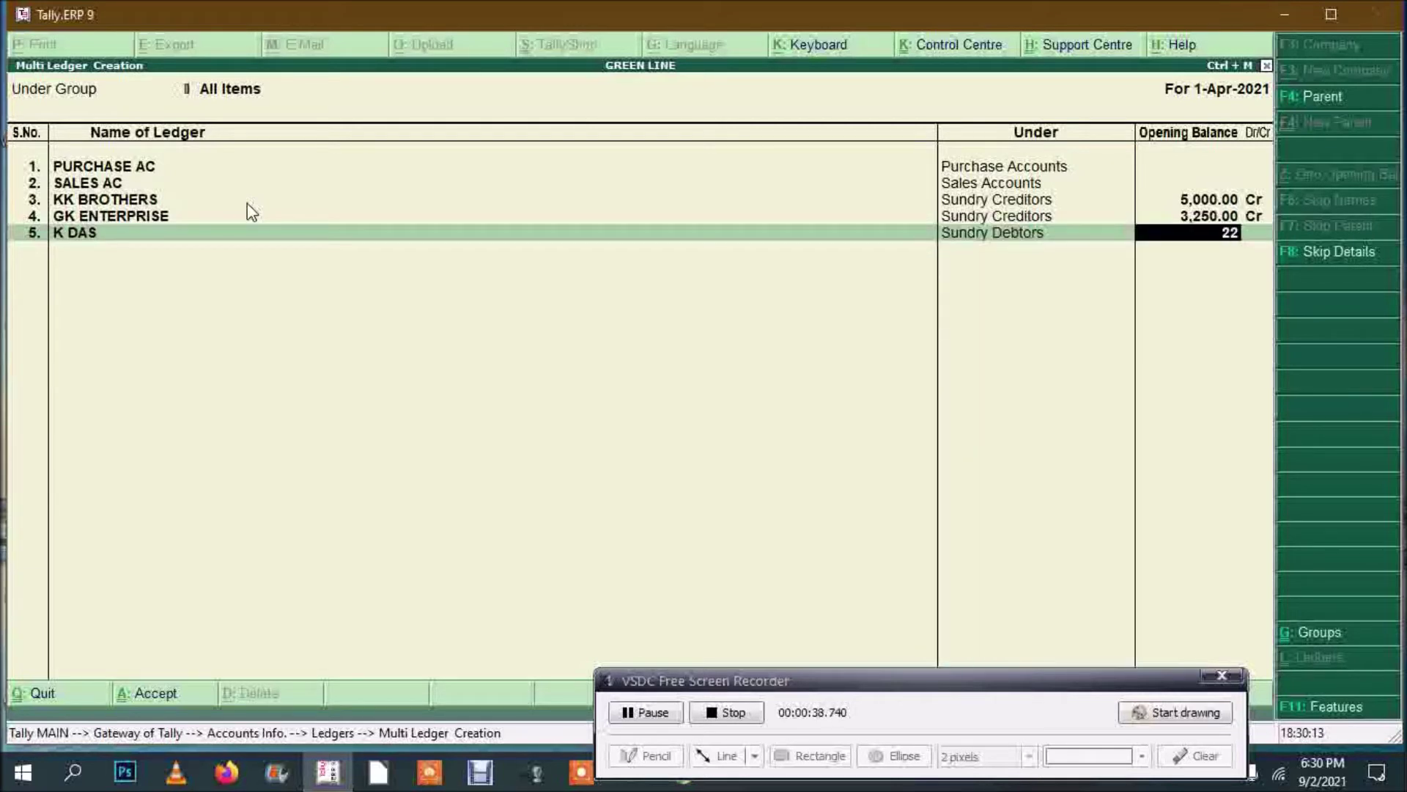
key(Return)
key(Return)
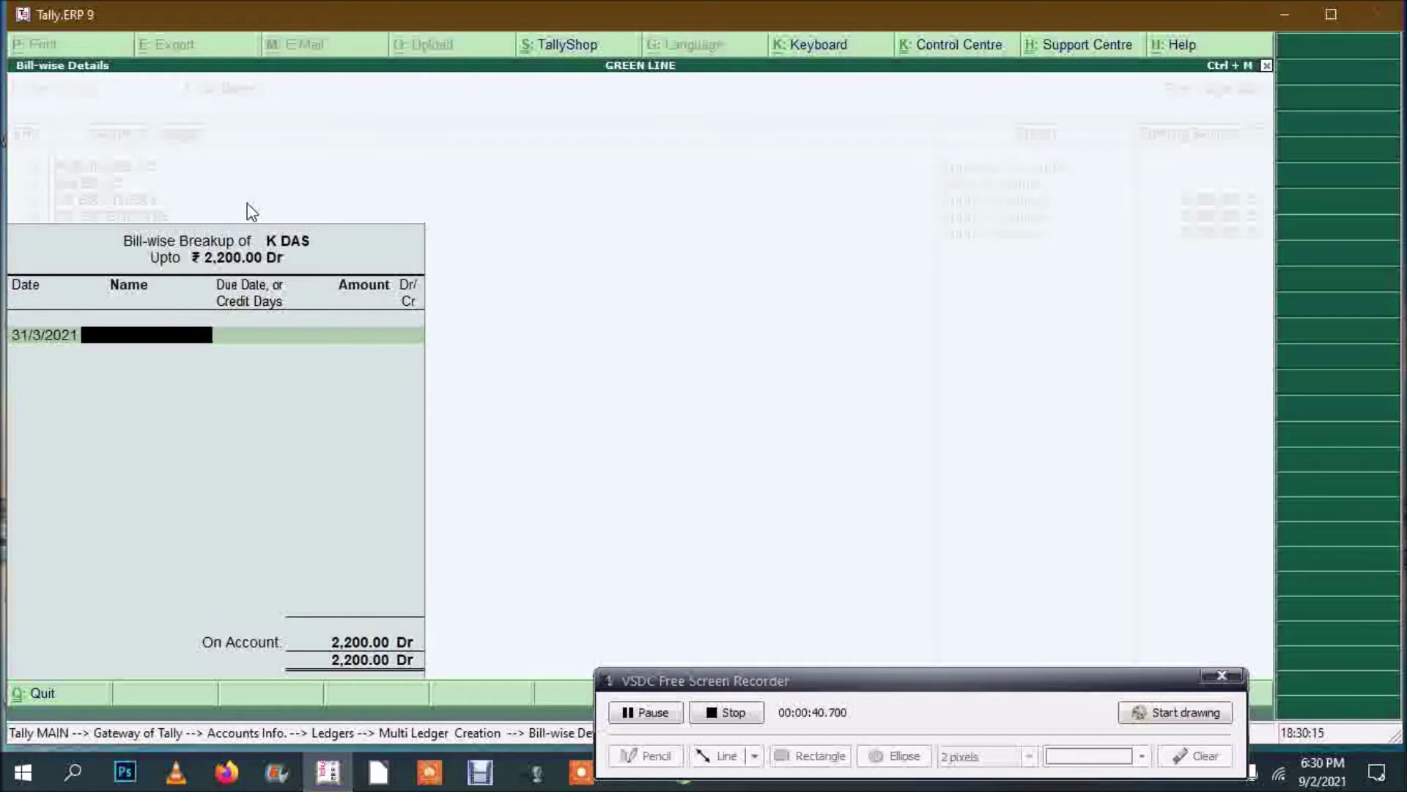
key(Return)
Step: Add the second customer's ledger under Sundry Debtors, leaving its opening balance blank
text(M PAUL)
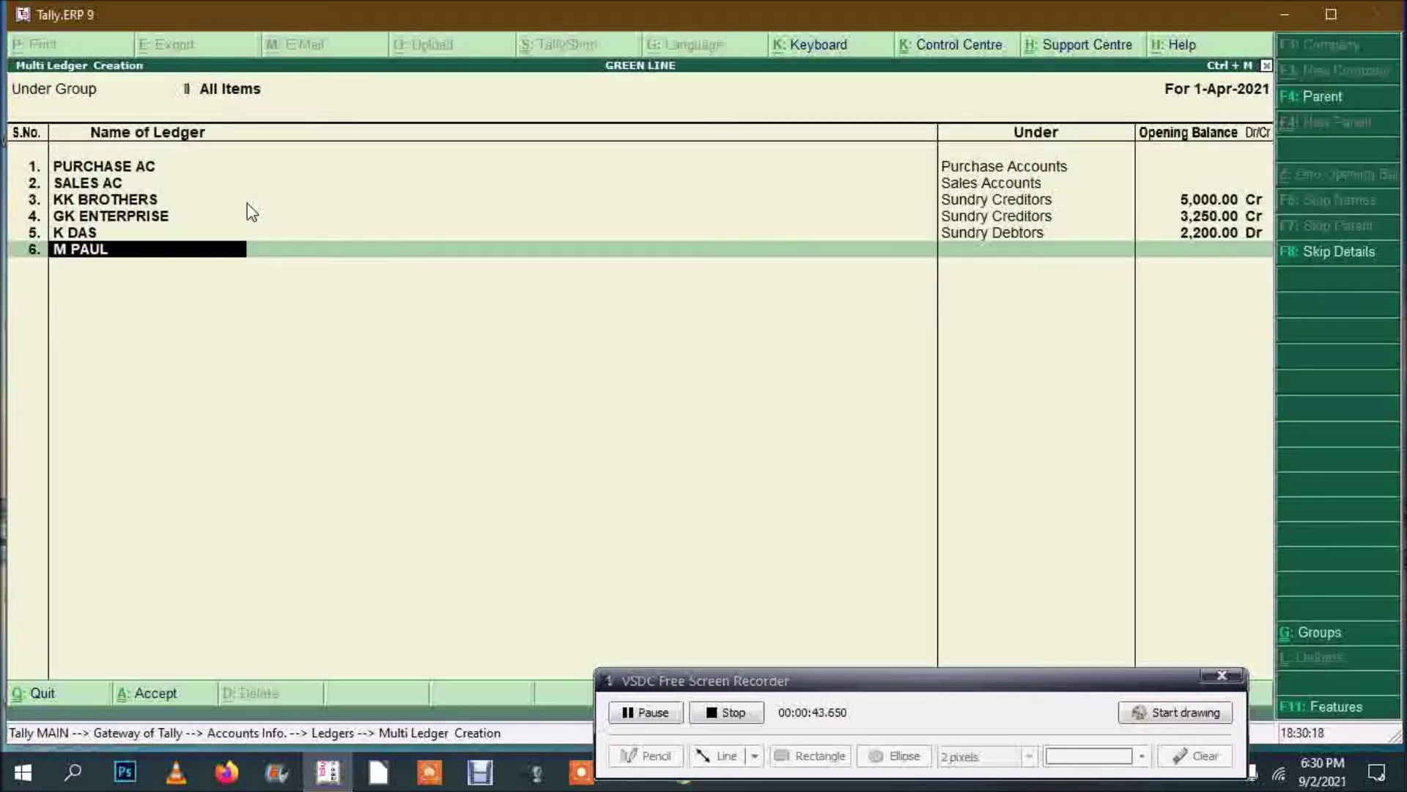
key(Return)
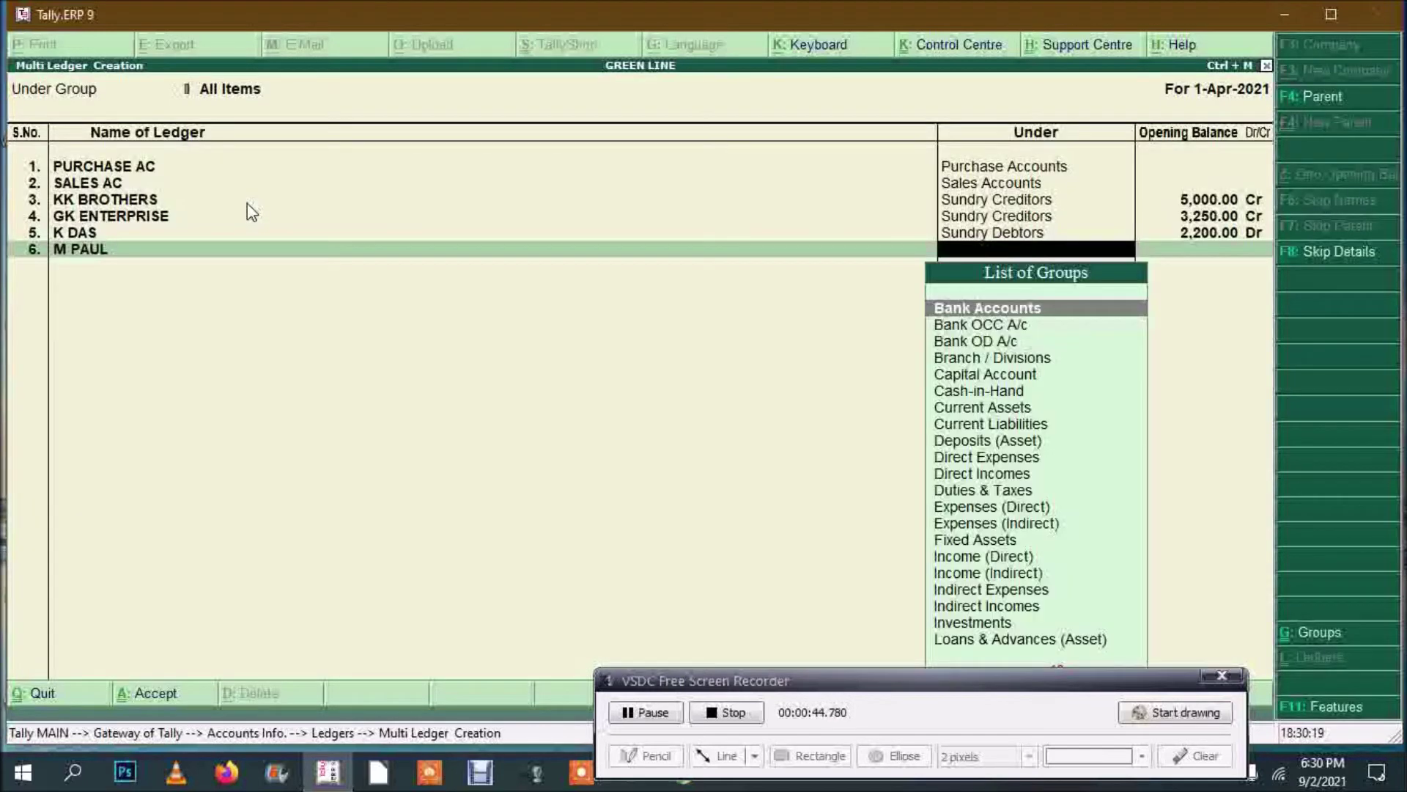
text(SUN)
key(Down)
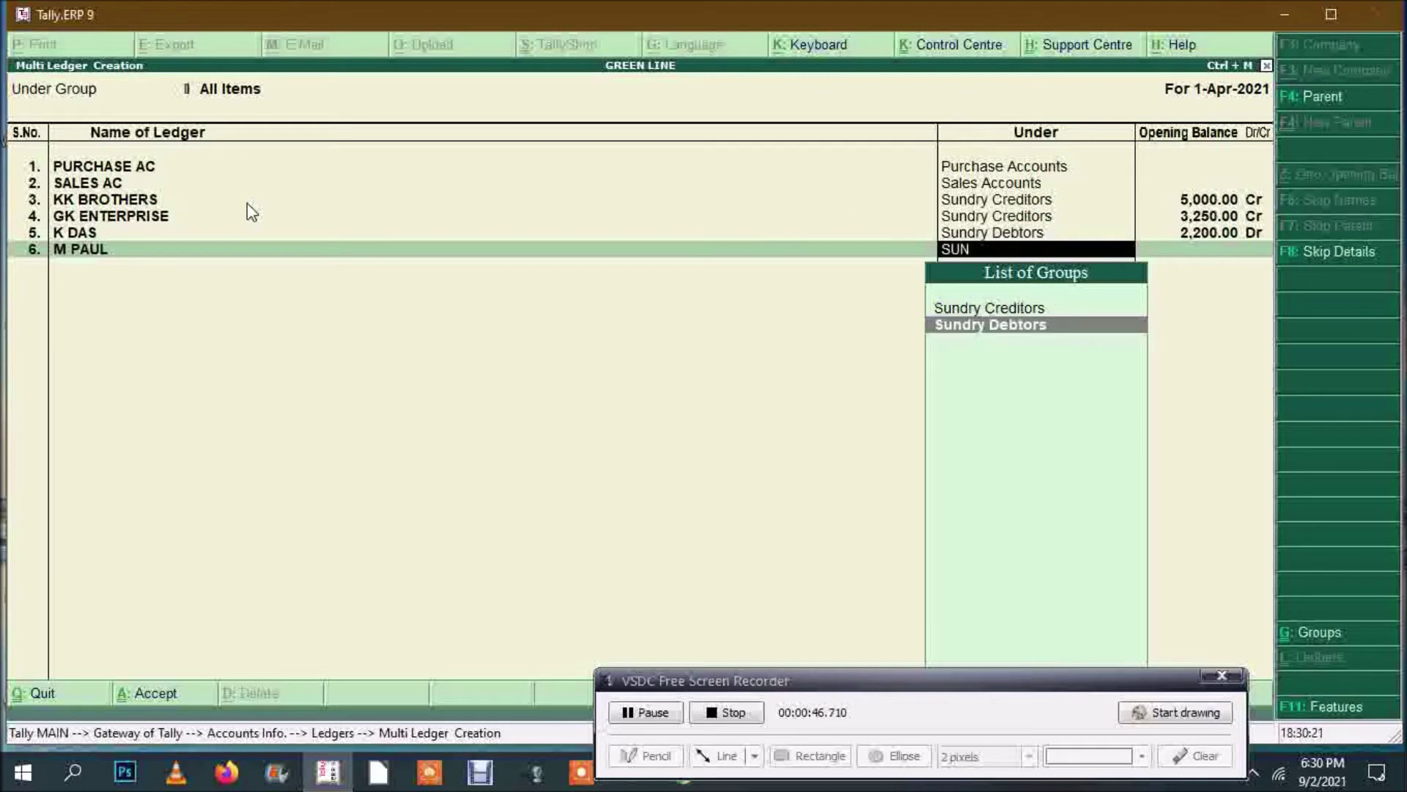
key(Return)
key(Return)
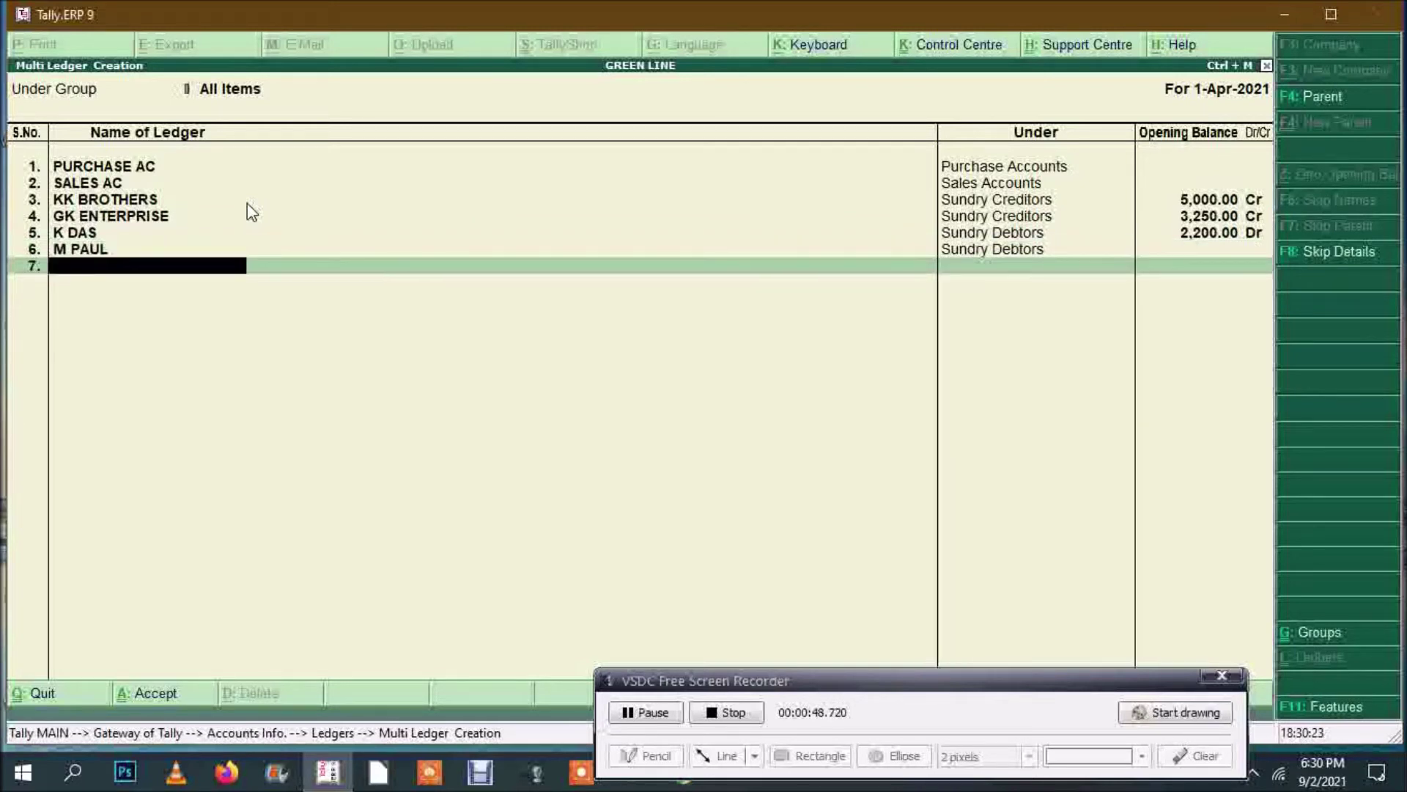
Step: Add the third customer's ledger under Sundry Debtors with an opening balance of 2,000 Dr, leaving the bill-wise breakup on account
text(B ROY)
key(Return)
text(SUN)
key(Down)
key(Return)
text(2000)
key(Return)
key(Return)
key(Return)
Step: Add the fourth customer's ledger under Sundry Debtors with an opening balance of 2,300 Dr, leaving the bill-wise breakup on account
text(D BOSE)
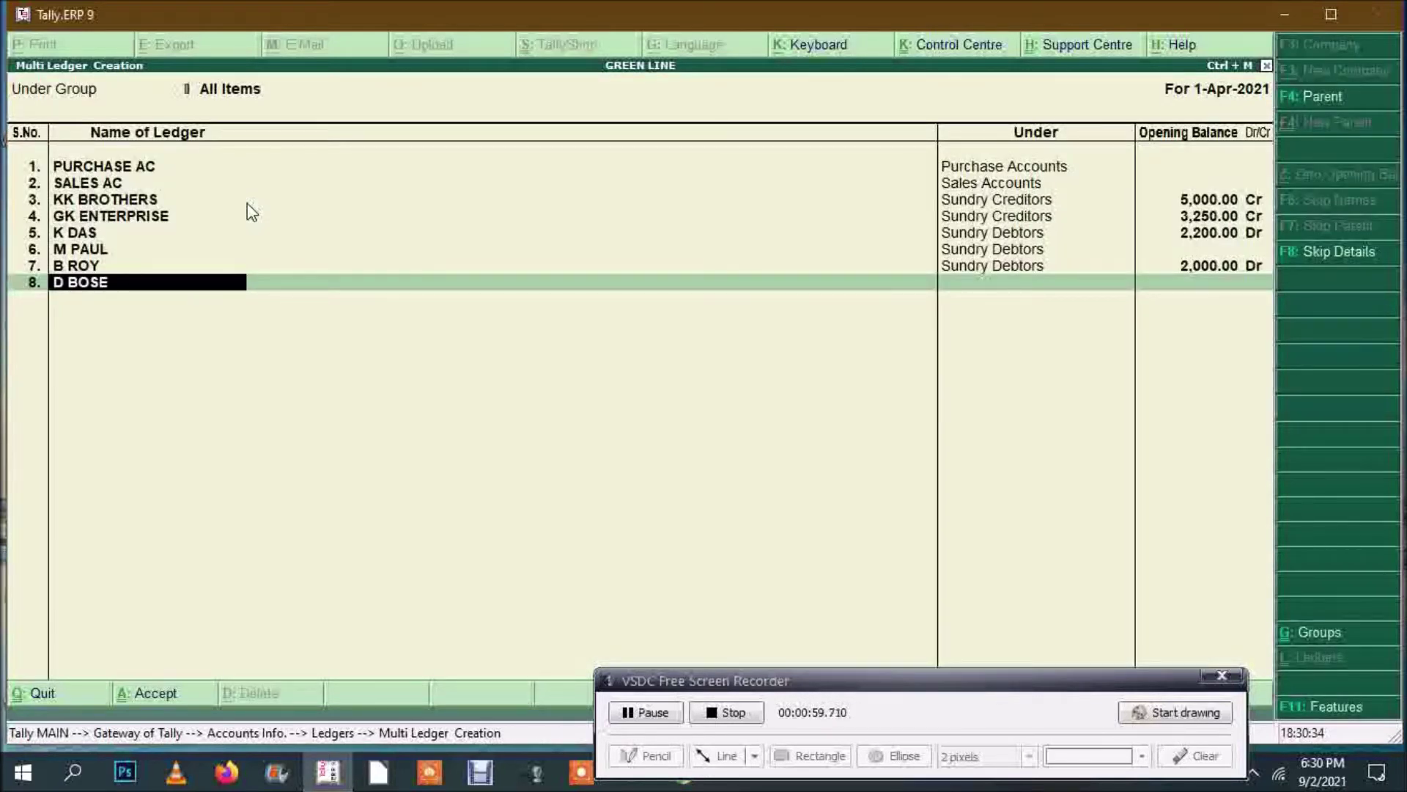
key(Return)
text(SUND)
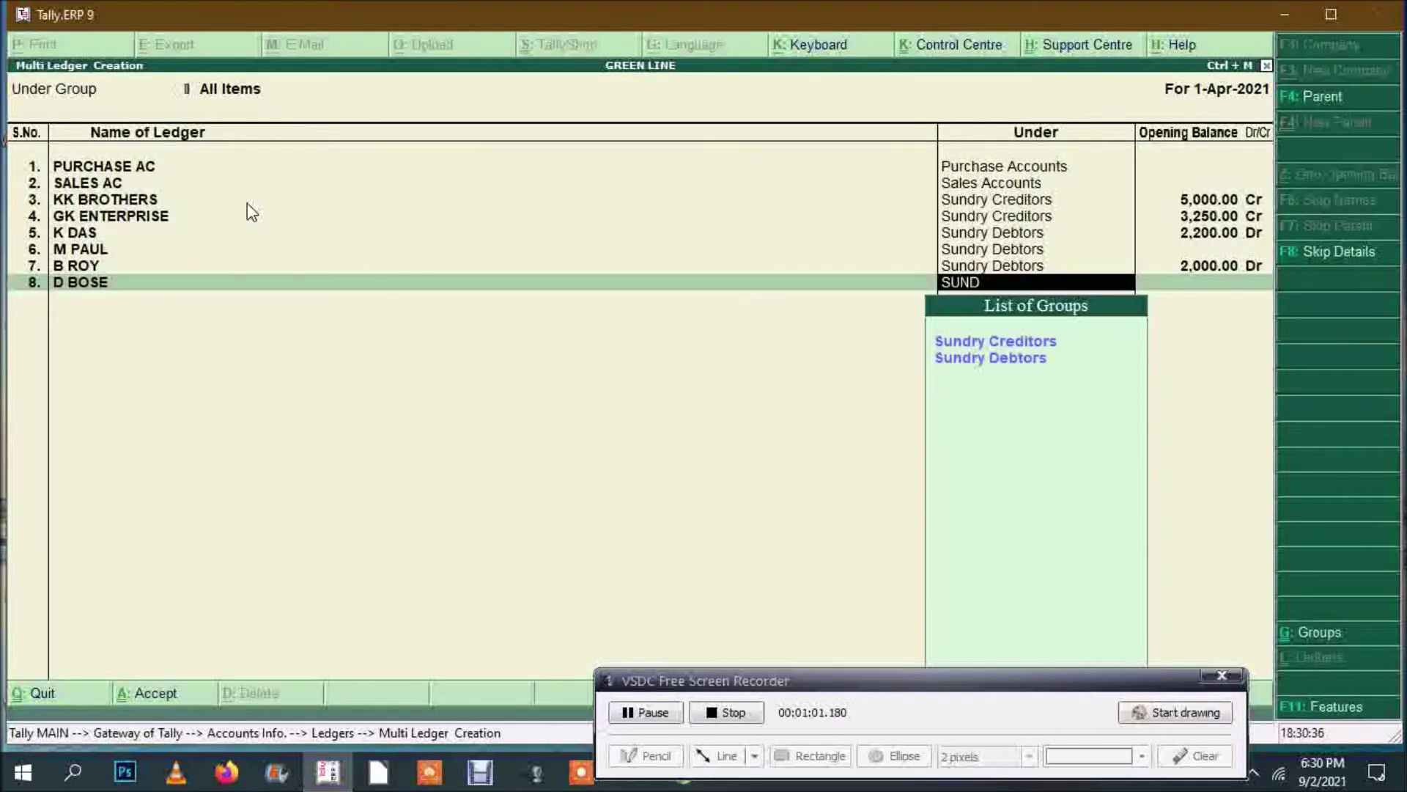
key(Down)
key(Return)
text(2300)
key(Return)
key(Return)
key(Return)
key(Return)
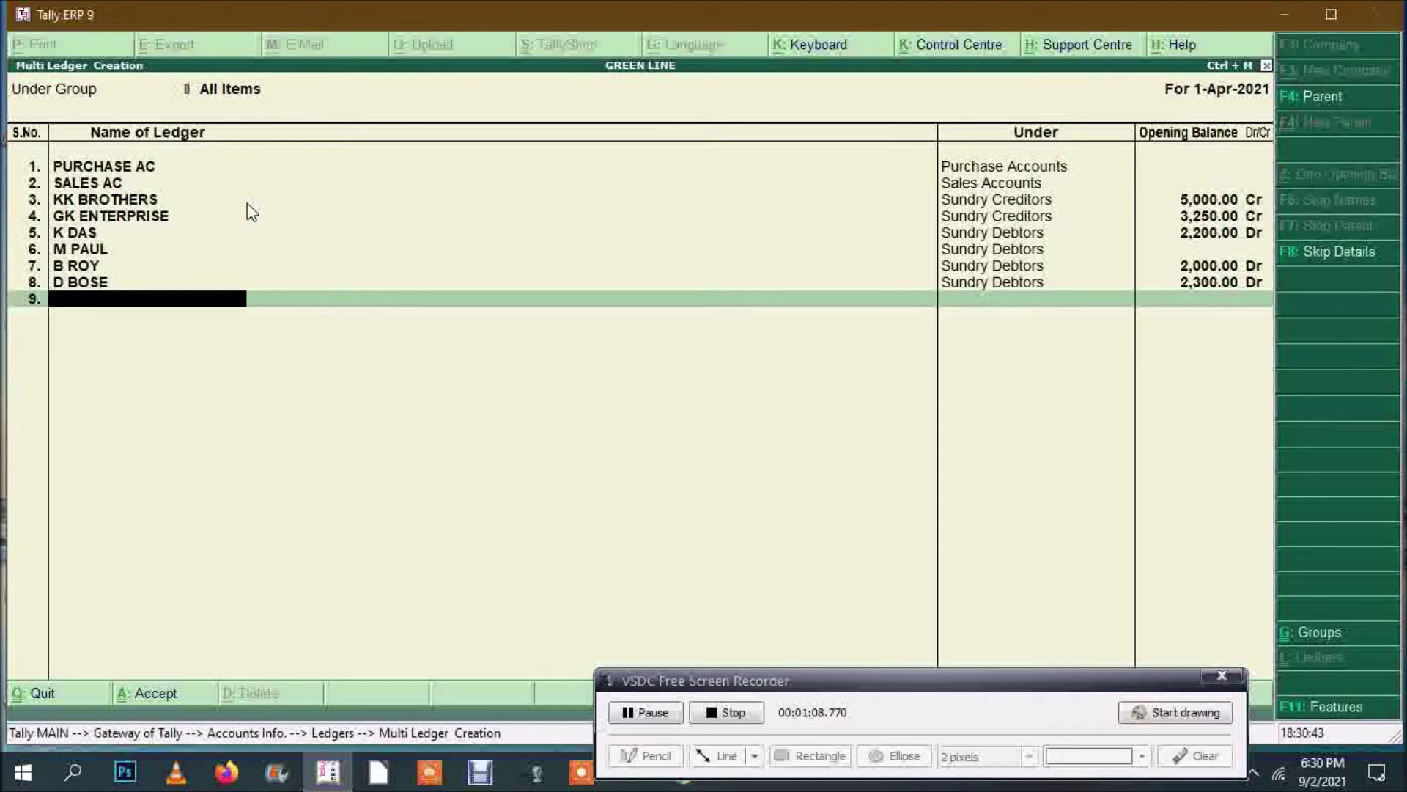
Step: Add the ledger LABOUR AND WAGES under Direct Expenses, leaving its opening balance blank
text(LABOUR AND WAGES)
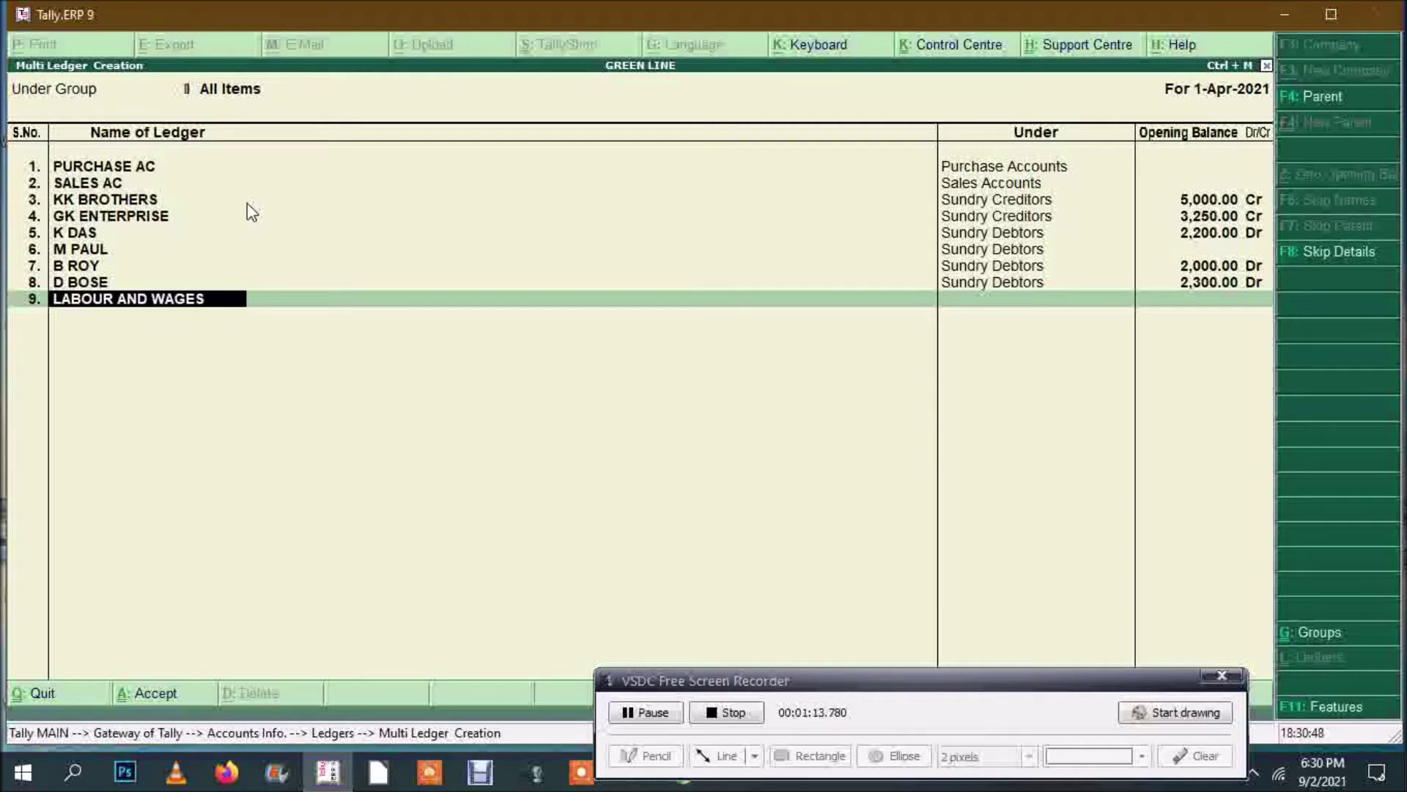
key(Return)
text(dir)
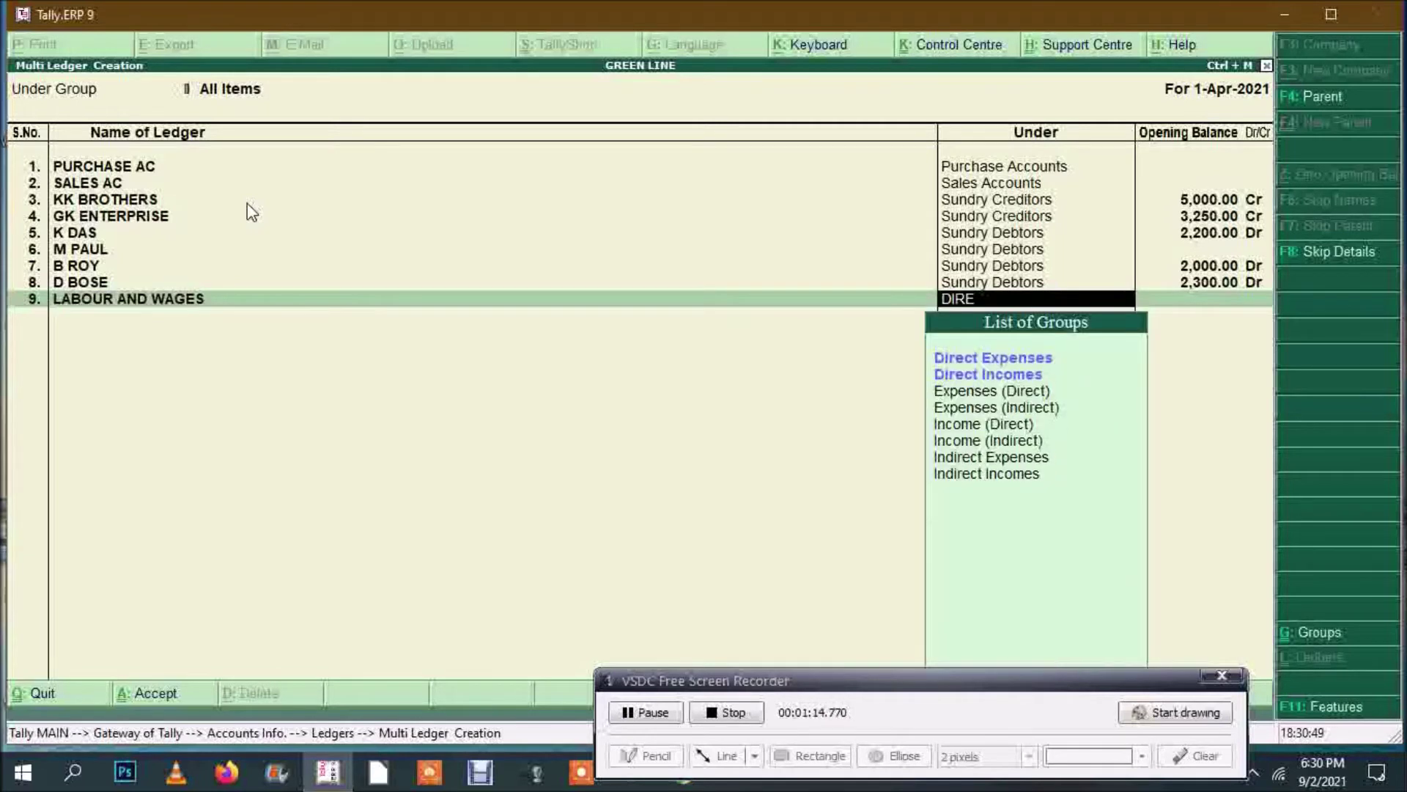
key(Return)
key(Return)
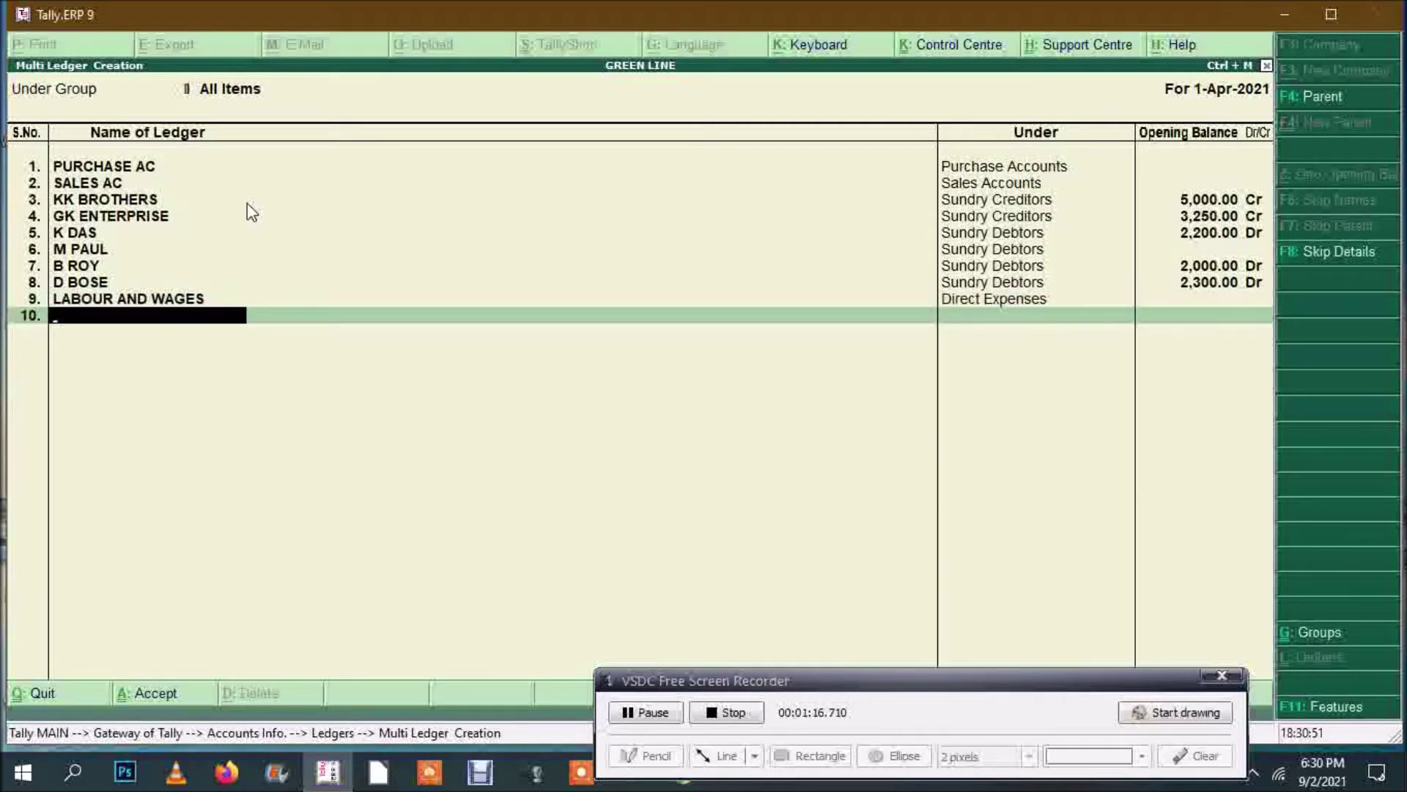
Step: Add the ledger TRAVELLING EXP under Indirect Expenses, leaving its opening balance blank
text(TRAVELLING EXP)
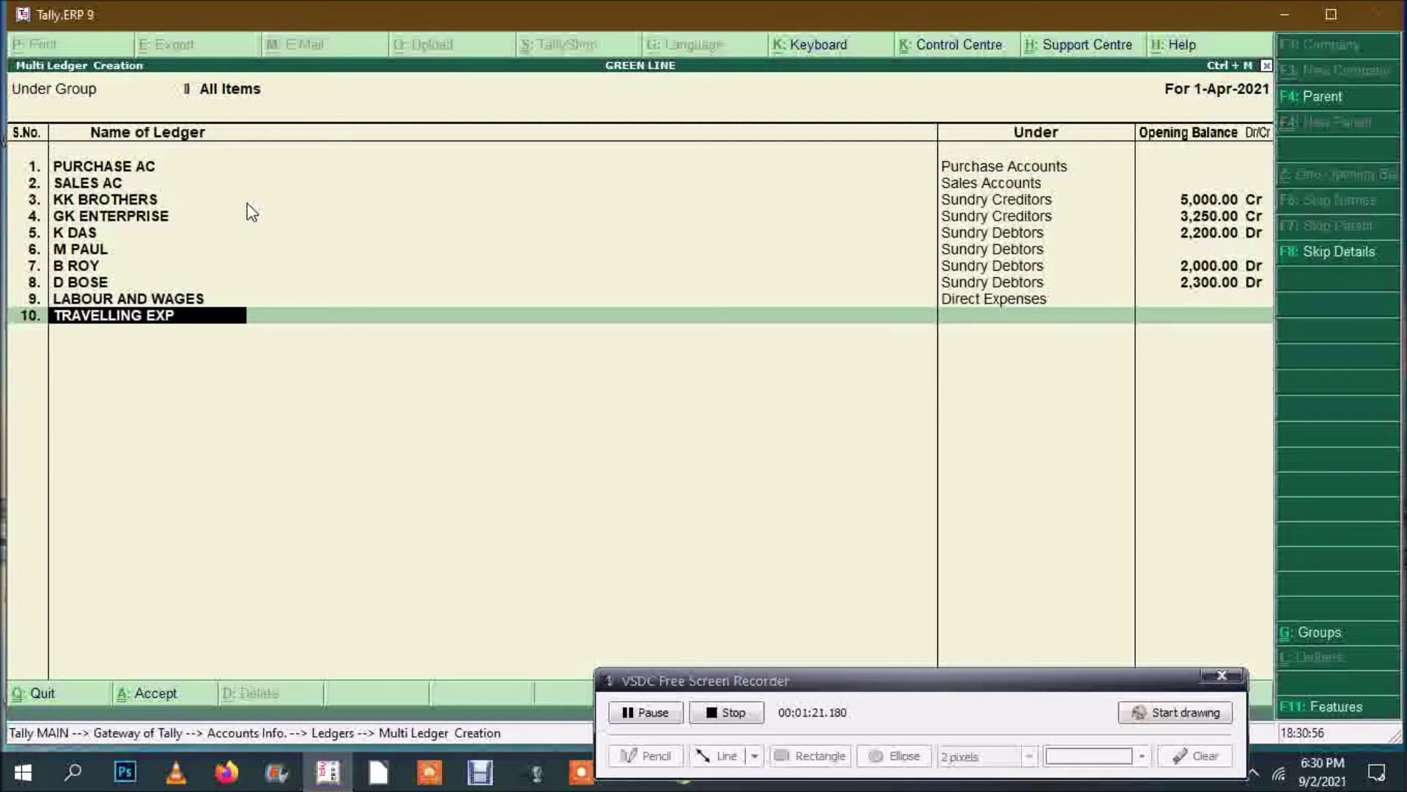
key(Return)
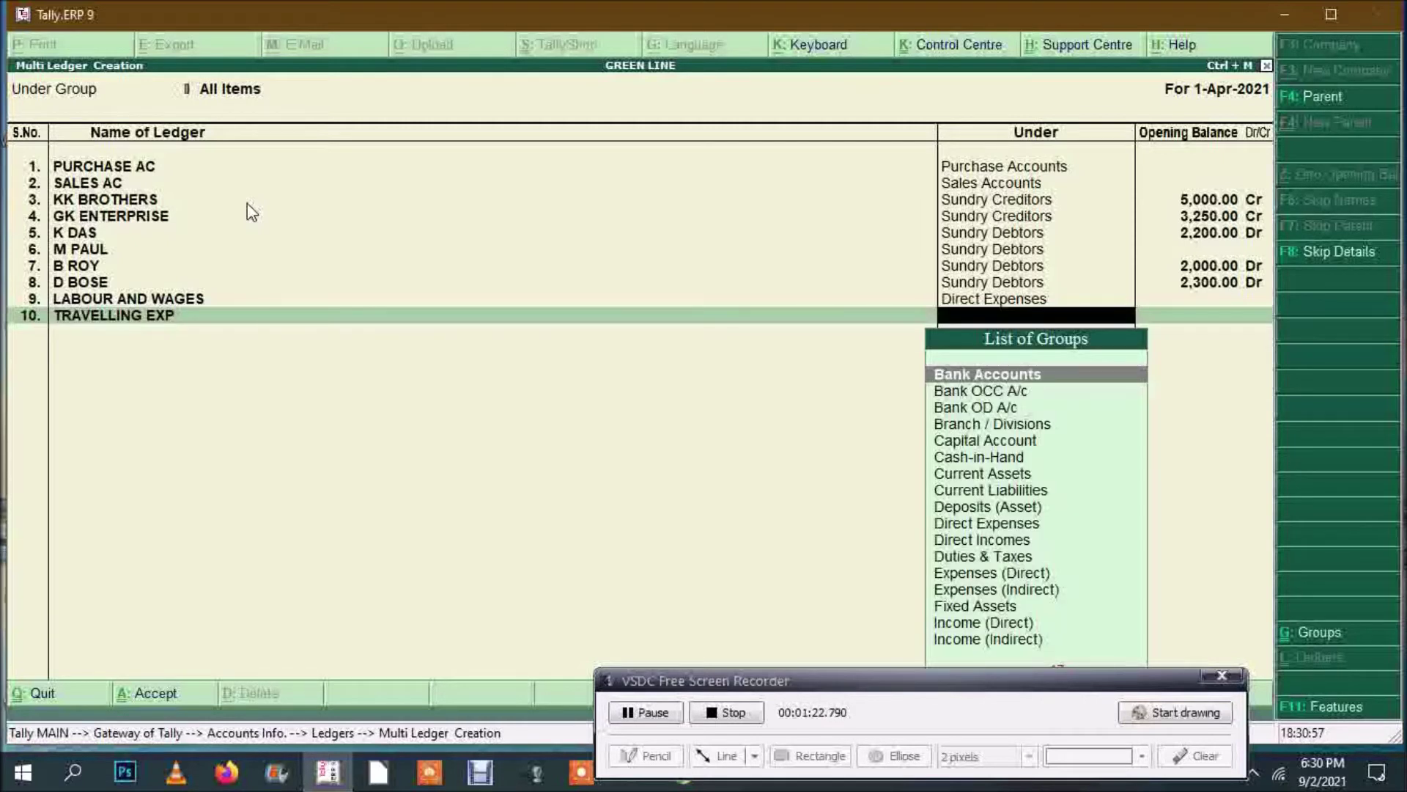
text(ind)
key(Return)
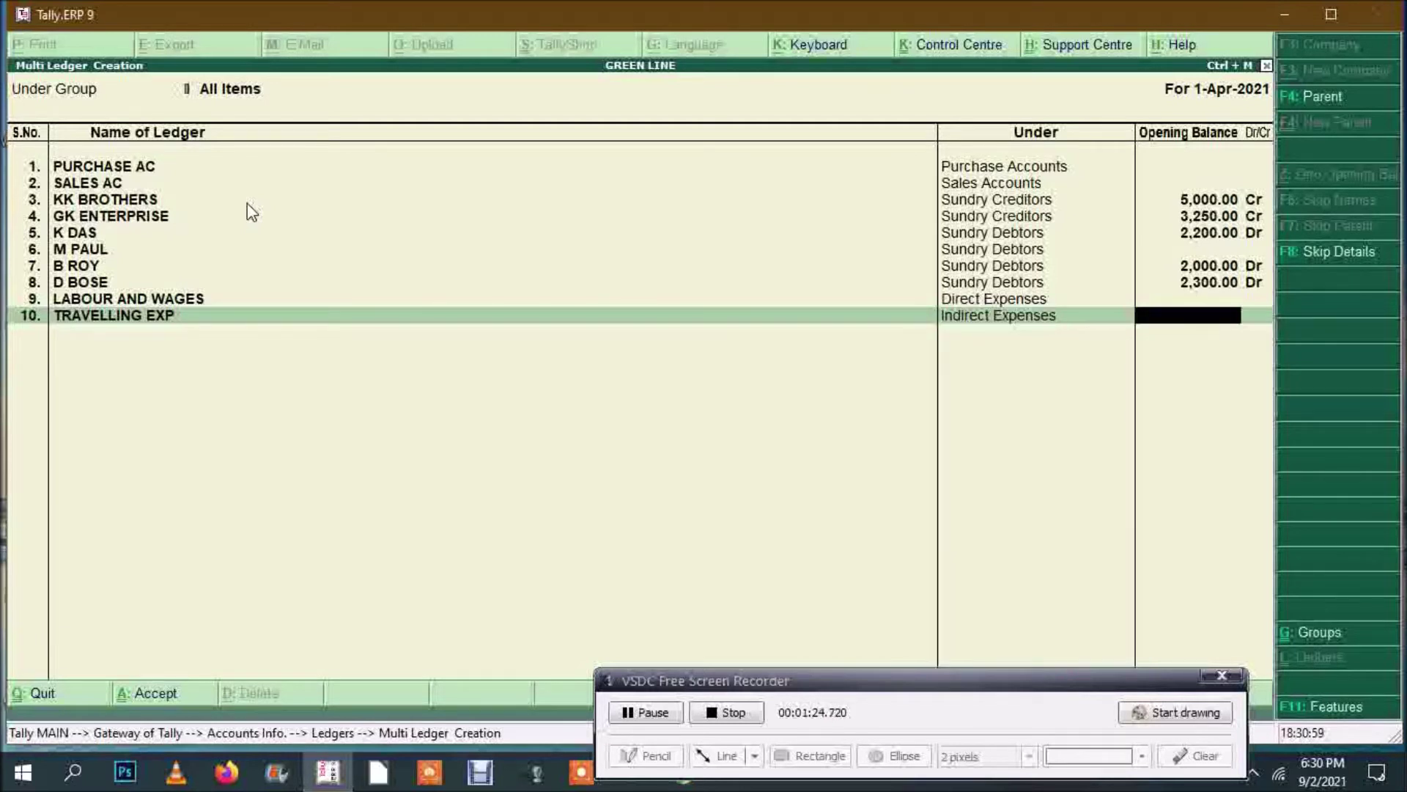
key(Return)
Step: Add the ledger TELEPHONE EXP under Indirect Expenses, leaving its opening balance blank
text(TELE)
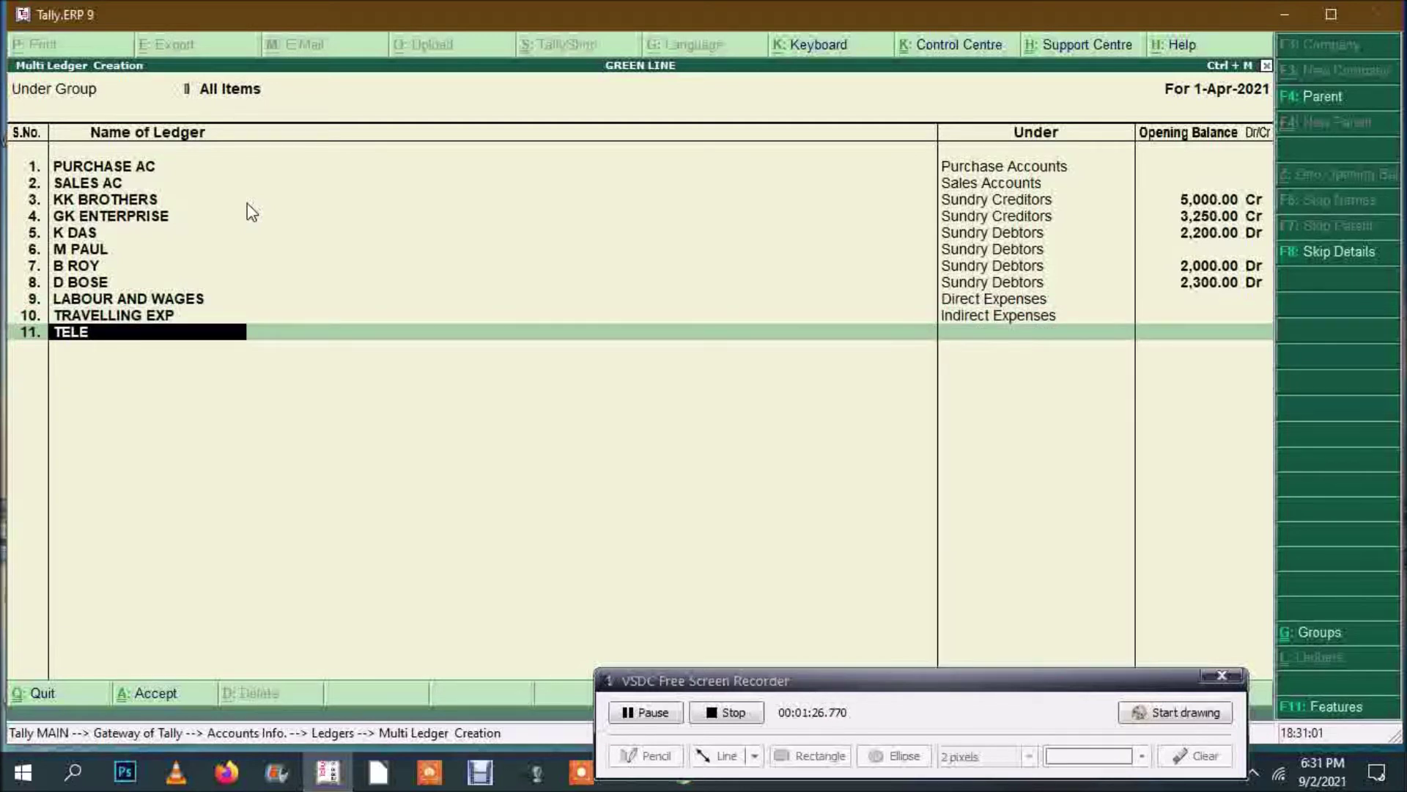
text(PHONE EXP)
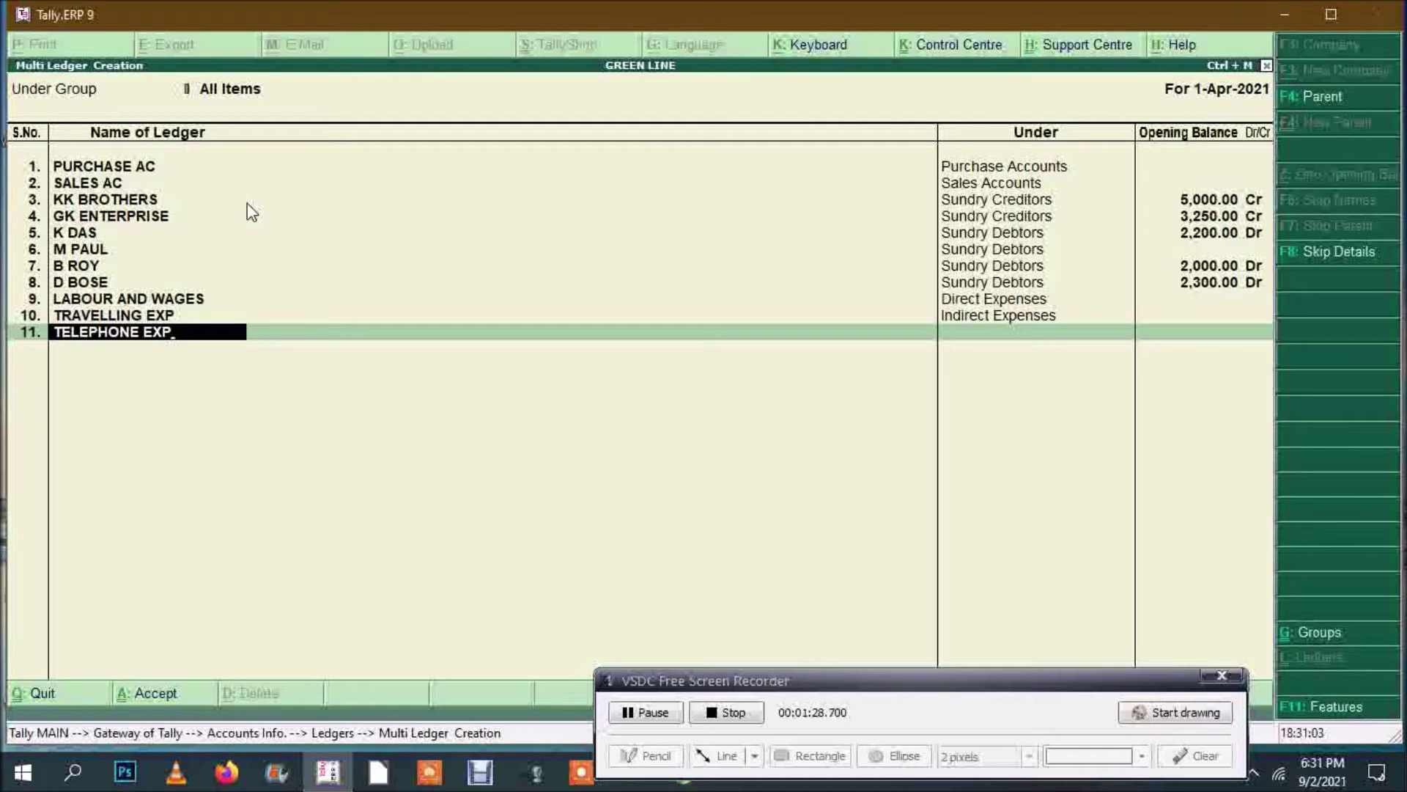
key(Return)
text(IND)
key(Down)
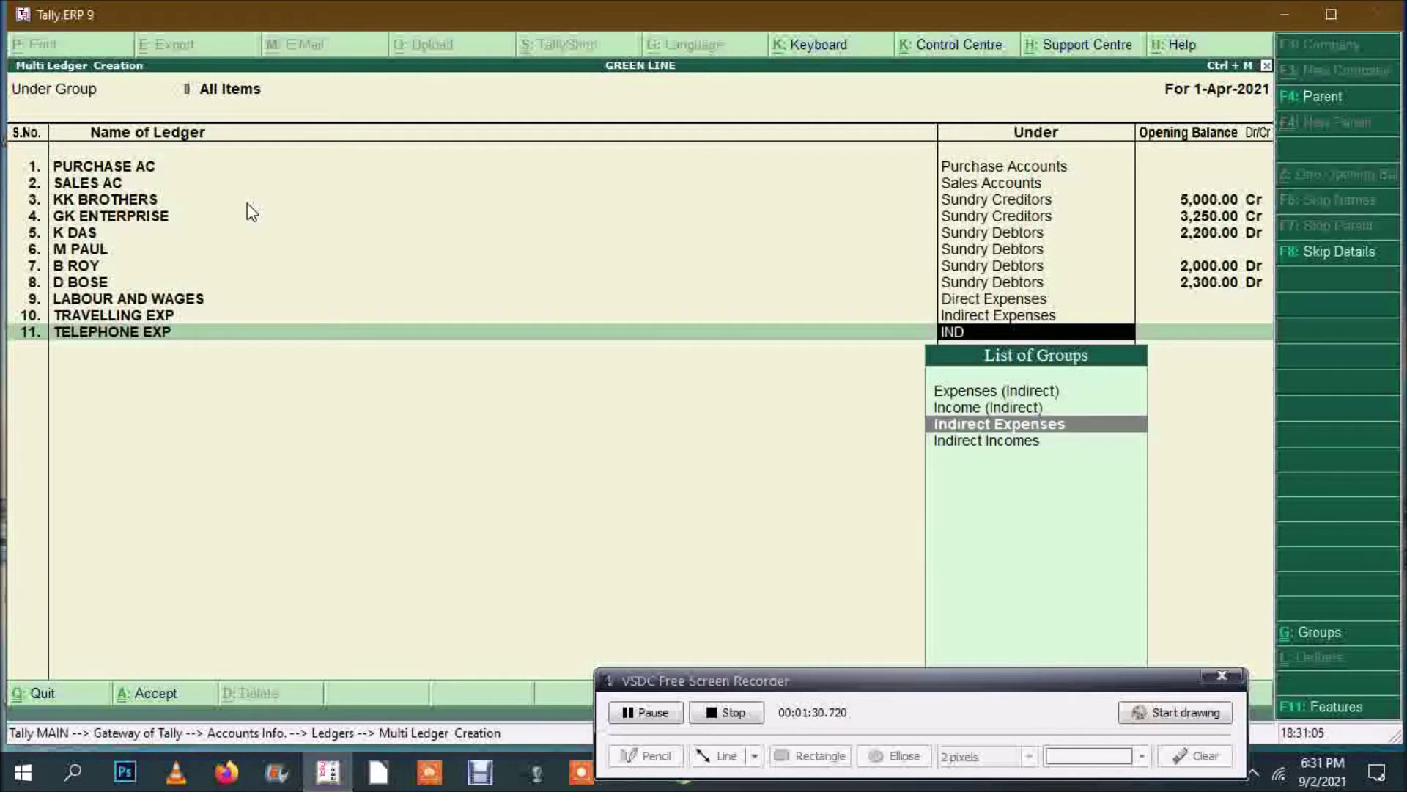
key(Return)
key(Return)
Step: Add the ledger ELECTRICITY EXP under Indirect Expenses, leaving its opening balance blank
text(ELECT)
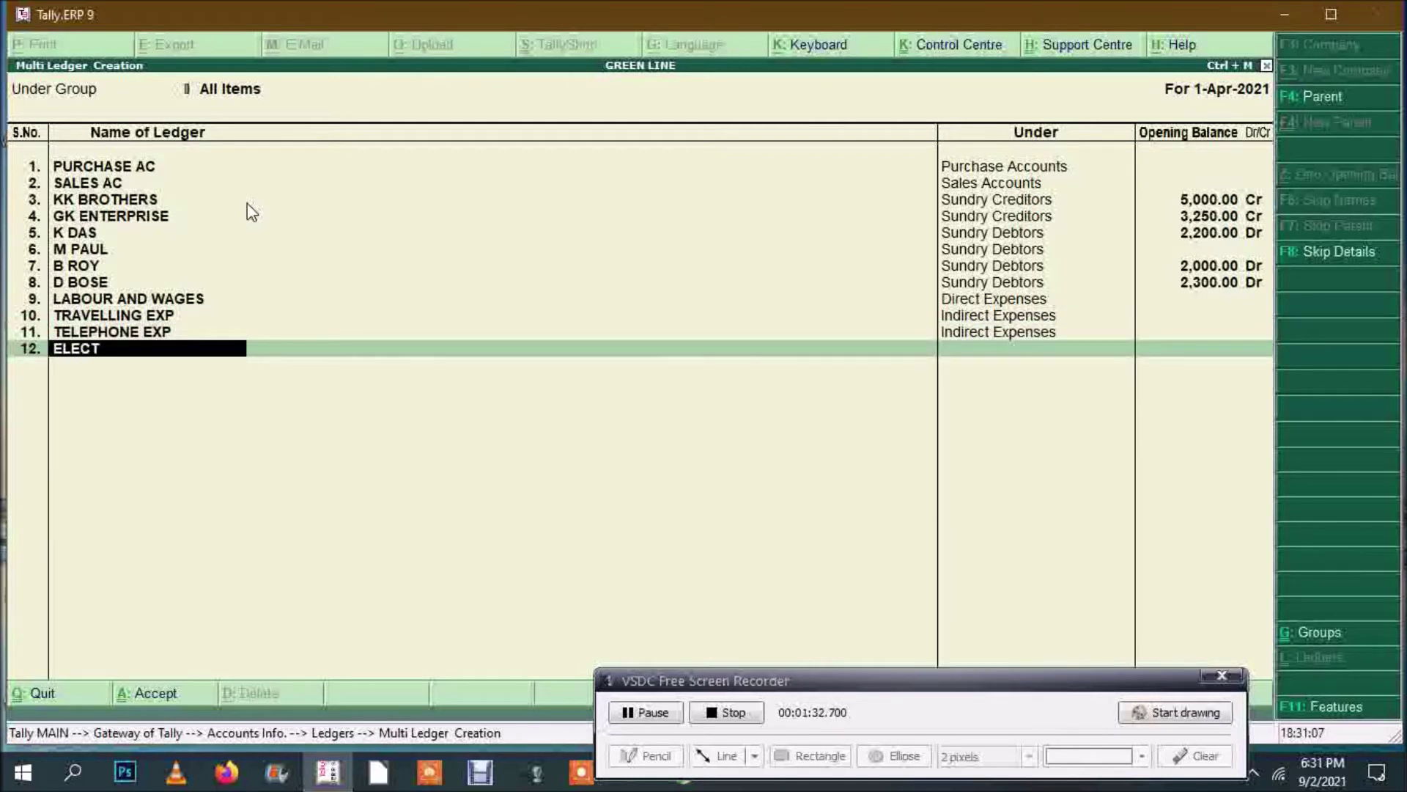
text(RICITY EXP)
key(Return)
text(IND)
key(Down)
key(Return)
key(Return)
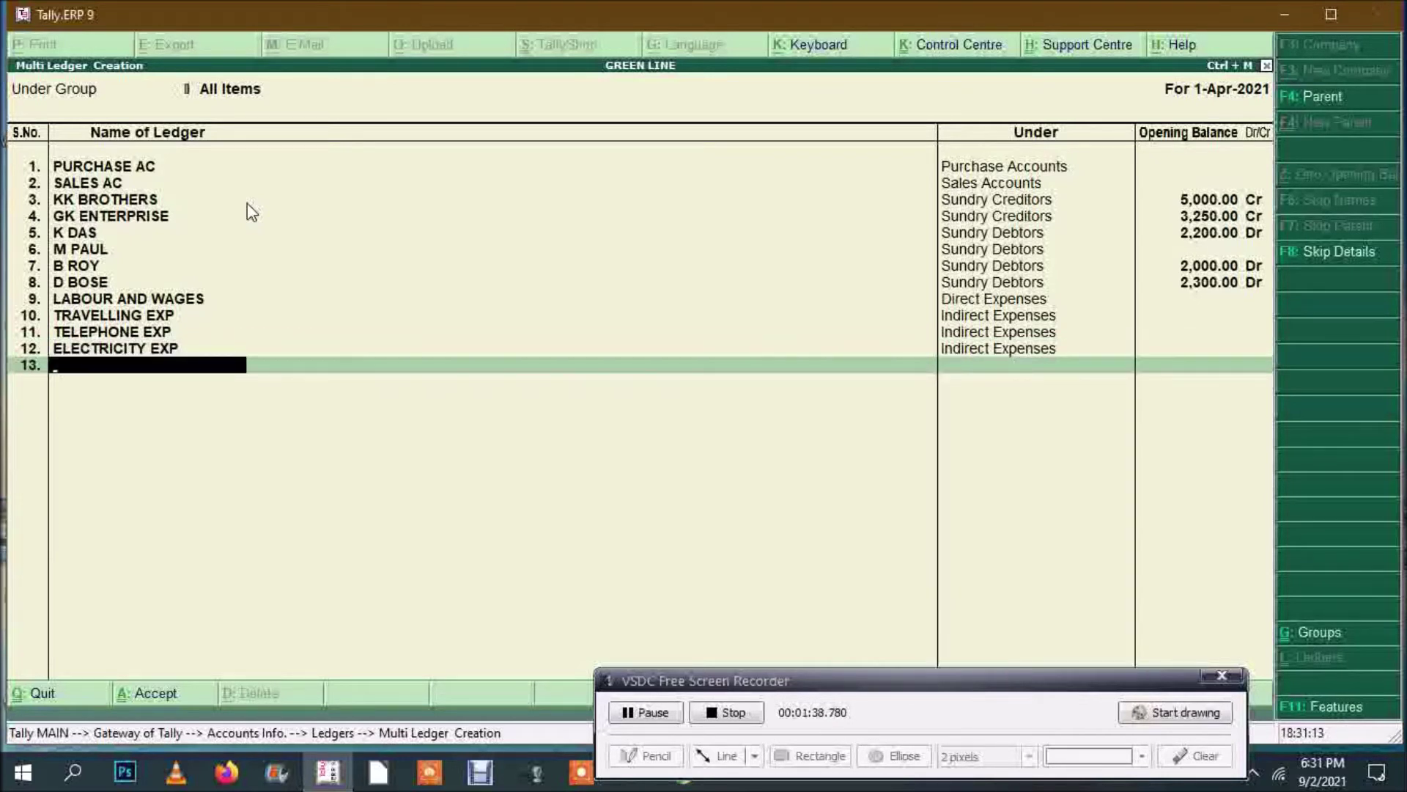
Step: Add the ledger PRINTING AND STATIONERY under Indirect Expenses, leaving its opening balance blank
text(PRINTING AND STATE)
key(BackSpace)
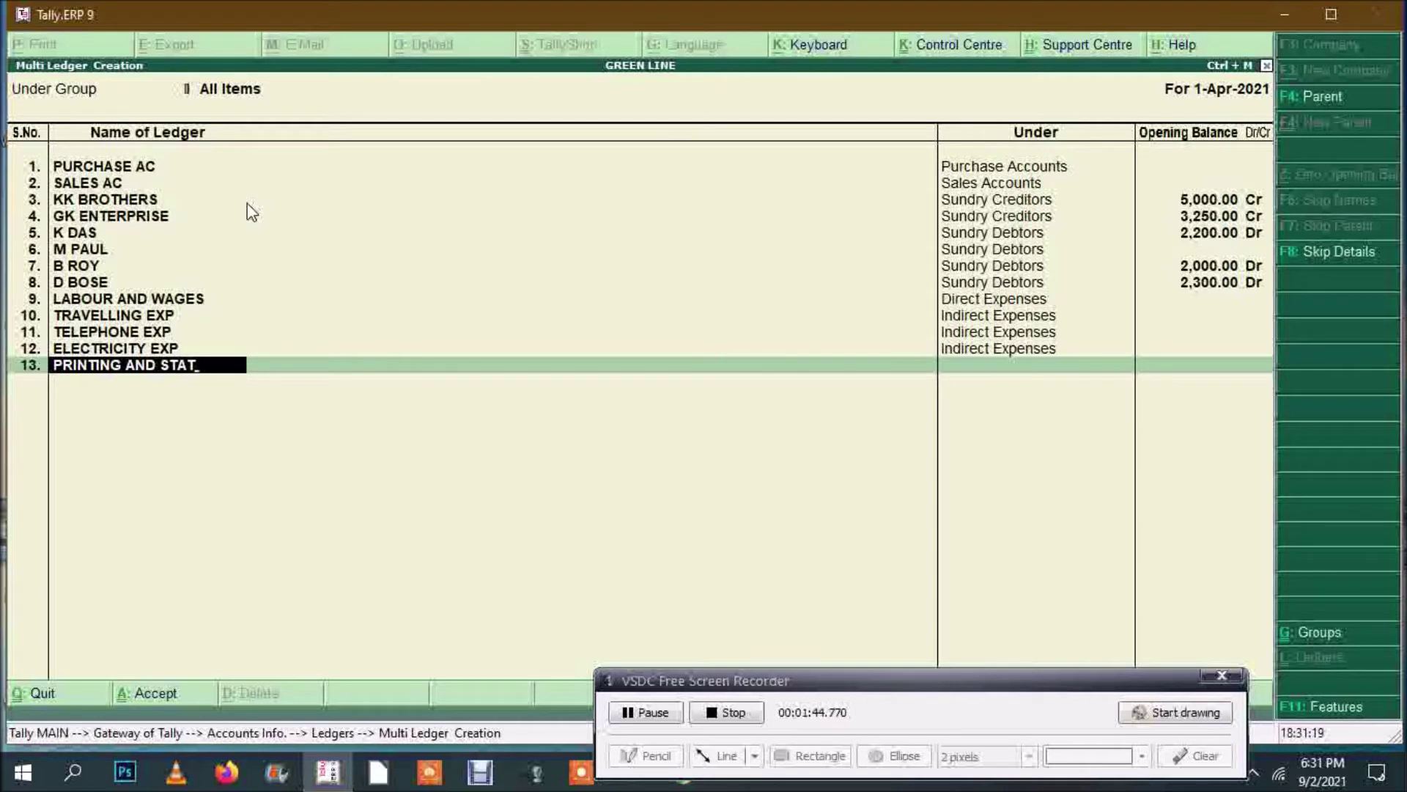
text(IONERY)
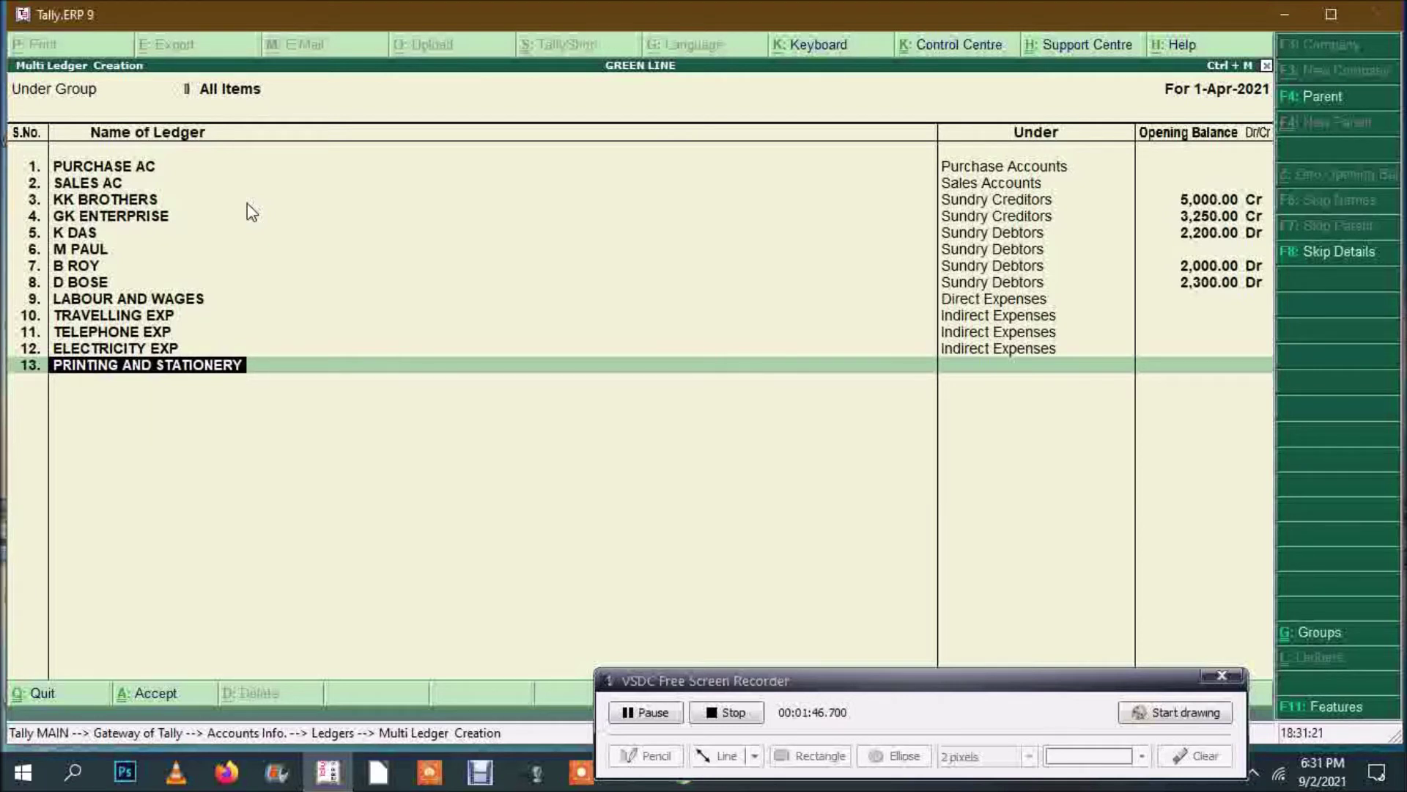
key(Return)
text(IND)
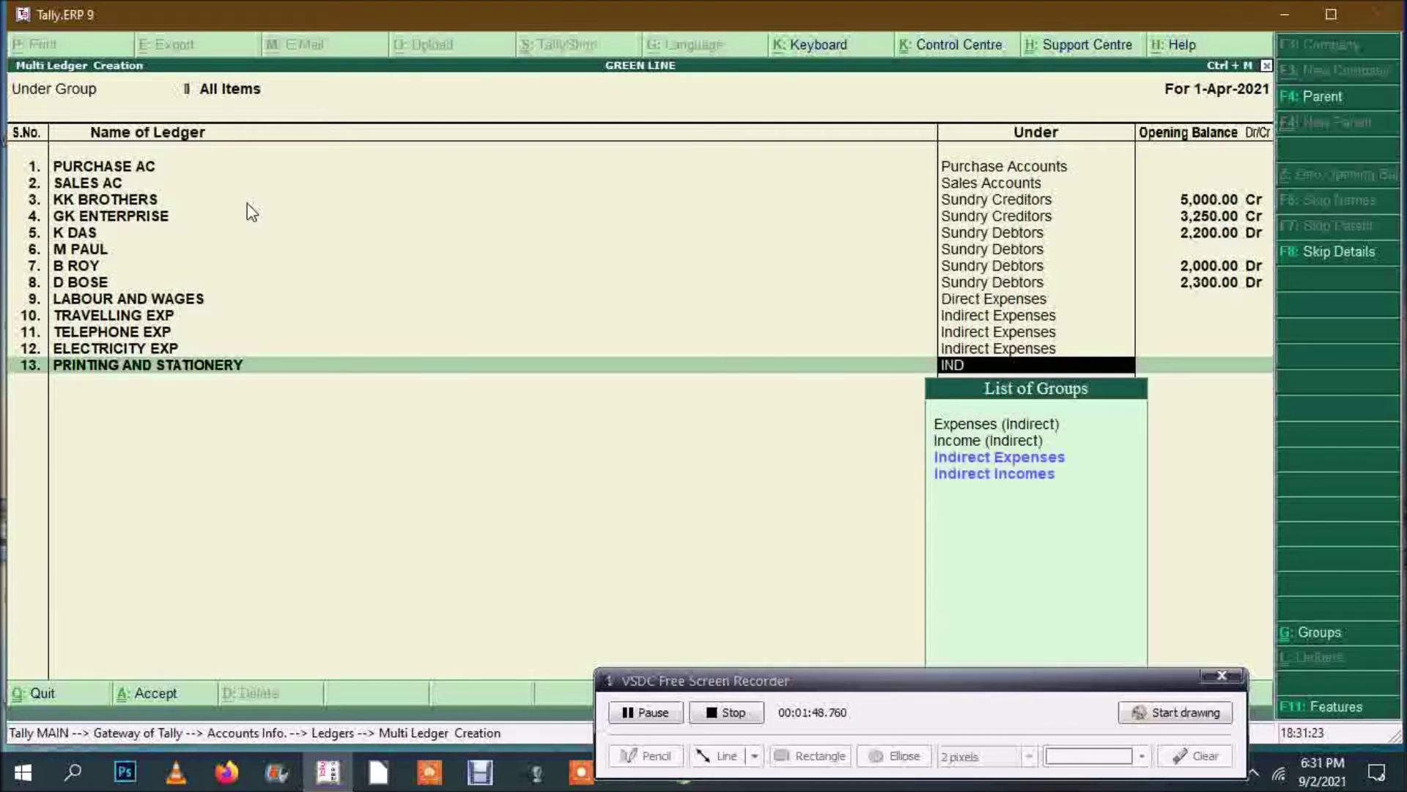
key(Return)
key(Return)
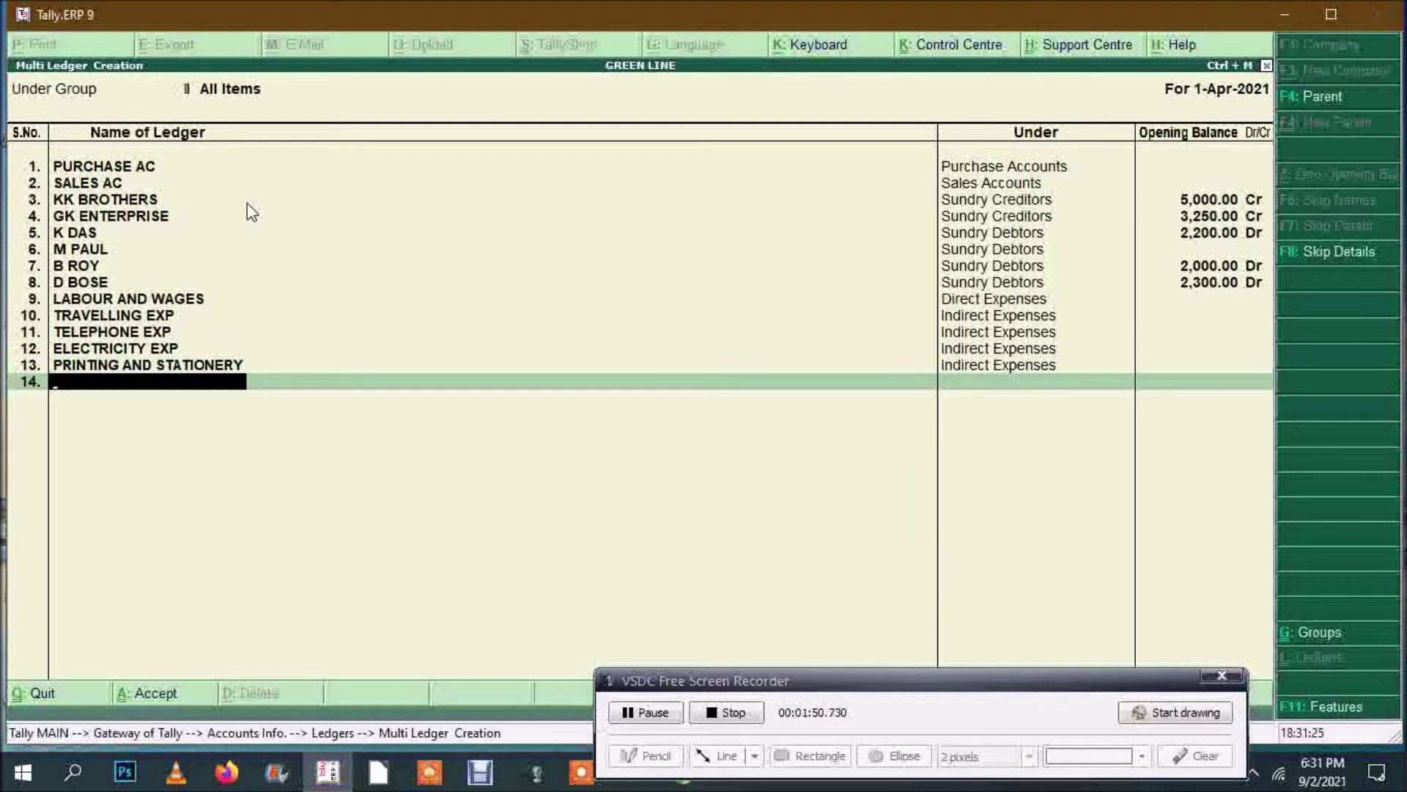
Step: Add the ledger TEA AND TIFFIN 3 under Indirect Expenses, leaving its opening balance blank
text(TEA AND TIFFIN 3)
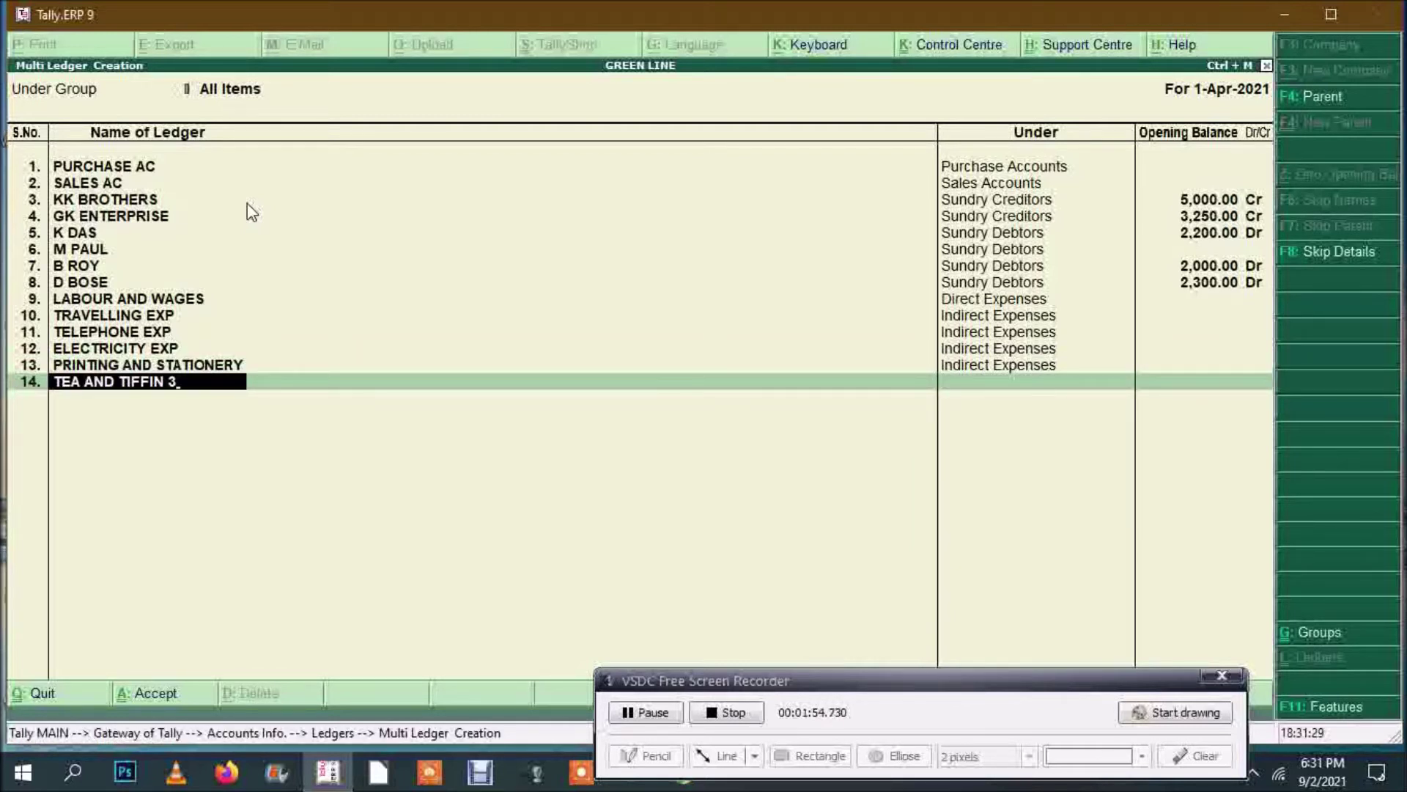
key(Return)
text(ind)
key(Down)
key(Down)
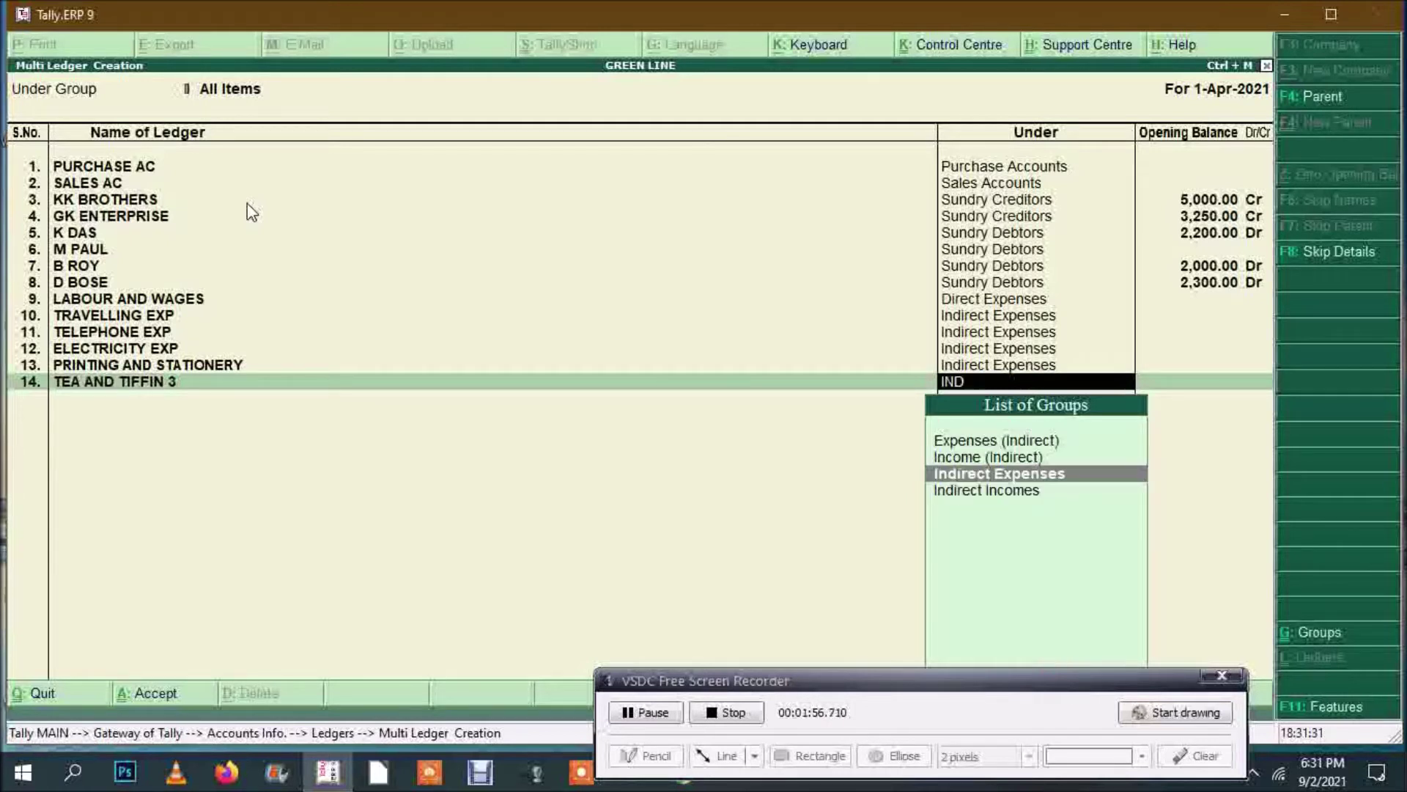
key(Return)
key(Return)
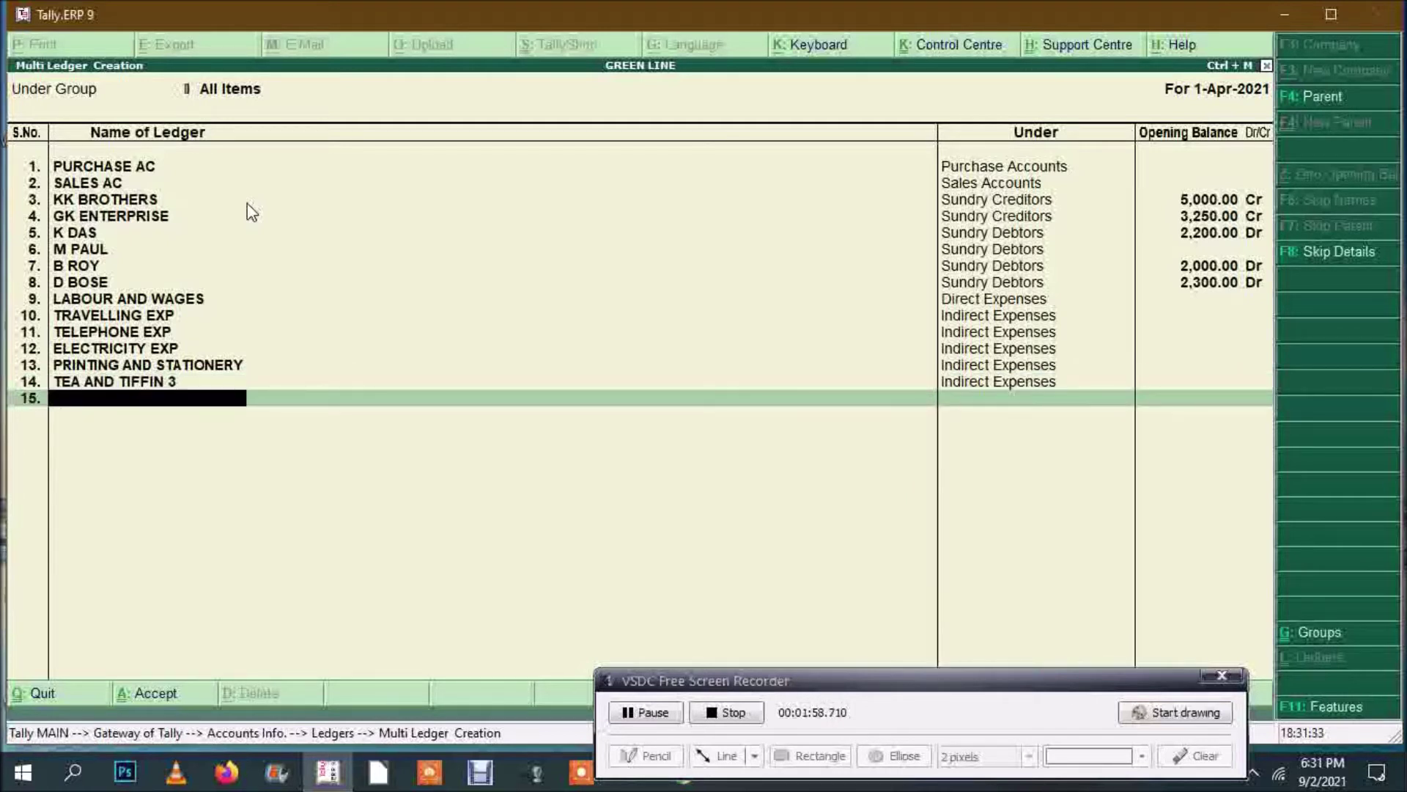
Step: Add the ledger SHOP EXP under Indirect Expenses, leaving its opening balance blank
text(SHOP ECP)
text(XP)
key(Return)
text(ind)
key(Down)
key(Down)
key(Return)
key(Return)
Step: Add the ledger SALARY EXP under Indirect Expenses, leaving its opening balance blank
text(SALARY EXP)
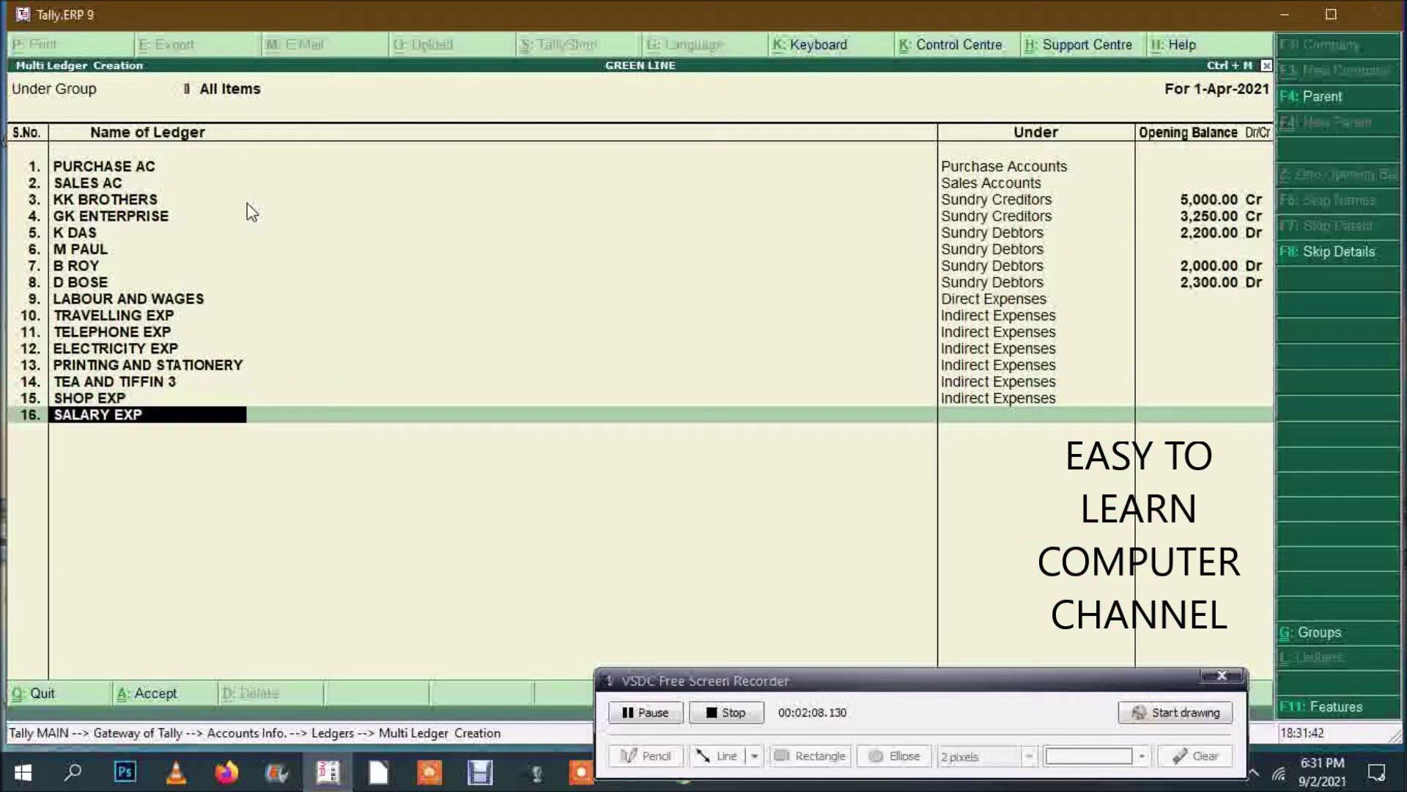
key(Return)
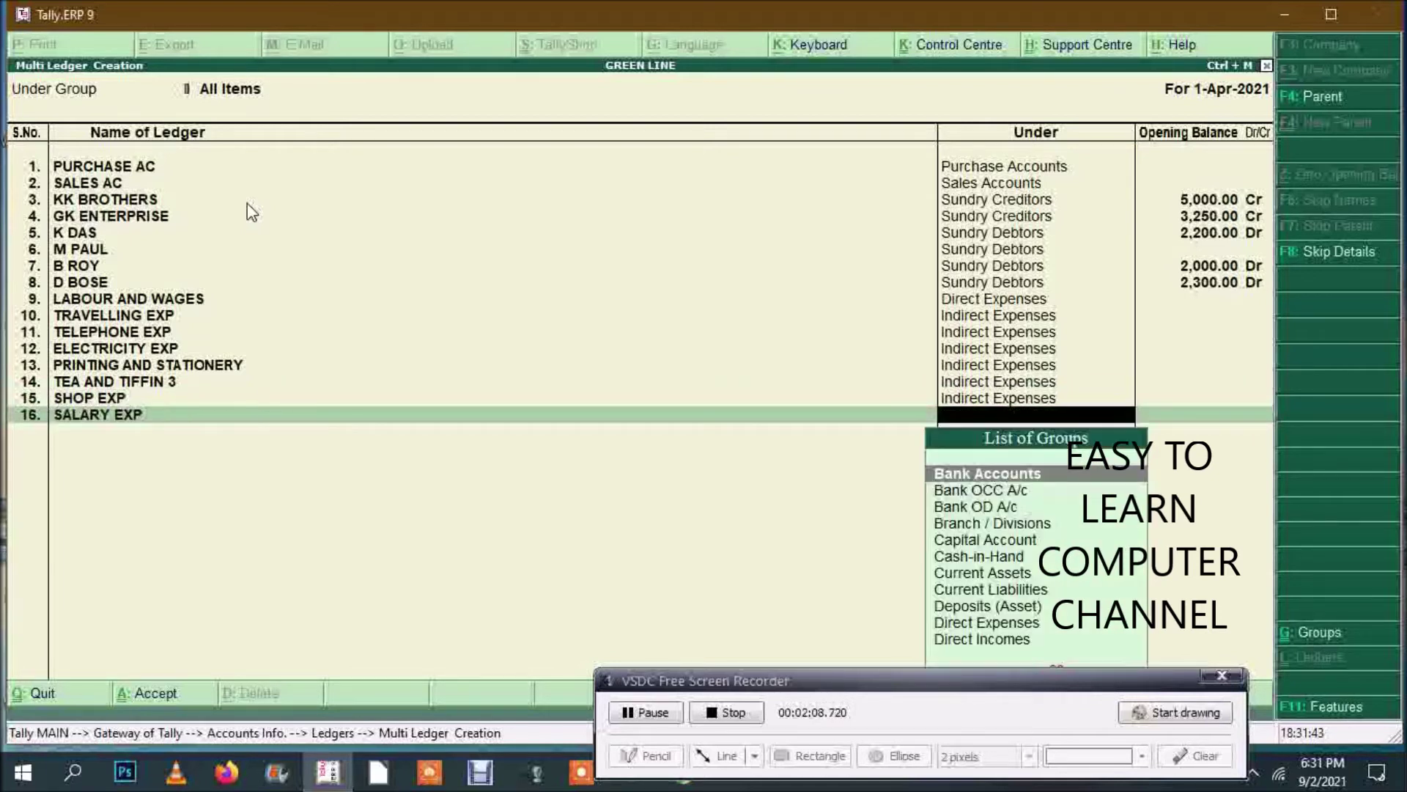
text(ind)
key(Down)
key(Down)
key(Return)
key(Return)
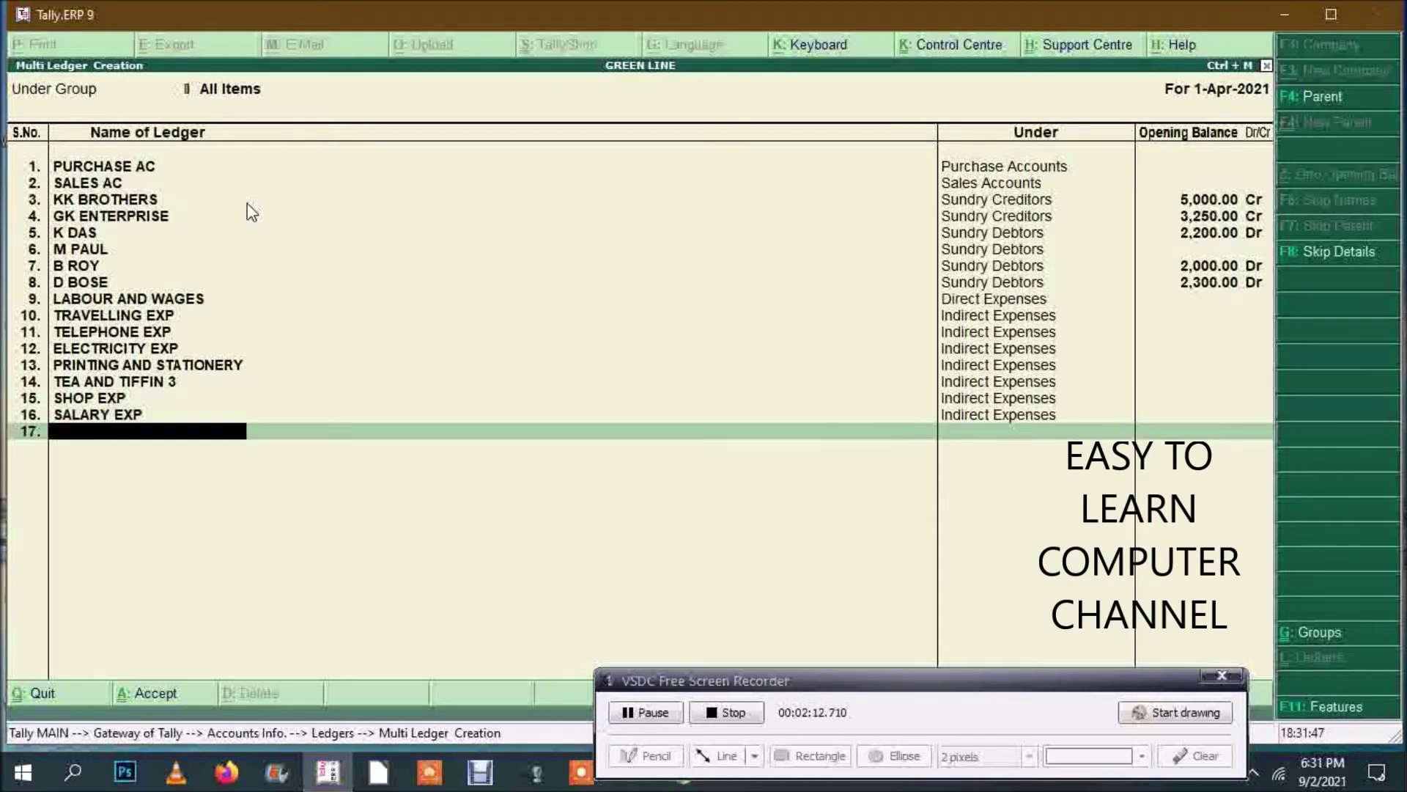
Step: Add the ledger PROFESSION TAX under Indirect Expenses, leaving its opening balance blank
text(PROFESSUN)
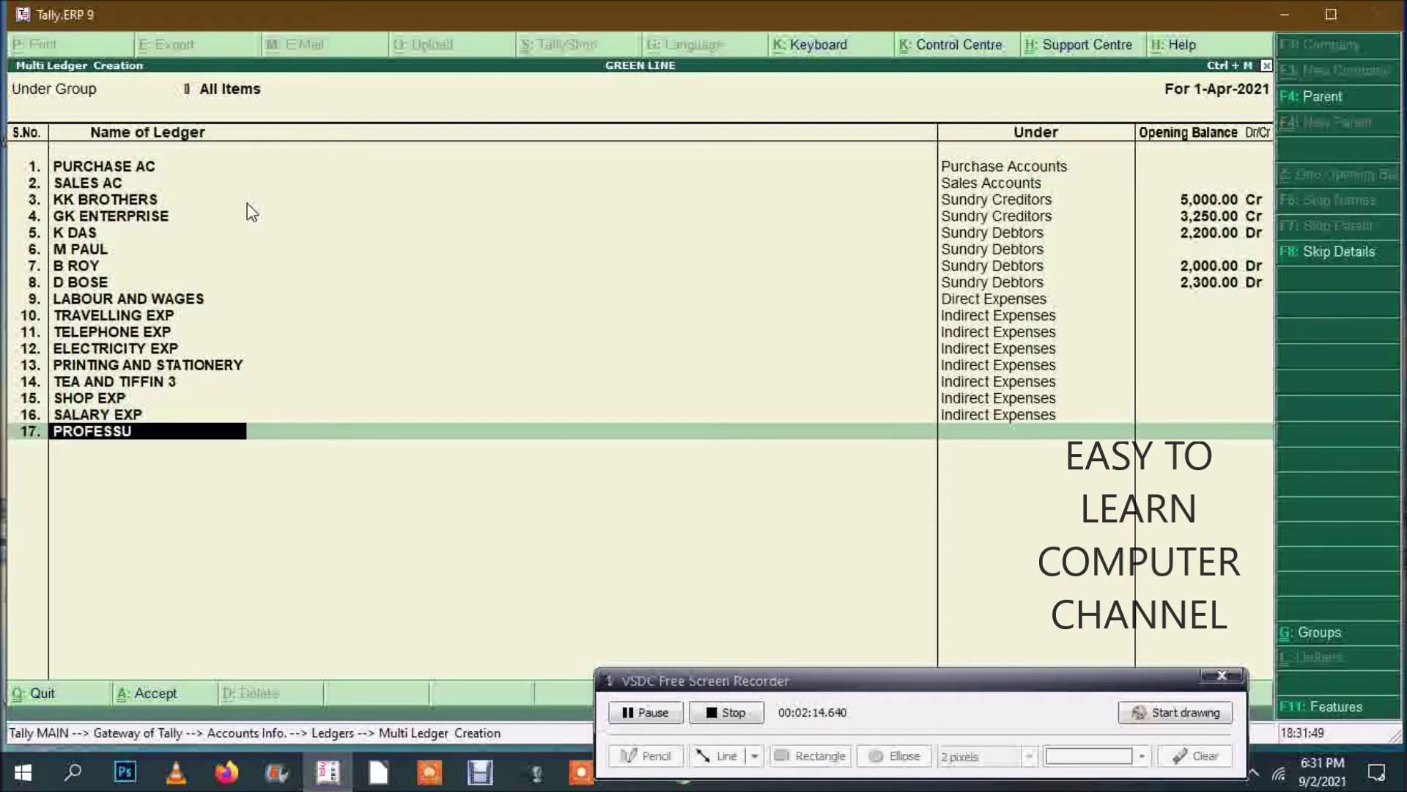
key(BackSpace)
key(BackSpace)
text(ION)
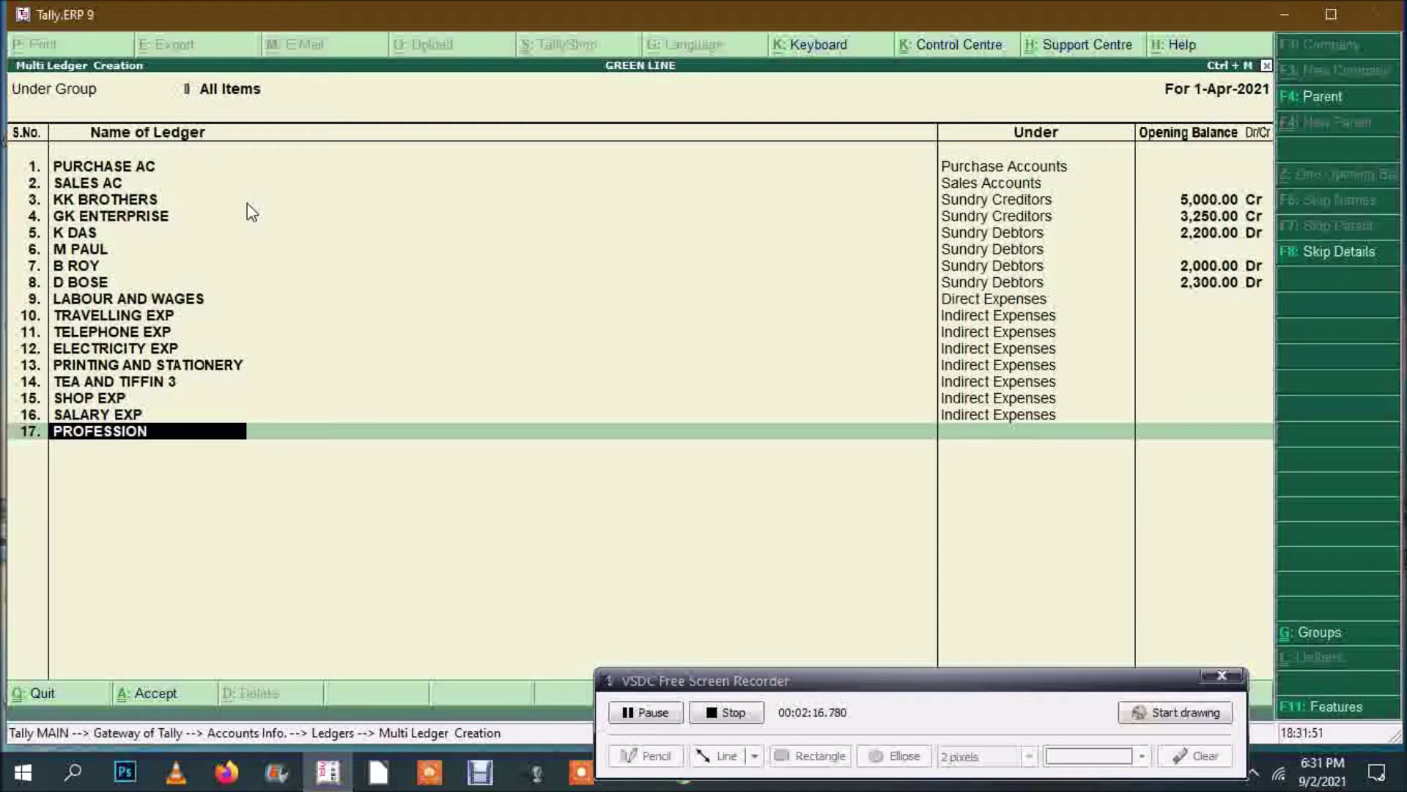
text( TAX)
key(Return)
text(IND)
key(Down)
key(Return)
key(Return)
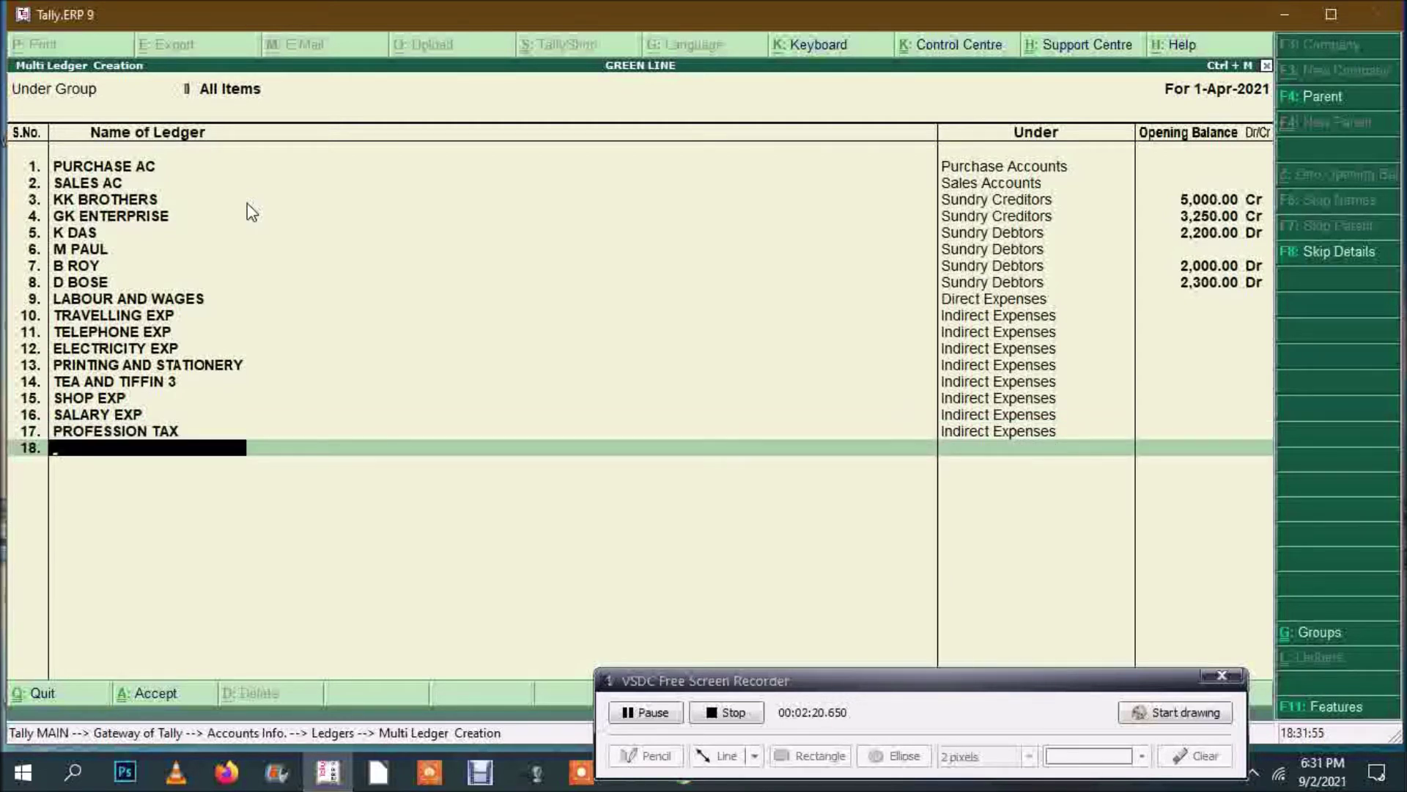
Step: Add the ledger TRADE LICENSE under Indirect Expenses, leaving its opening balance blank
text(TRADE LICENSE)
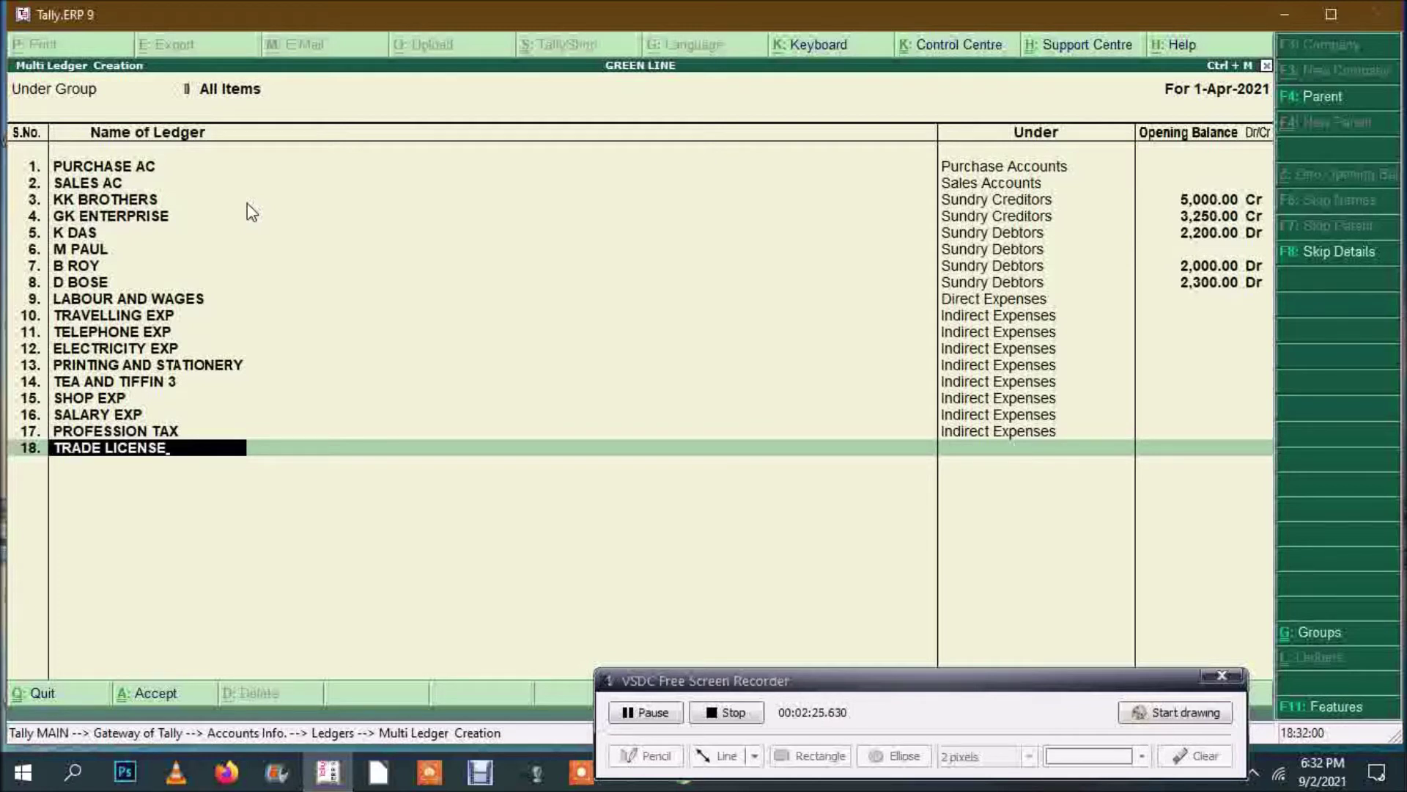
key(Return)
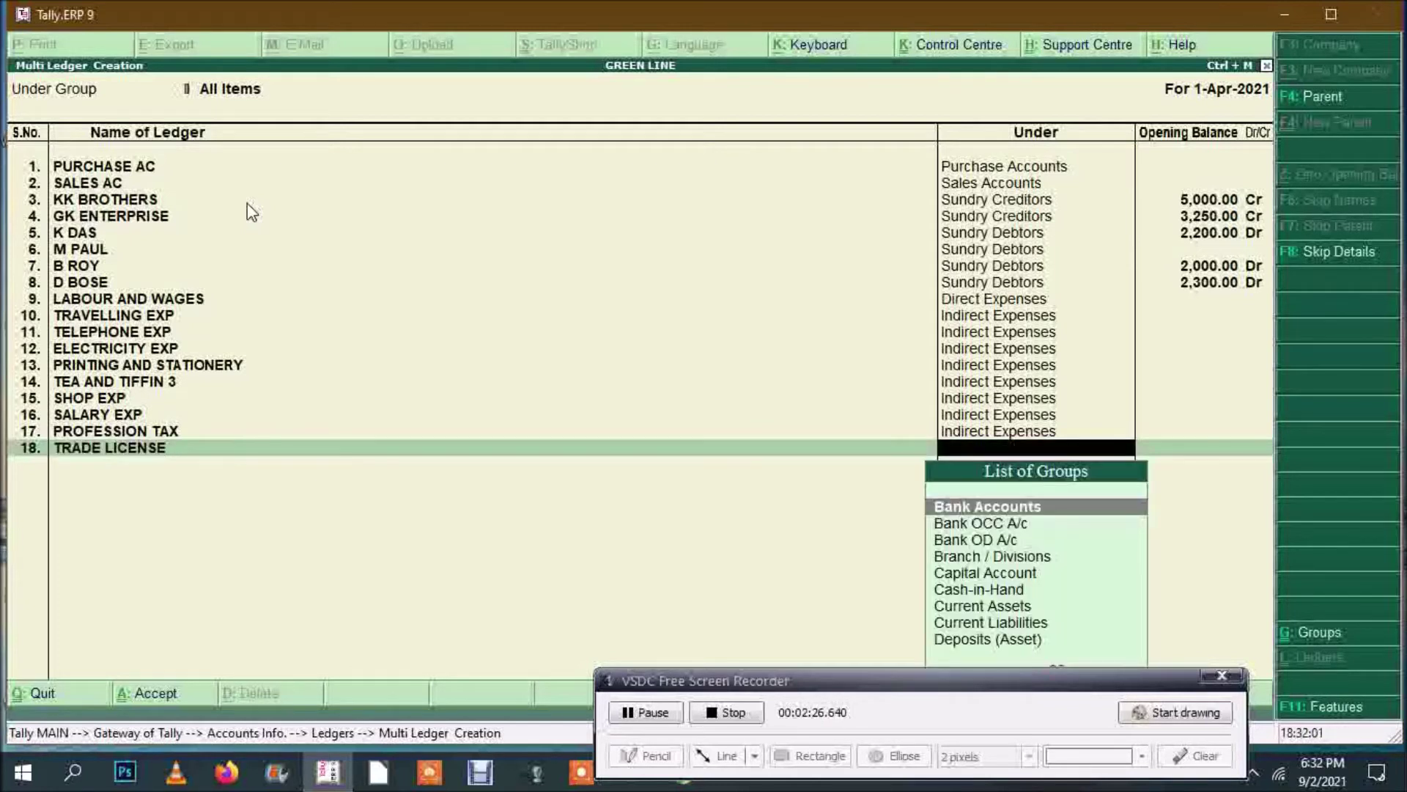
text(IND)
key(Return)
key(Return)
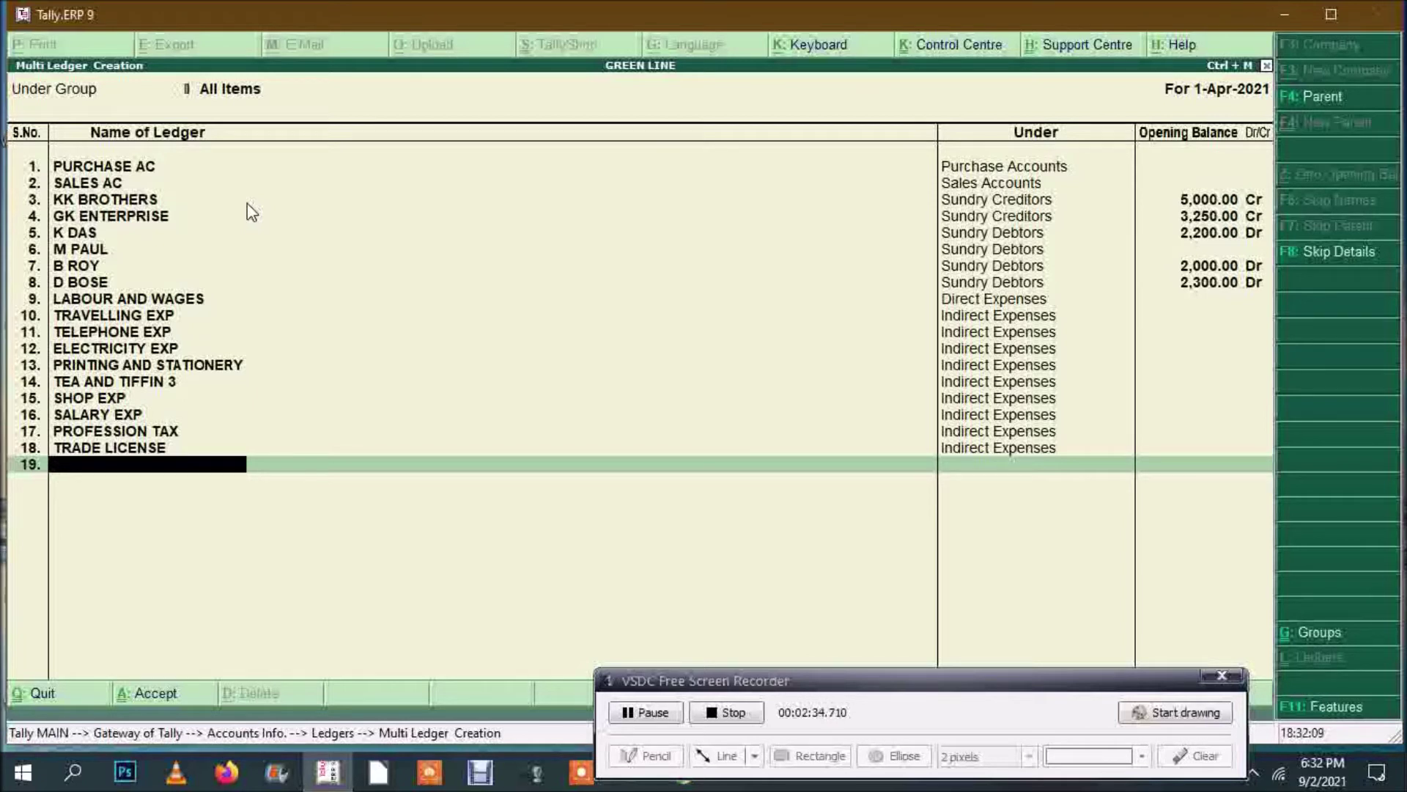
Step: Add the owner's ledger under Capital Account with an opening balance of 45,000 Cr
text(MR. ROY)
key(Return)
text(CA)
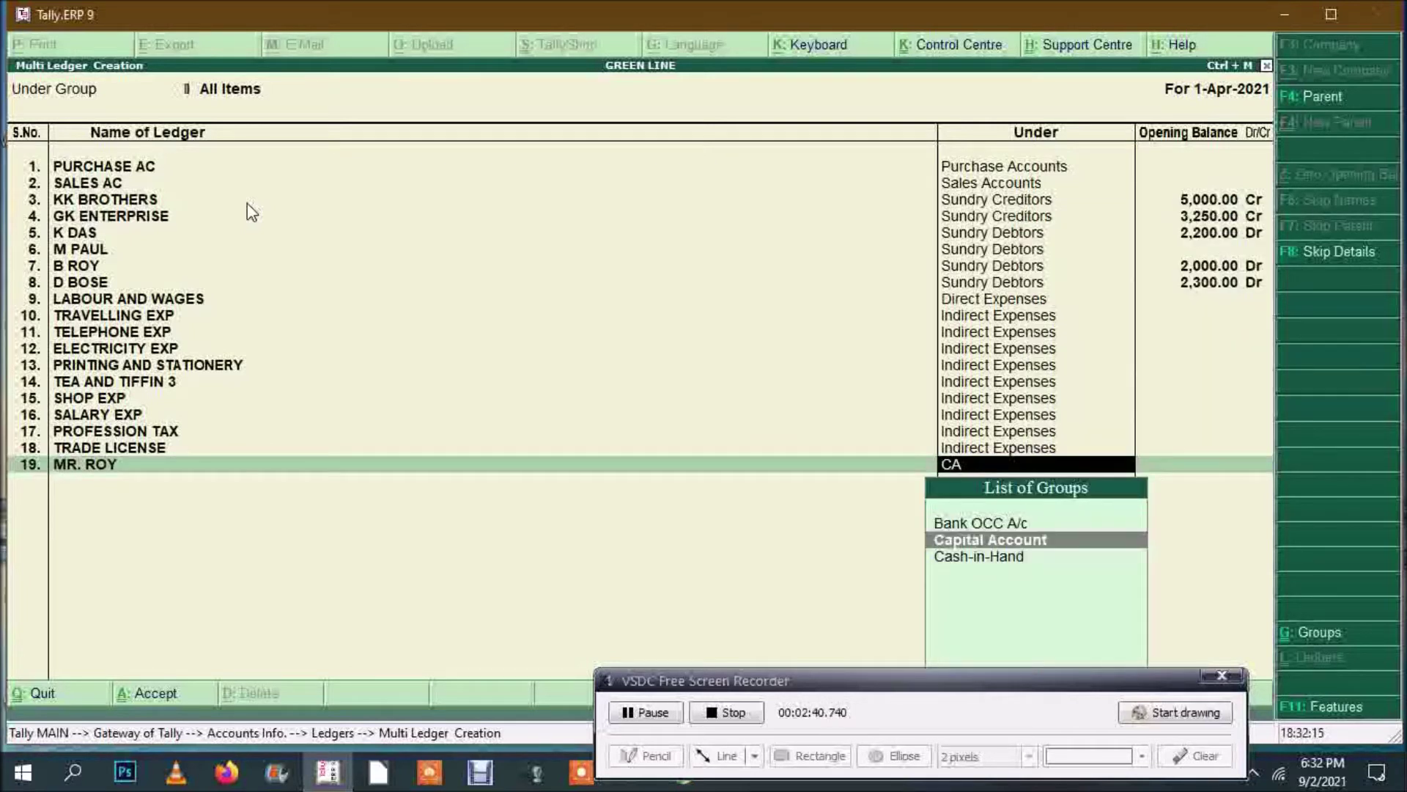
key(Return)
text(450000)
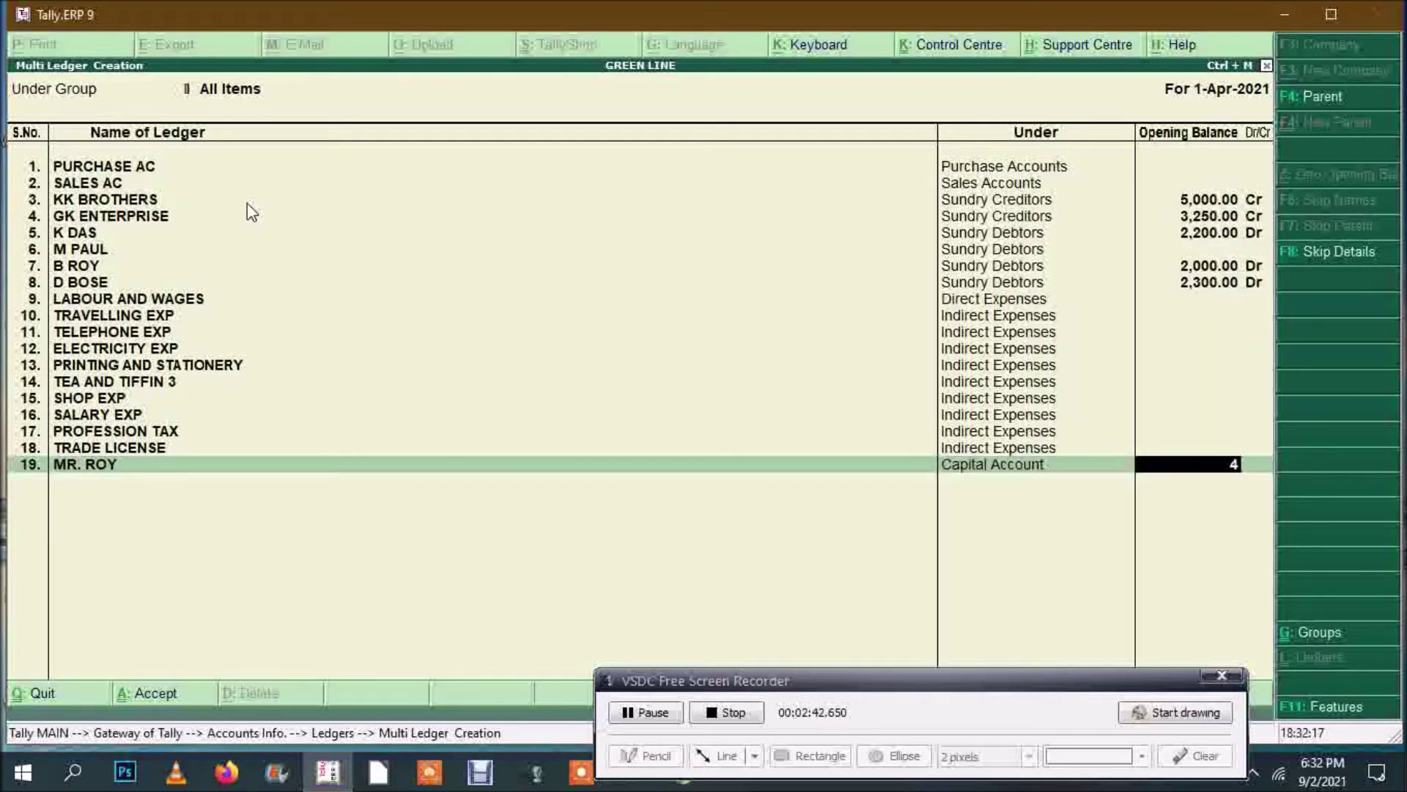
key(BackSpace)
key(Return)
Step: Add the ledger LOAN AC under Loans (Liability) with an opening balance of 50,000 Cr
text(LOAN AC)
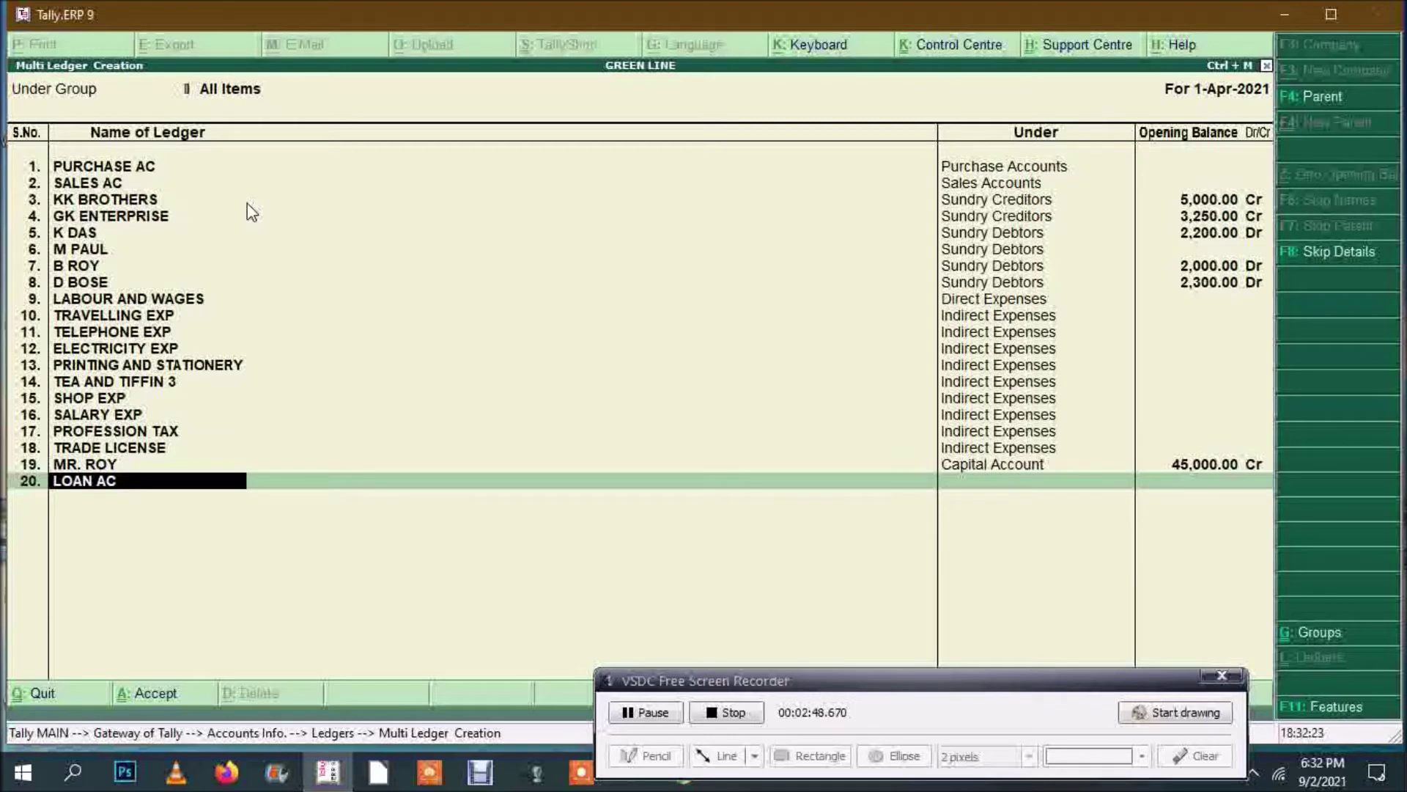
key(Return)
text(LOA)
key(Down)
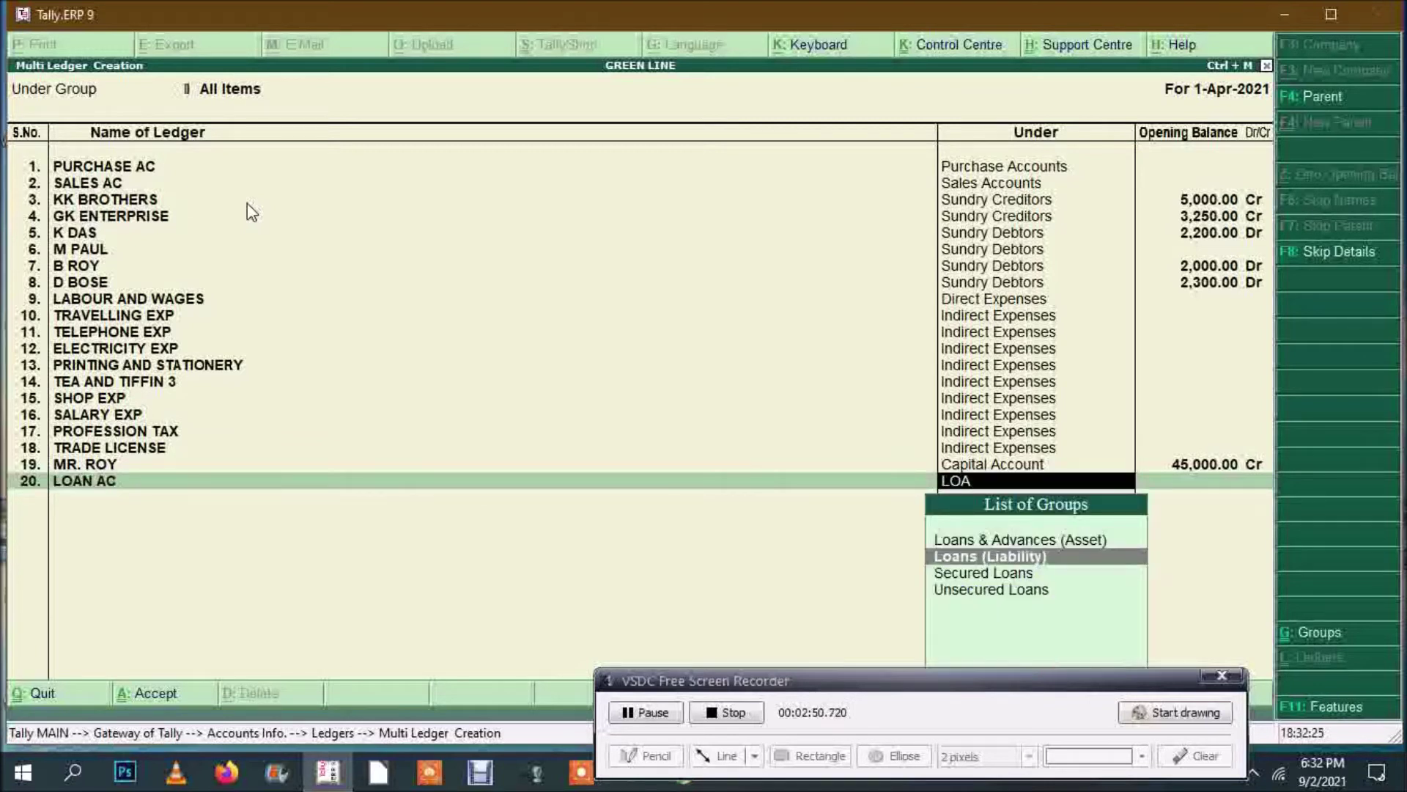
key(Return)
text(2,)
text(000.0)
key(Return)
key(Return)
Step: Add the ledger BYK AC under Fixed Assets with an opening balance of 50,000 Dr
text(BYK AC)
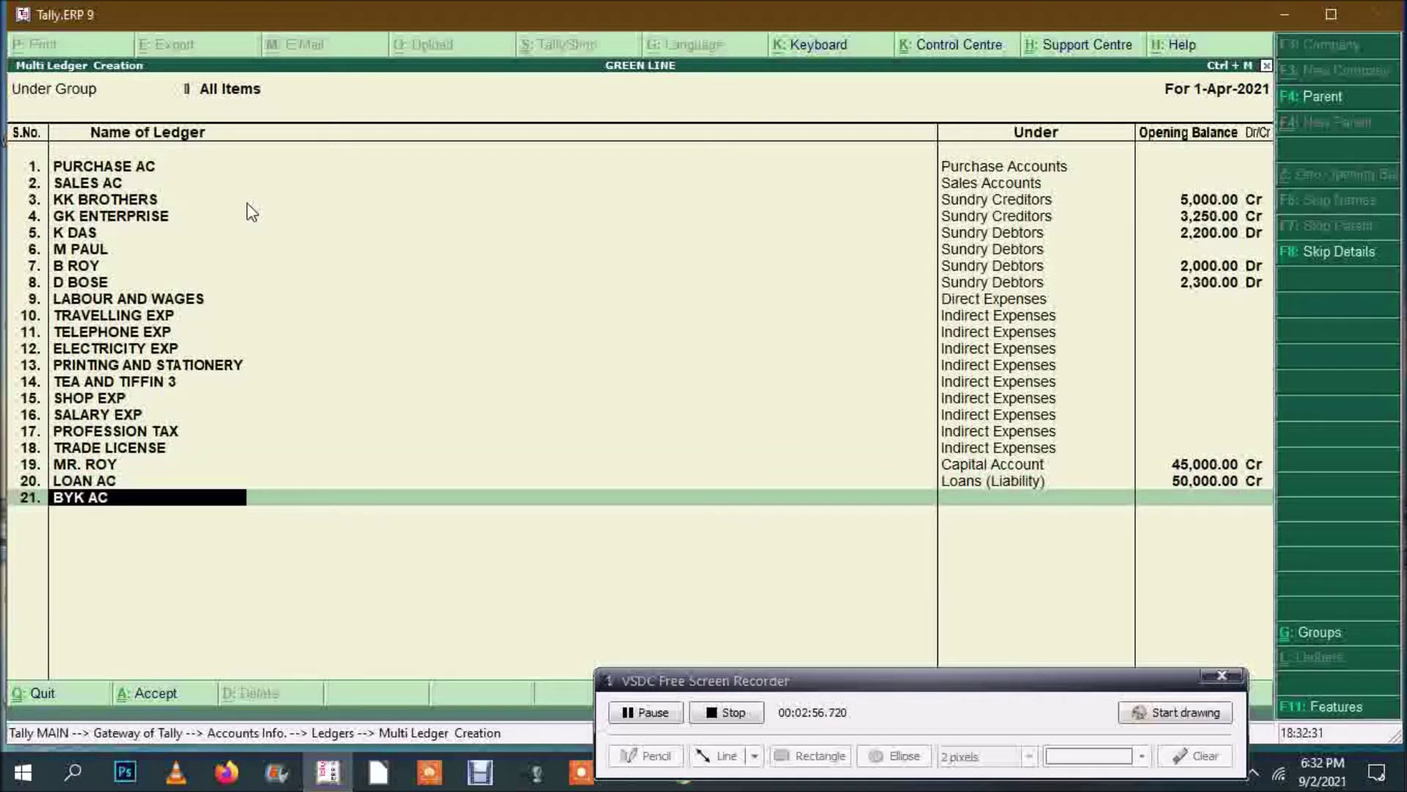
key(Return)
text(f)
key(Return)
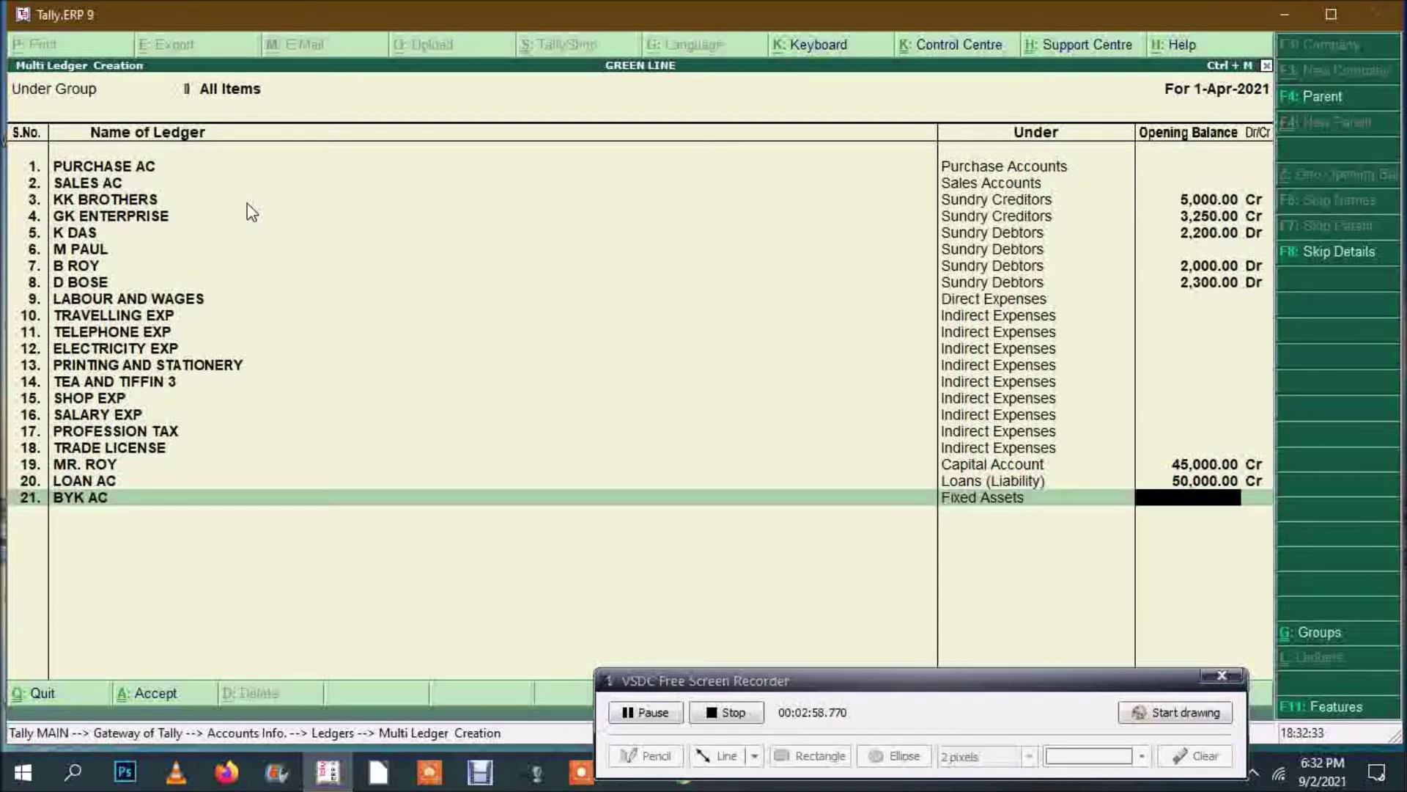
text(5)
text(0,000)
key(Return)
key(Return)
Step: Add the ledger COMPUTER AC under Fixed Assets with an opening balance of 24,750 Dr
text(COMPTER)
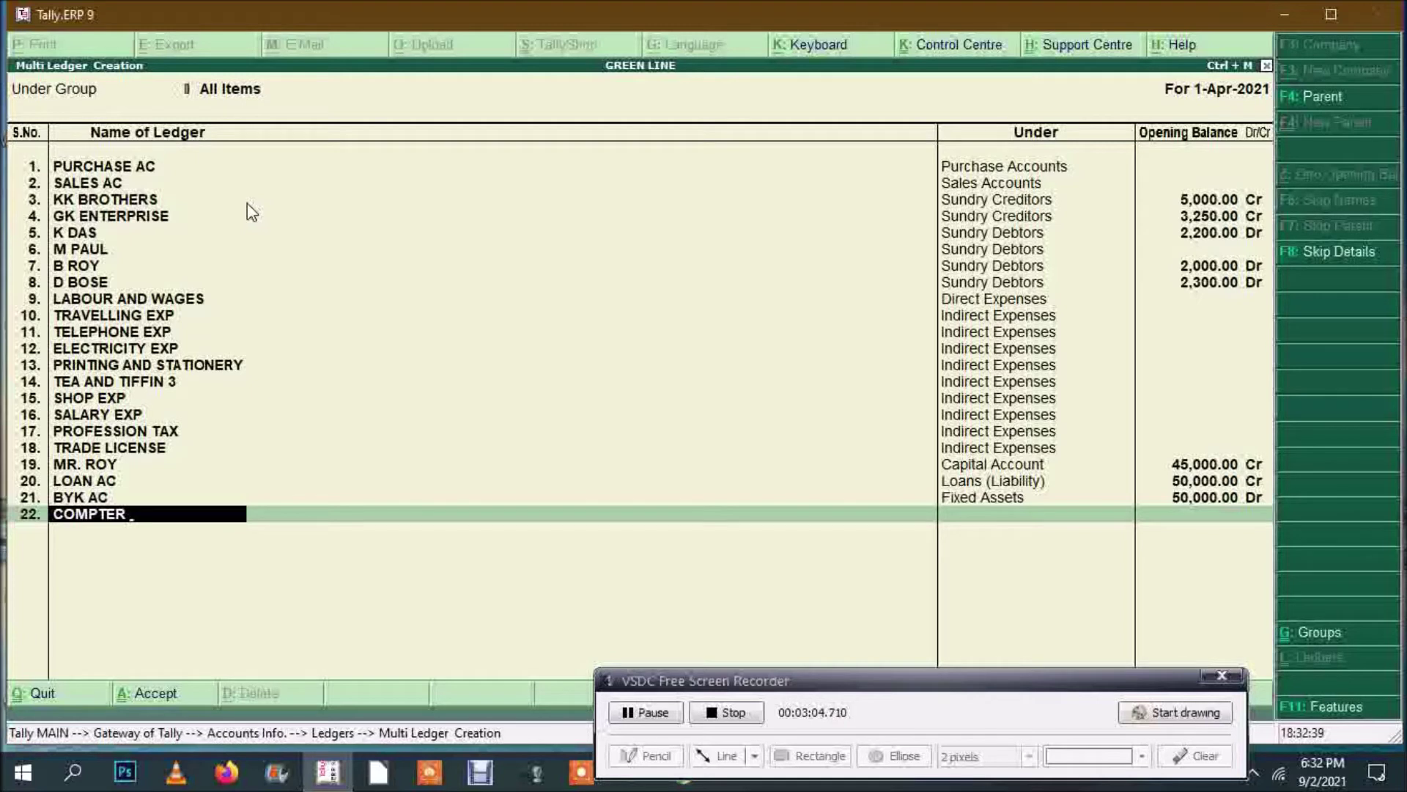
key(BackSpace)
key(BackSpace)
key(BackSpace)
text(UTER AC)
key(Return)
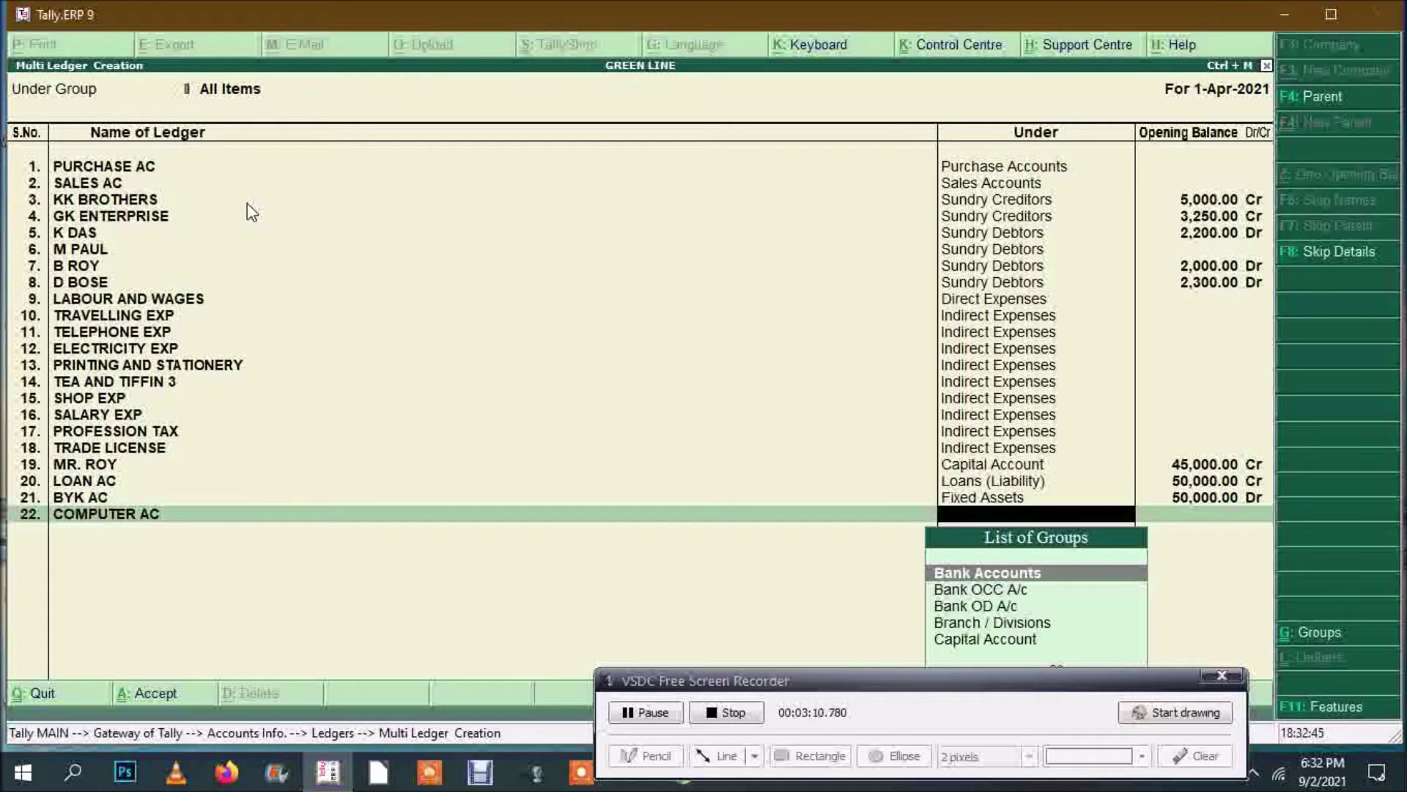
text(f)
key(Return)
text(2)
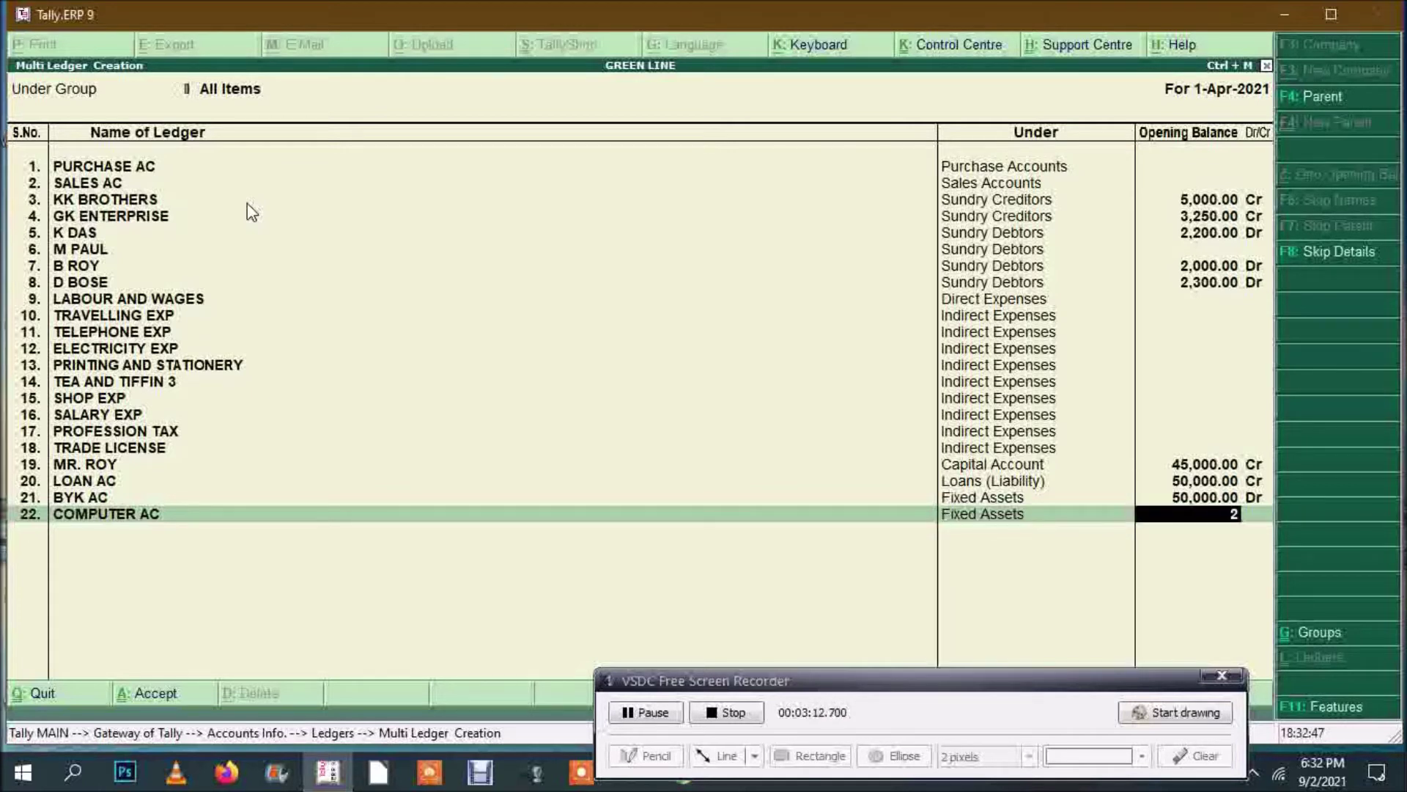
text(4,750)
key(Return)
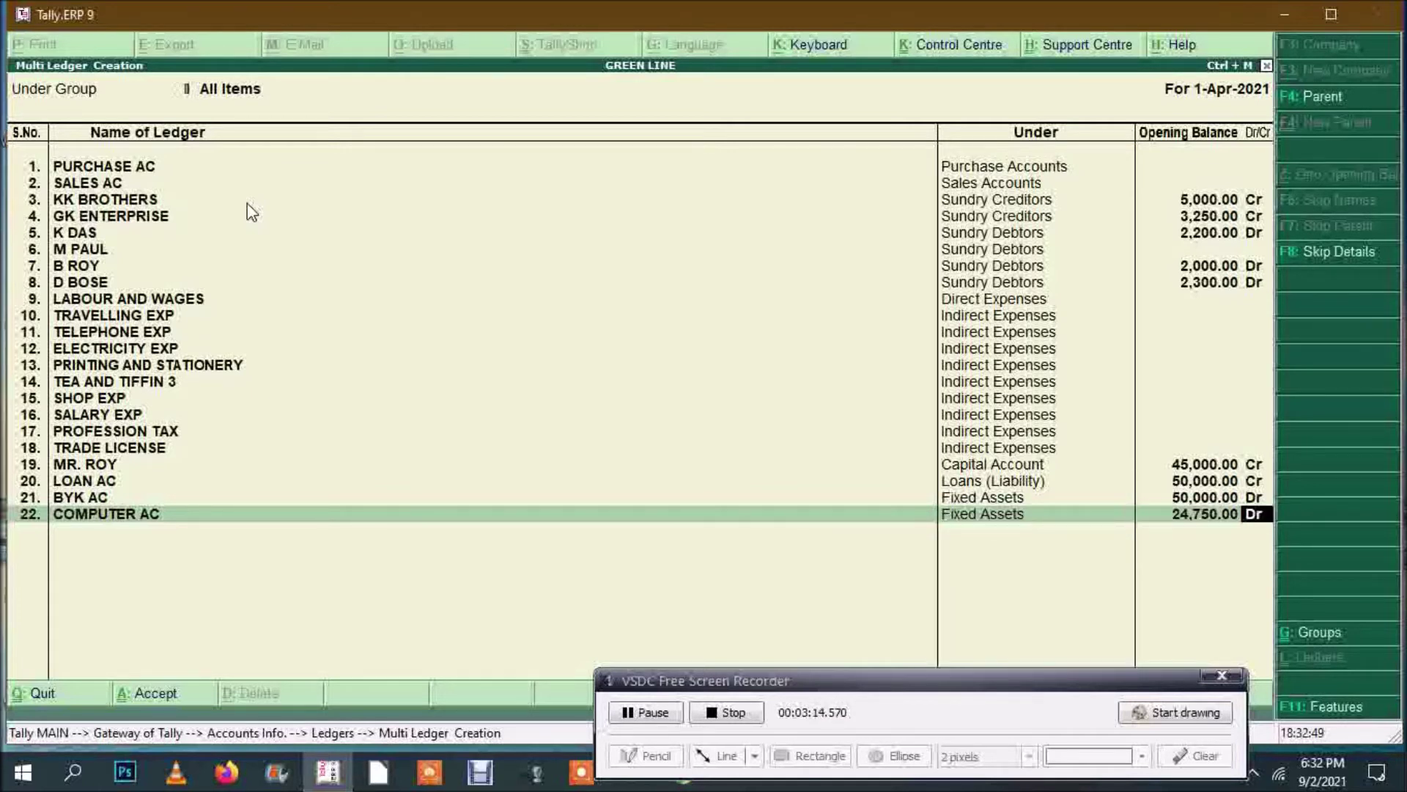
key(Return)
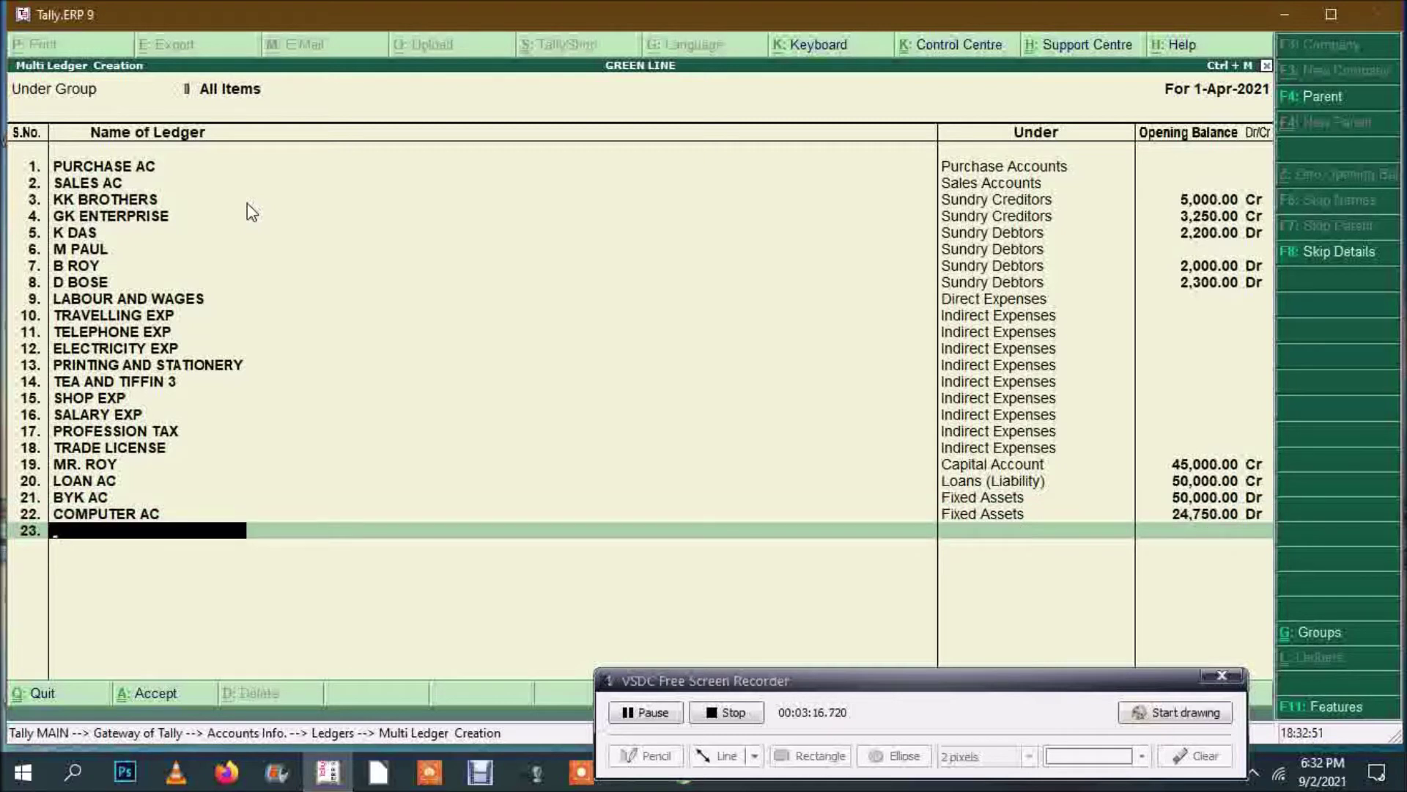
Step: Add the ledger UBI COB BR. under Bank Accounts with an opening balance of 12,000 Dr and save the ledger list
text(UBI COB BR.)
key(Return)
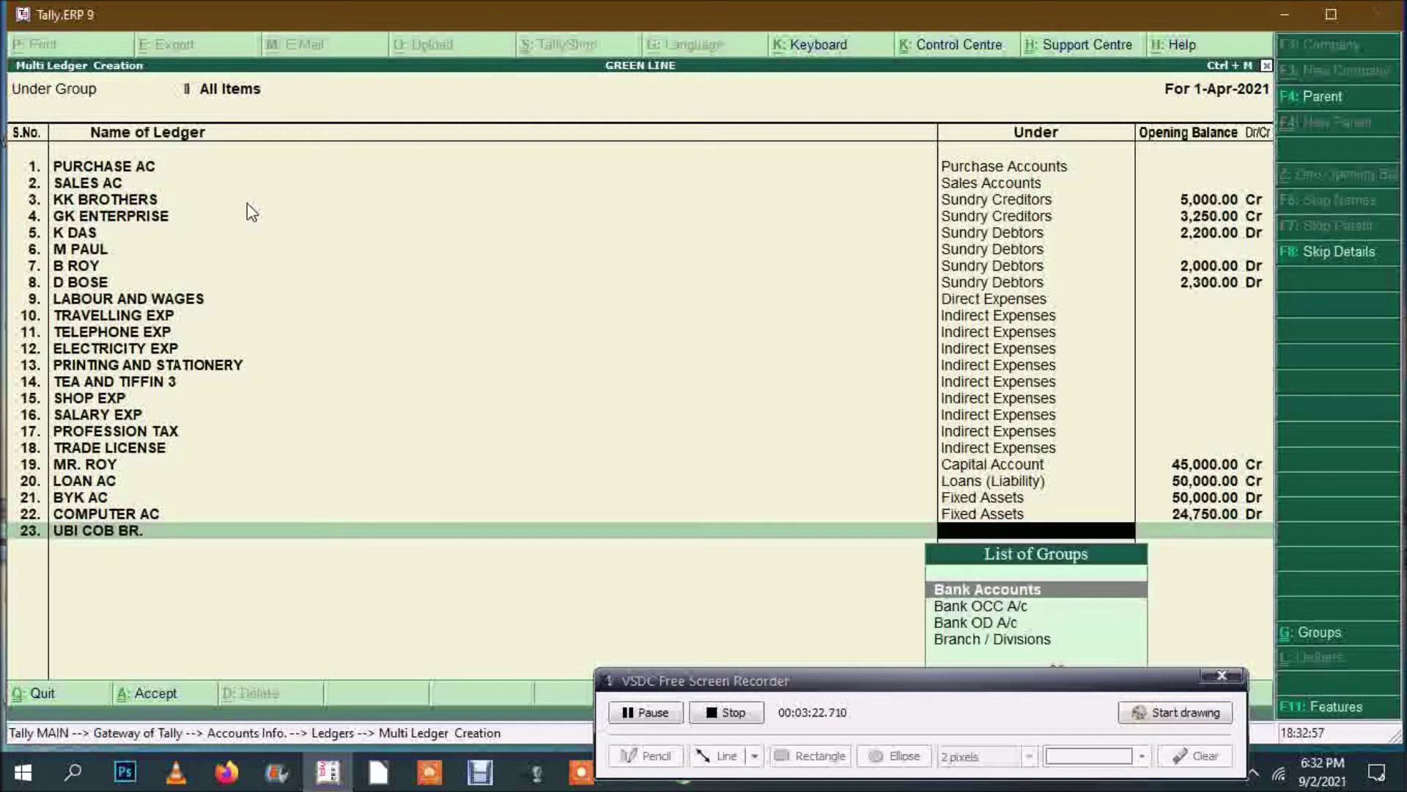
key(Return)
text(12,000)
key(Return)
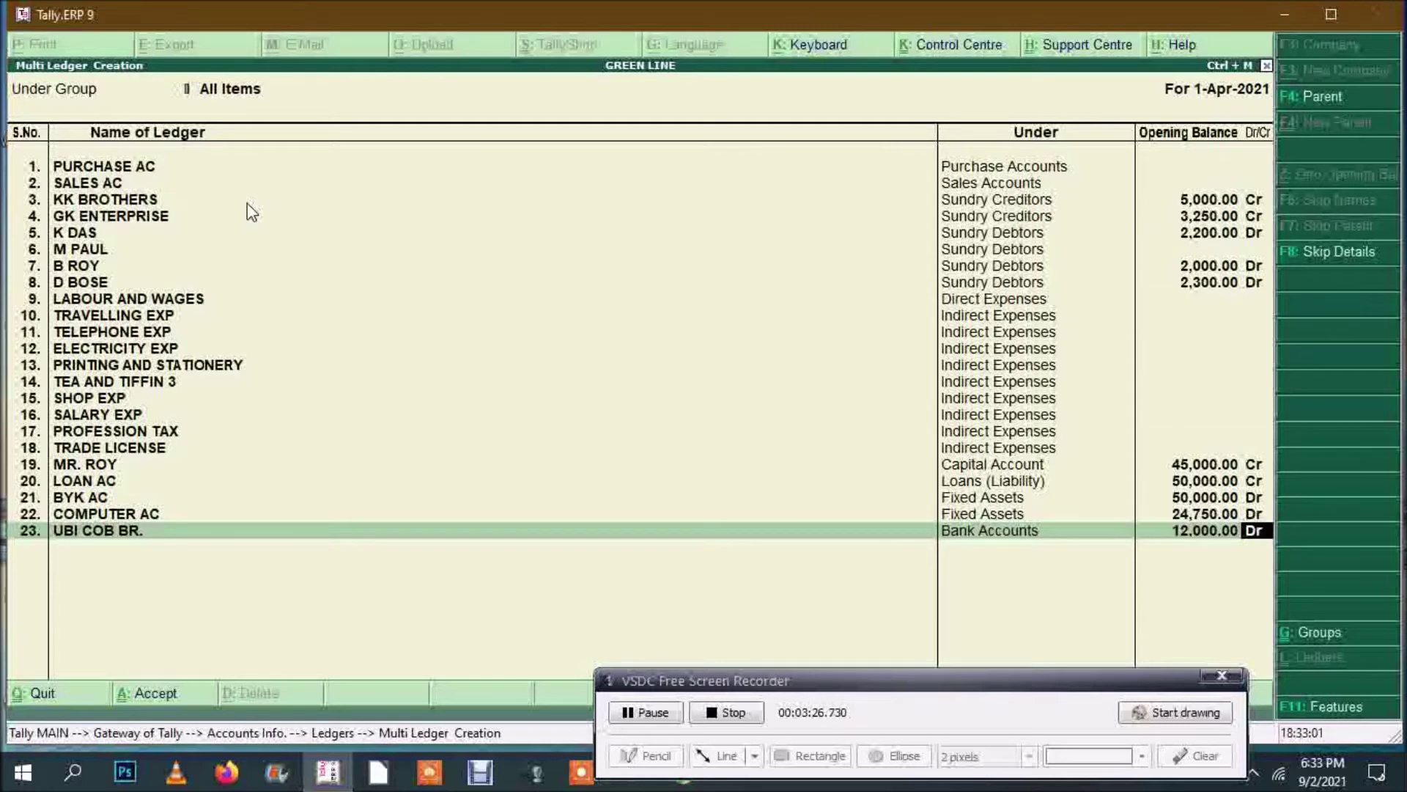
key(Return)
key(Return)
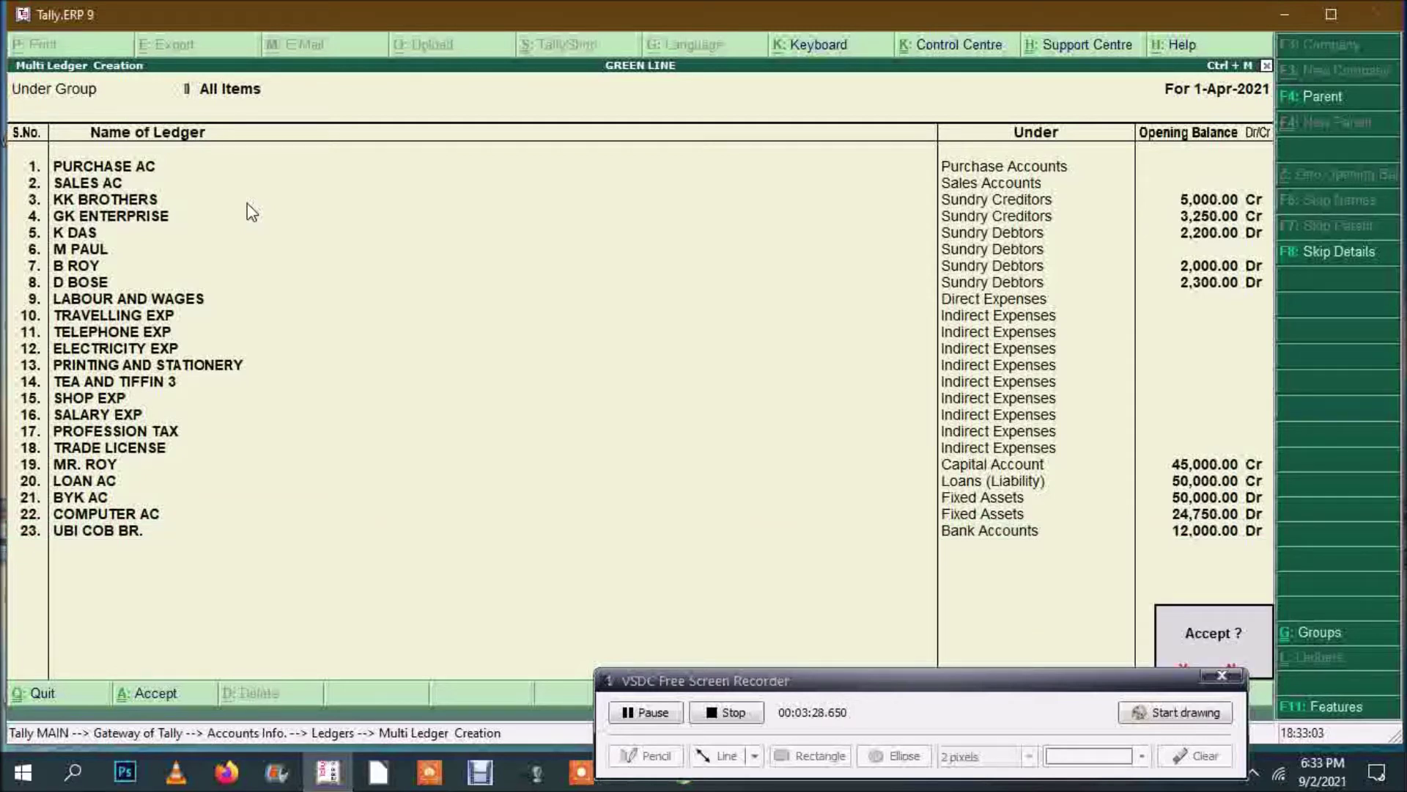
key(Return)
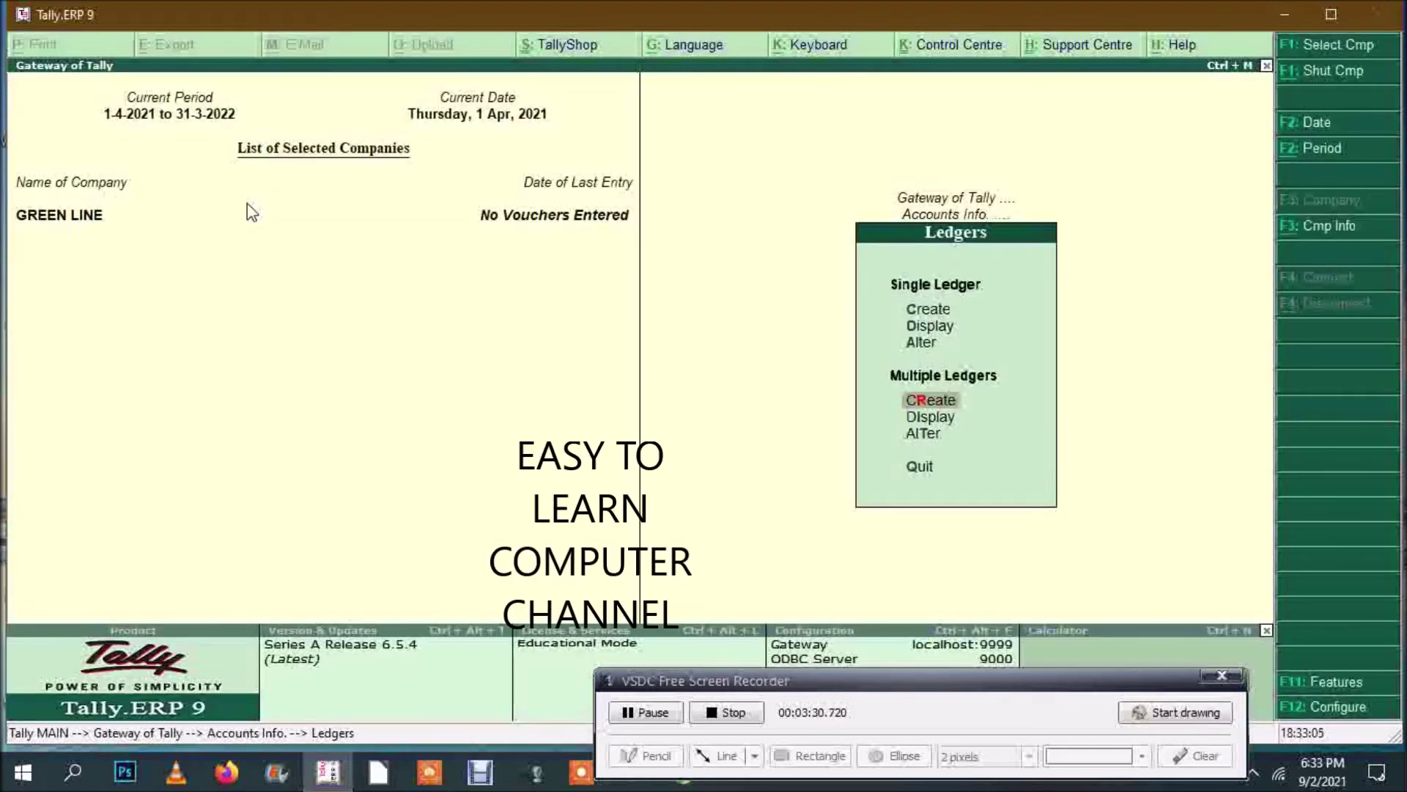
Step: Alter the existing Cash ledger to give it an opening balance of 10,000 Dr, and save it
key(Up)
key(Return)
key(Down)
key(Down)
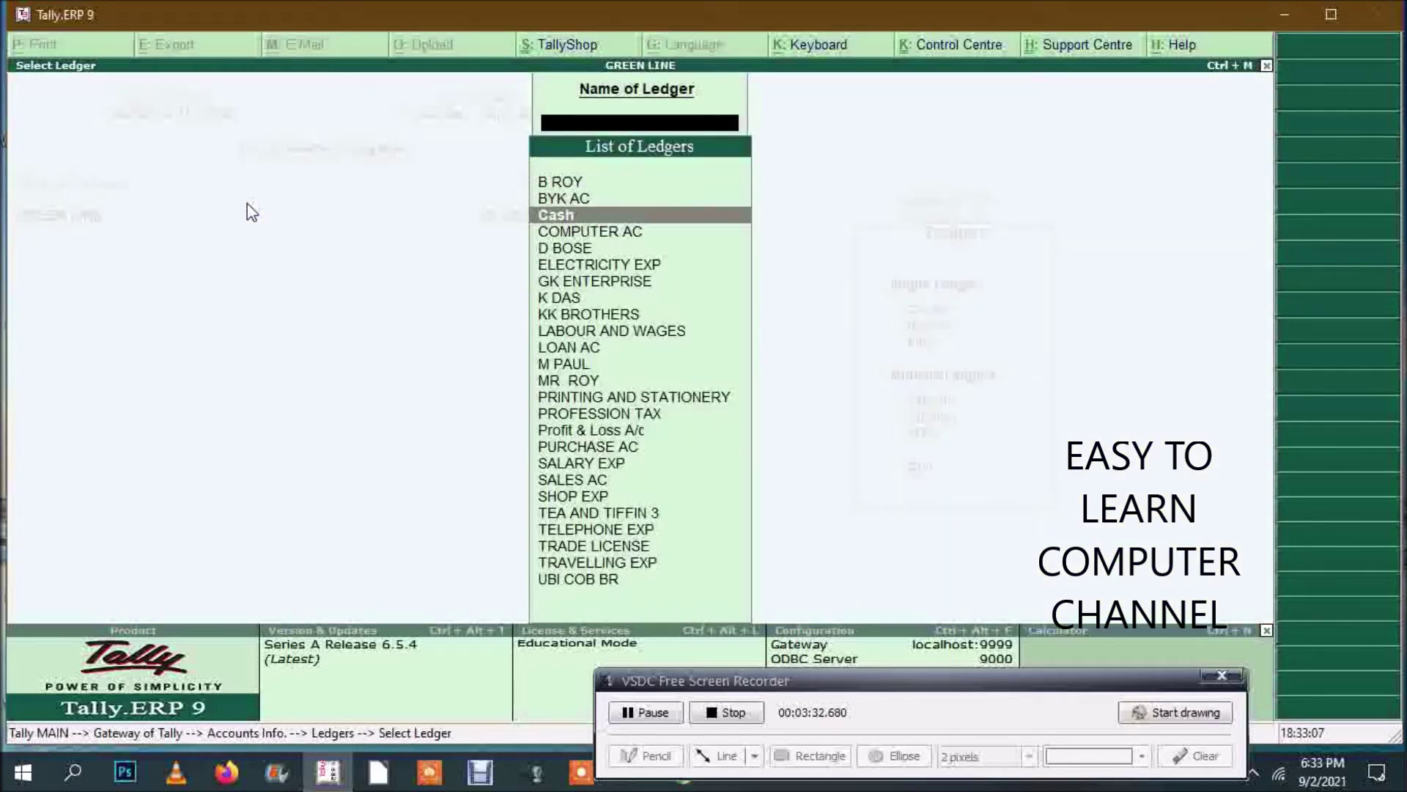
key(Return)
key(Return)
key(Return)
key(Return)
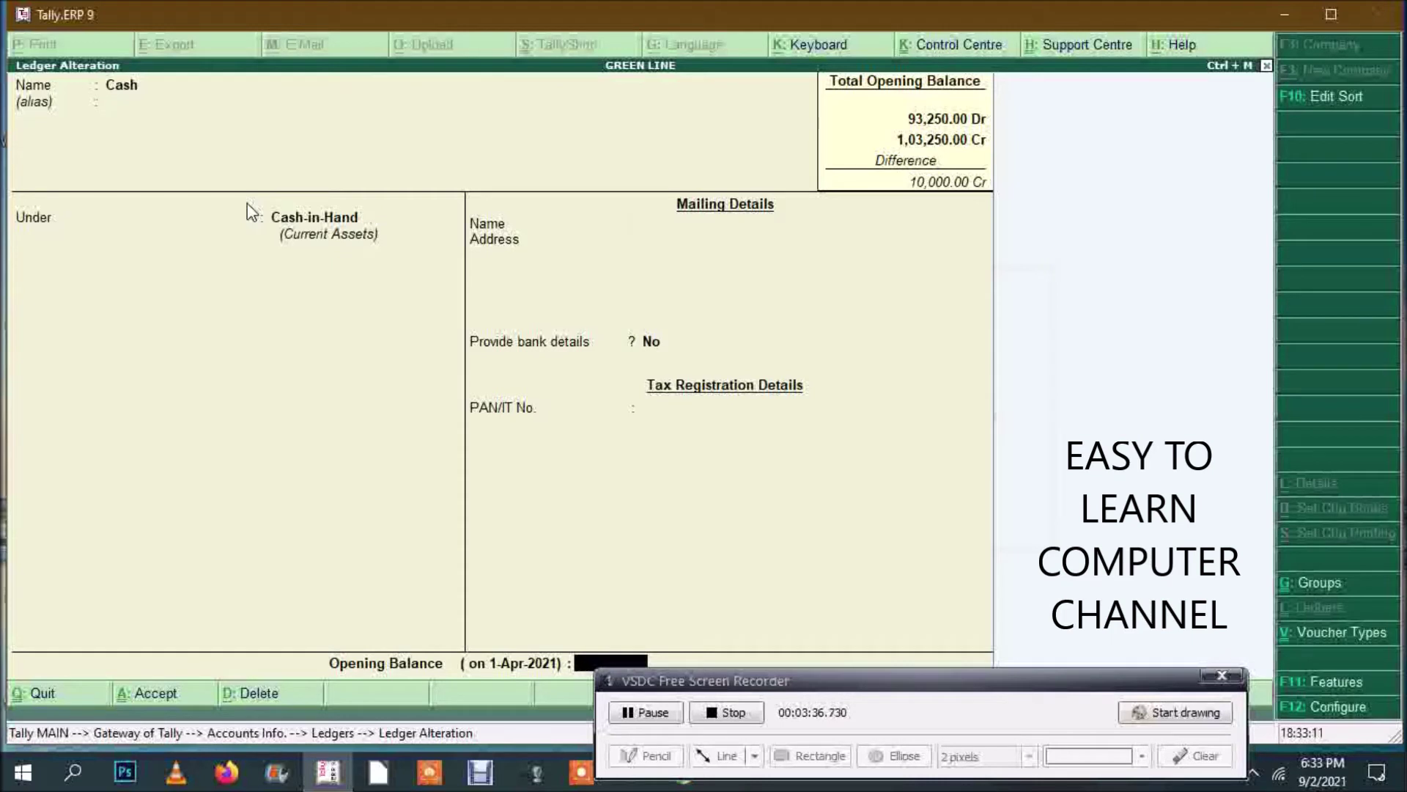
text(10000)
key(Return)
key(Return)
key(Return)
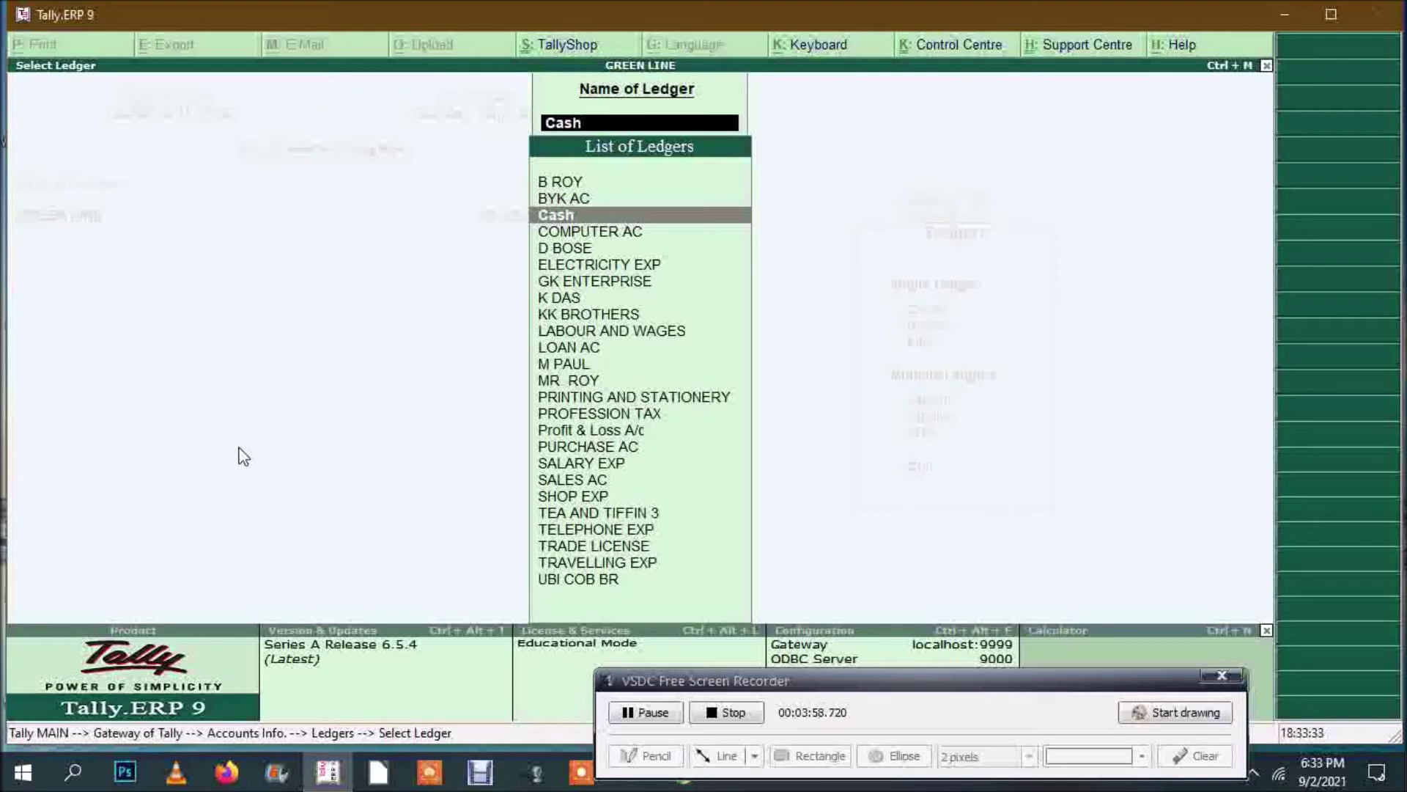
Step: Leave the ledger masters and start a new Purchase accounting voucher
key(Escape)
key(Escape)
key(Escape)
key(Escape)
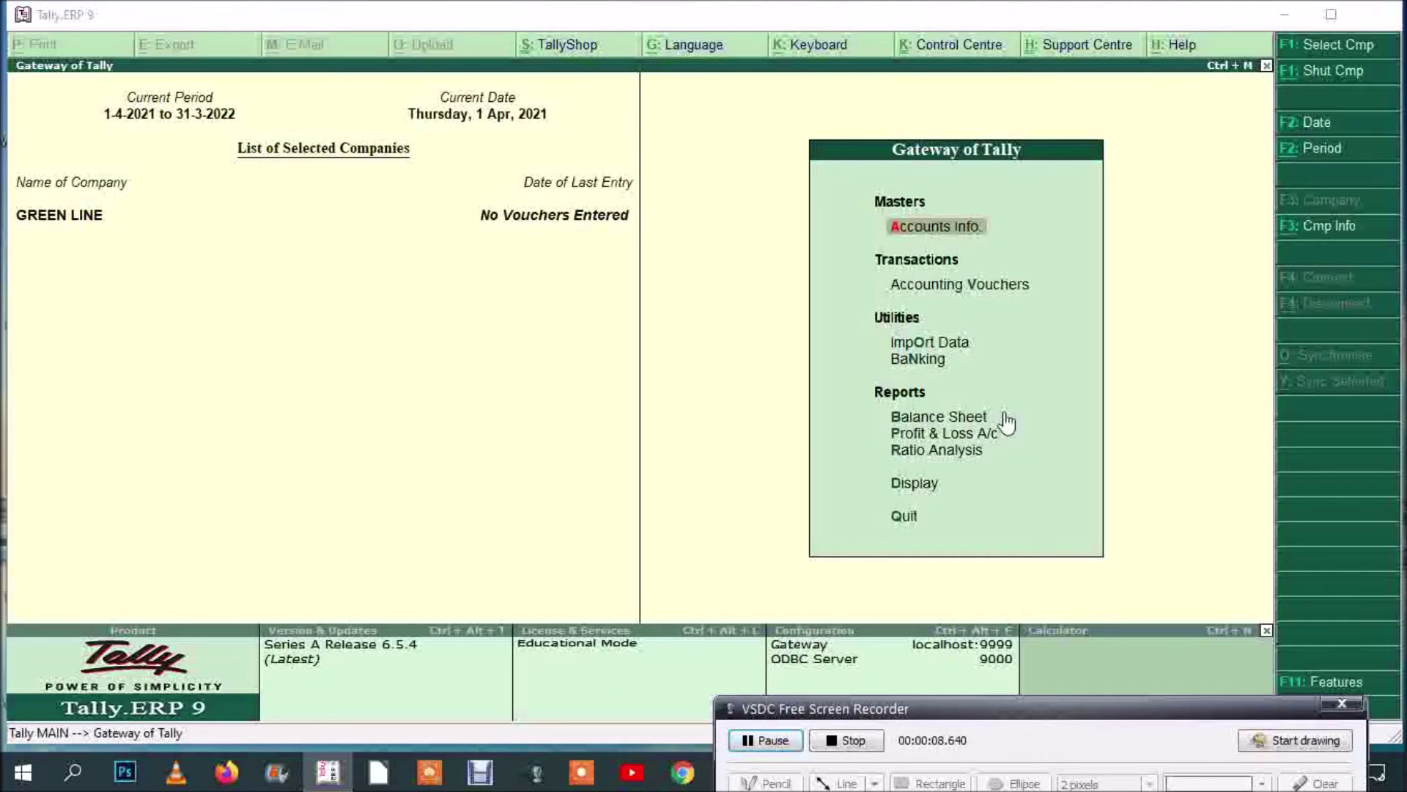
click(1008, 423)
click(1017, 291)
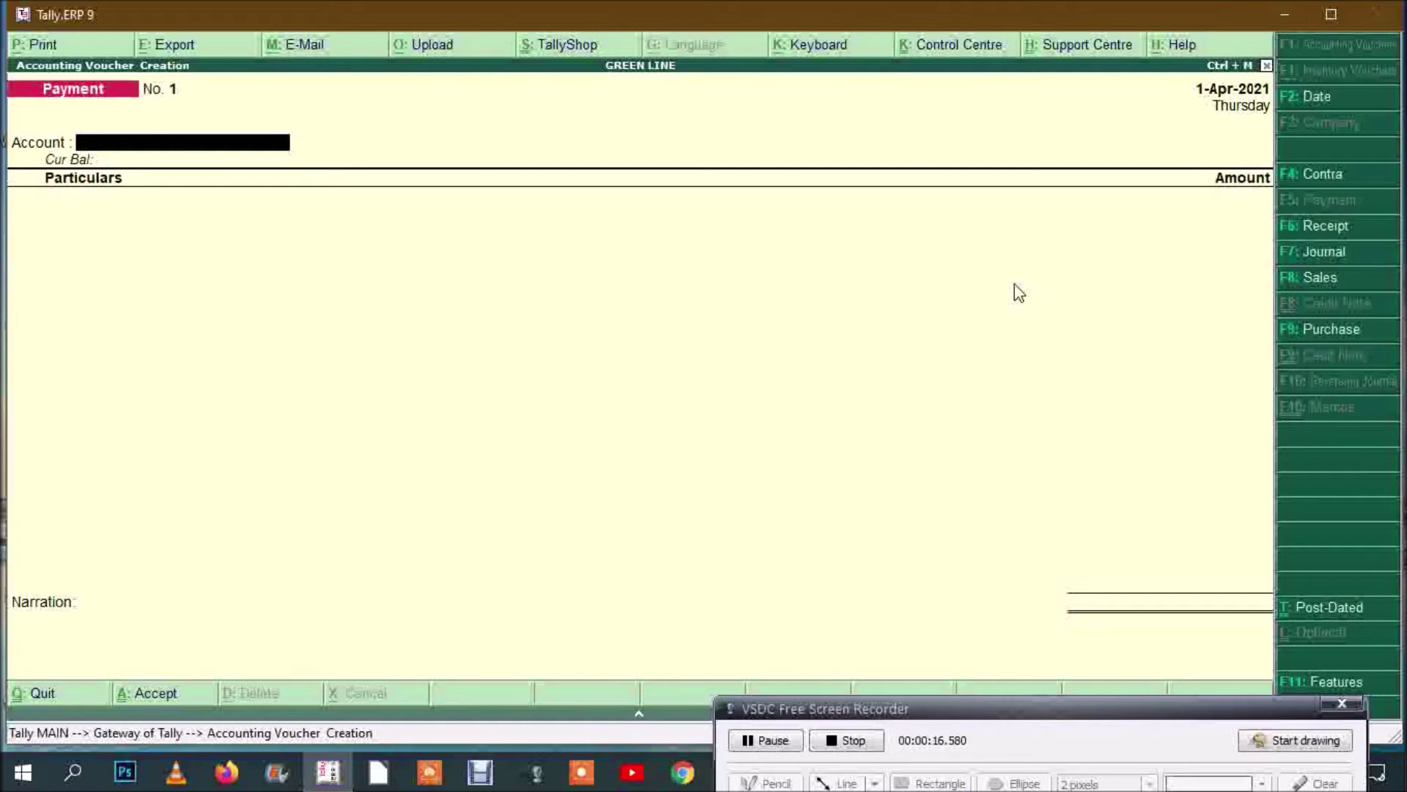
key(F9)
Step: Set Cash as the purchase voucher's party account, leaving the supplier invoice number and date blank and keeping the default party details
key(Return)
key(Return)
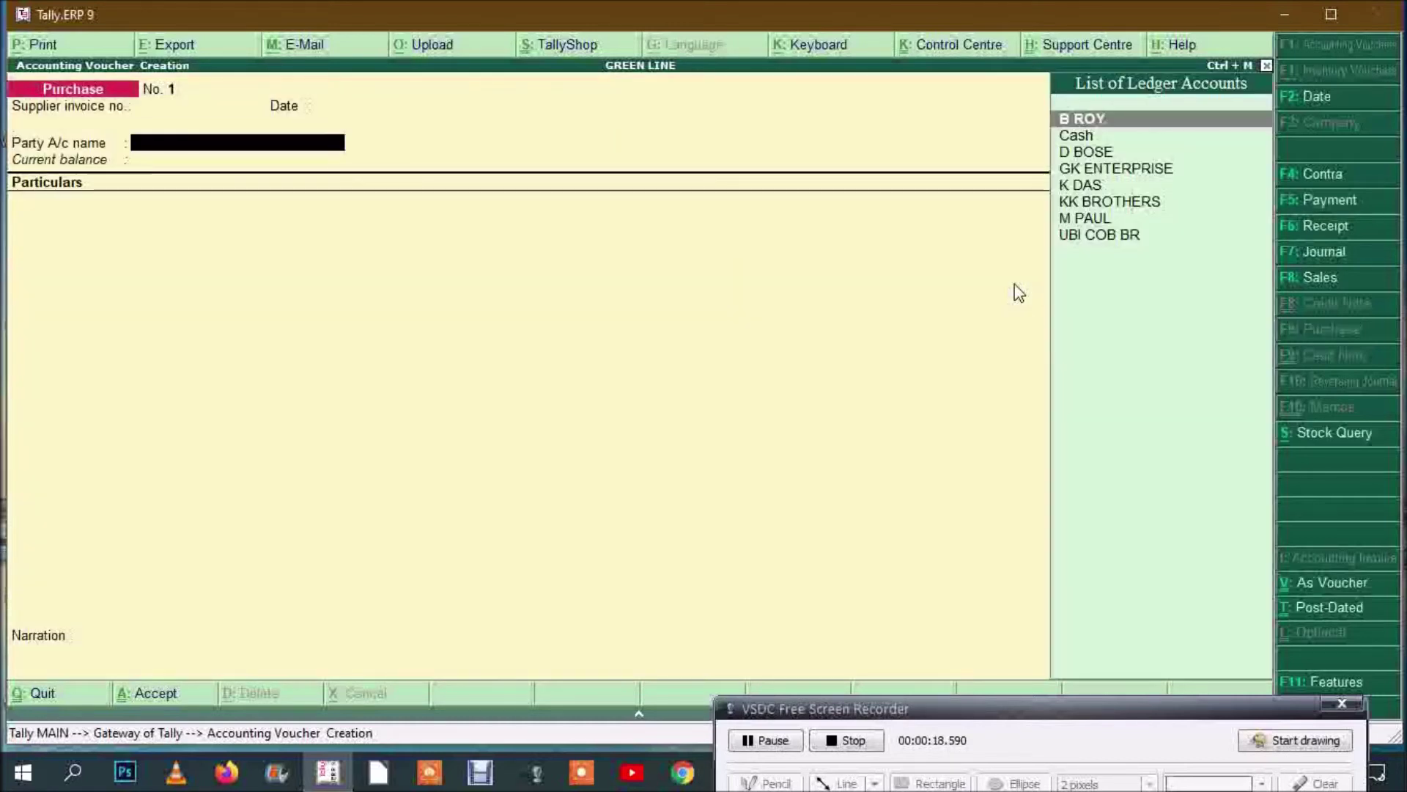
text(c)
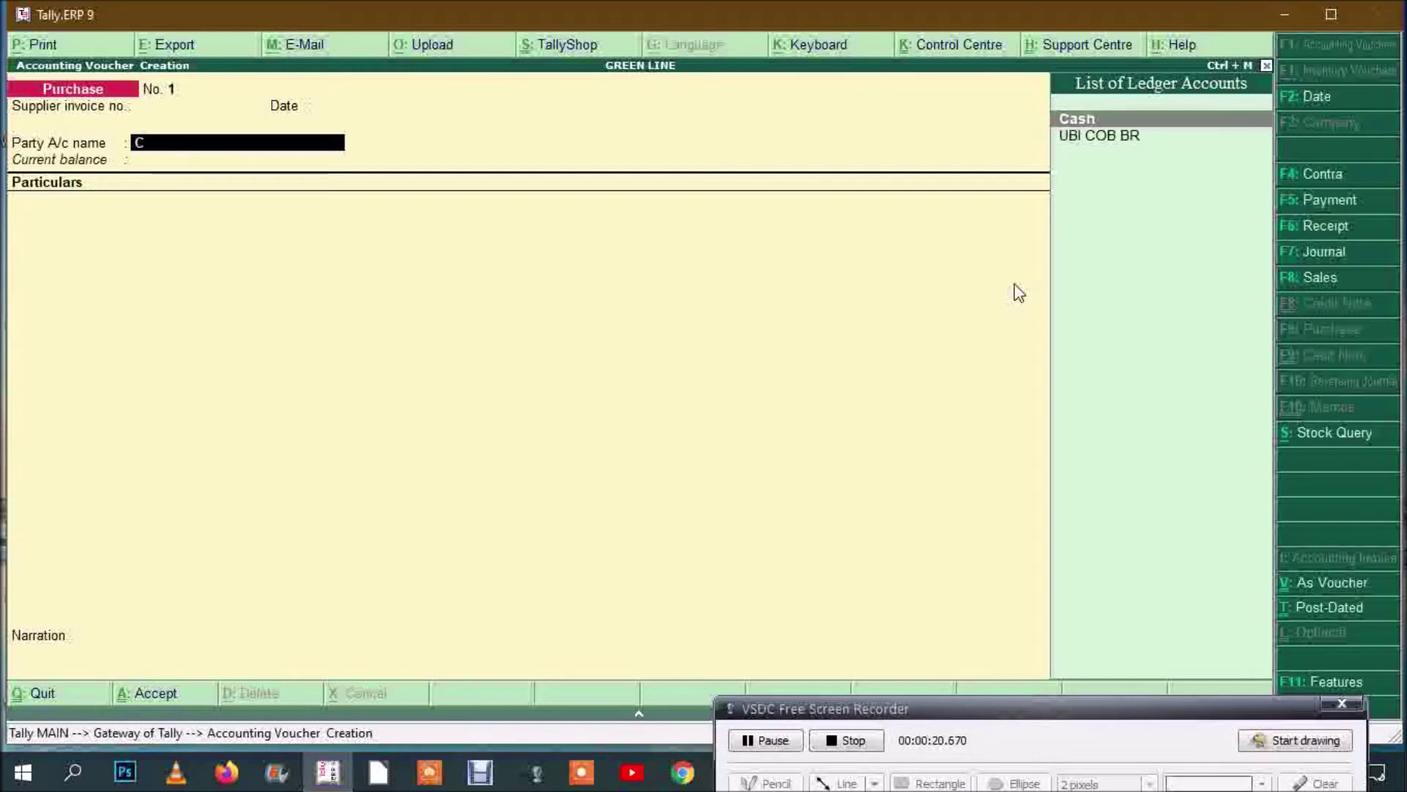
key(Return)
key(Return)
key(Return)
key(Return)
key(Return)
key(Return)
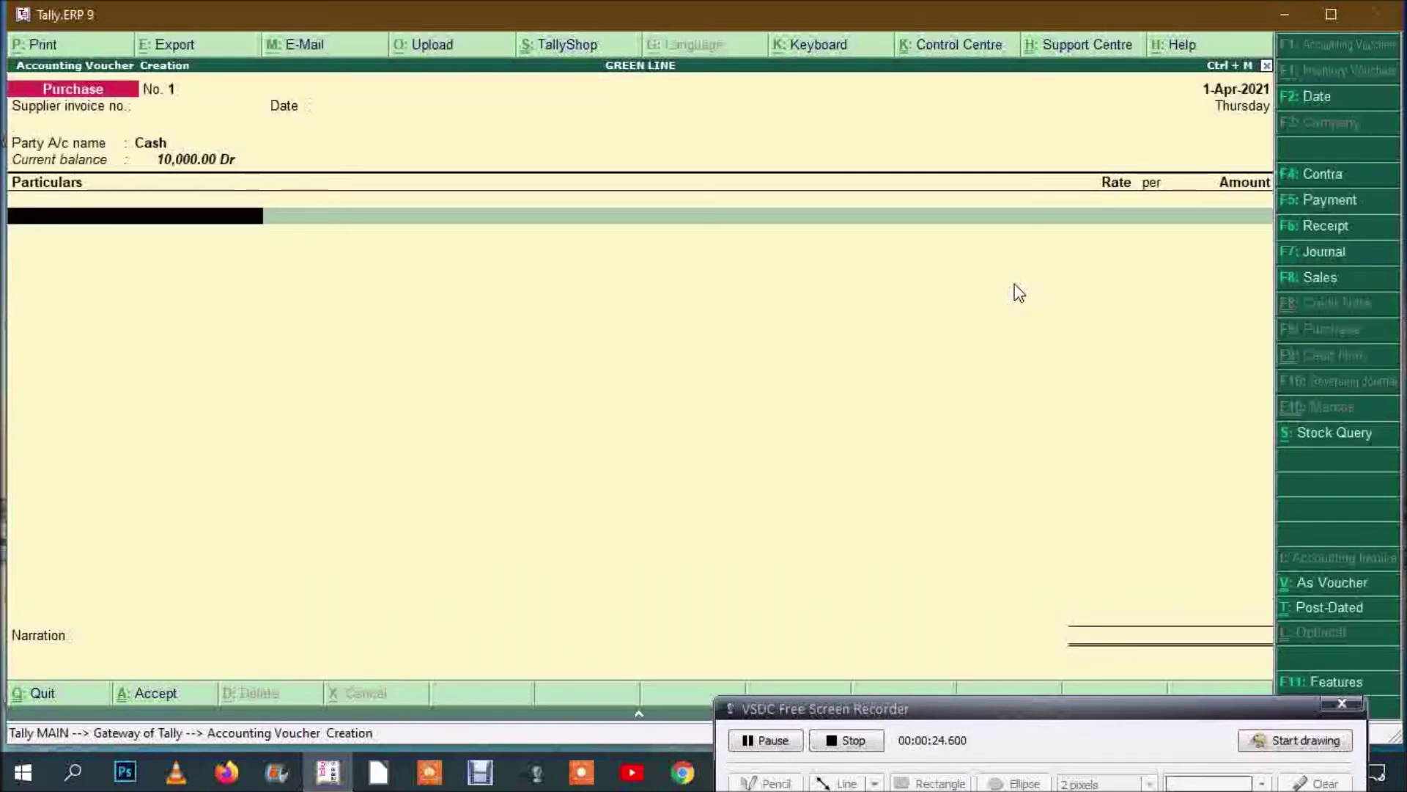
Step: Enter PURCHASE AC for 1,500 as the first line of the cash purchase voucher
text(PU)
key(Return)
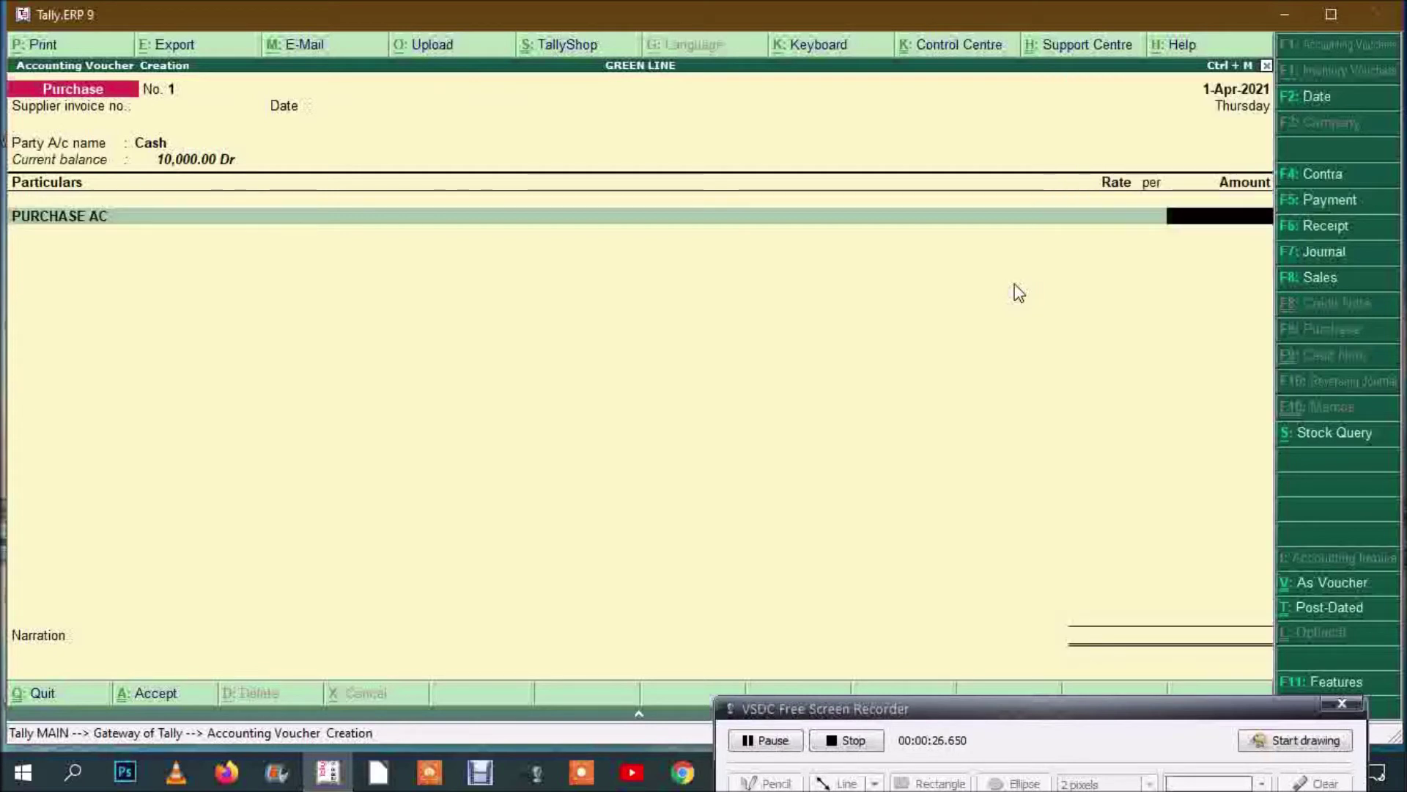
text(150)
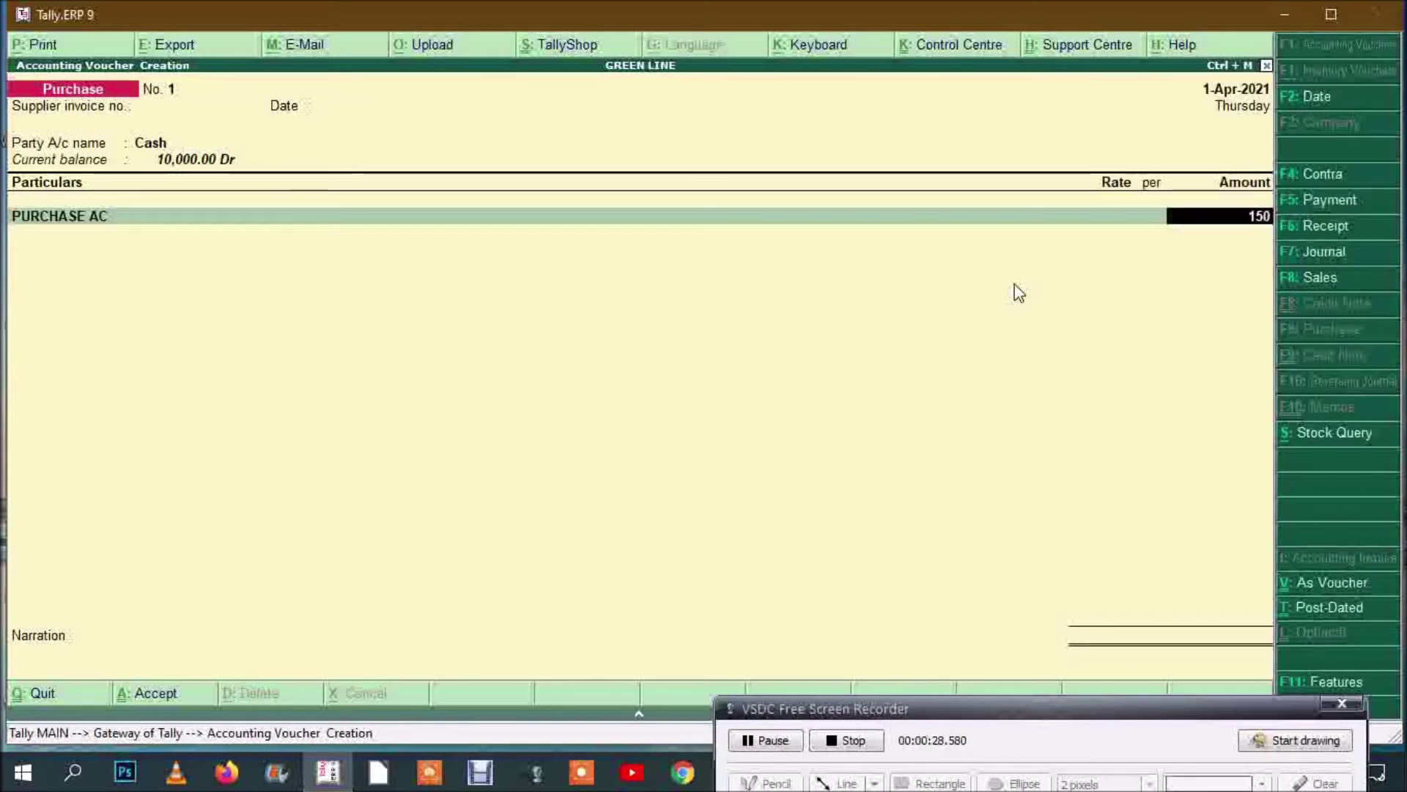
text(0)
key(Return)
Step: Add a second PURCHASE AC line of 3,250 to the cash purchase voucher, with no rate
text(PU)
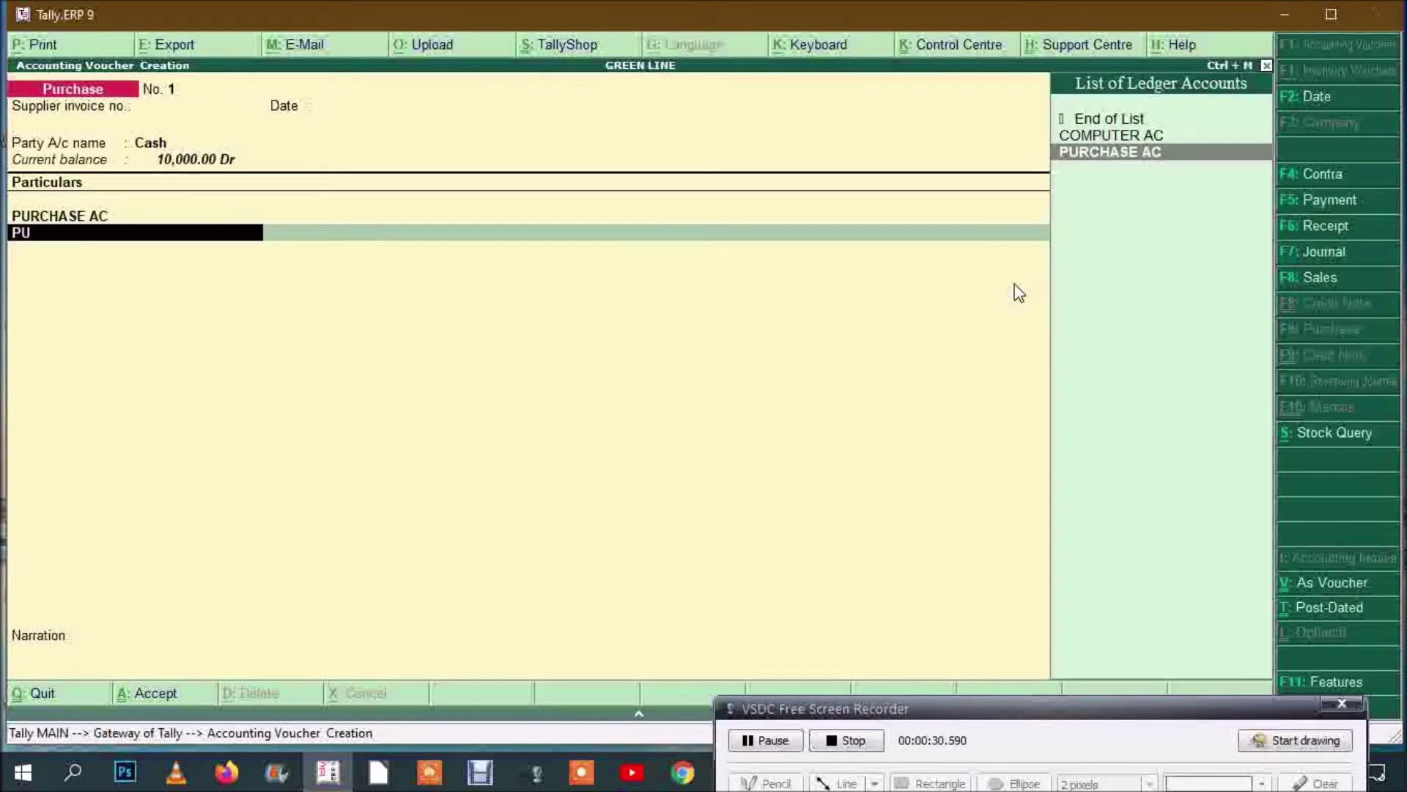
key(Return)
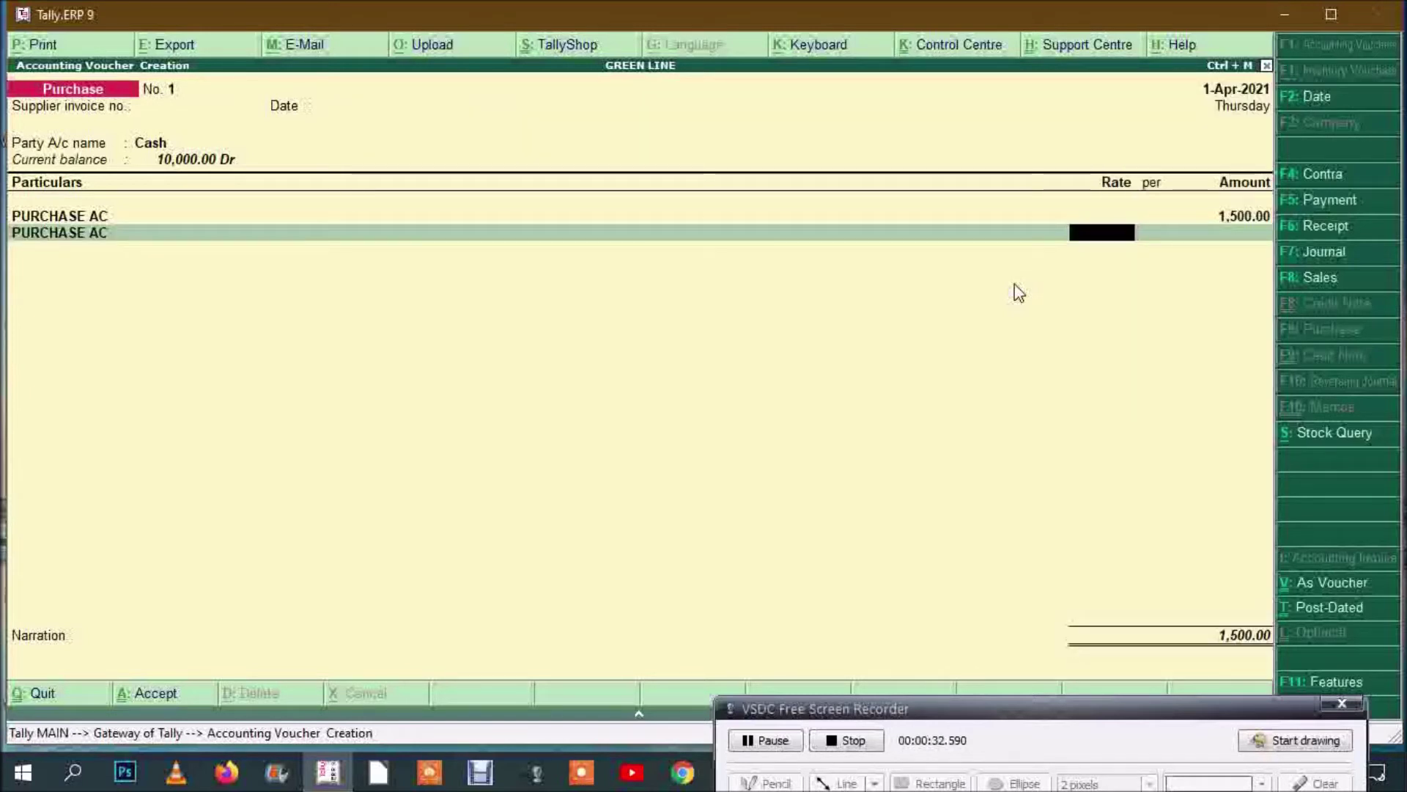
key(Return)
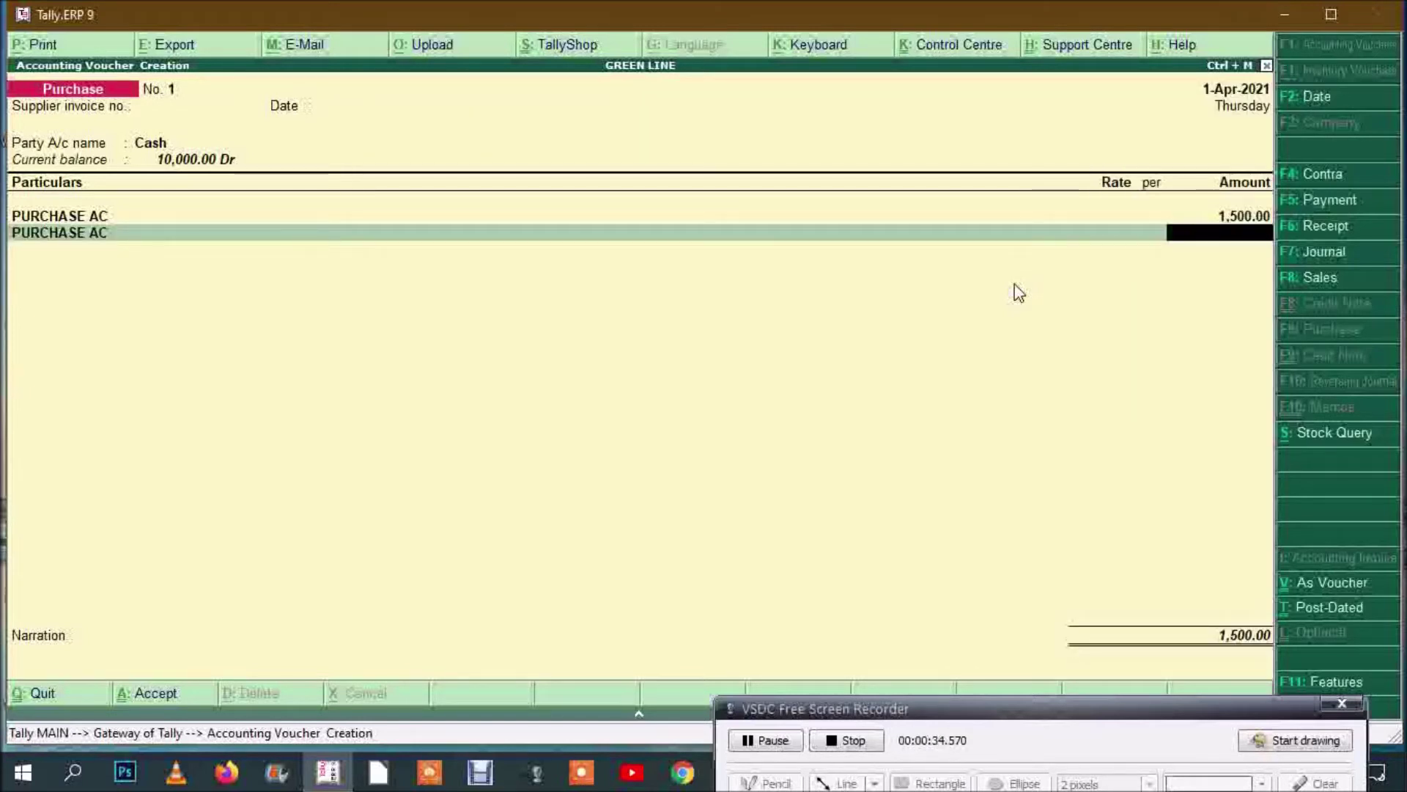
text(3250)
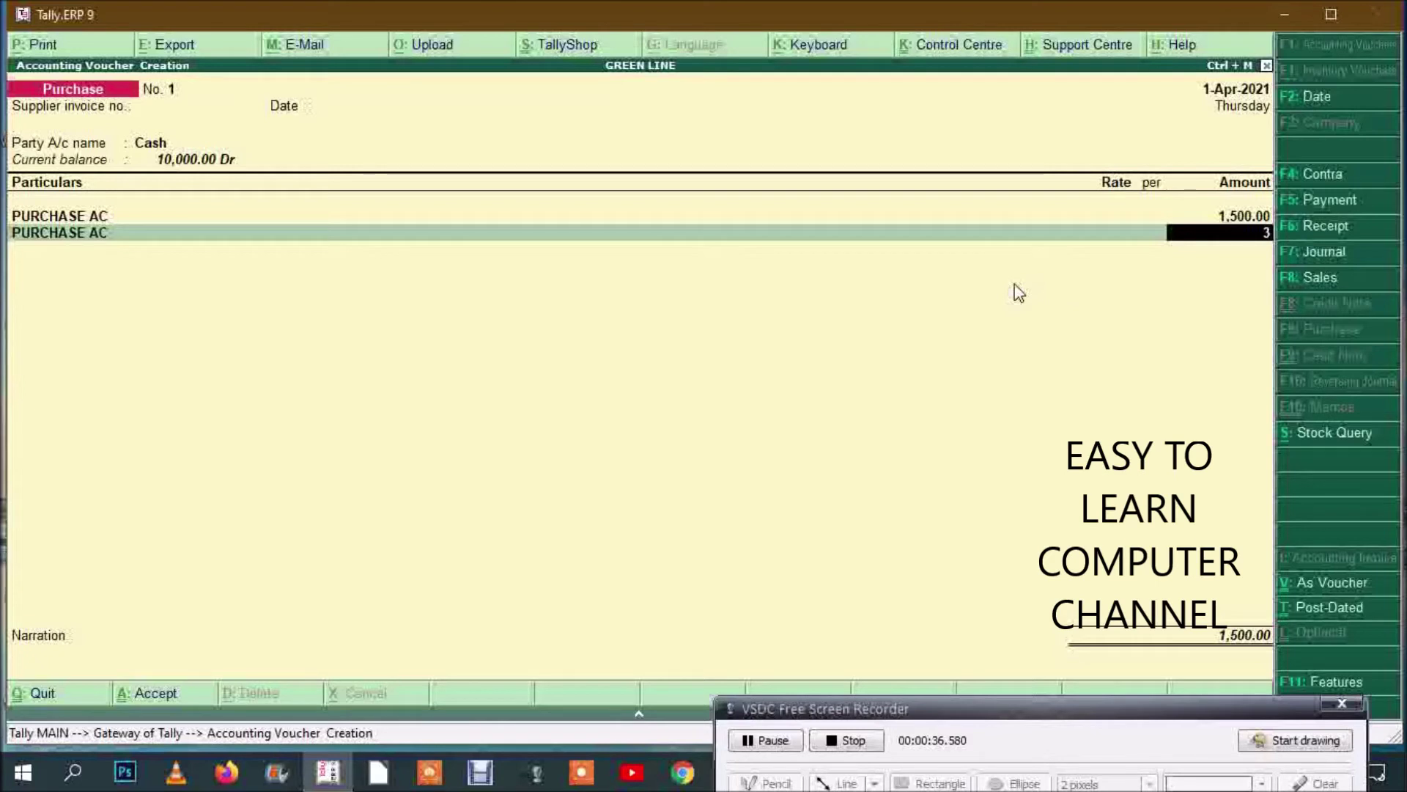
key(Return)
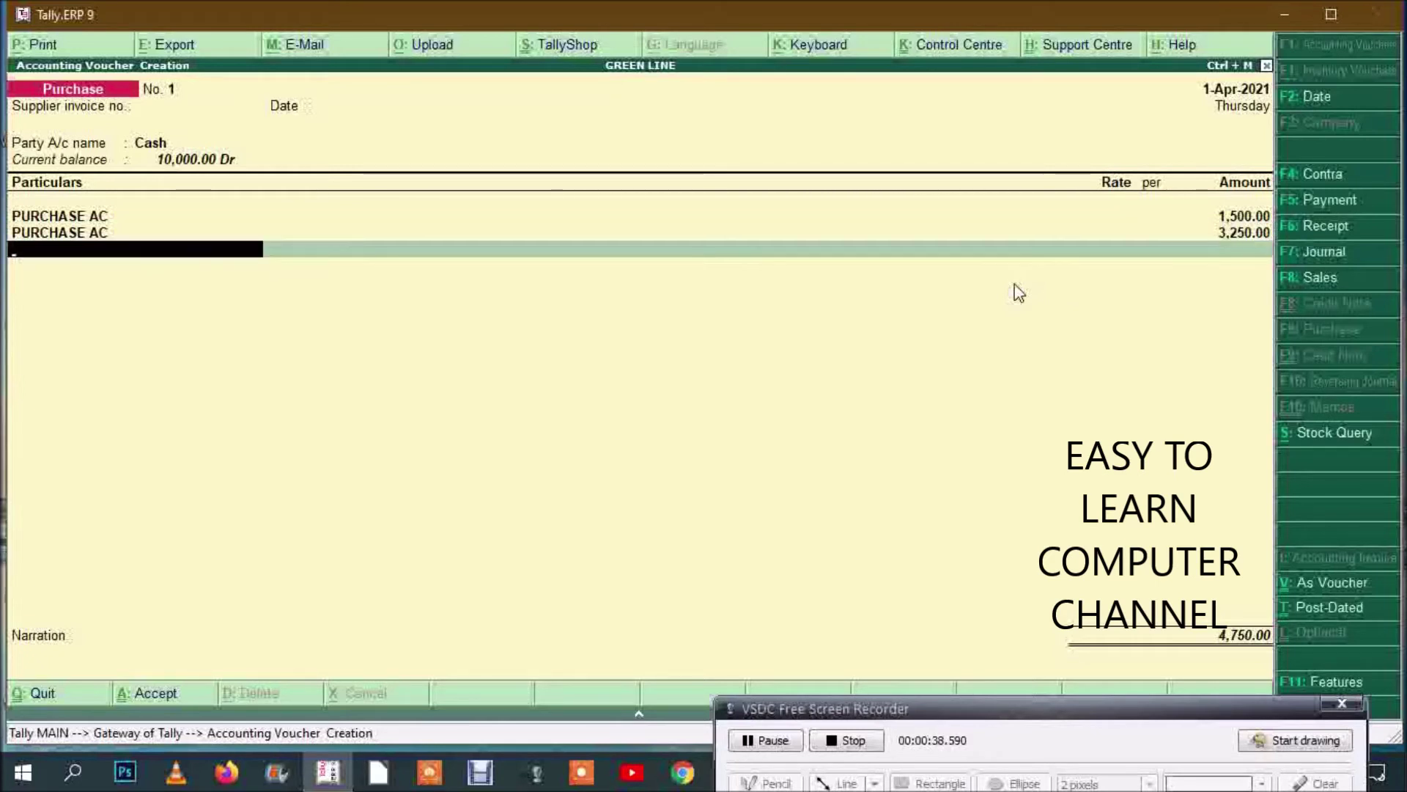
Step: Add a third PURCHASE AC line of 3,000 and save the cash purchase voucher without a narration
text(PU)
key(Return)
key(Return)
text(3,000)
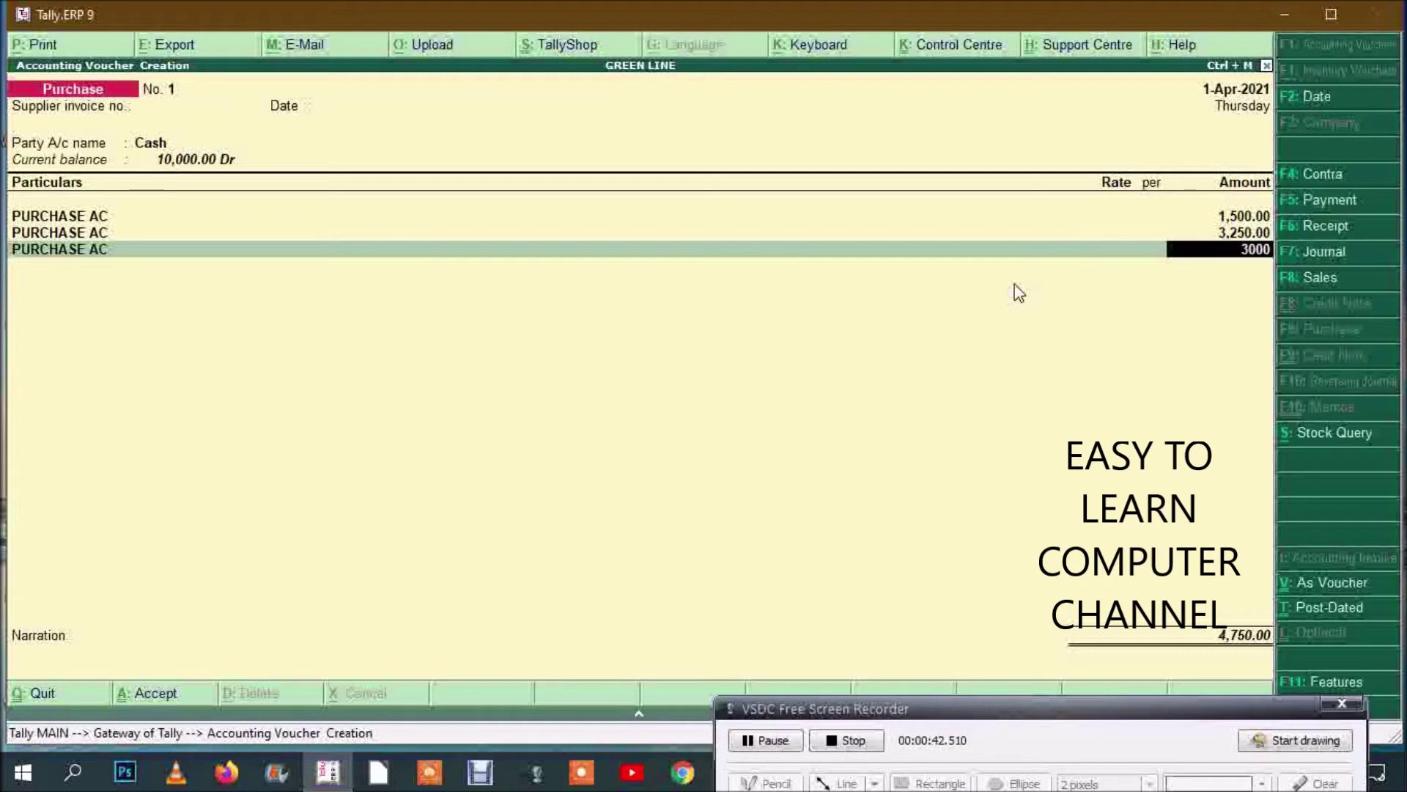
key(Return)
key(Return)
key(Return)
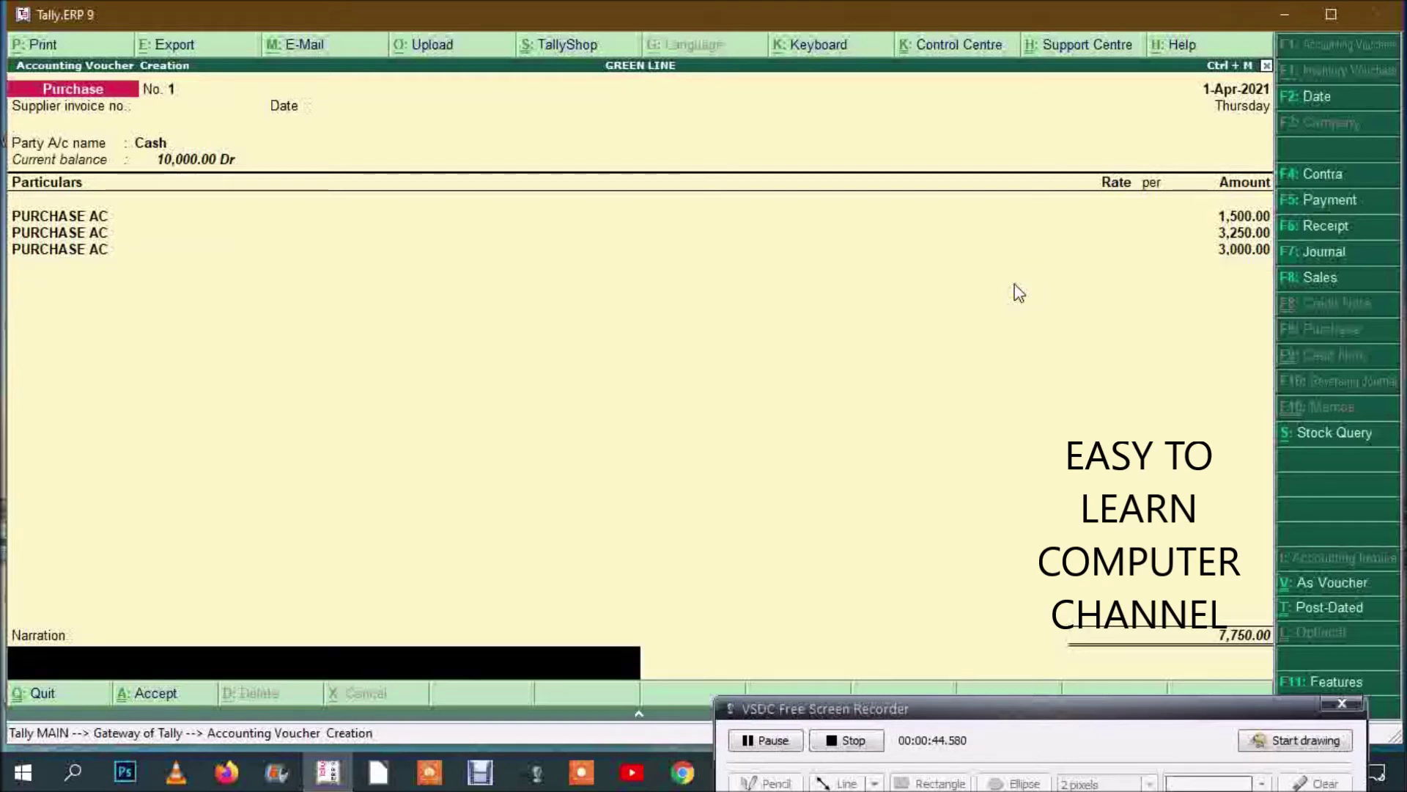
key(Return)
key(Return)
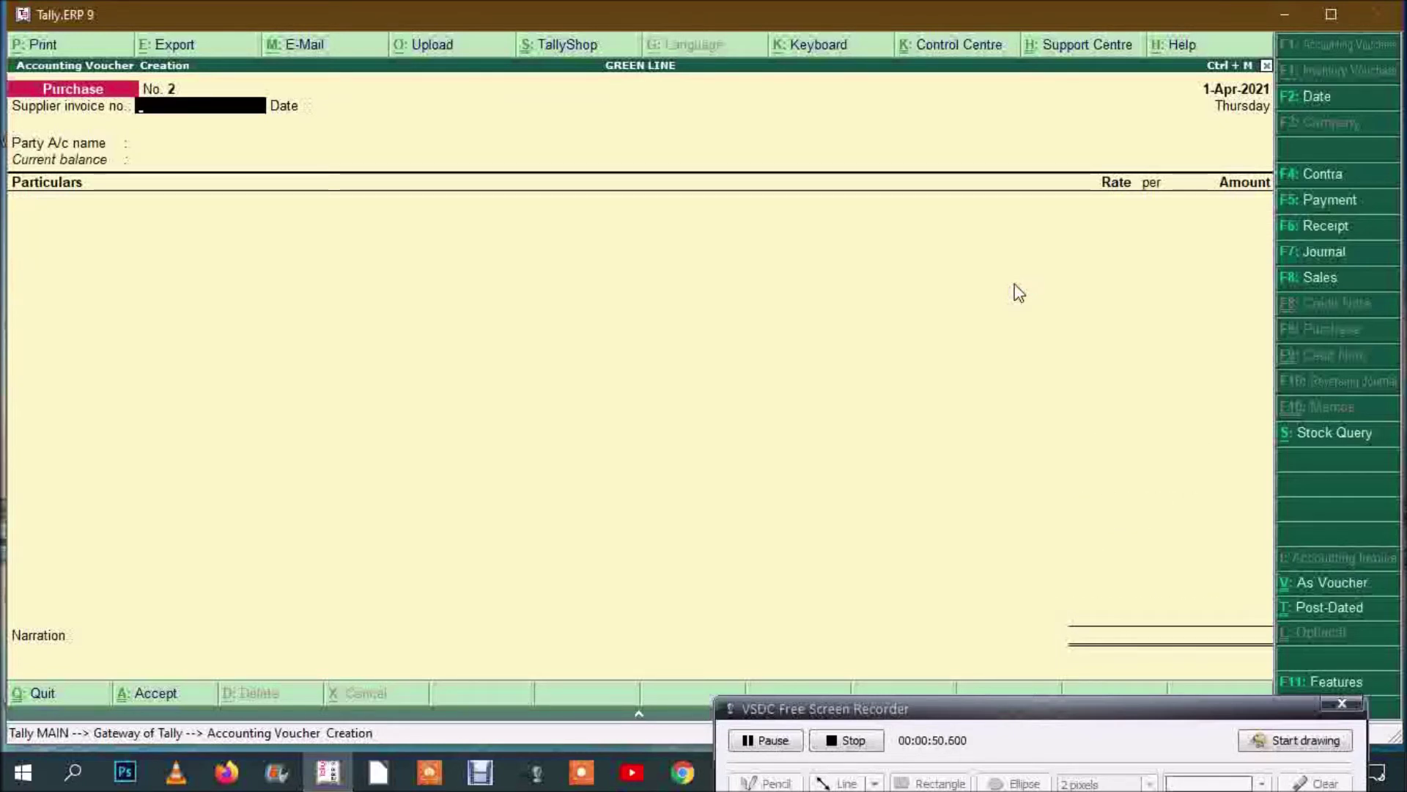
Step: Set KK BROTHERS as party of purchase voucher 2 with the invoice fields blank and default supplier details, dismissing the news pop-up
key(Return)
key(Return)
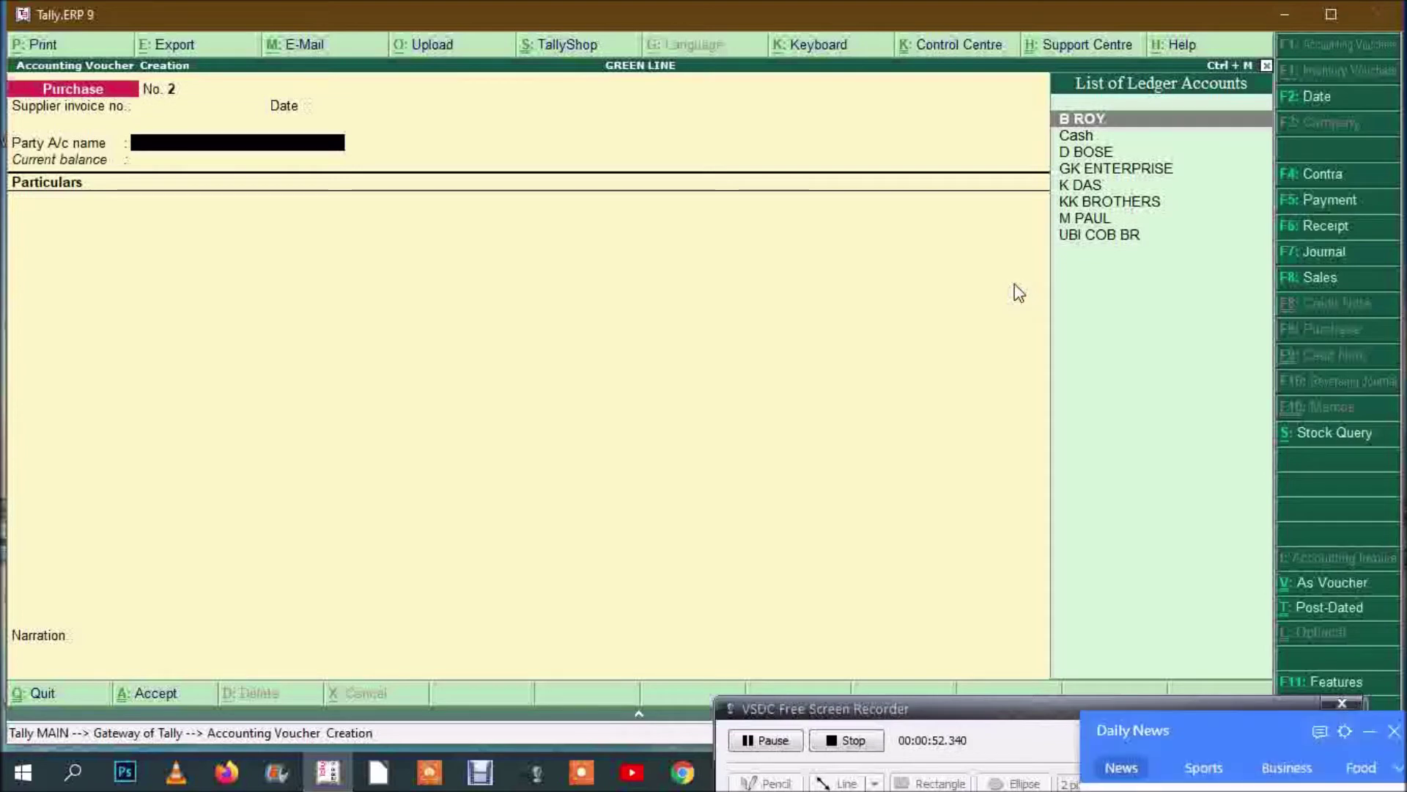
text(KK)
key(Return)
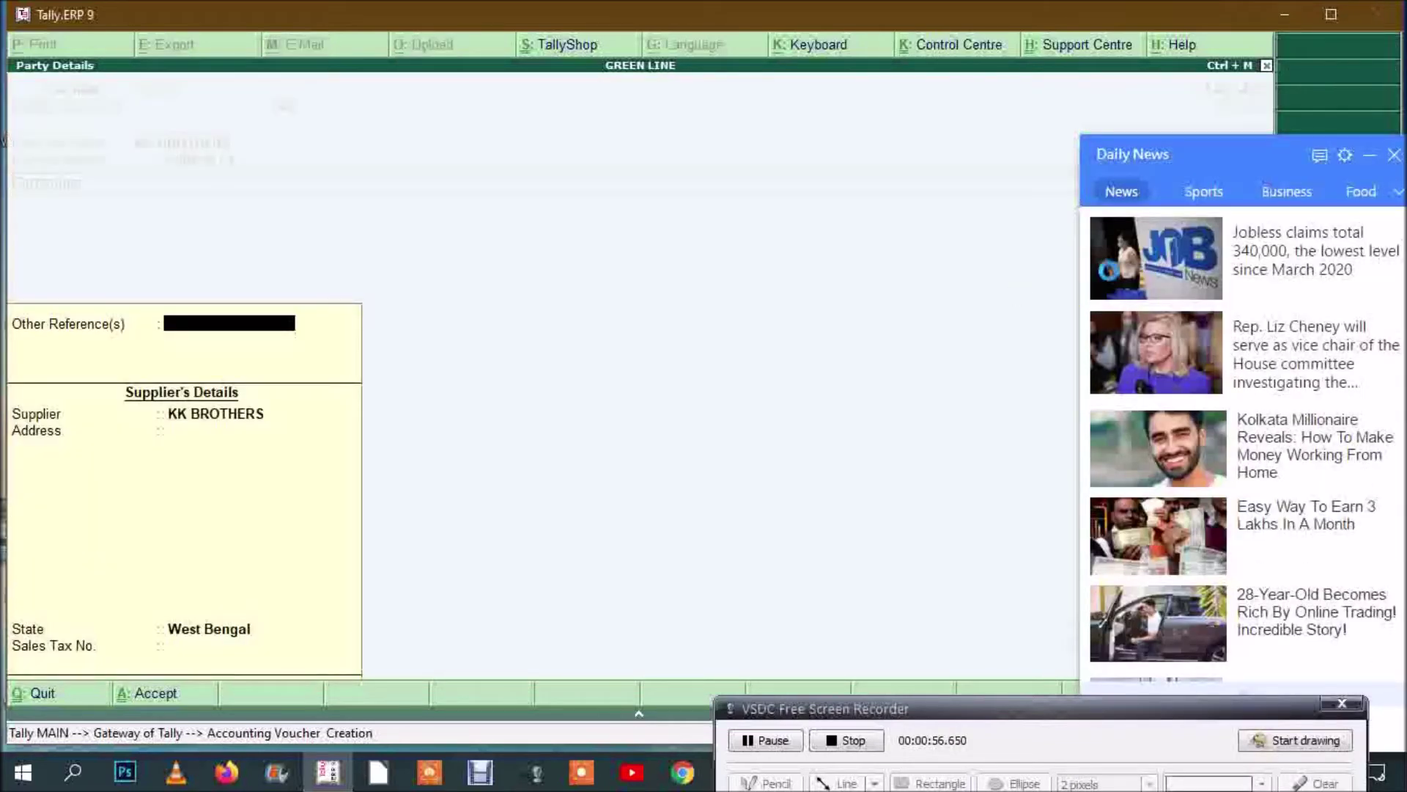
click(1393, 155)
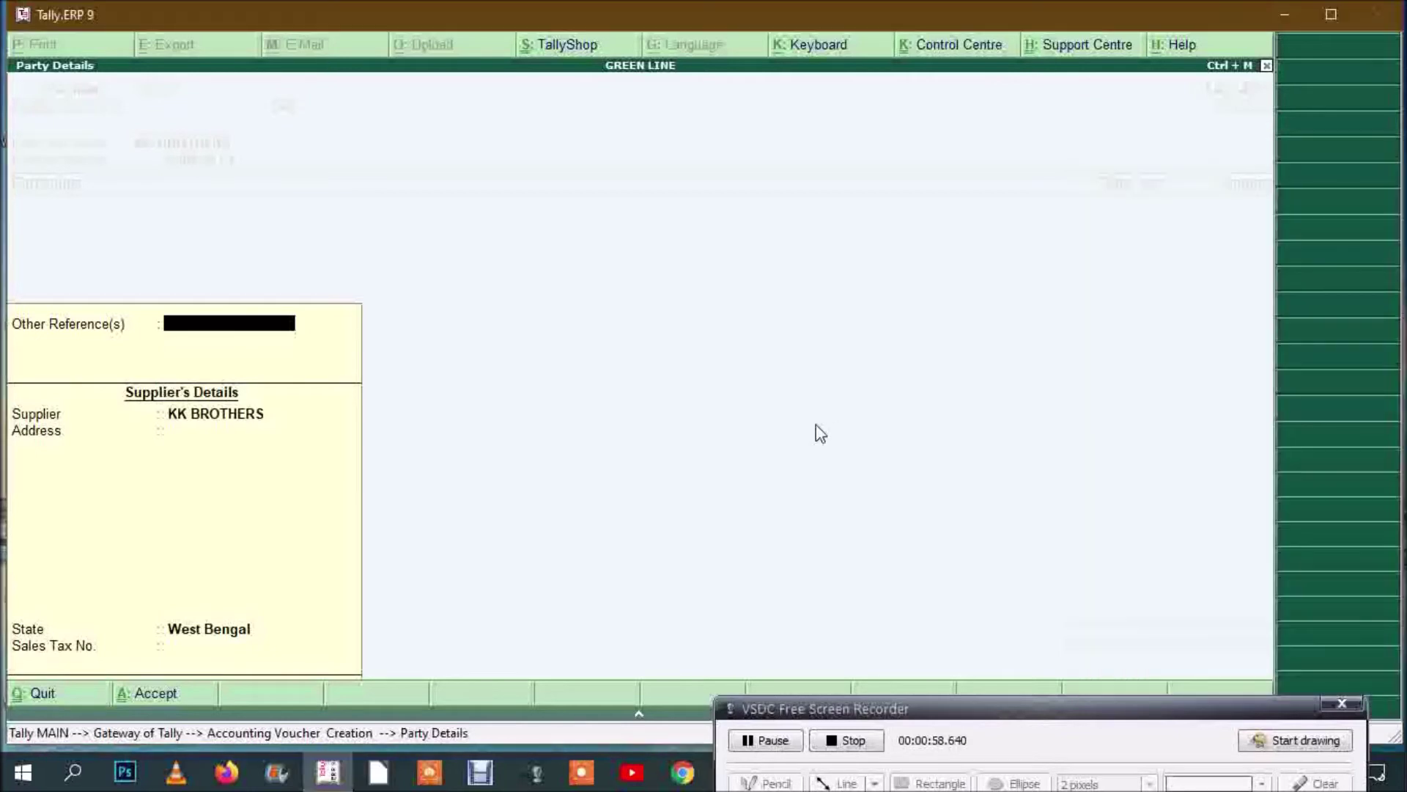
key(Return)
key(Return)
key(Return)
key(Return)
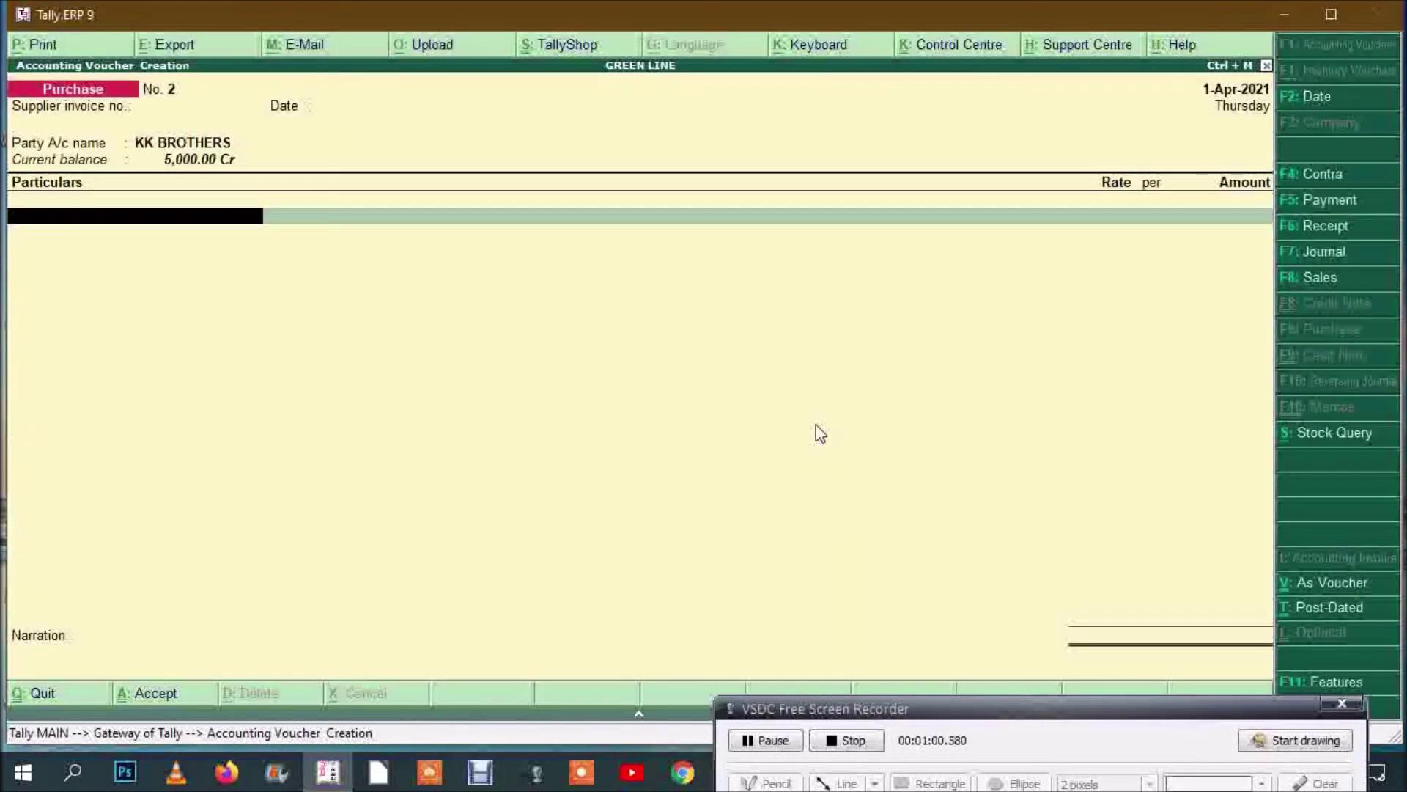
Step: Enter a PURCHASE AC line of 2,500 in the KK BROTHERS purchase voucher and save it without a narration
text(PU)
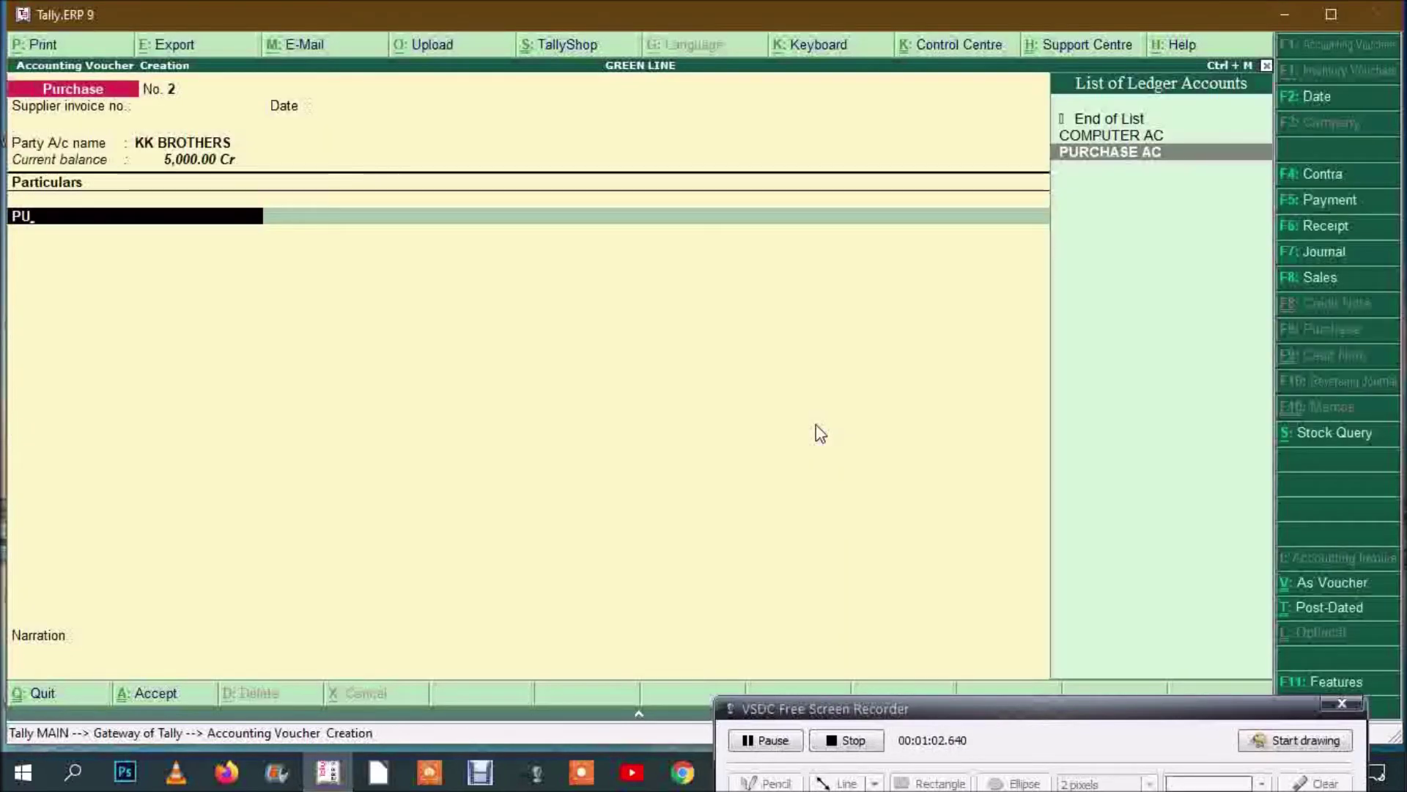
key(Return)
text(2500)
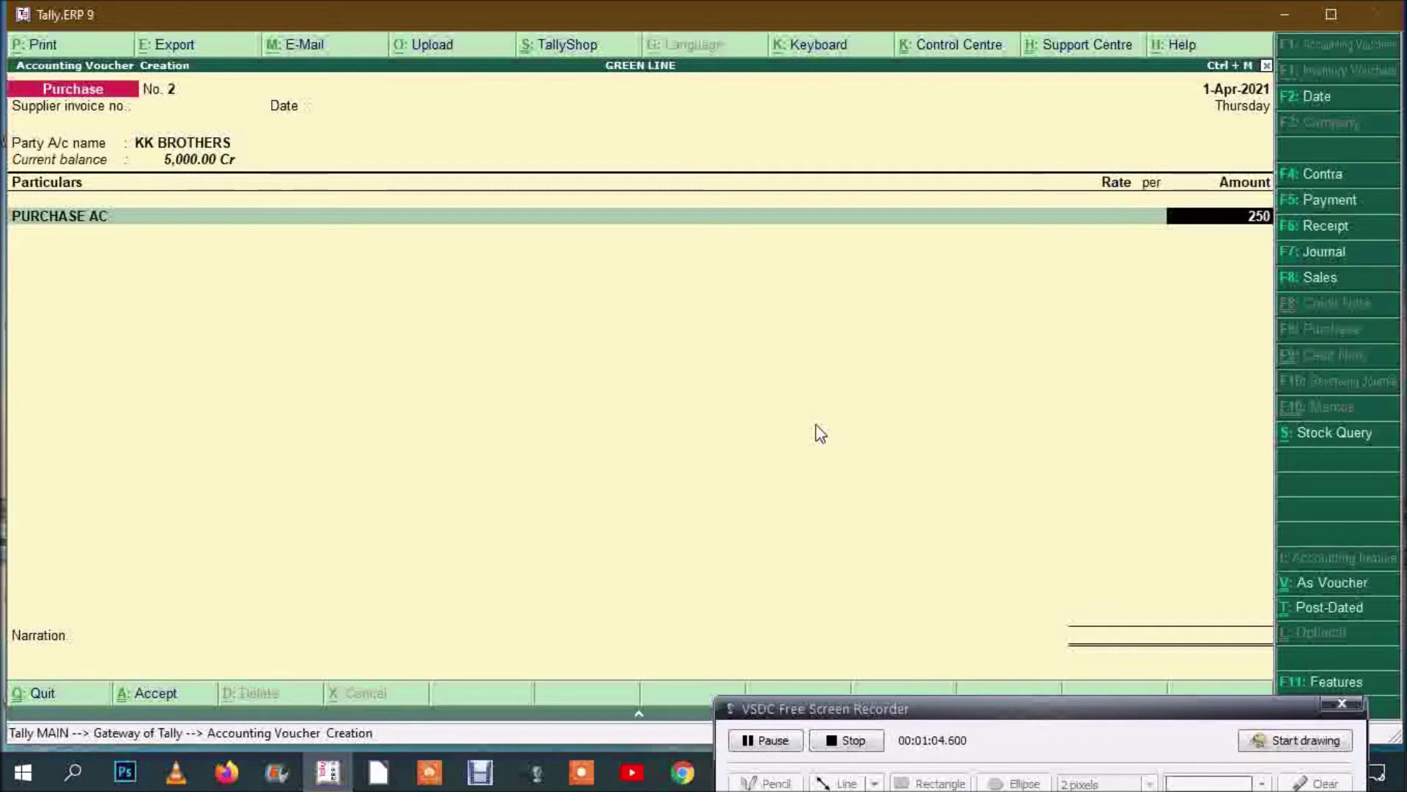
key(Return)
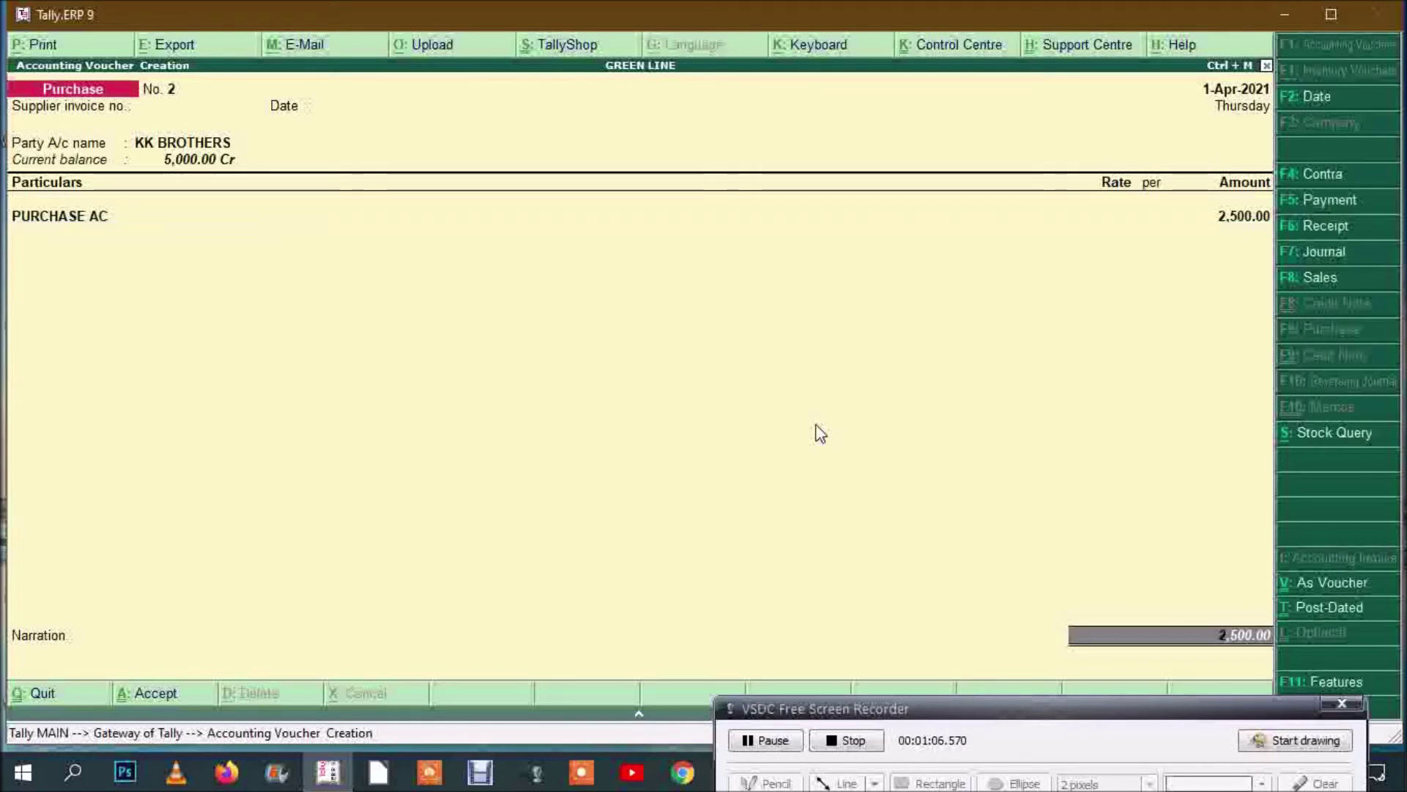
key(Return)
key(Return)
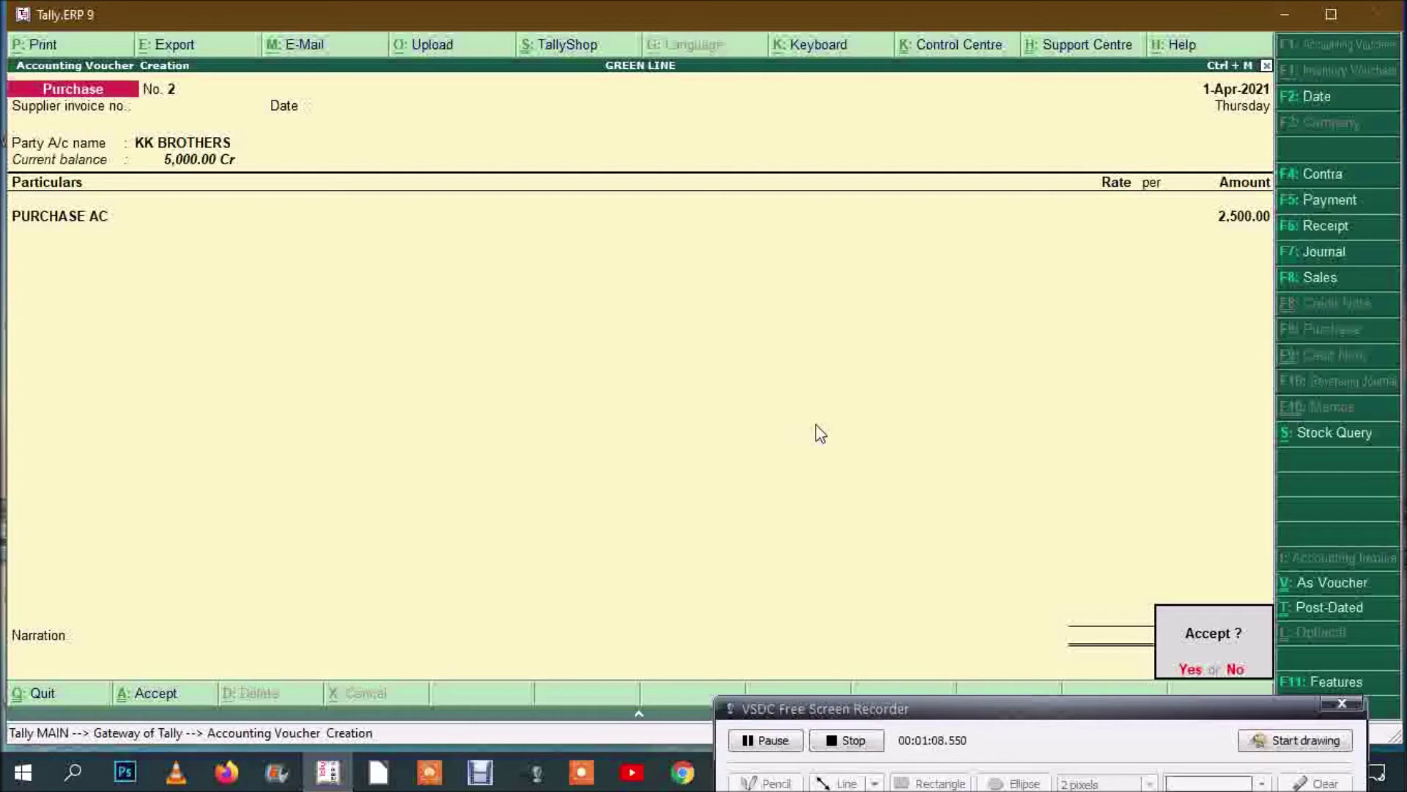
key(Return)
Step: Set KK BROTHERS as party of purchase voucher 3 with the invoice fields blank and default supplier details
key(Return)
key(Return)
text(KK)
key(Return)
key(Return)
key(Return)
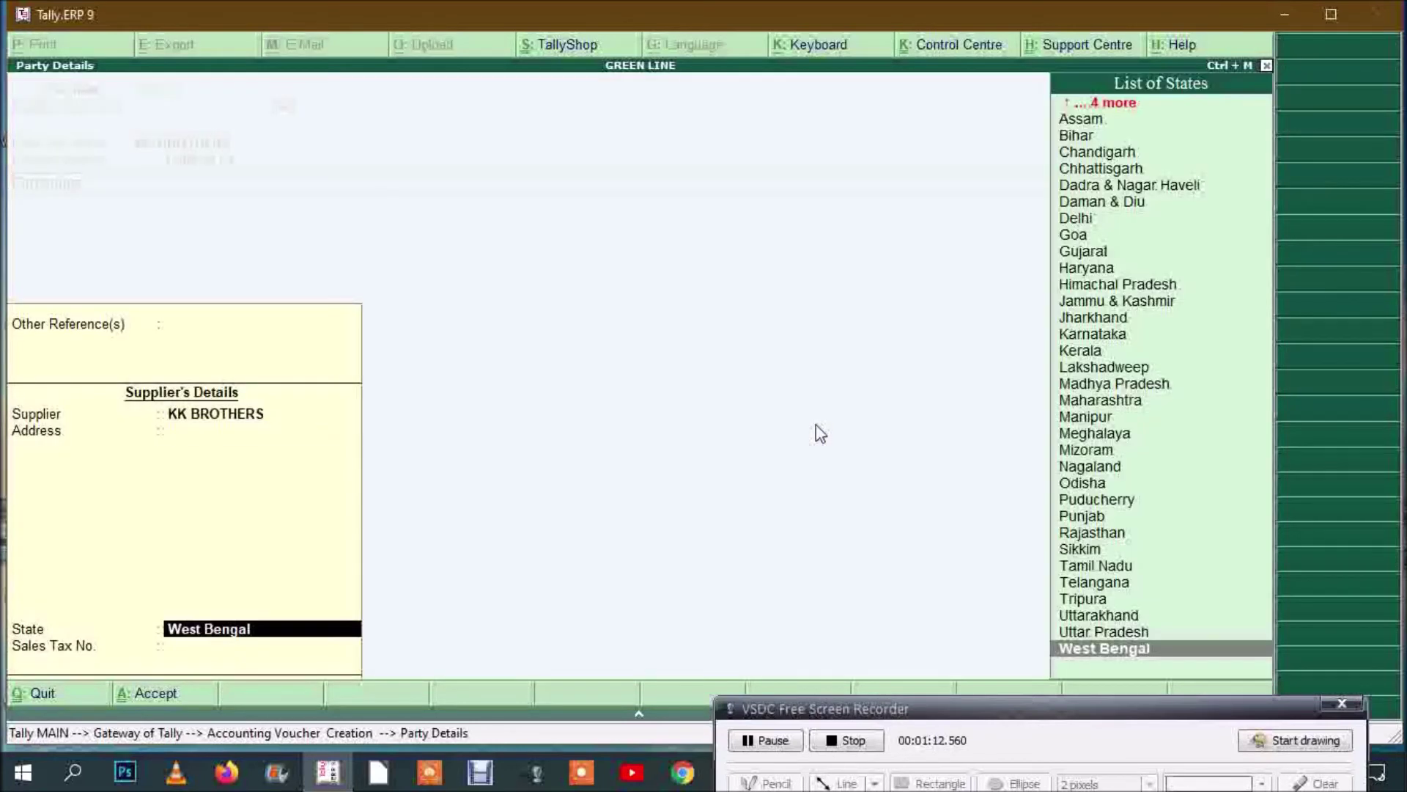
key(Return)
key(Return)
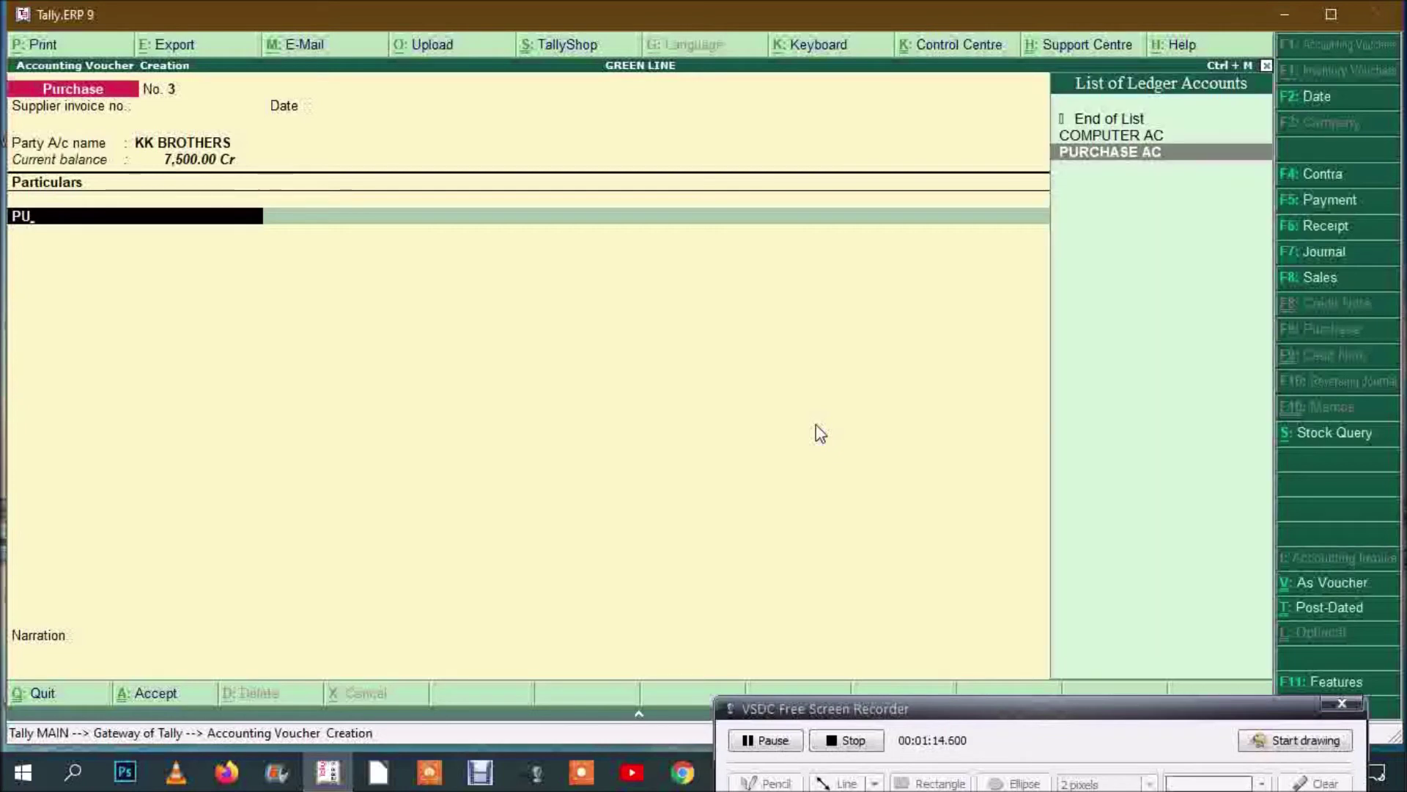
Step: Enter a PURCHASE AC line of 4,500 in purchase voucher 3 and save it without a narration
key(Return)
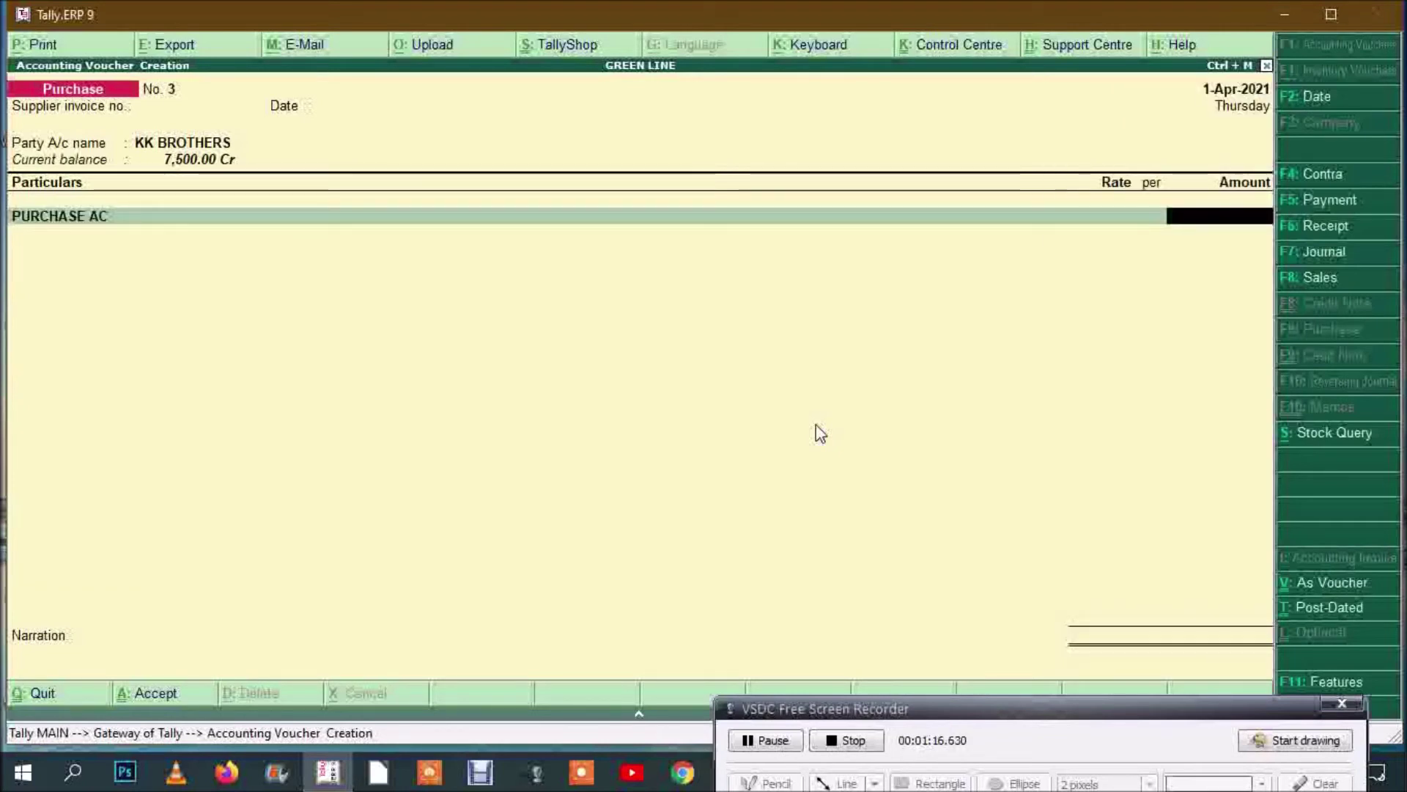
text(45)
key(Return)
key(Return)
key(Return)
key(Return)
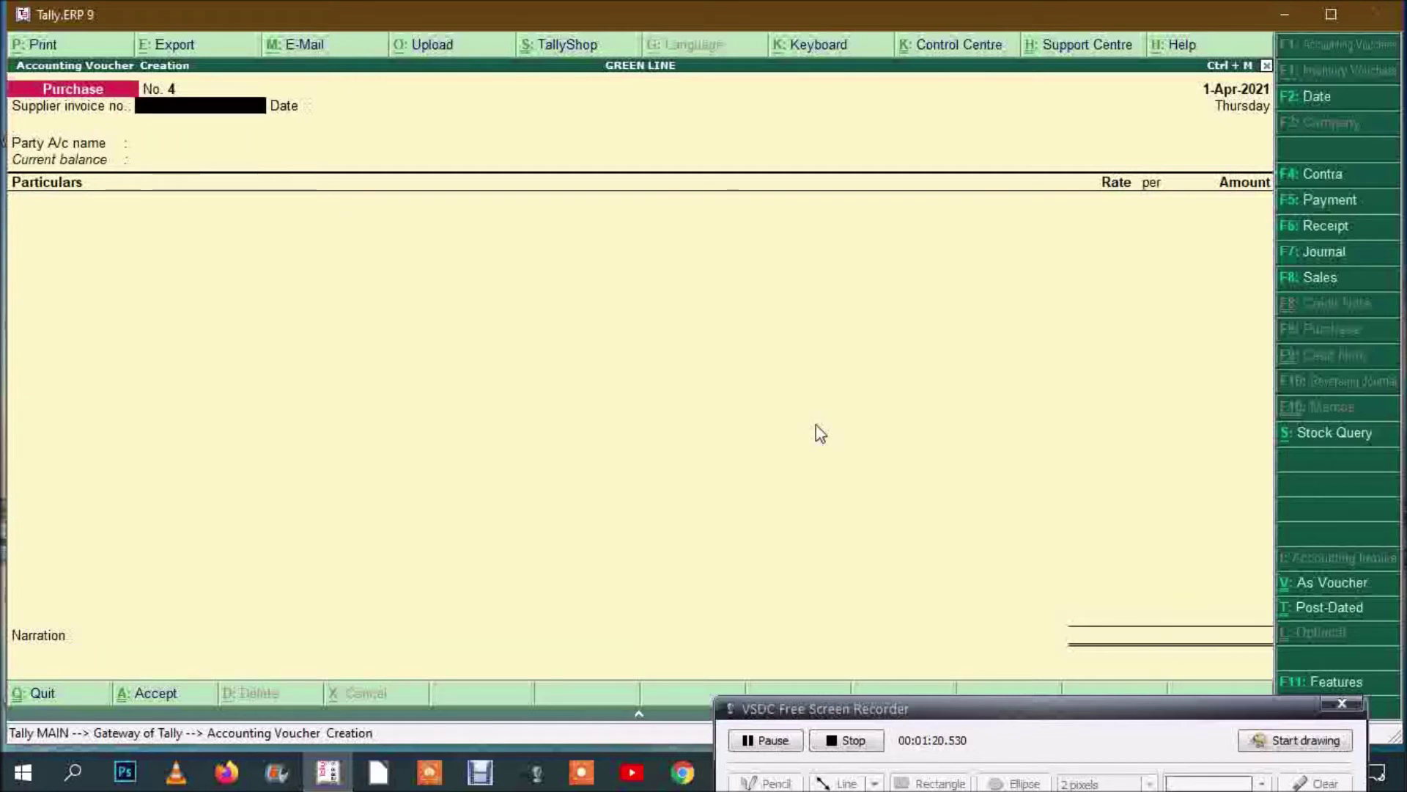
Step: Set GK ENTERPRISE as party of purchase voucher 4 with the invoice fields blank and default supplier details
key(Return)
key(Return)
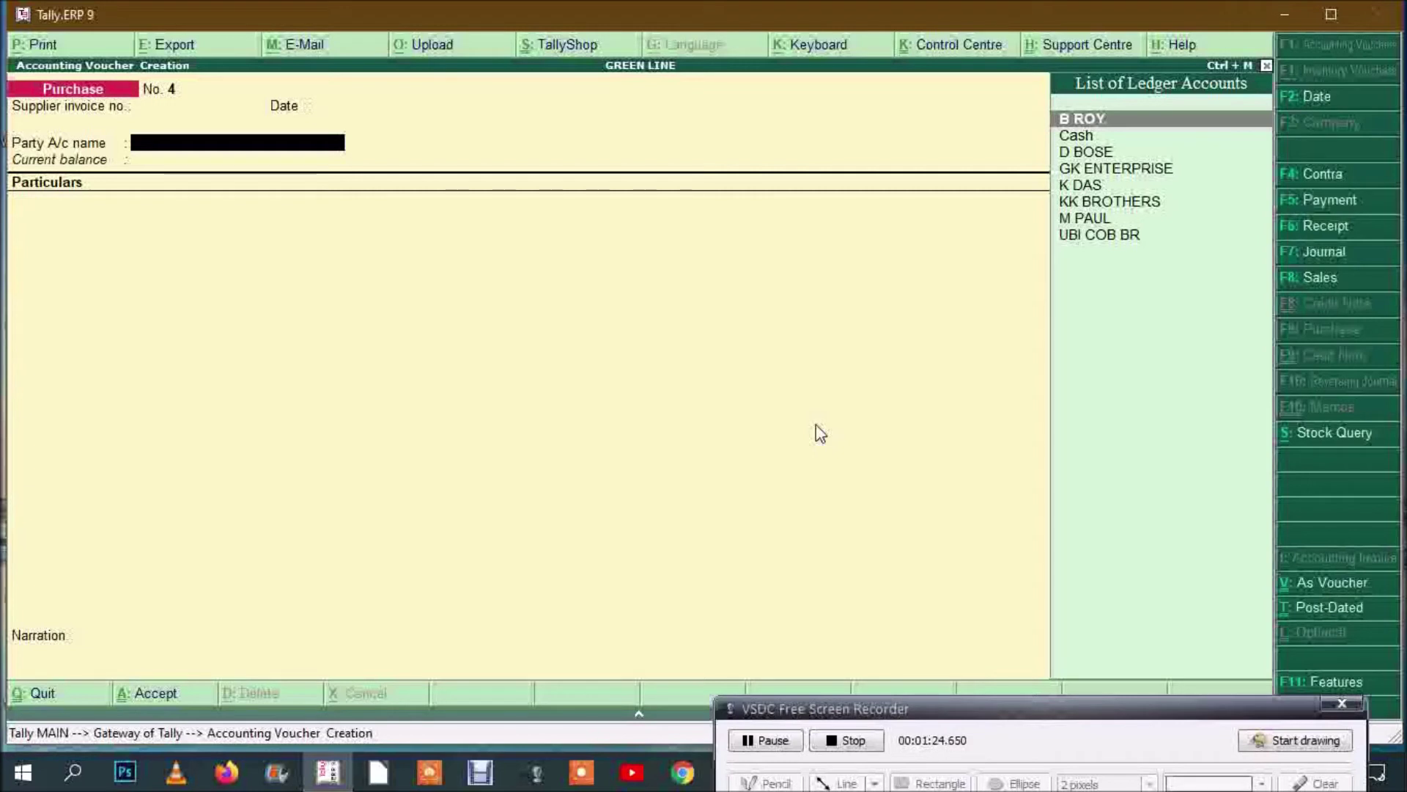
text(K)
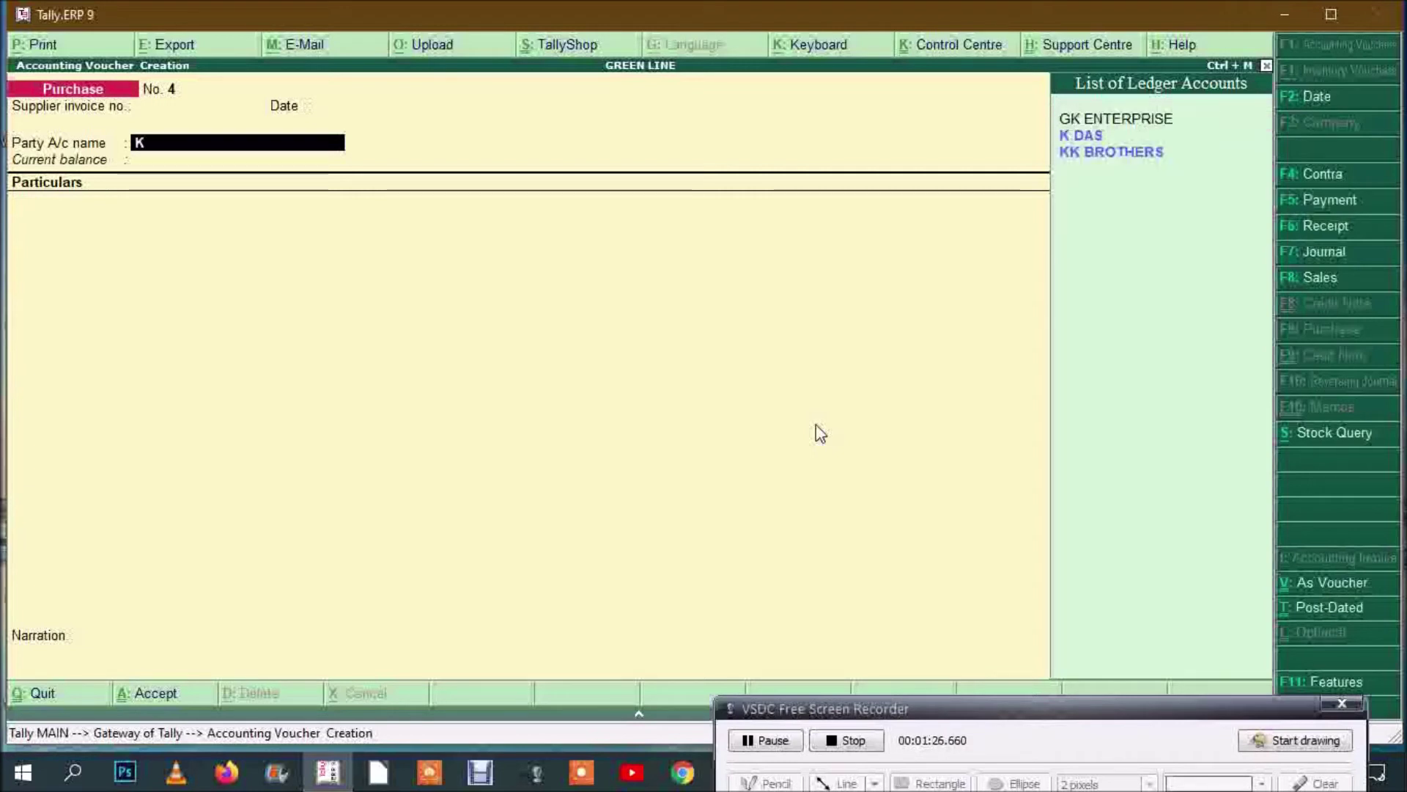
key(BackSpace)
text(GK)
key(Return)
key(Return)
key(Return)
key(Return)
key(Return)
Step: Enter a PURCHASE AC line of 5,500 in the GK ENTERPRISE purchase voucher and save it without a narration
text(PU)
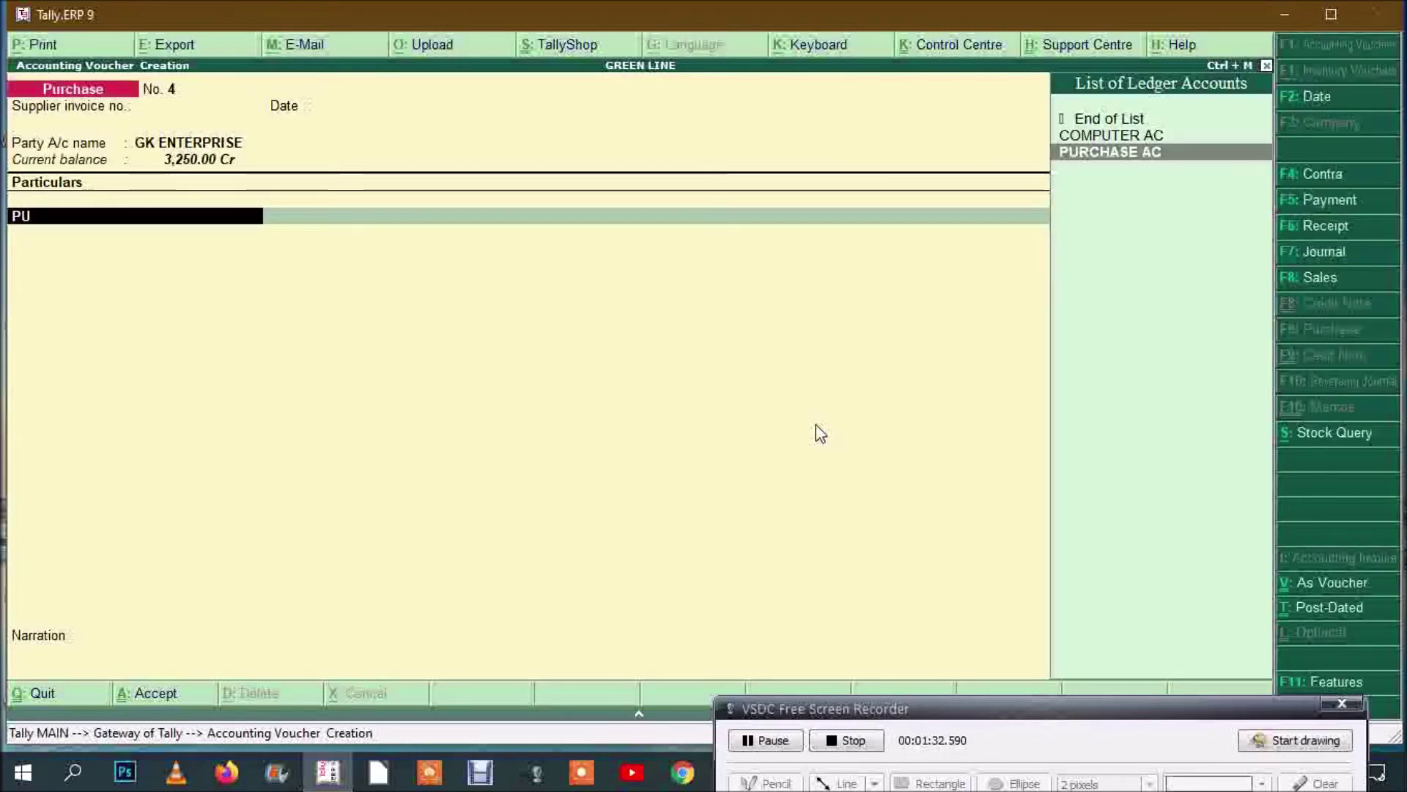
key(Return)
text(5500)
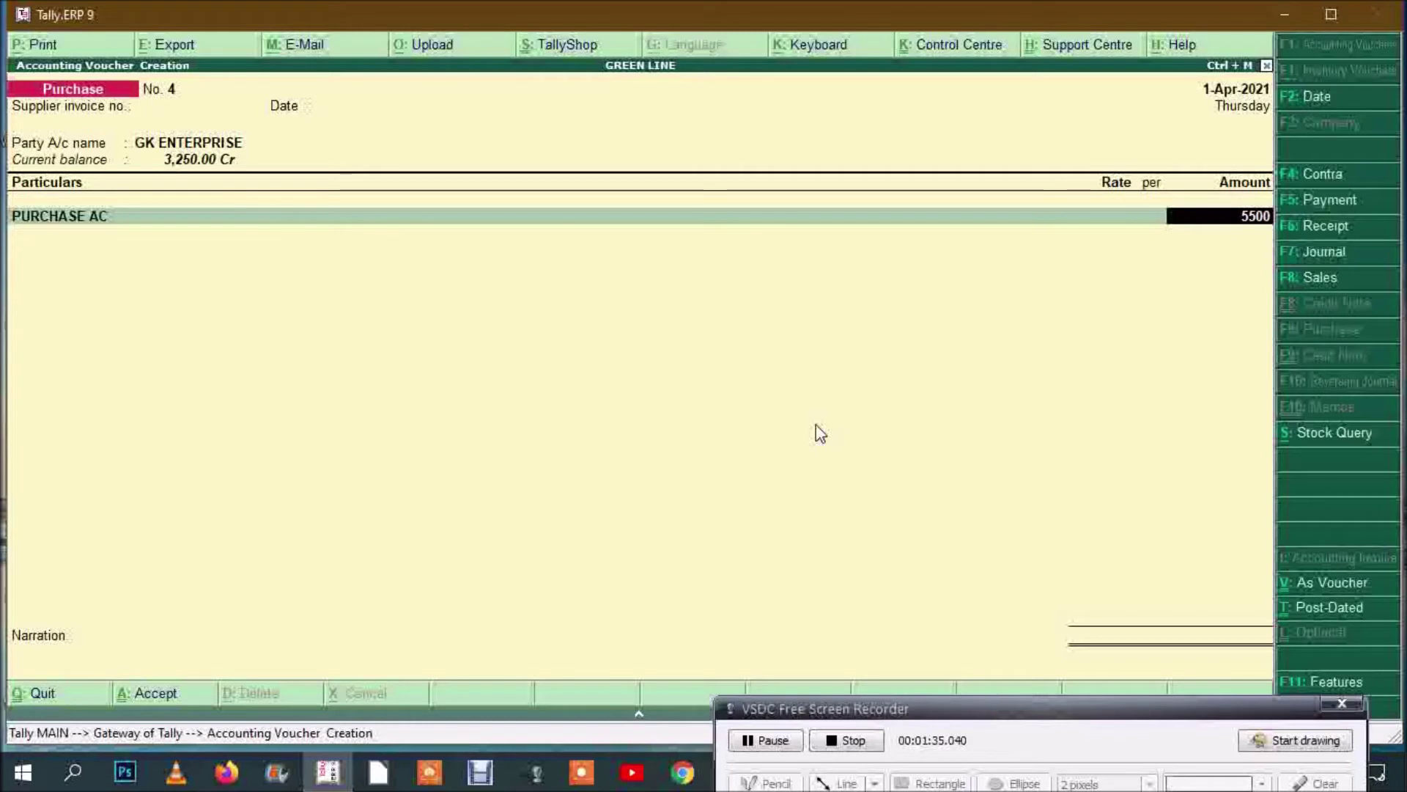
key(Return)
key(Return)
key(Return)
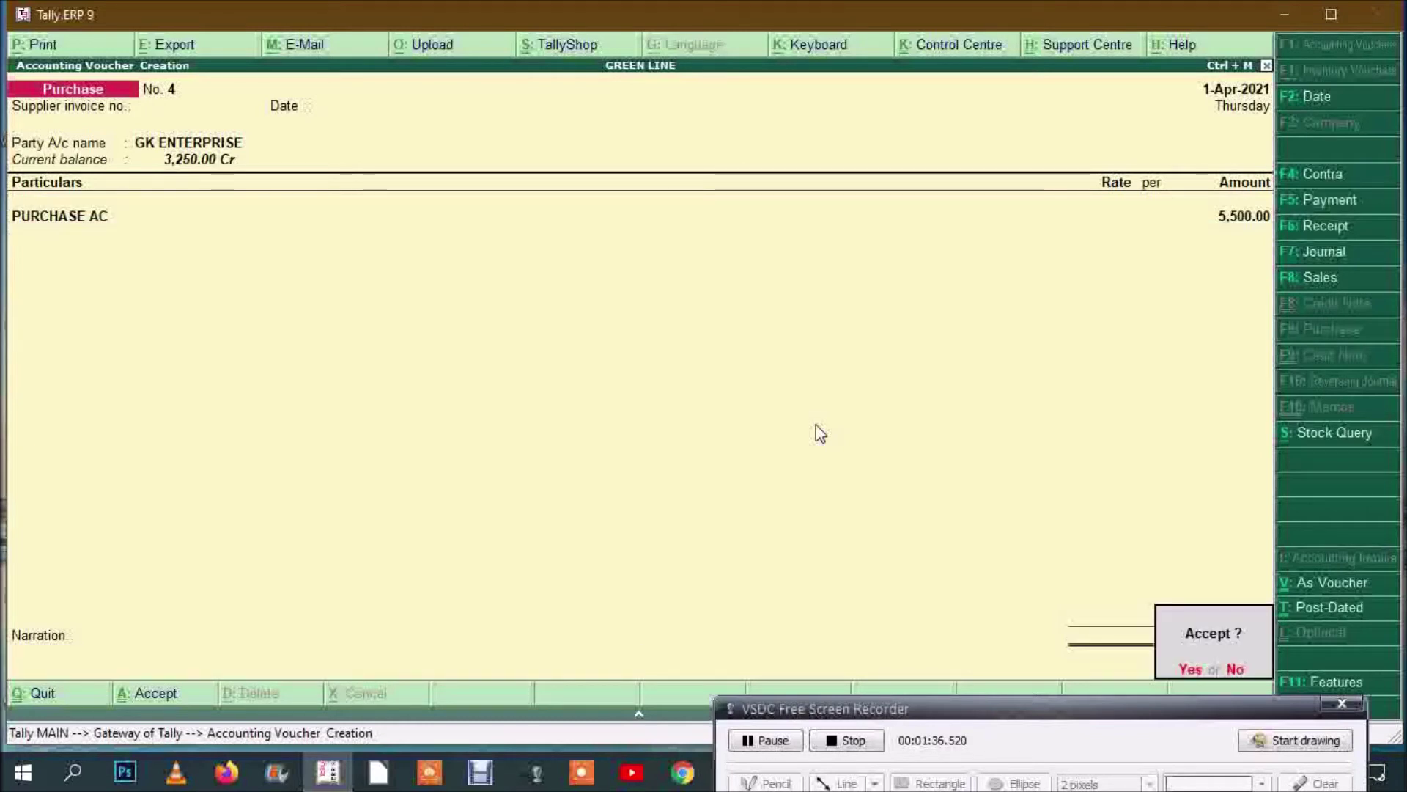
key(Return)
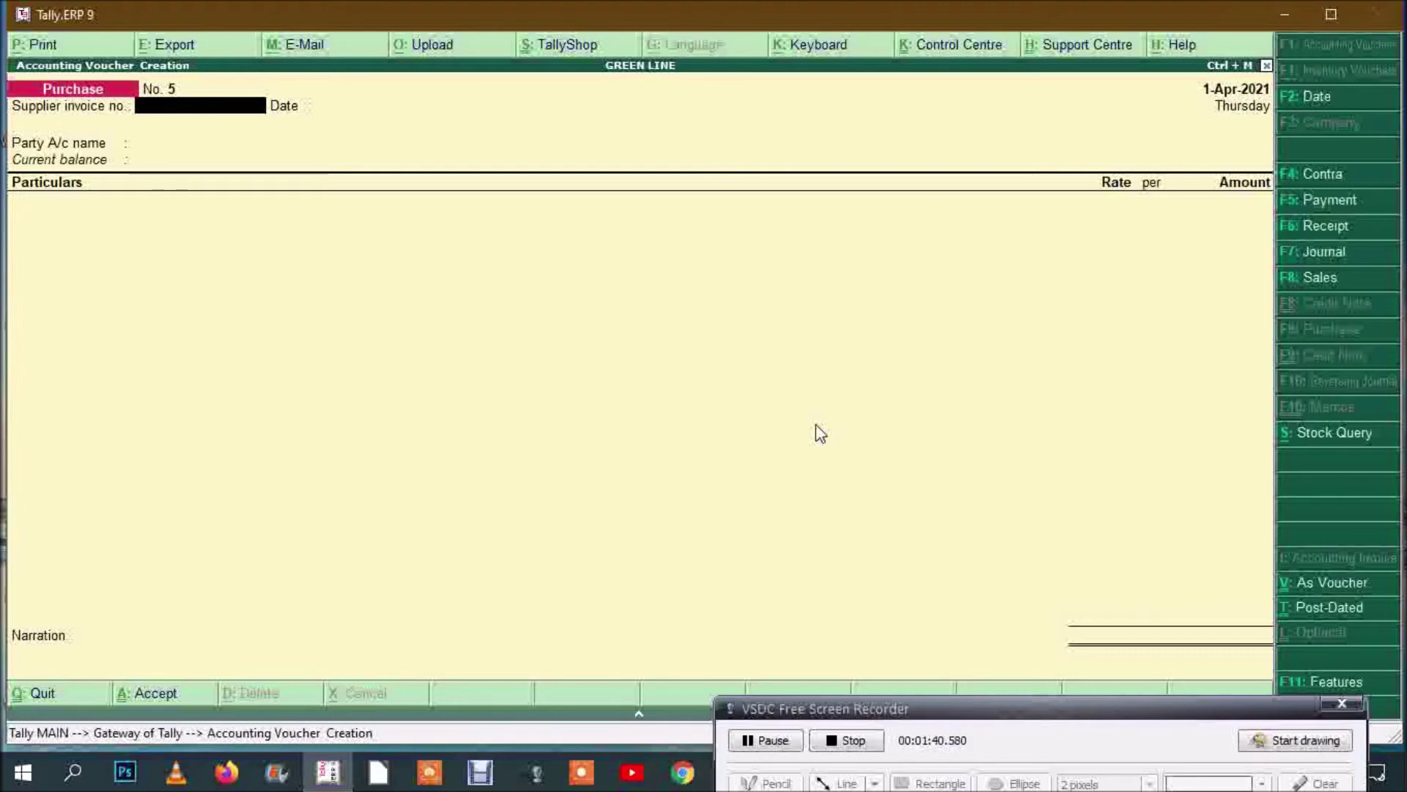
Step: Leave voucher entry and check the purchase total in the company's Profit & Loss A/c report
key(Escape)
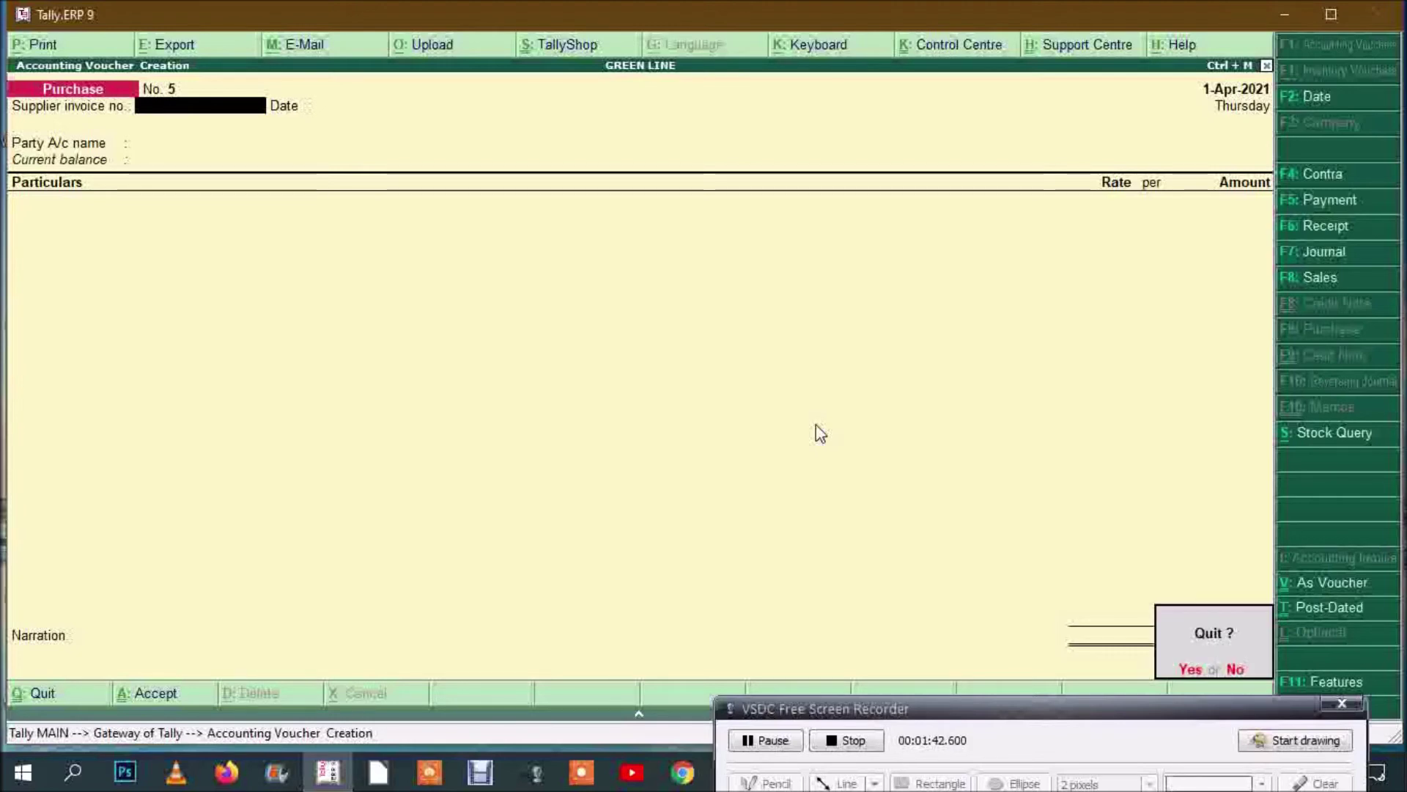
key(Return)
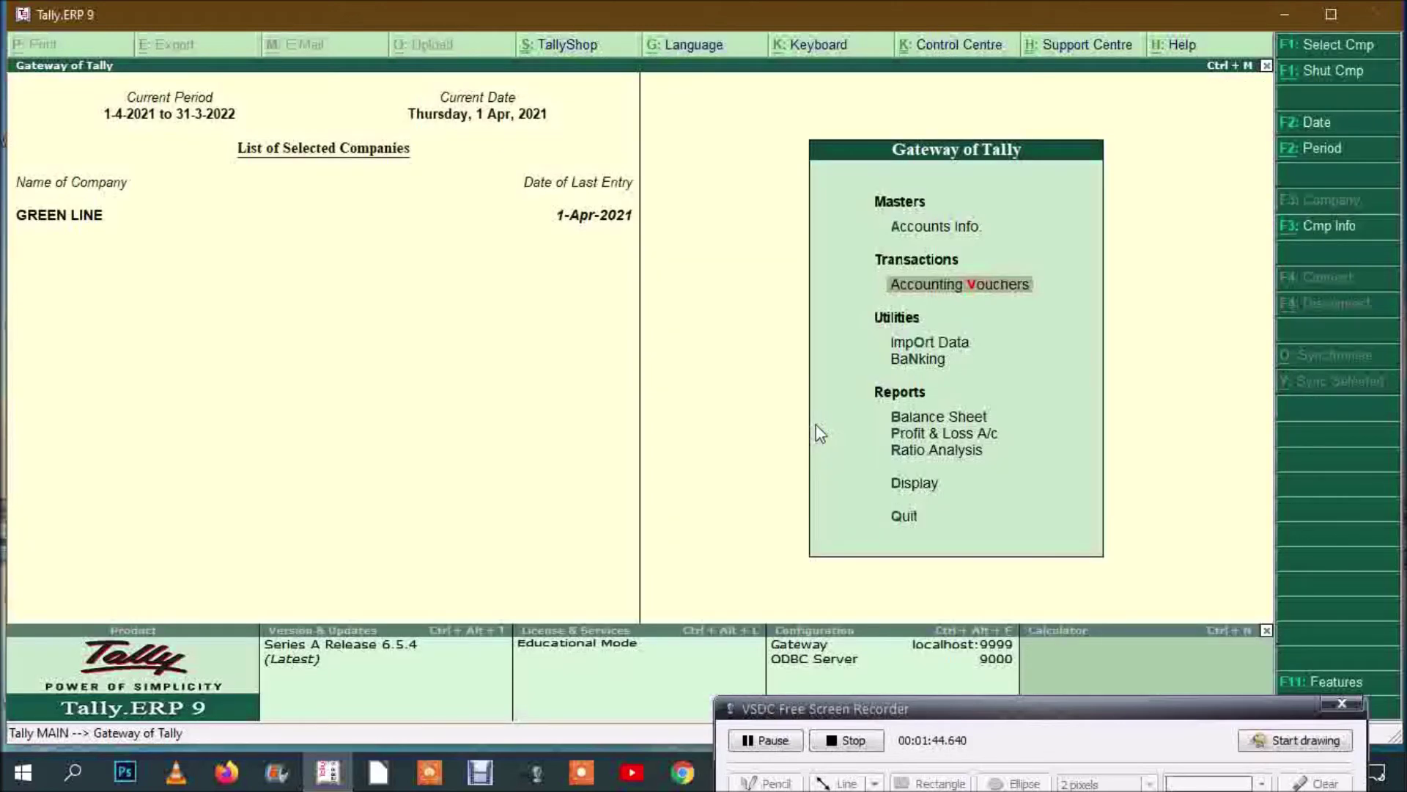
key(p)
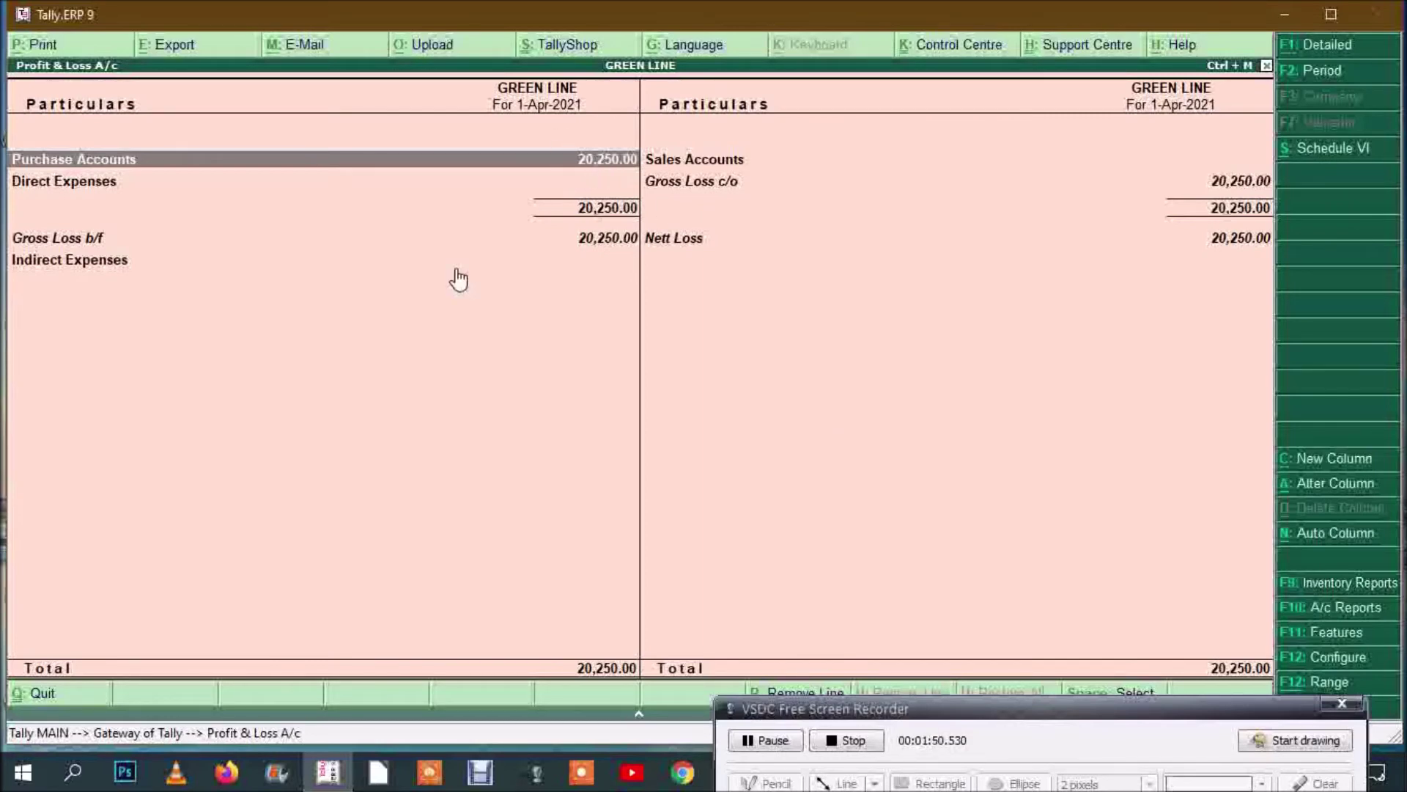
key(Escape)
Step: Start a sales voucher with a blank reference number and Cash as the party account
key(v)
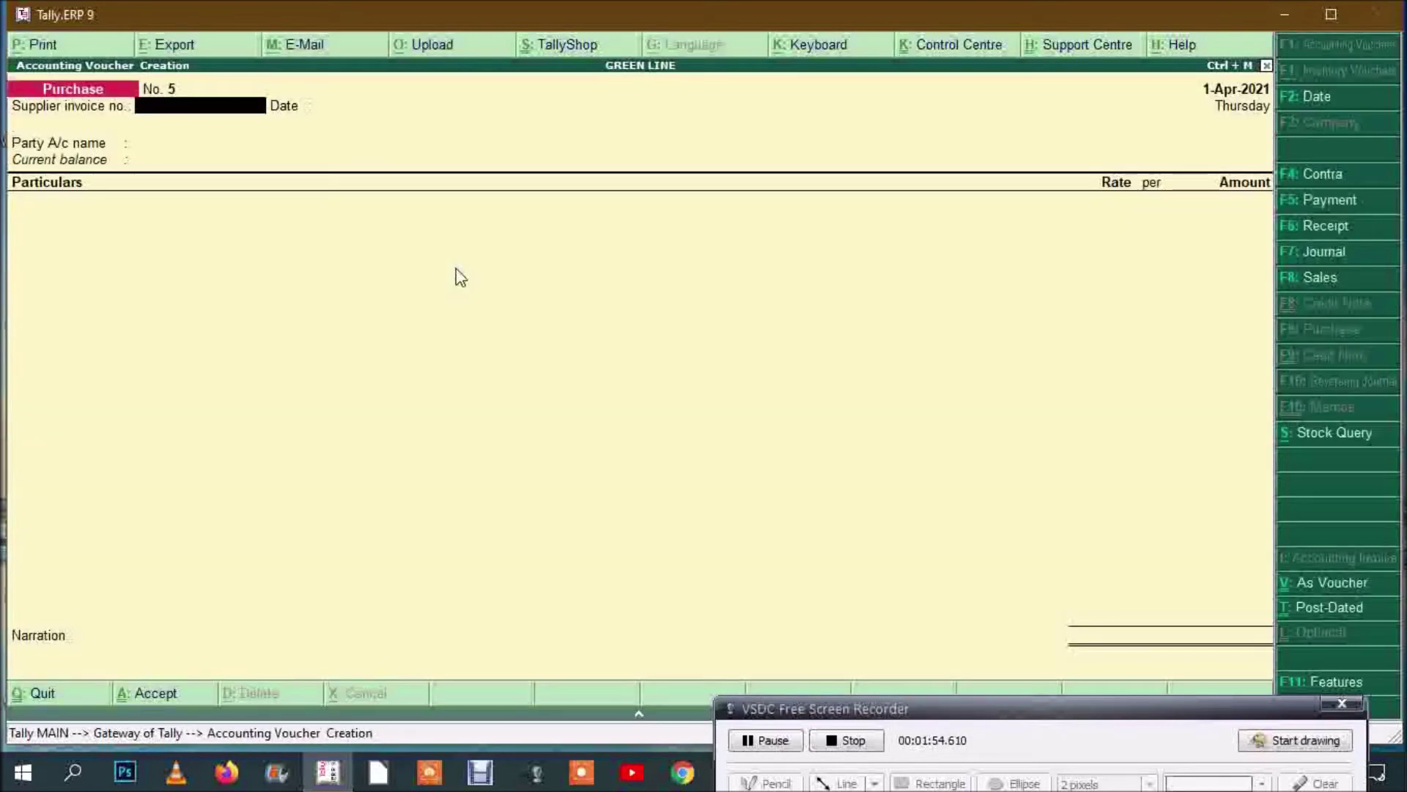
key(F8)
key(Return)
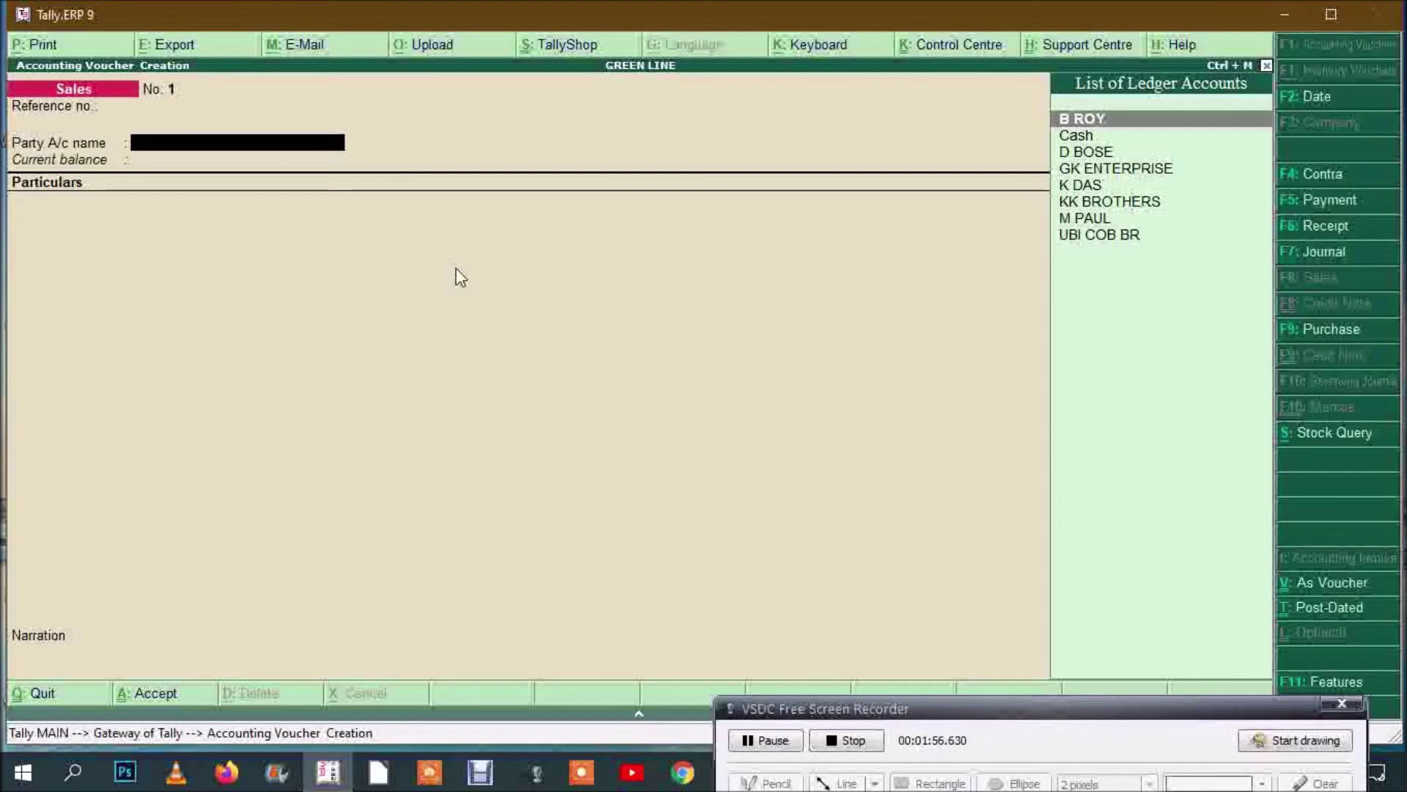
text(c)
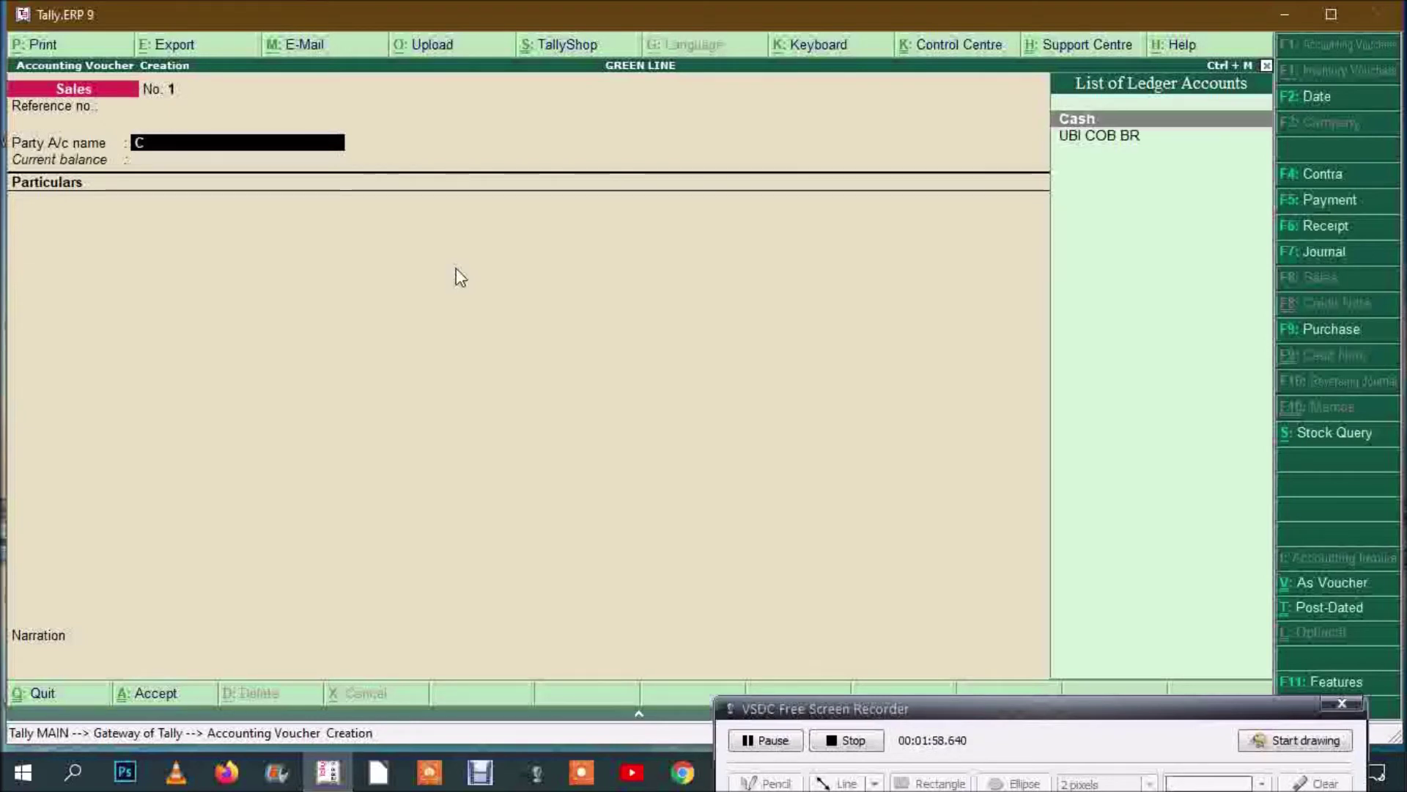
key(Return)
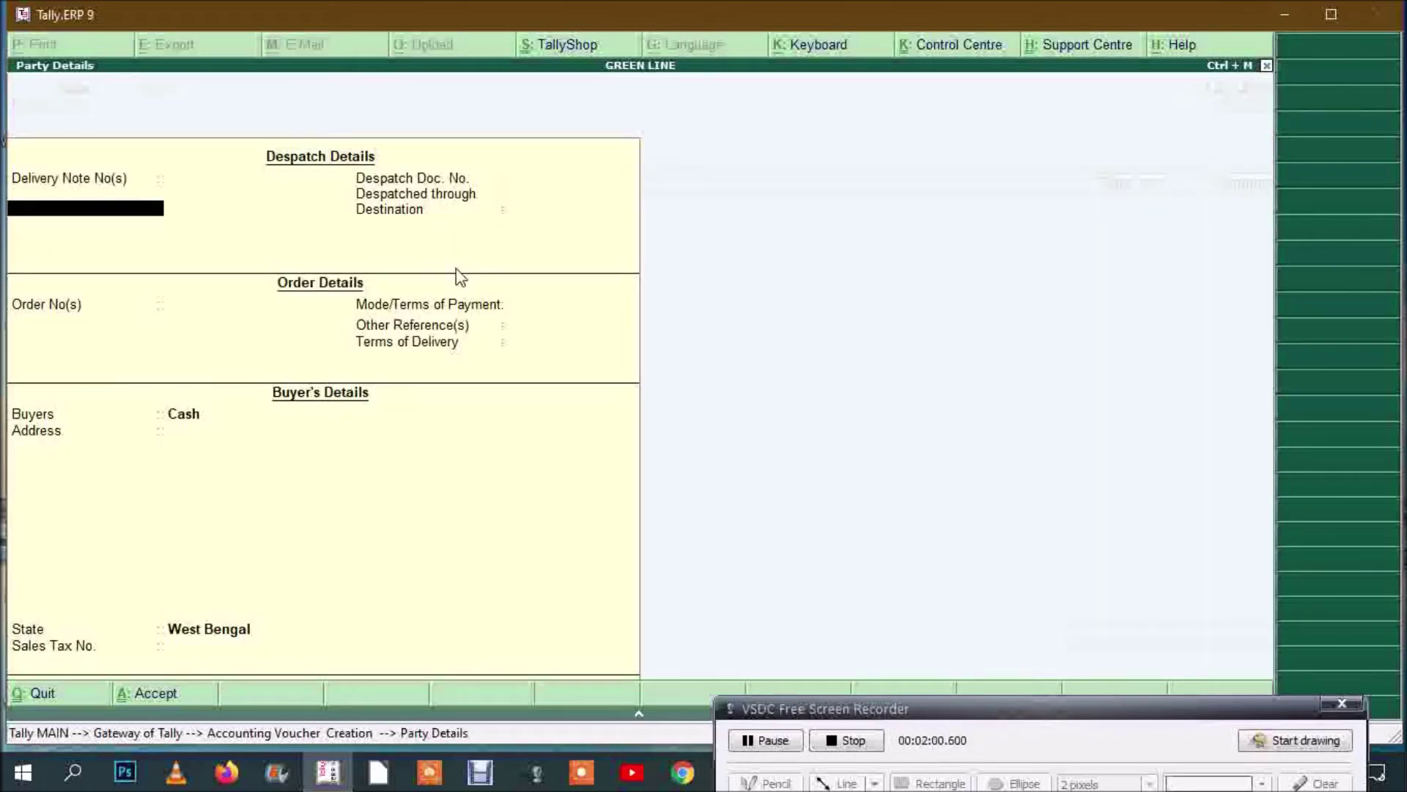
Step: Accept the party details of the cash sale with despatch and order fields blank and default buyer details
key(Return)
key(Return)
key(Return)
key(Return)
key(Return)
key(Return)
key(Return)
key(Return)
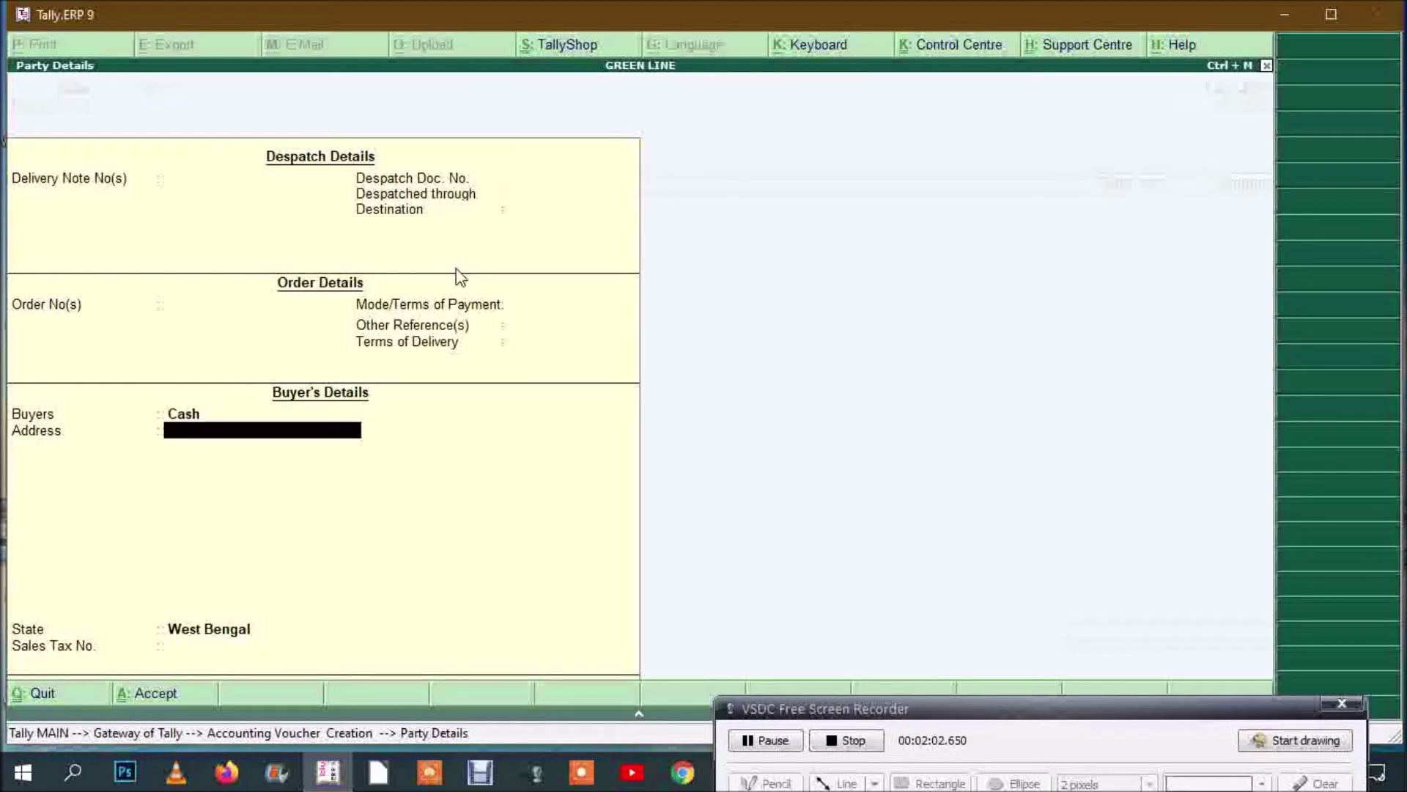
key(Return)
key(Return)
key(Return)
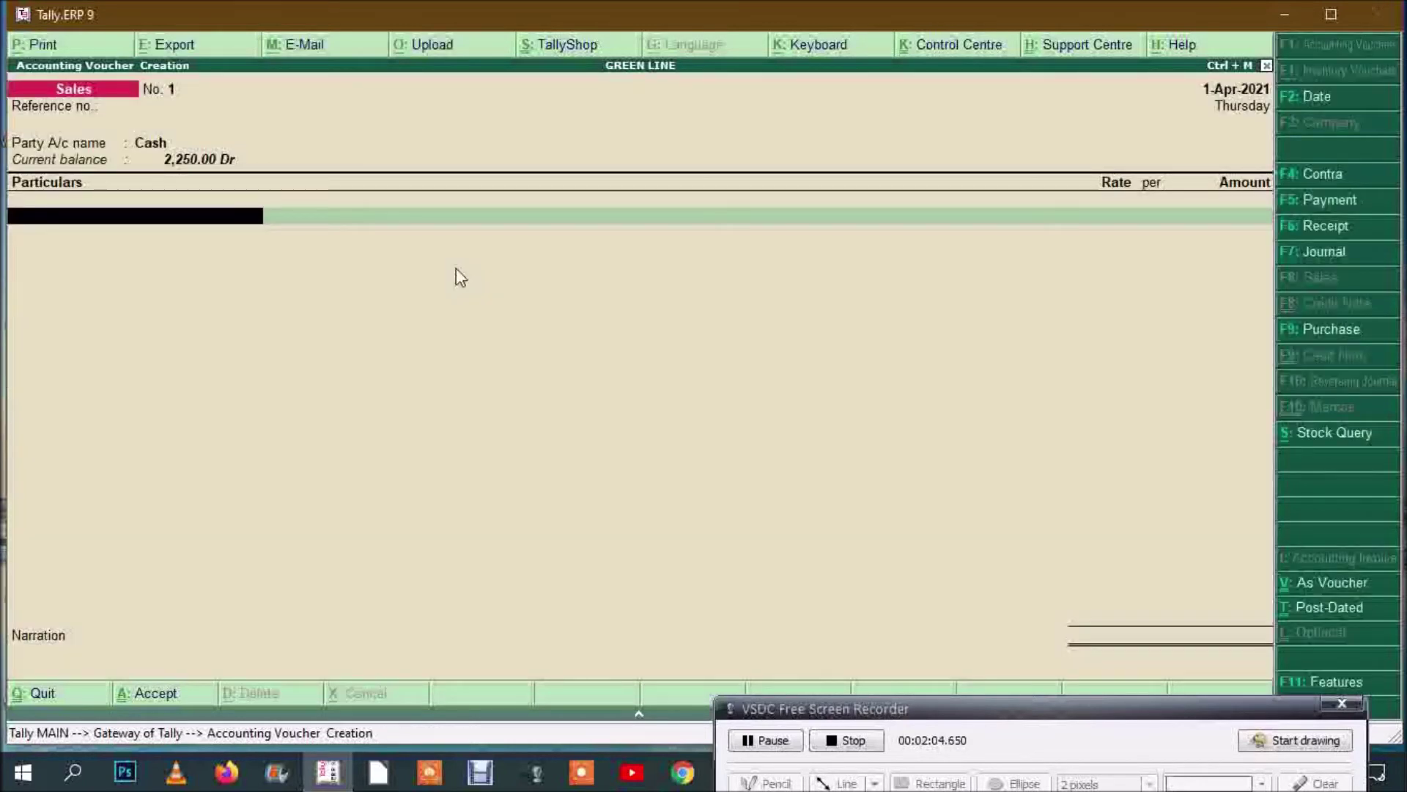
Step: Enter SALES AC for 1,500 as the first line of the cash sales voucher
text(SA)
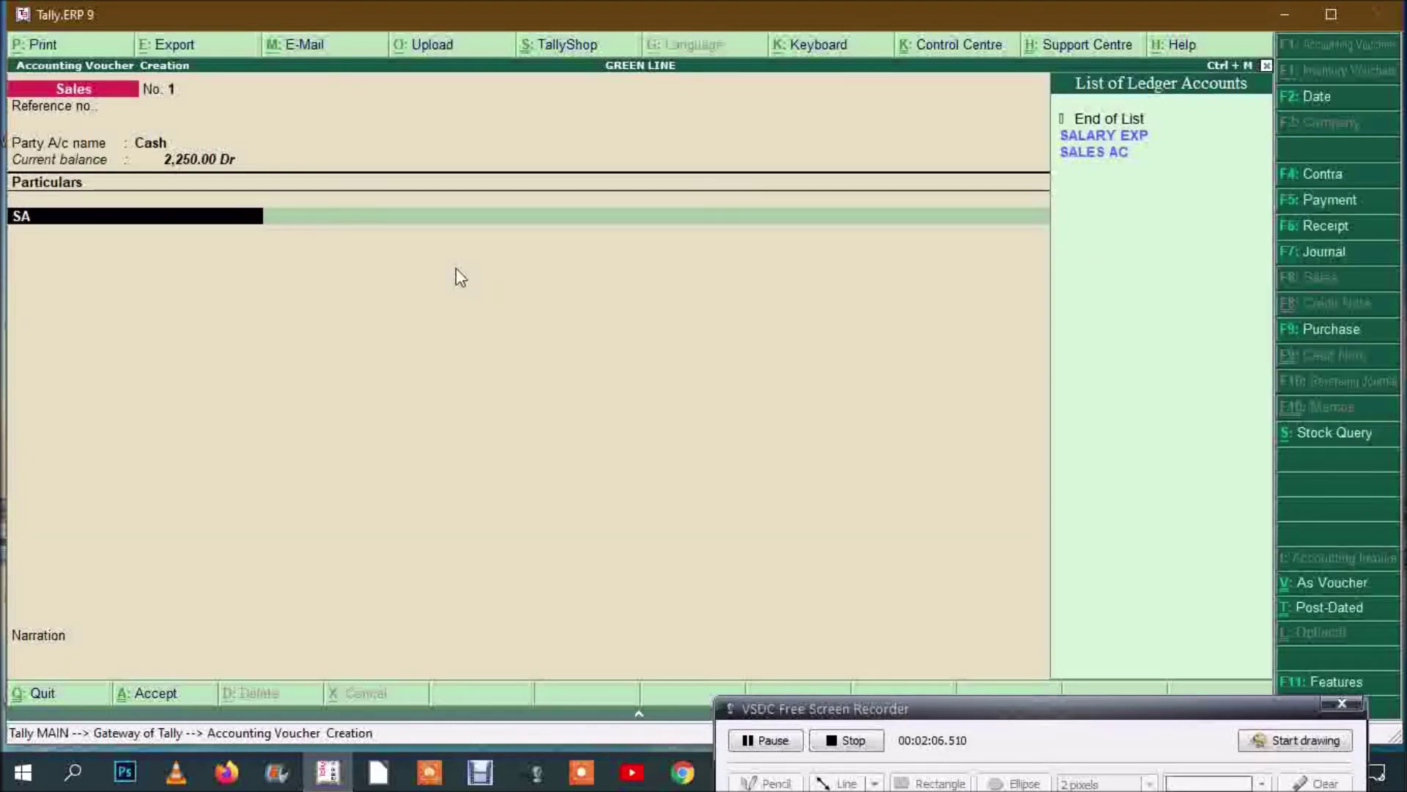
key(Down)
key(Down)
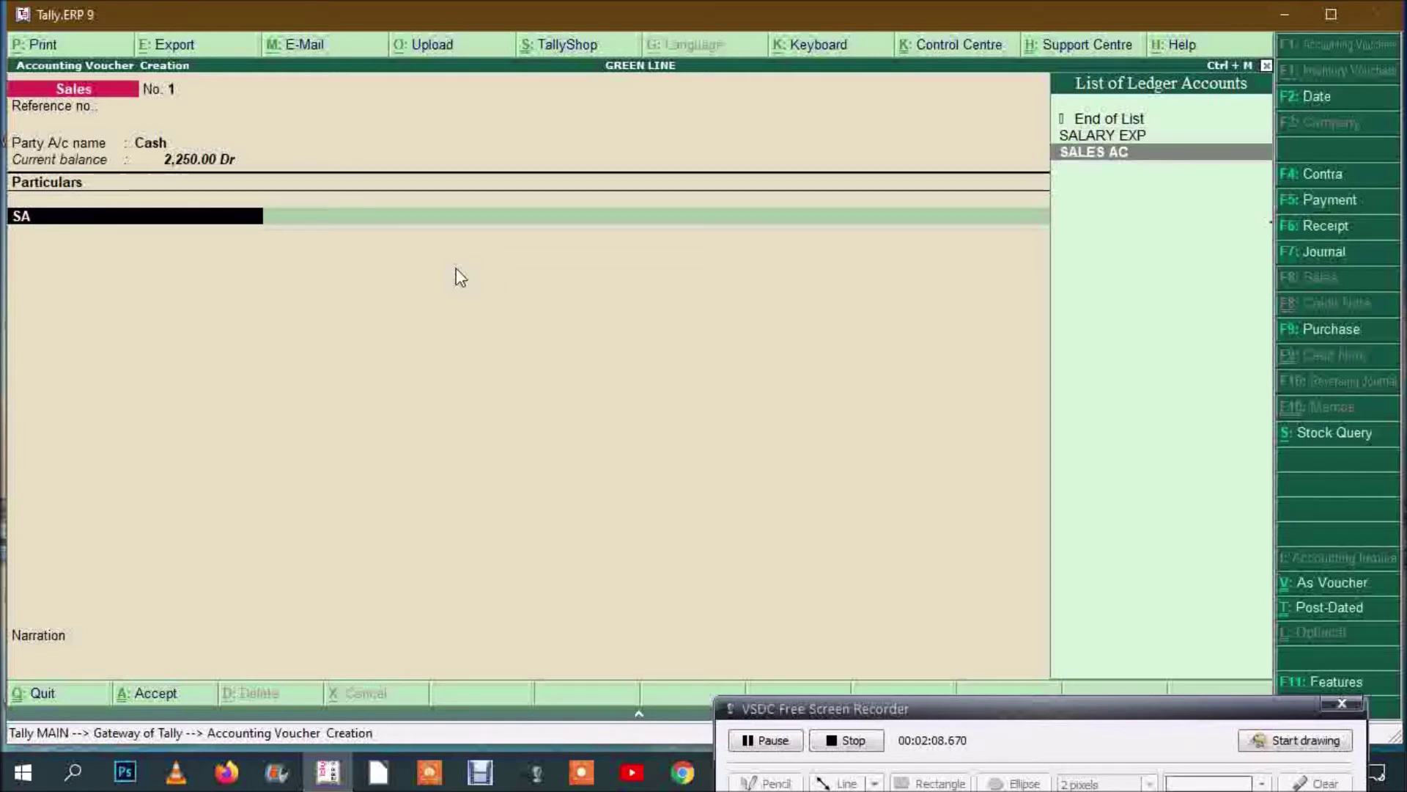
key(Return)
text(1500)
key(Return)
Step: Add a second SALES AC line of 1,000 to the cash sales voucher, leaving the rate blank
text(SA)
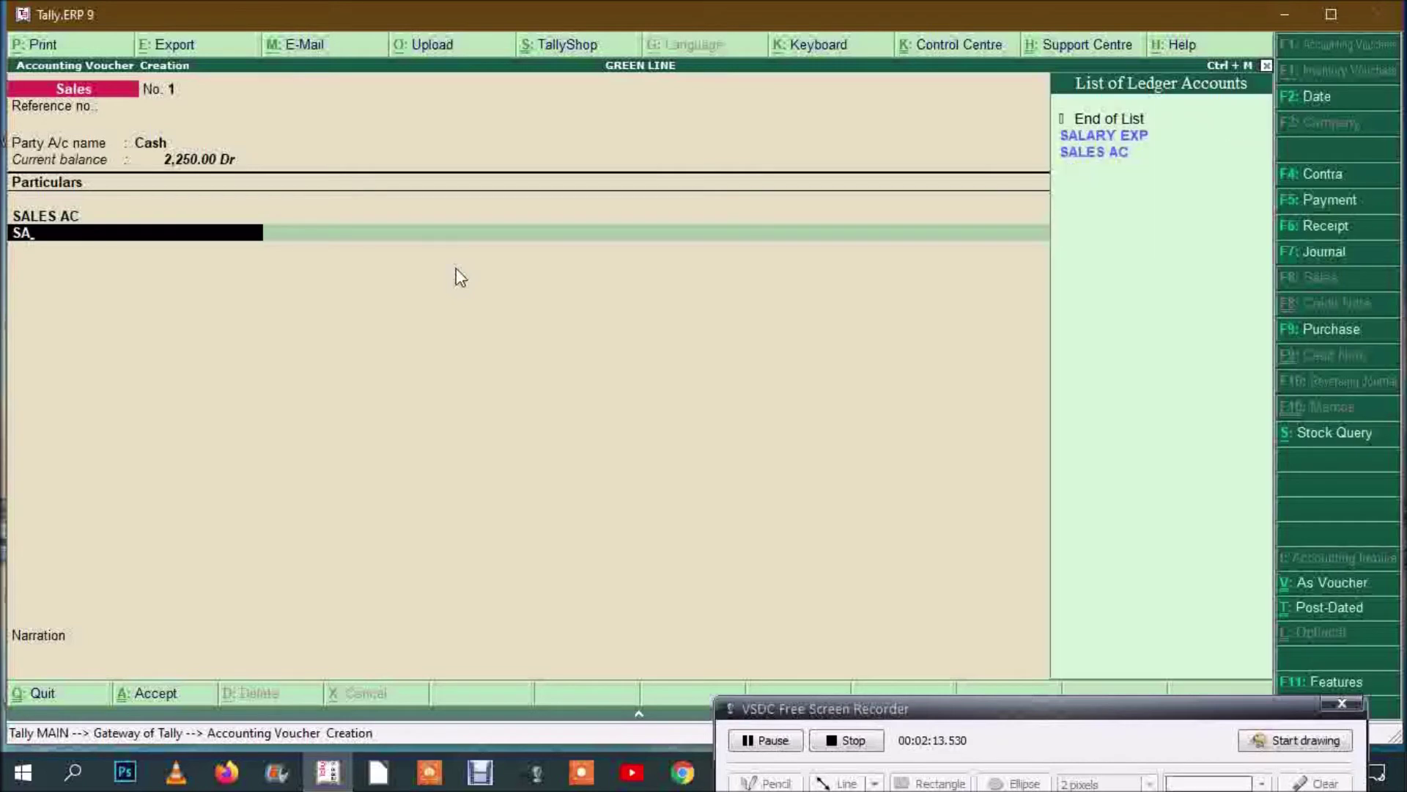
key(Down)
key(Return)
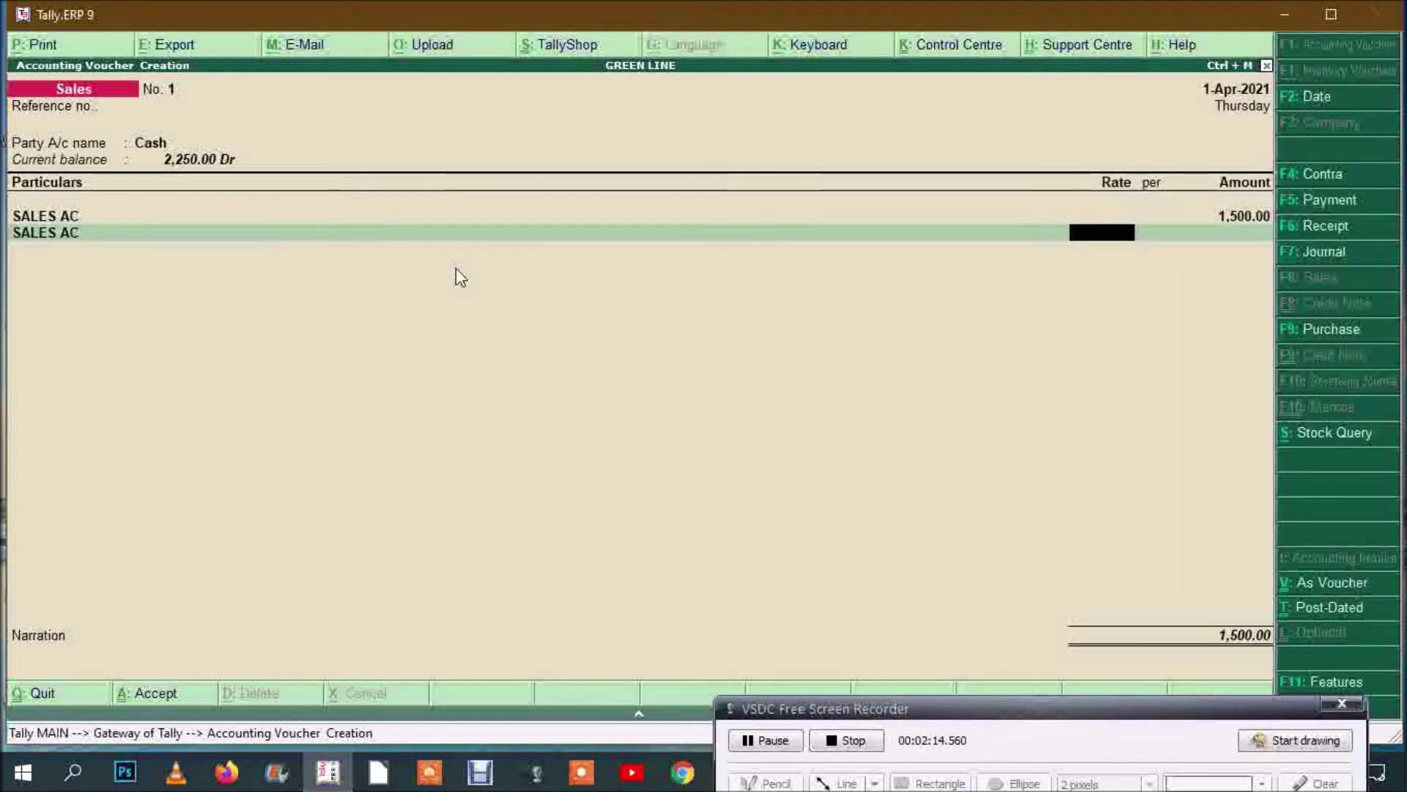
text(10000)
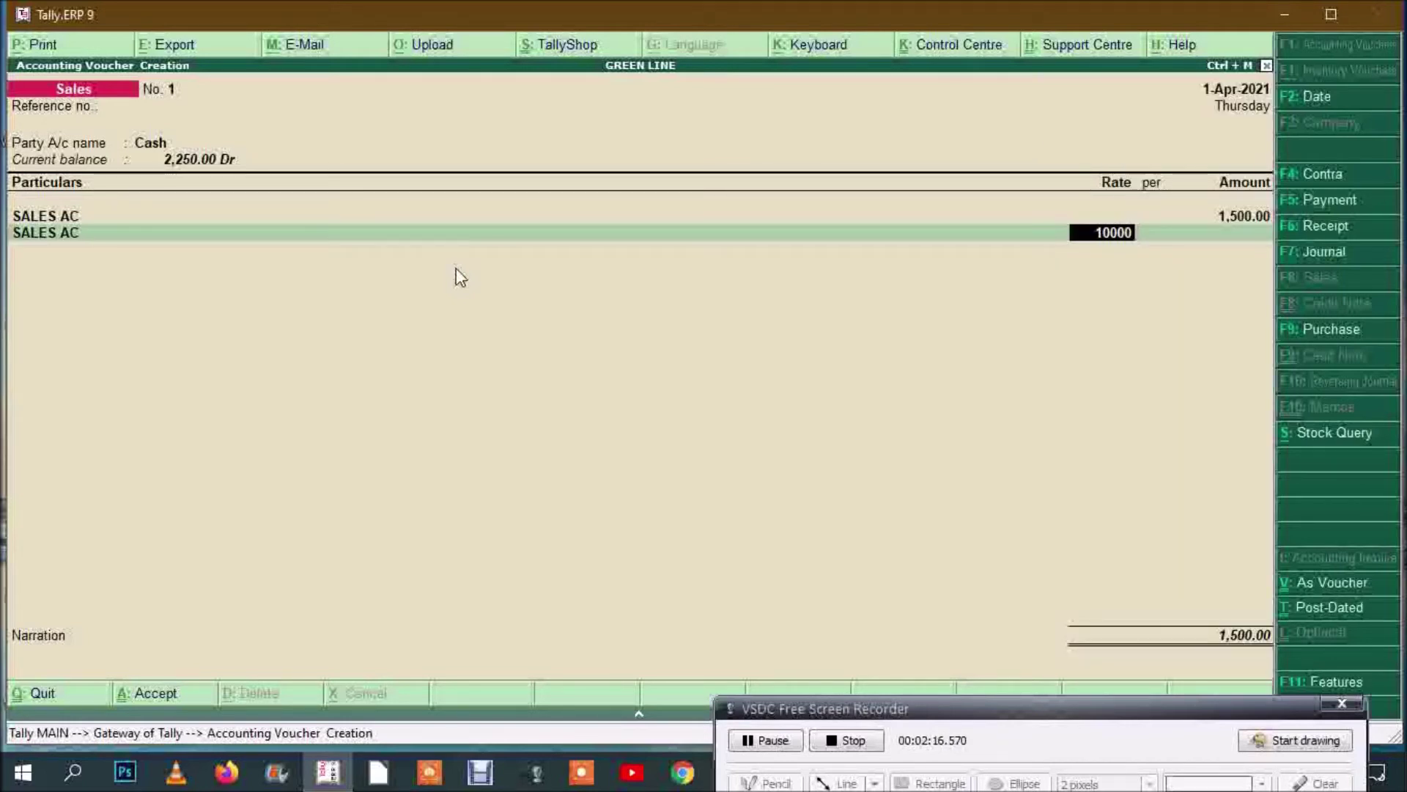
key(BackSpace)
key(BackSpace)
key(BackSpace)
key(BackSpace)
key(BackSpace)
text(1000)
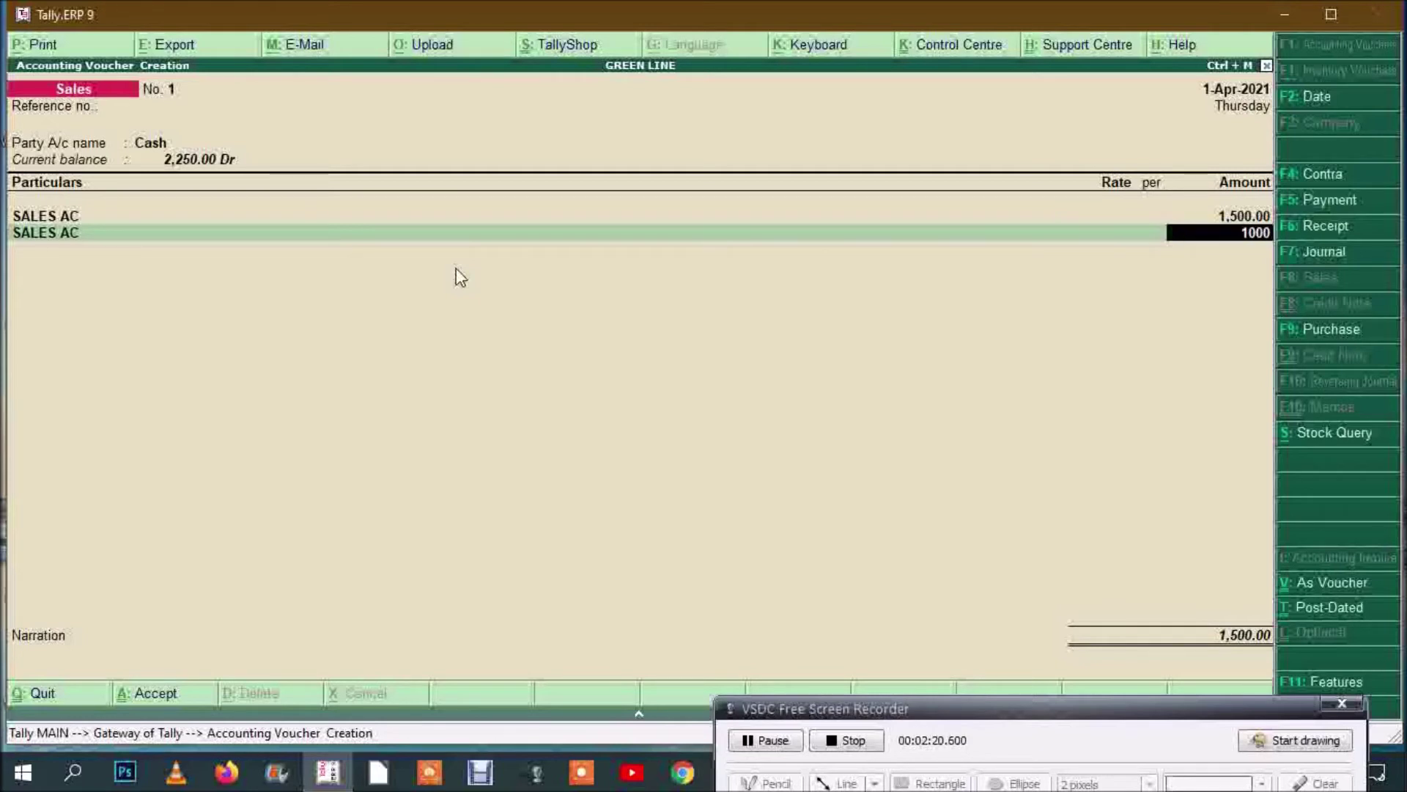
key(Return)
Step: Add a third SALES AC line of 1,500 to the cash sales voucher, with no rate
text(SA)
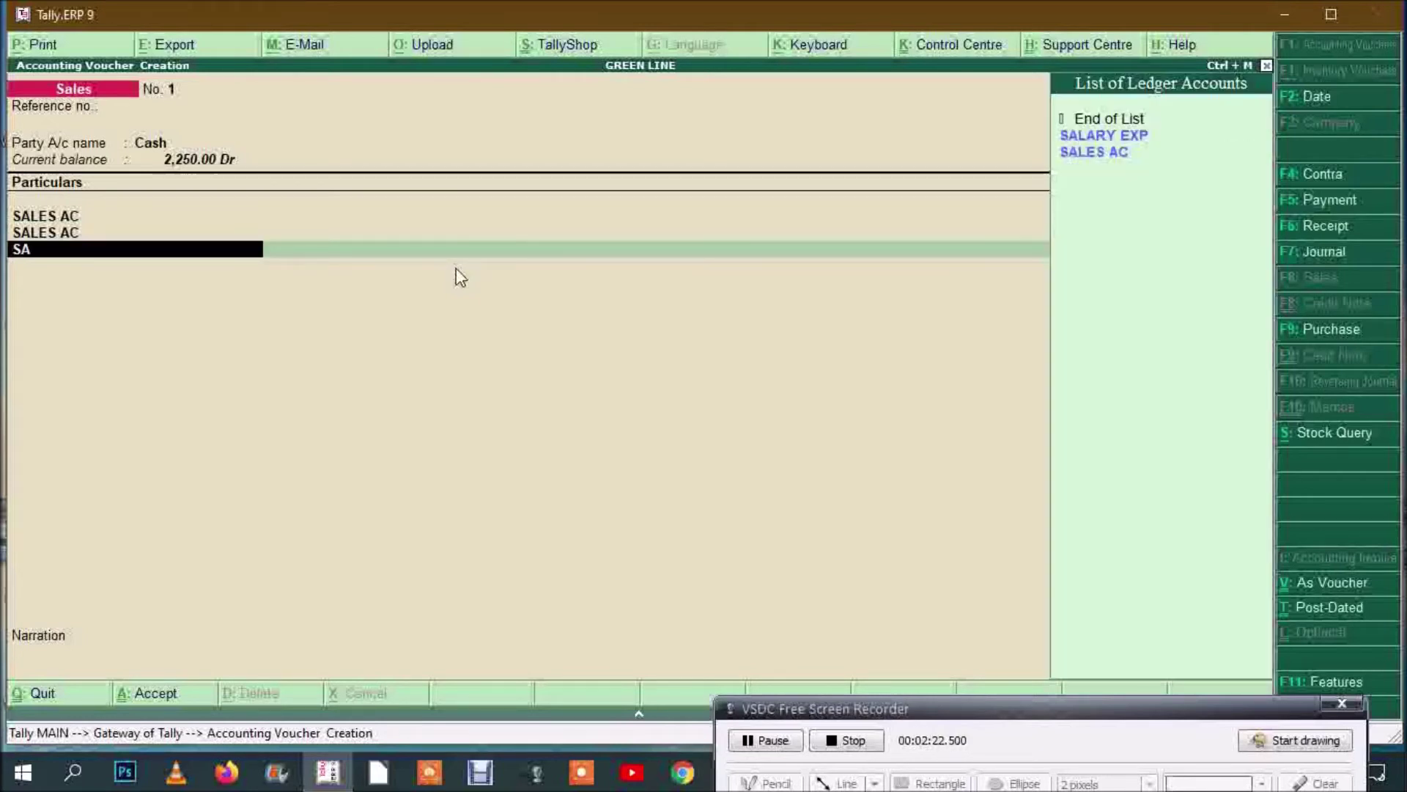
key(Return)
key(Return)
text(1)
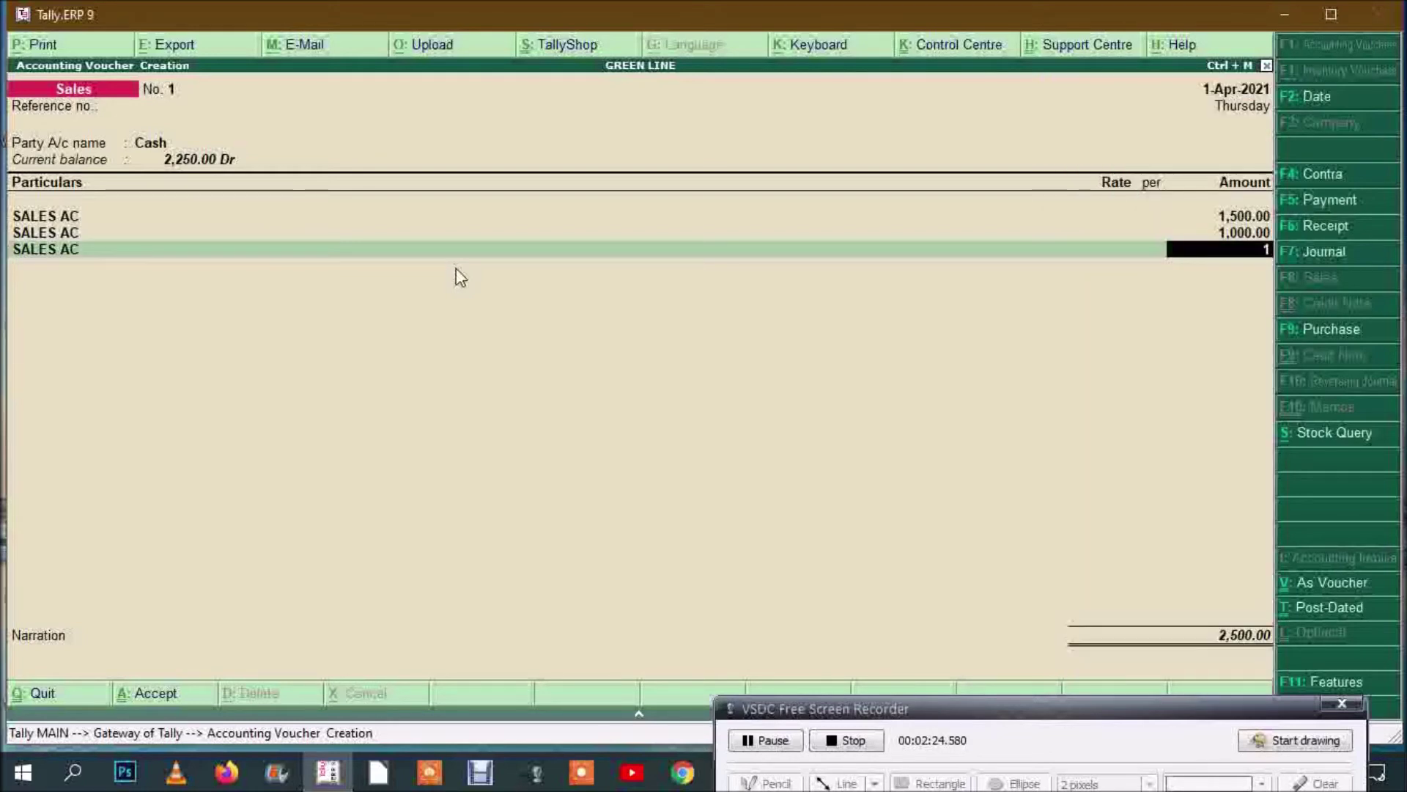
text(,500)
key(Return)
Step: Add a fourth SALES AC line of 1,500 to the cash sales voucher, with no rate
text(SA)
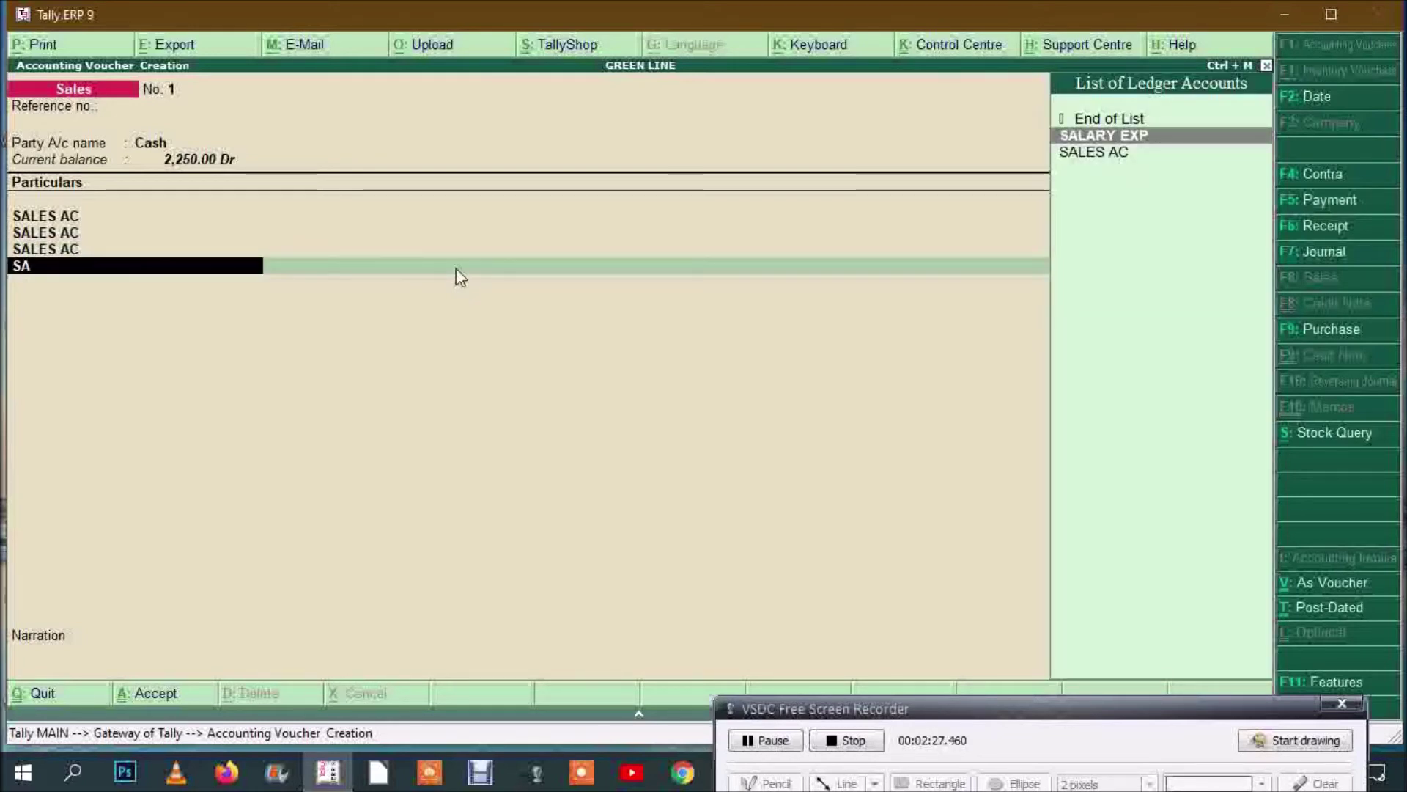
key(Down)
key(Return)
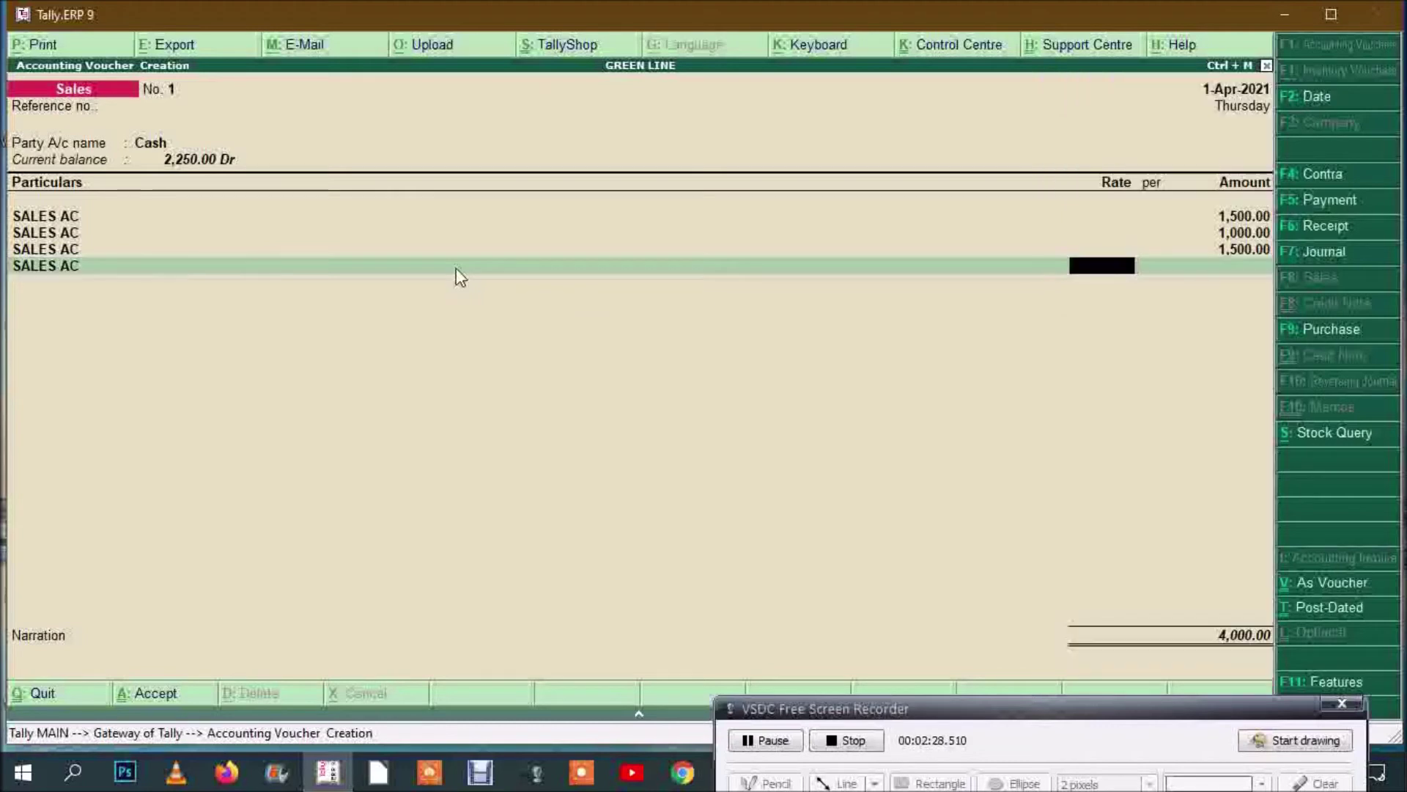
key(Return)
text(1500)
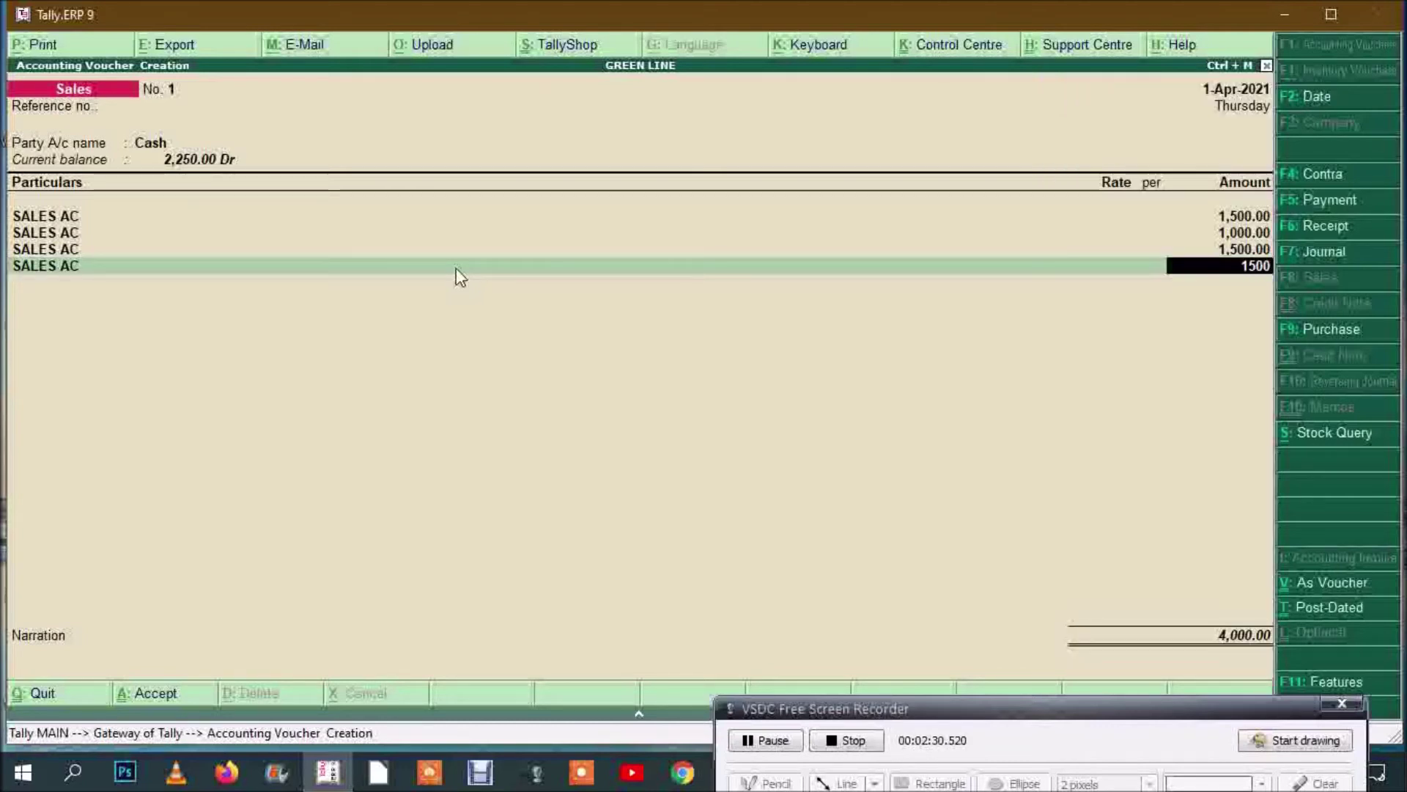
key(Return)
Step: Add a fifth SALES AC line of 1,250 to the cash sales voucher, leaving the rate blank
text(S)
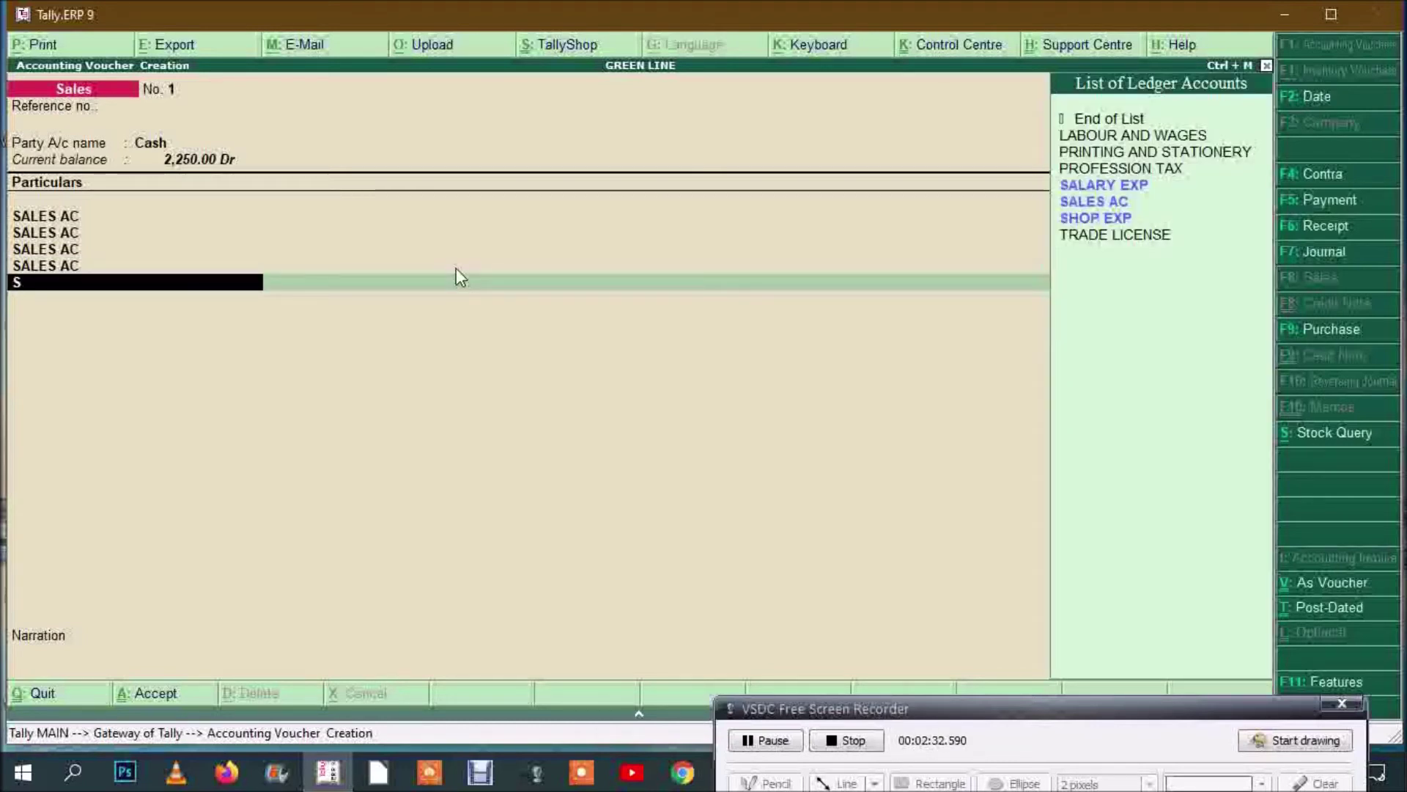
text(A)
key(Down)
key(Return)
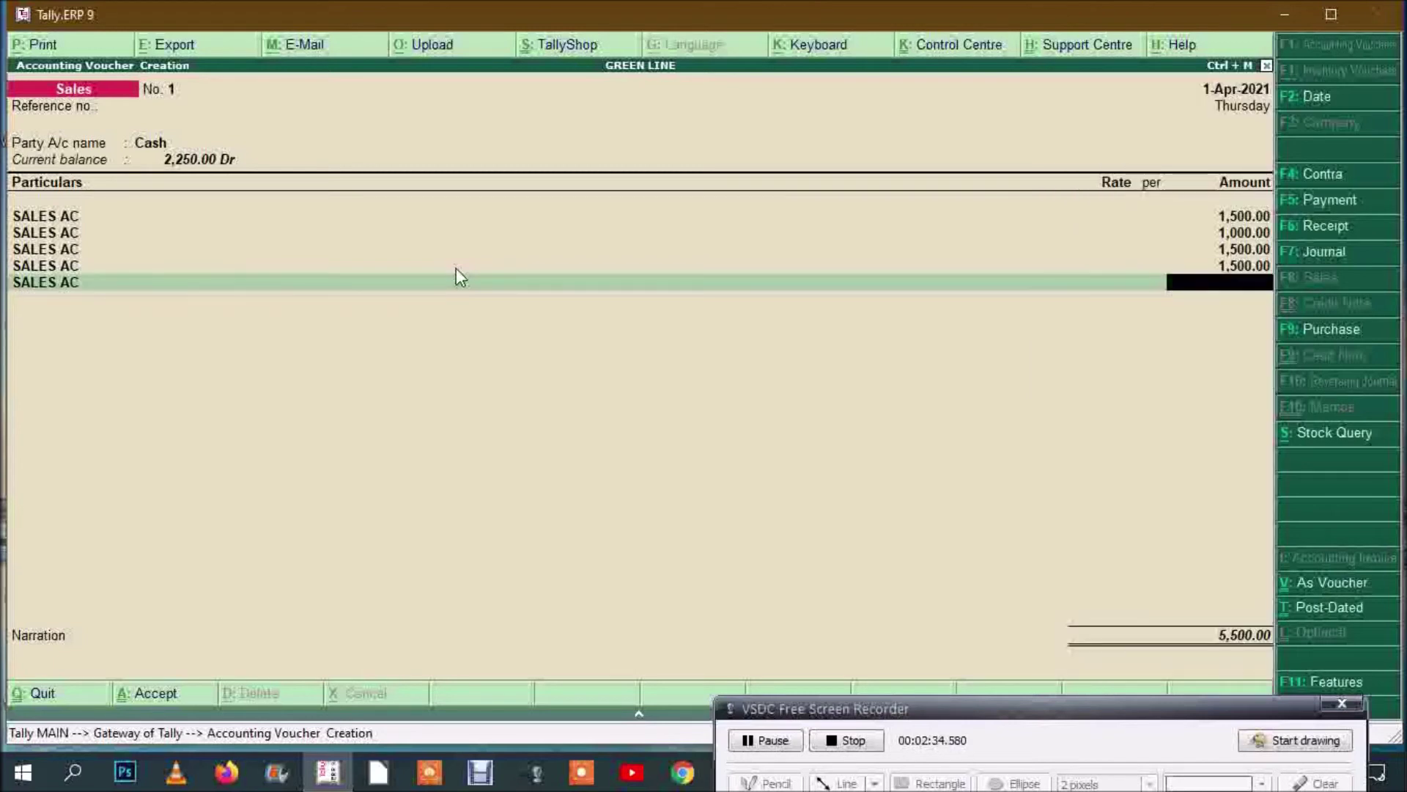
text(1250)
key(Return)
key(Return)
key(BackSpace)
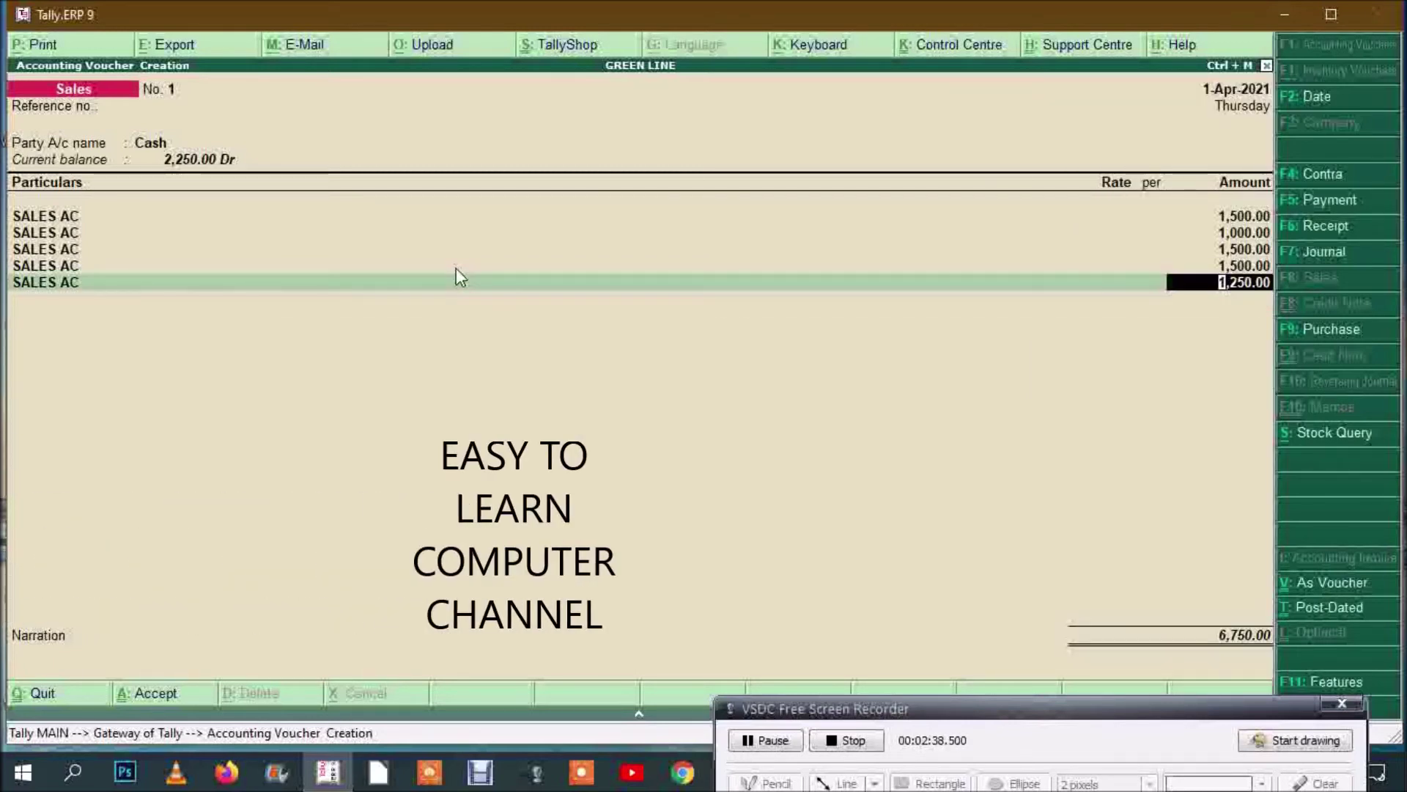
key(Return)
Step: Add a sixth SALES AC line of 2,500 to the cash sales voucher, with no rate
text(SA)
key(Down)
key(Down)
key(Return)
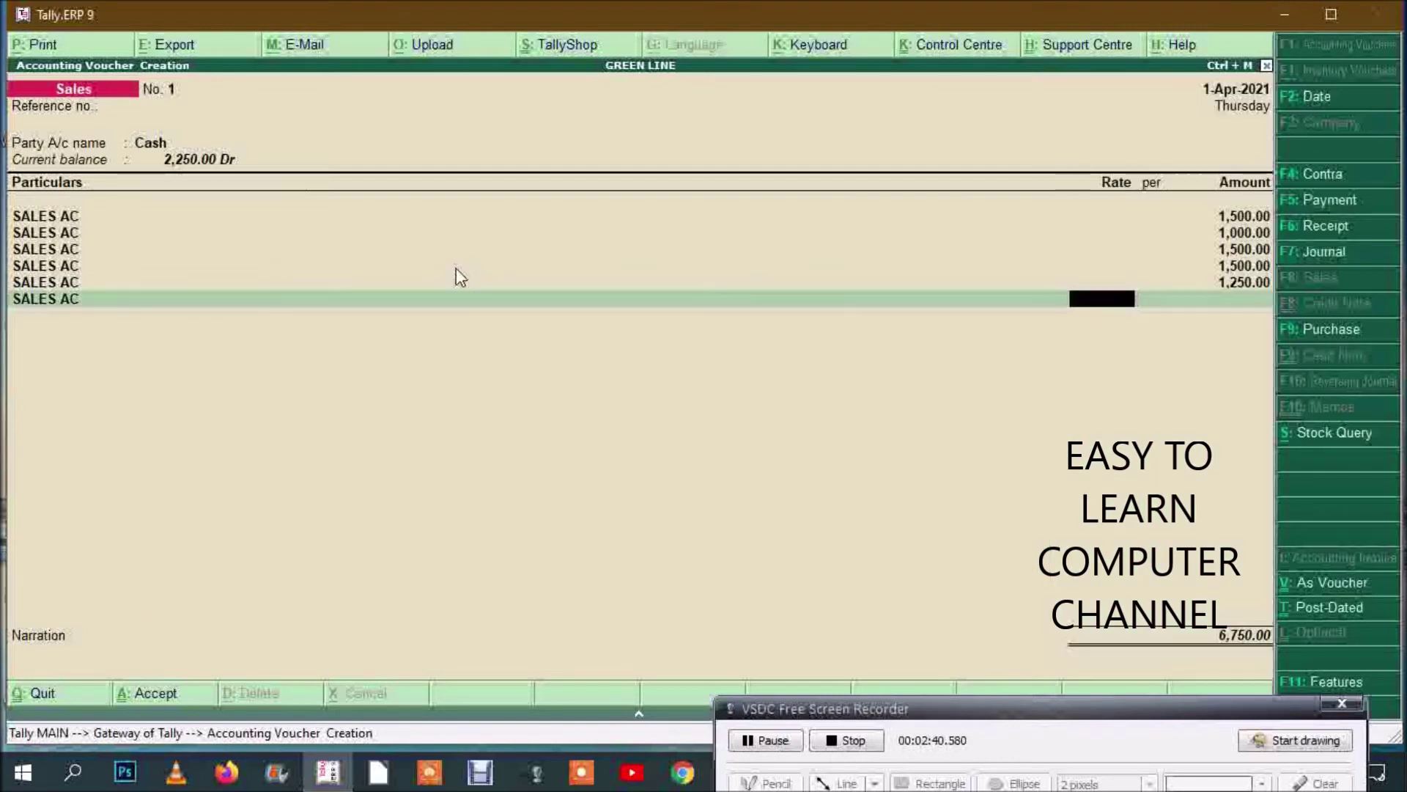
text(2500)
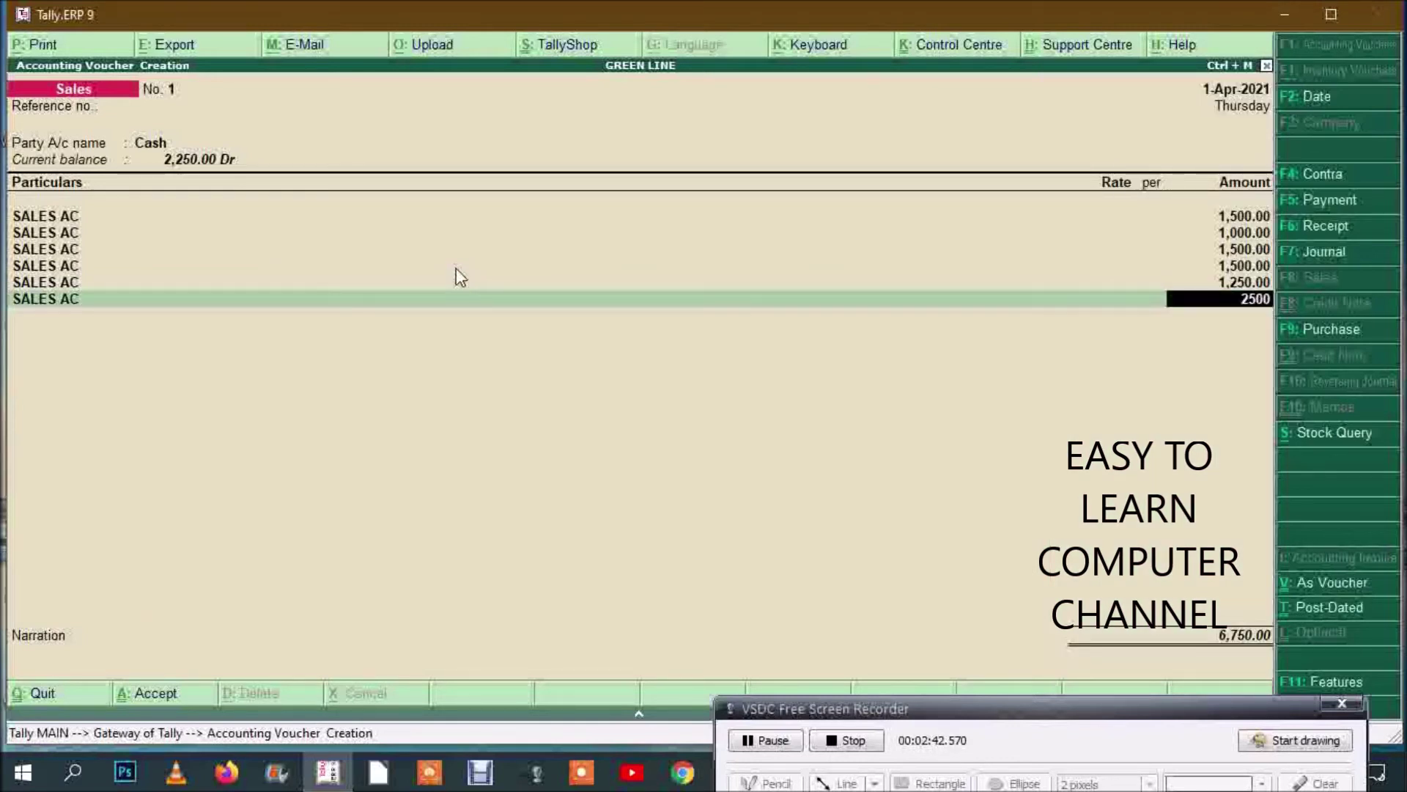
key(Return)
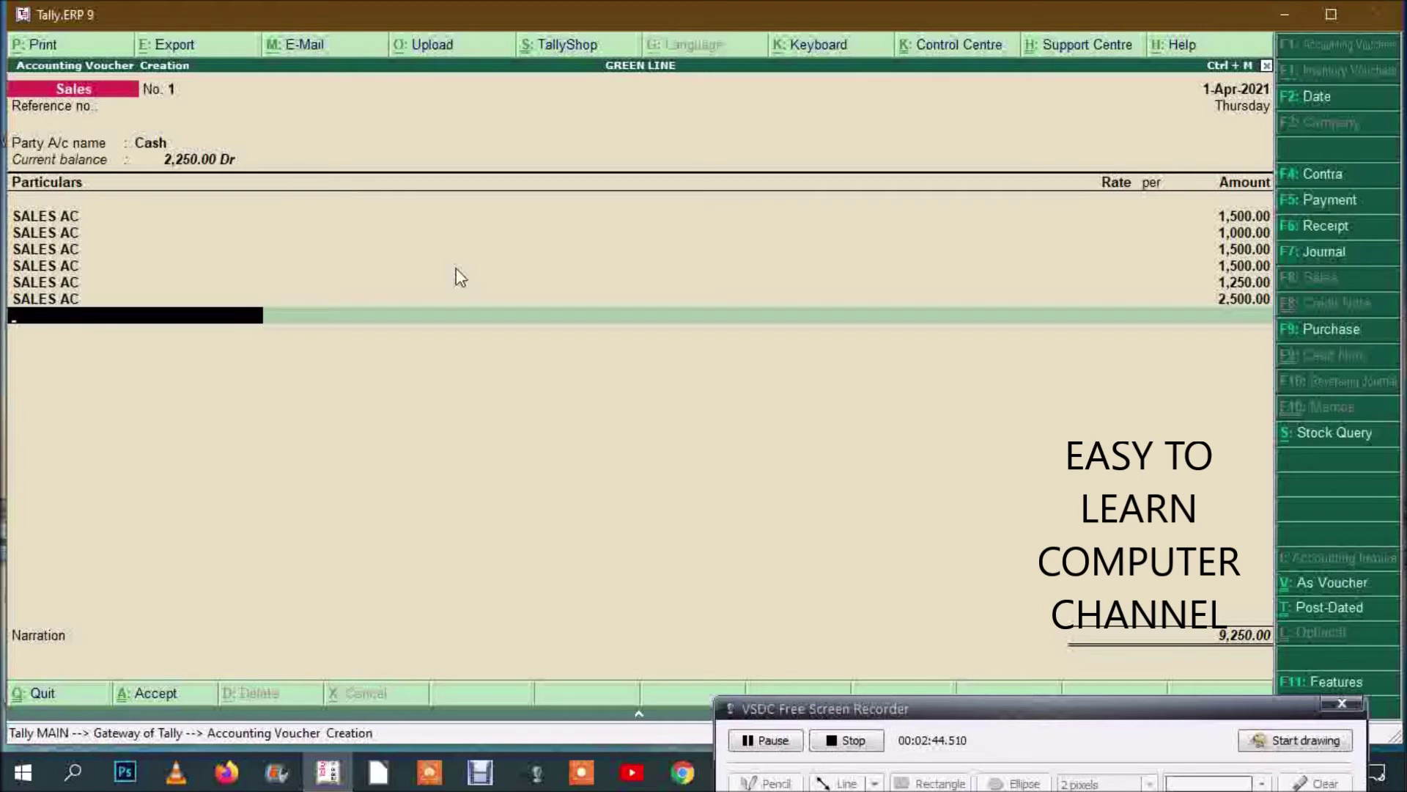
Step: Add a seventh SALES AC line of 1,800 to the cash sales voucher, keeping the rate empty
text(SA)
key(Down)
key(Down)
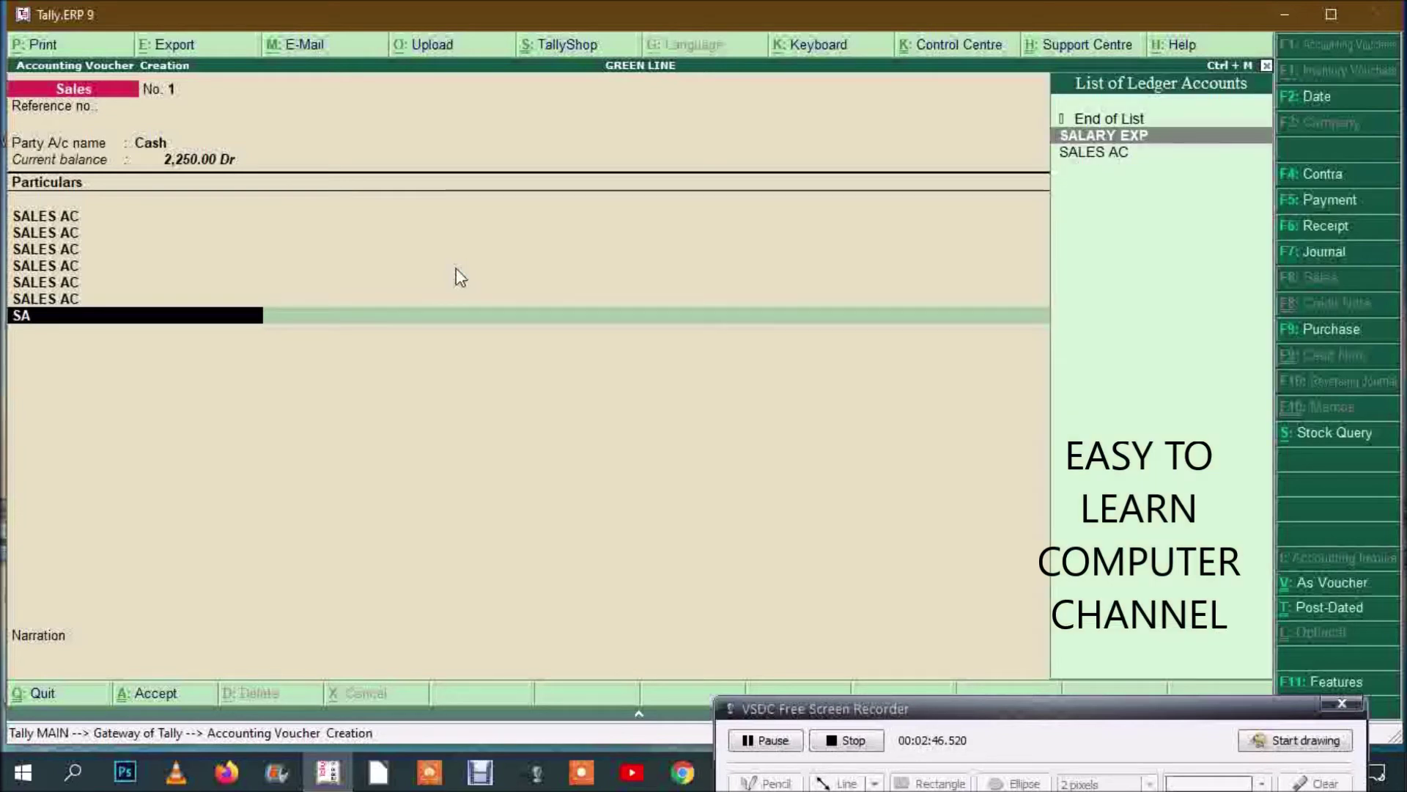
key(Return)
text(18)
key(BackSpace)
key(BackSpace)
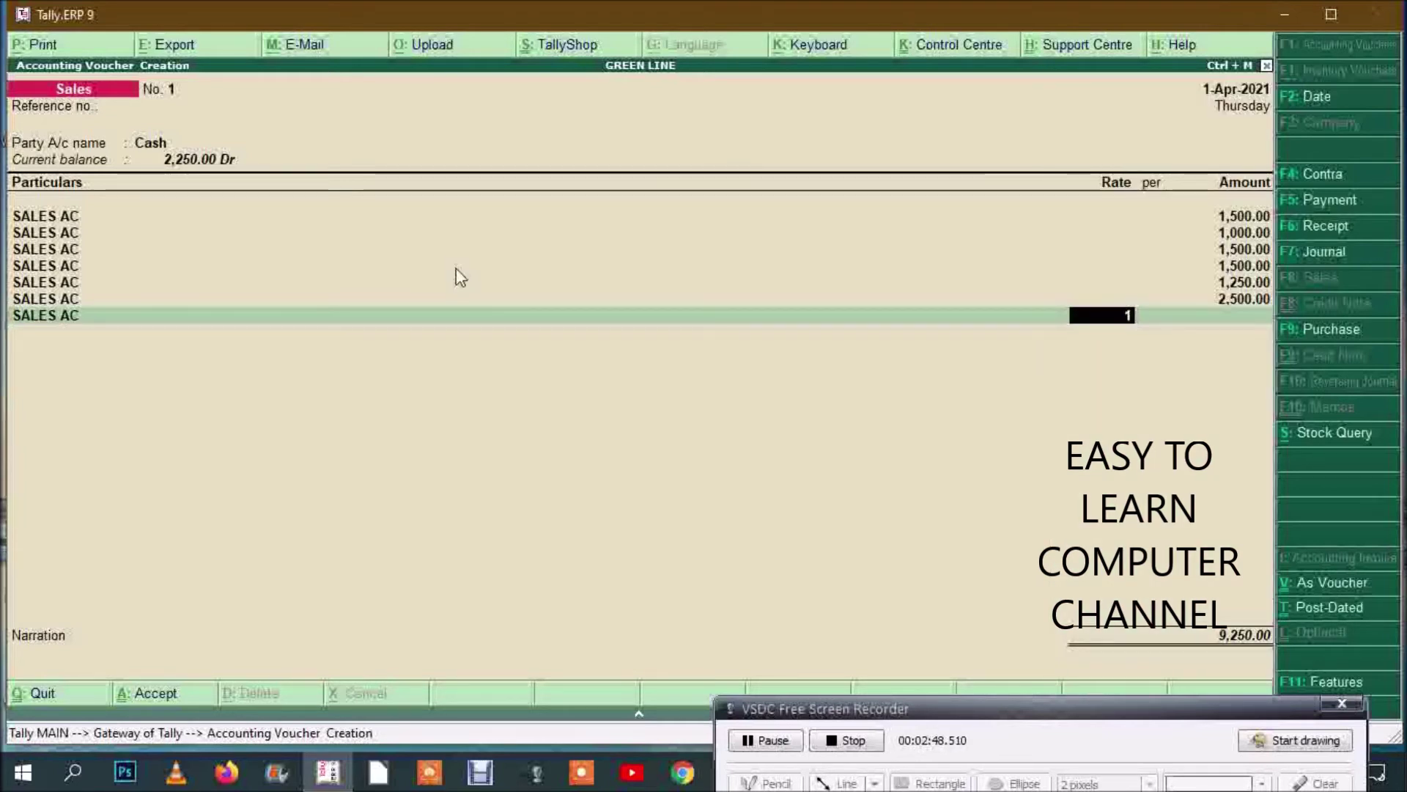
key(Return)
text(1,800)
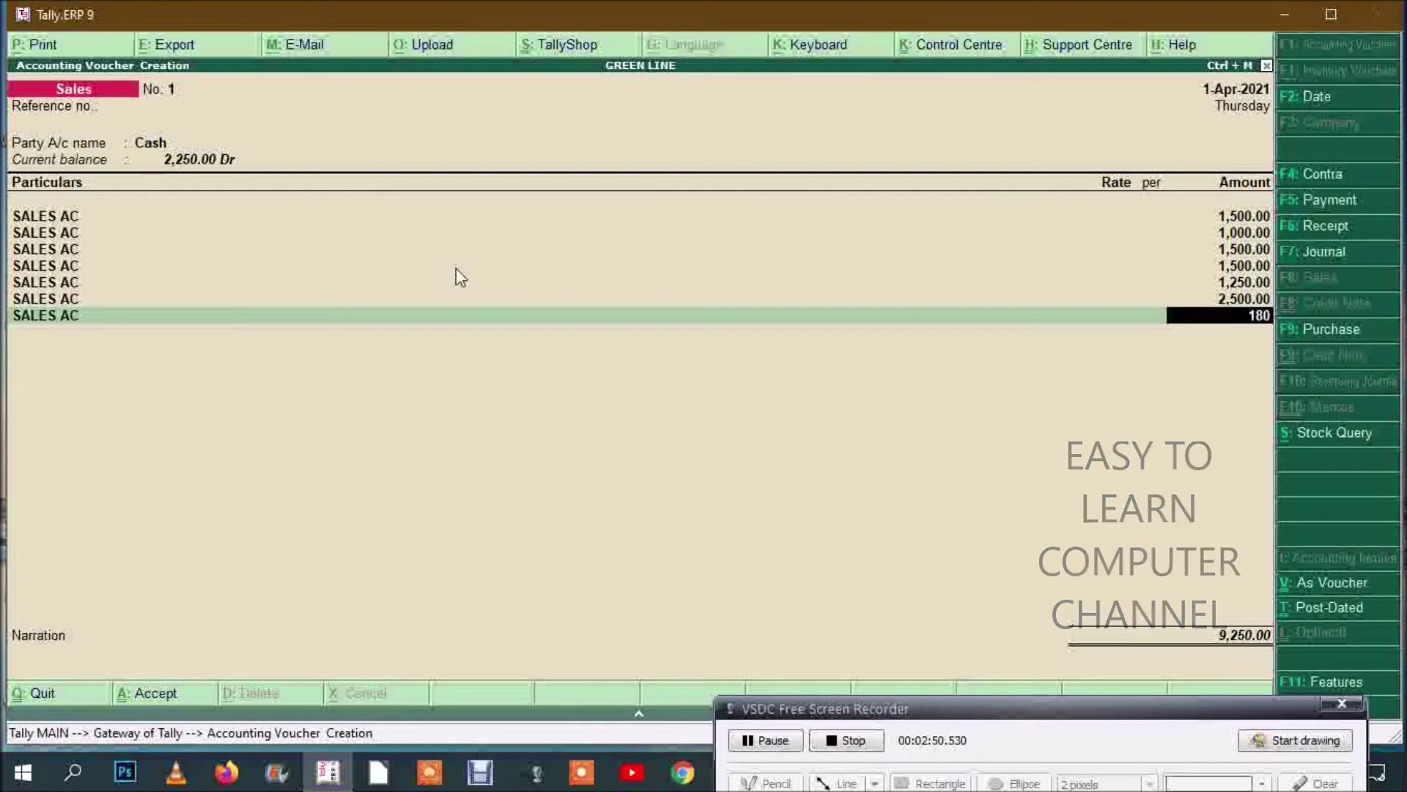
key(Return)
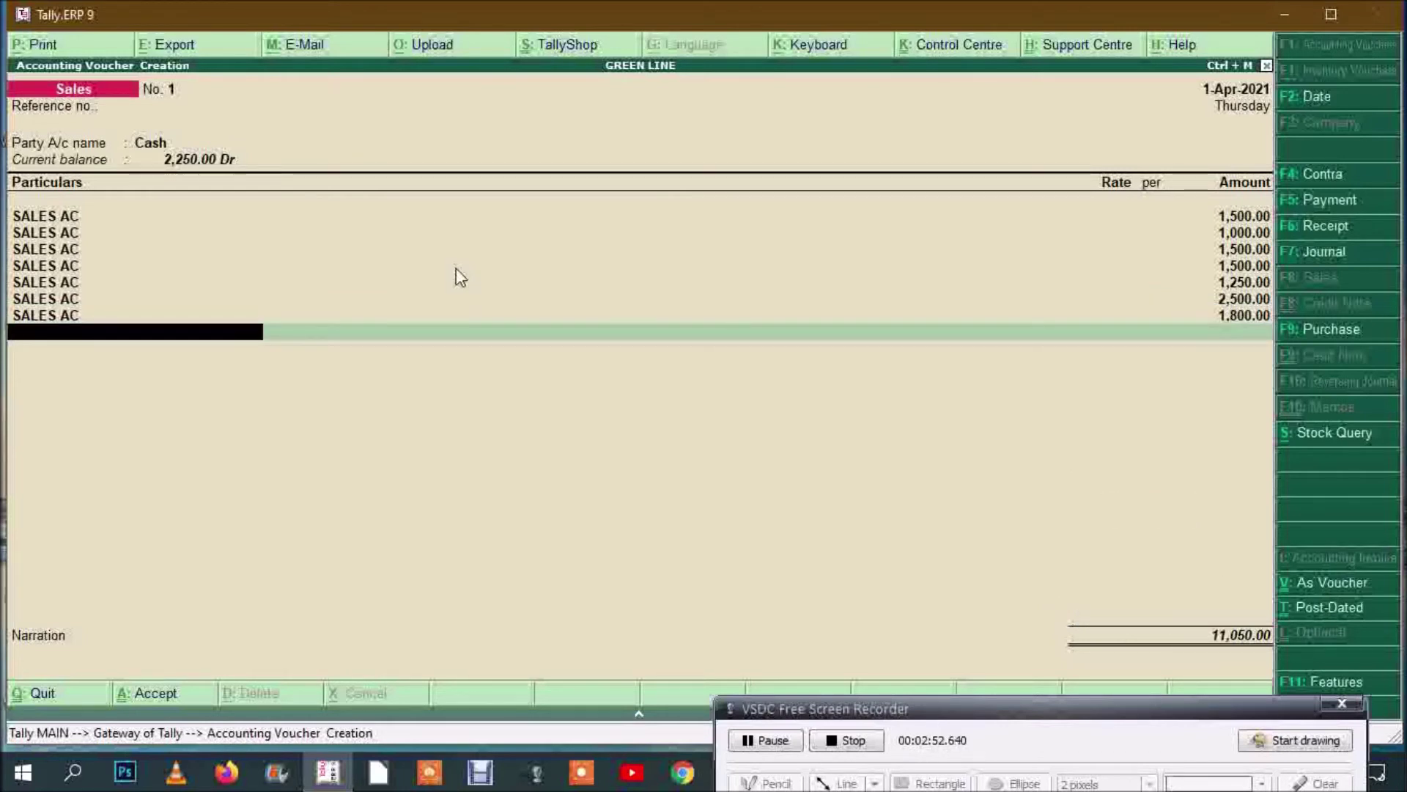
Step: End the ledger entries and save the cash sales voucher without a narration
key(Return)
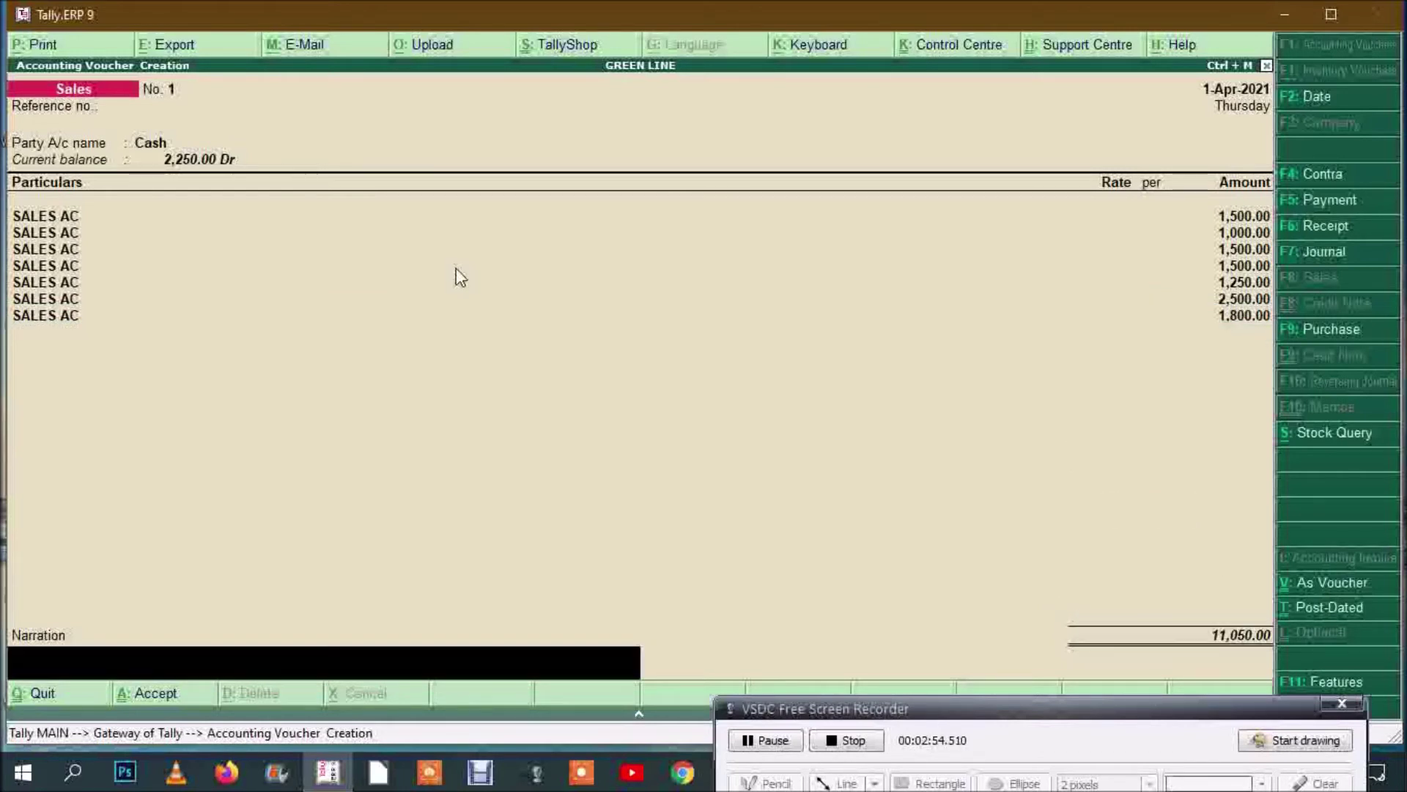
key(Return)
key(Return)
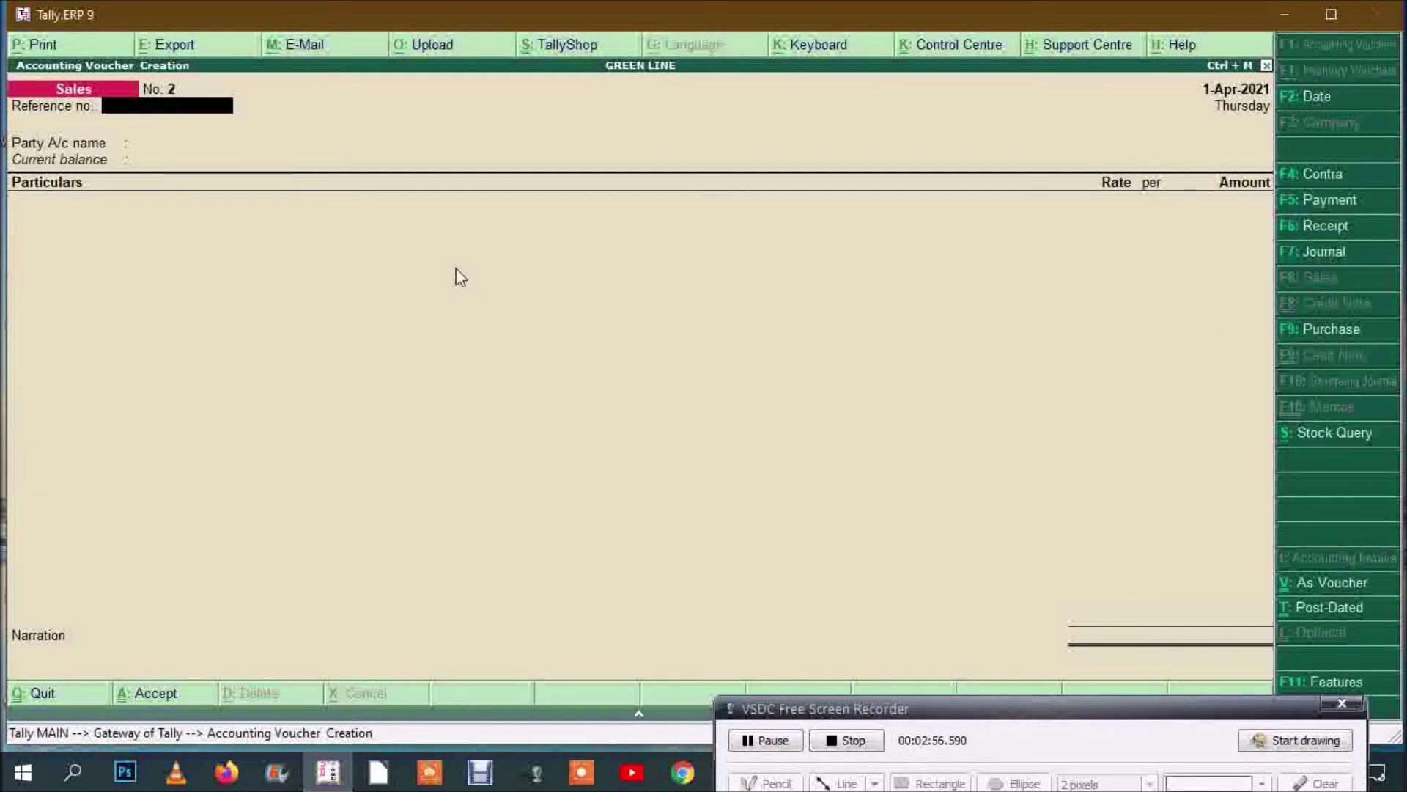
Step: For sales voucher 2, choose the customer listed directly before KK BROTHERS as party and accept the default party details, with no reference number
key(Return)
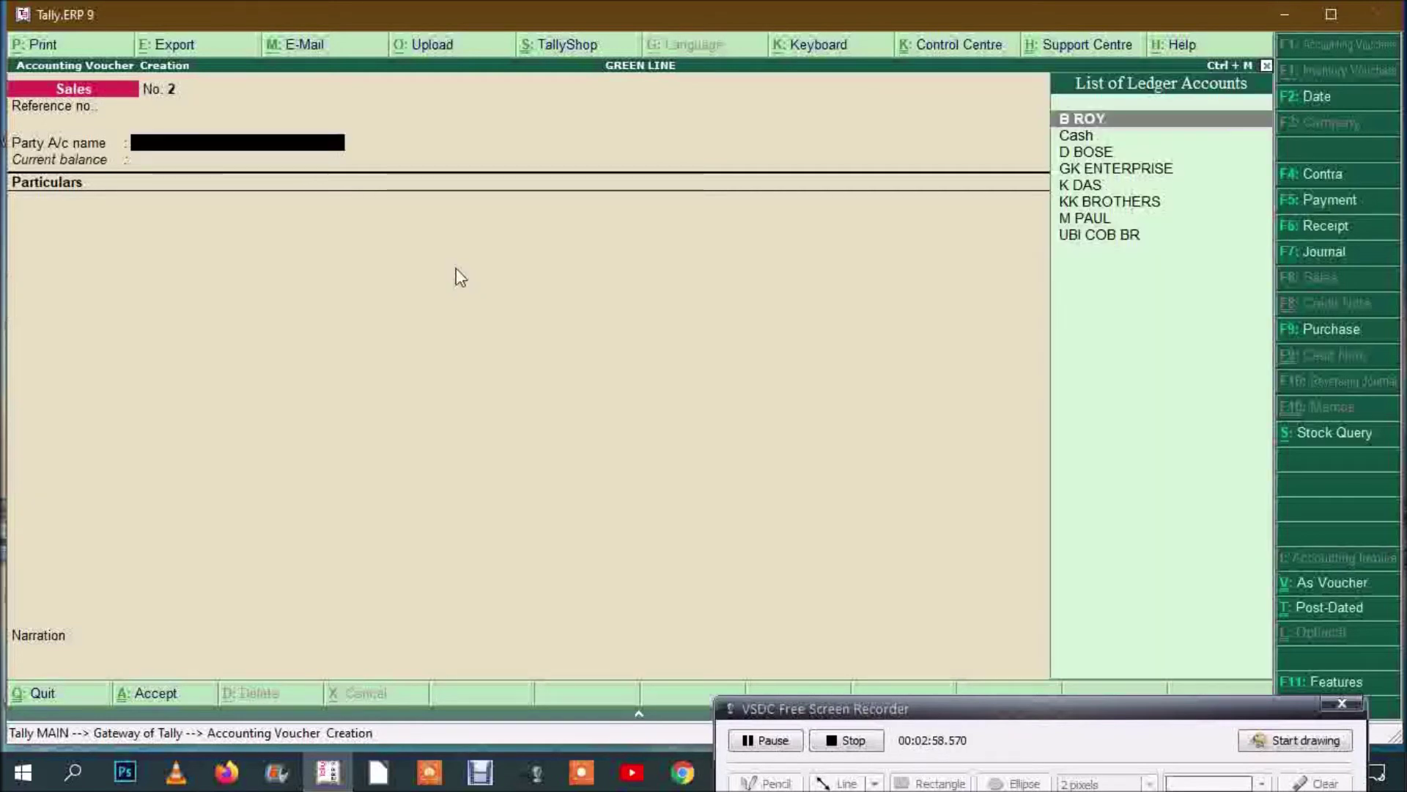
text(KD)
key(Return)
key(Return)
key(Return)
key(Return)
key(Return)
key(Return)
key(Return)
key(Return)
key(Return)
key(Return)
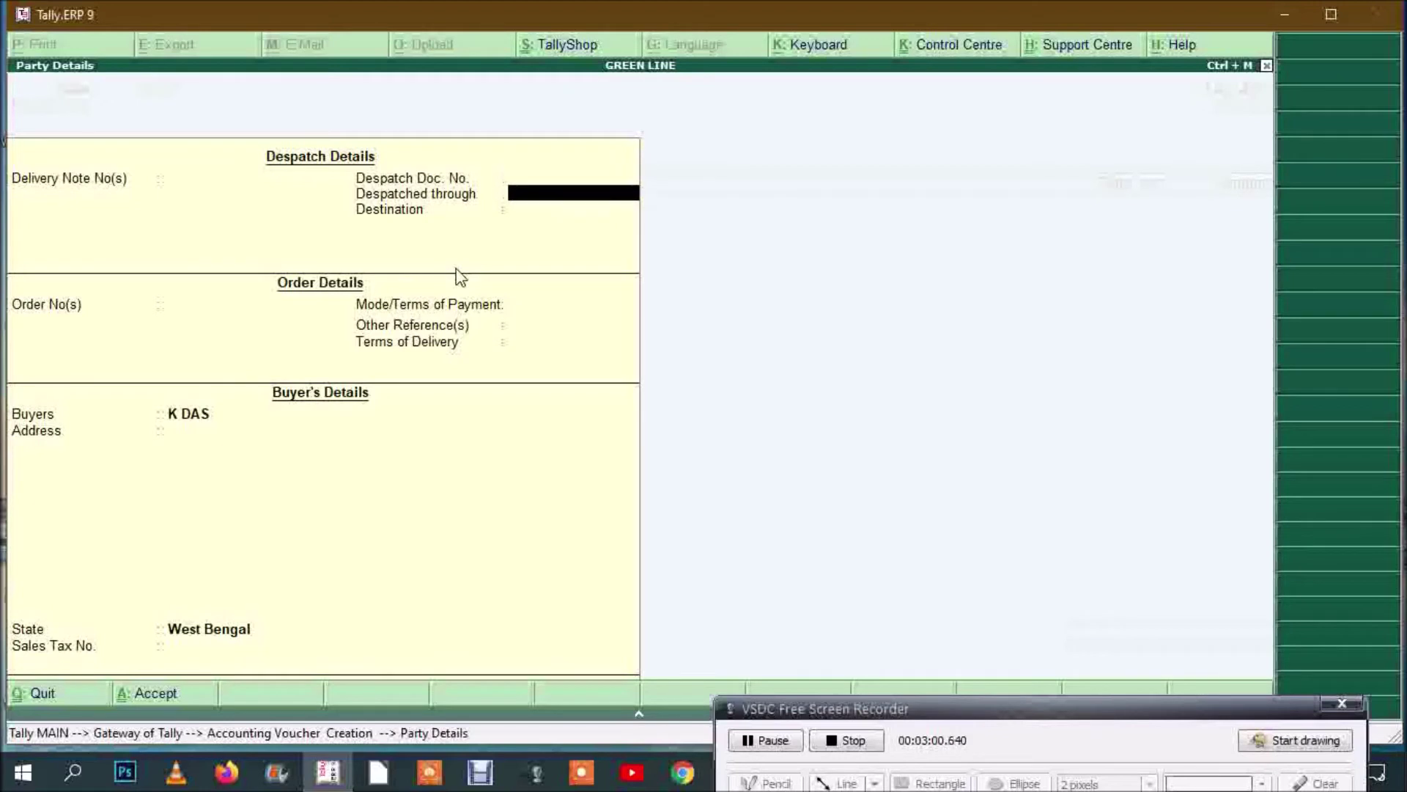
key(Return)
key(Return)
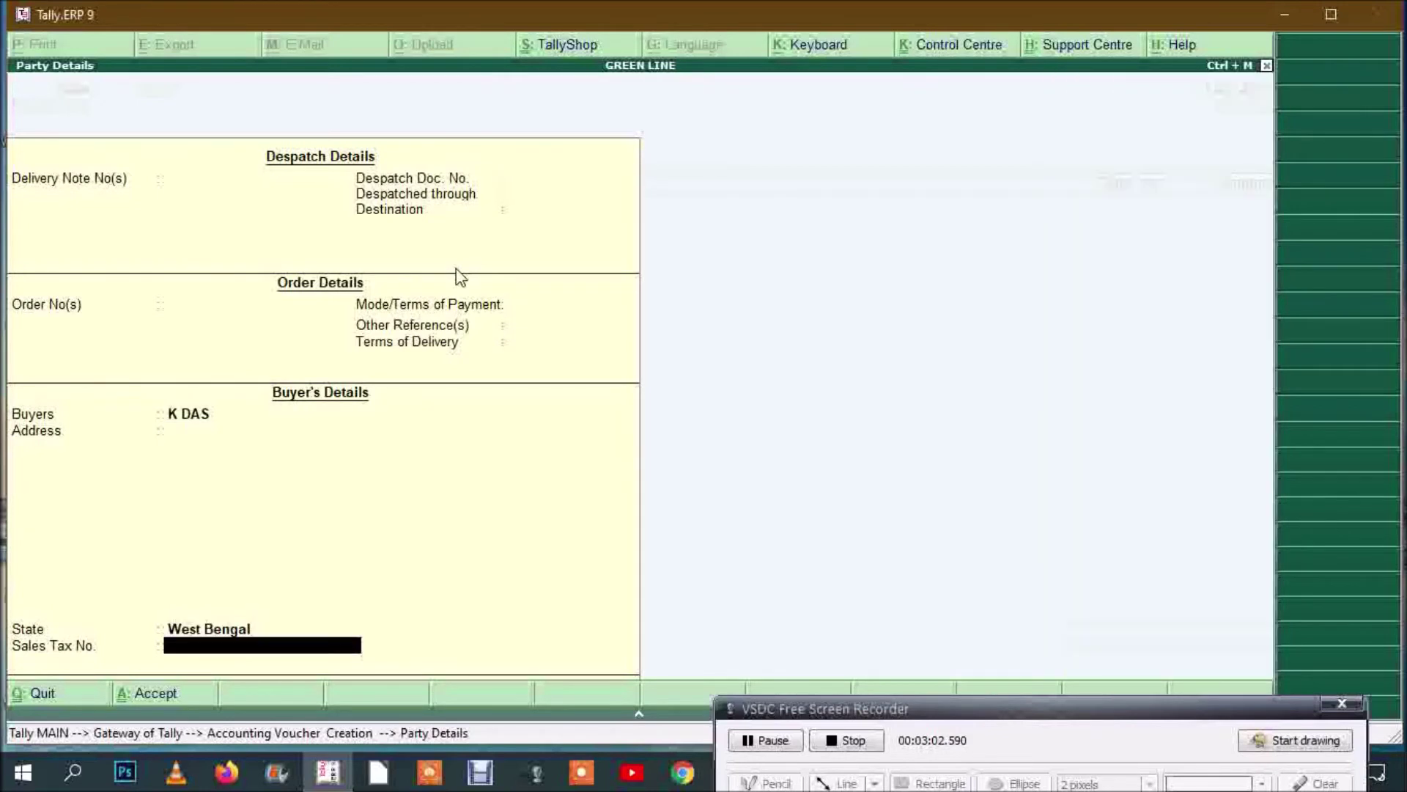
key(Return)
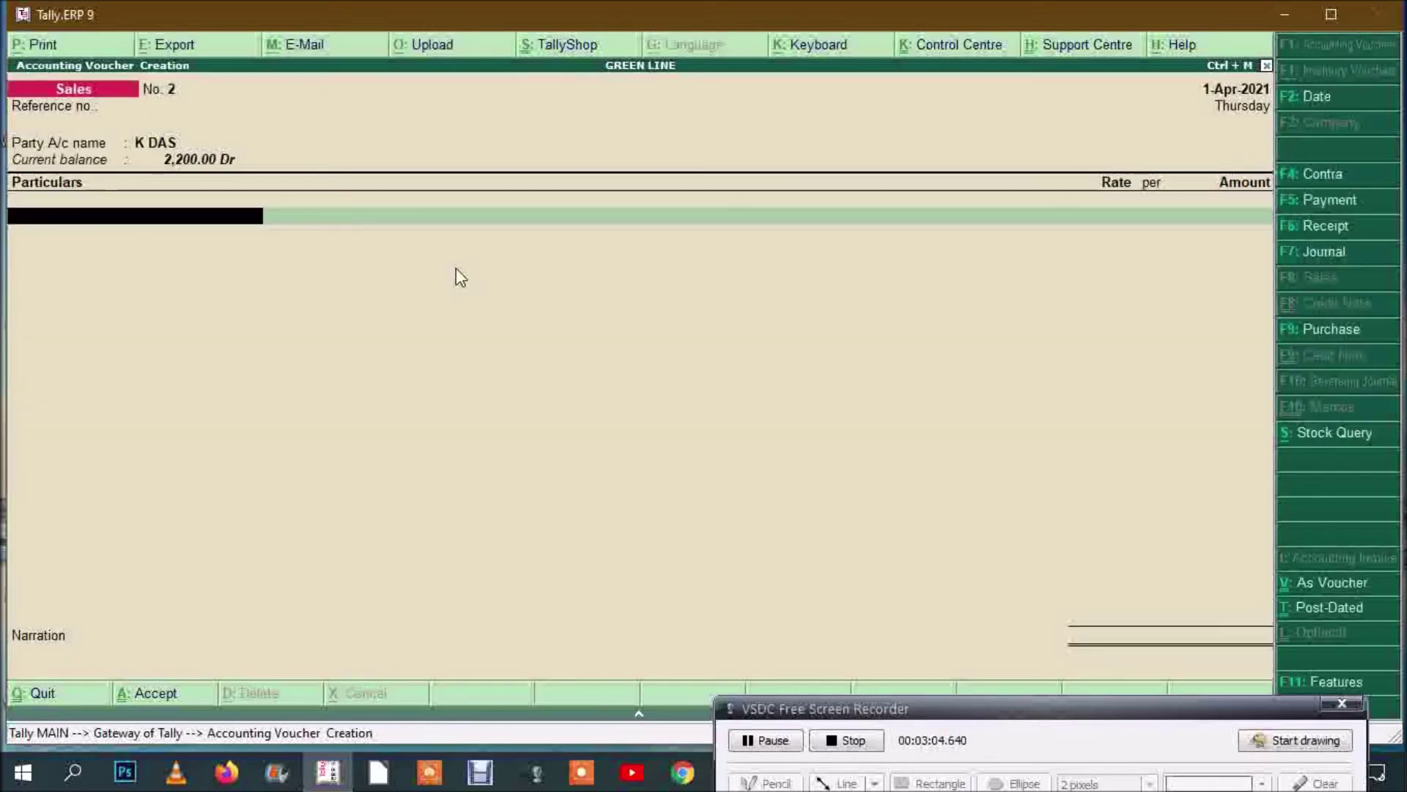
Step: Enter SALES AC for 2,000 as the first line of sales voucher 2, with no rate
key(Return)
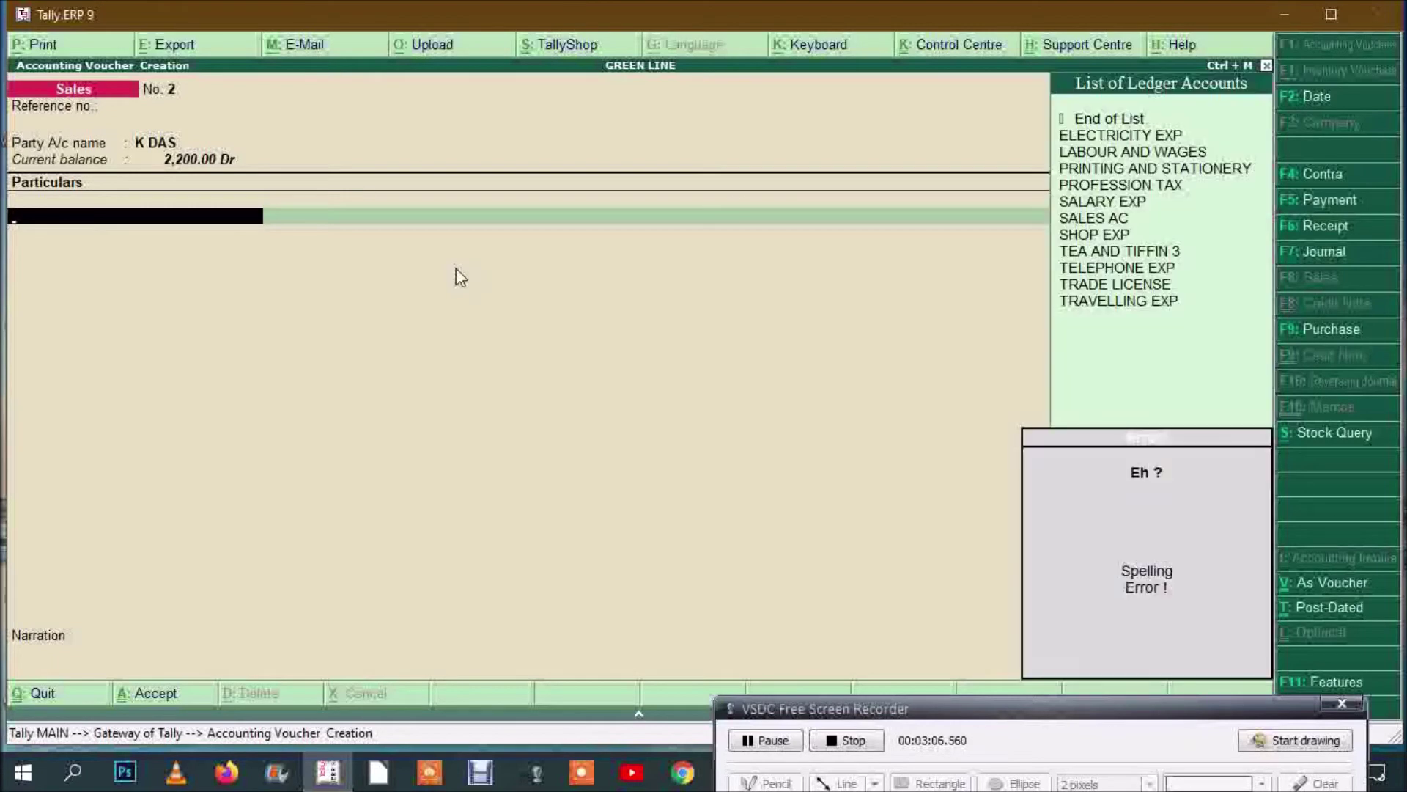
text(SA)
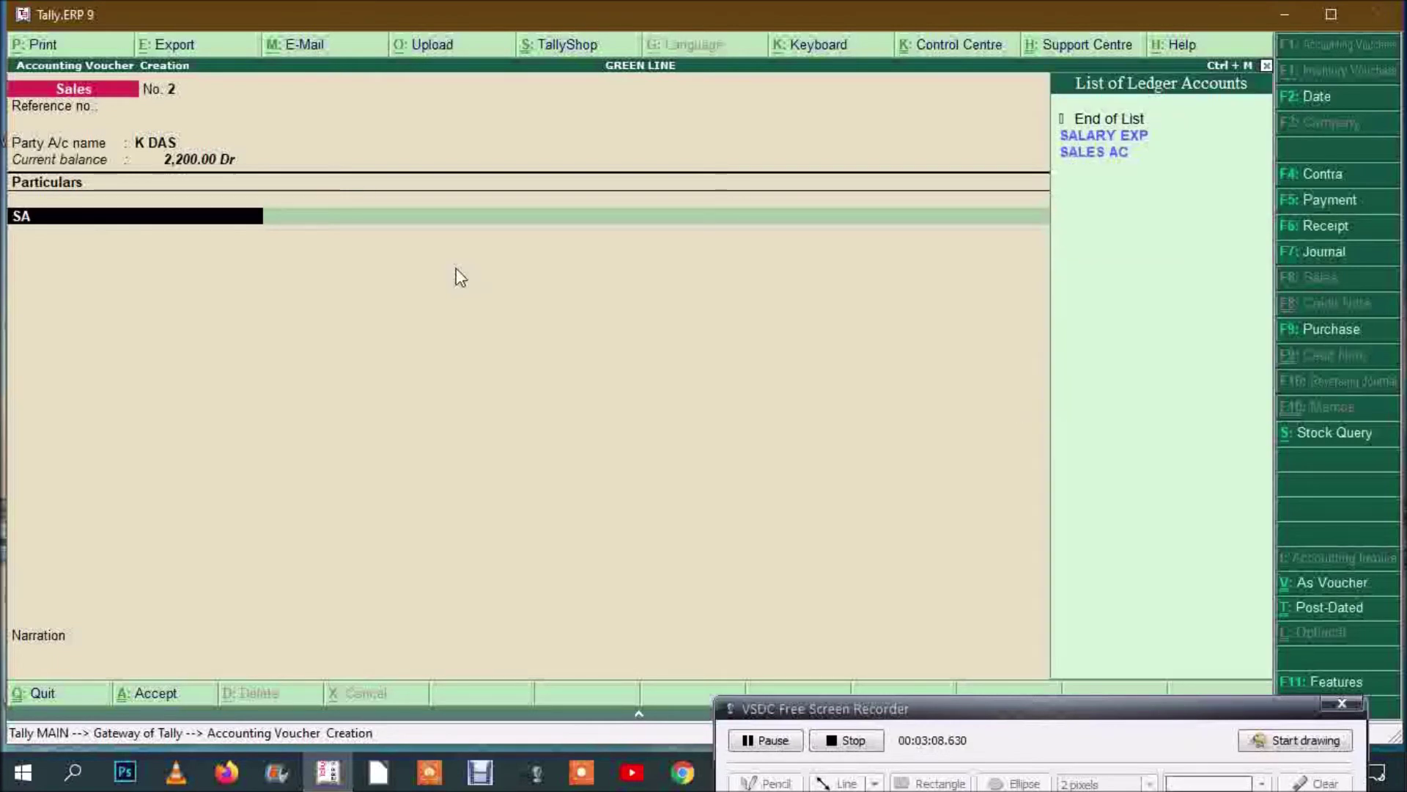
key(Down)
key(Return)
text(2000)
key(Return)
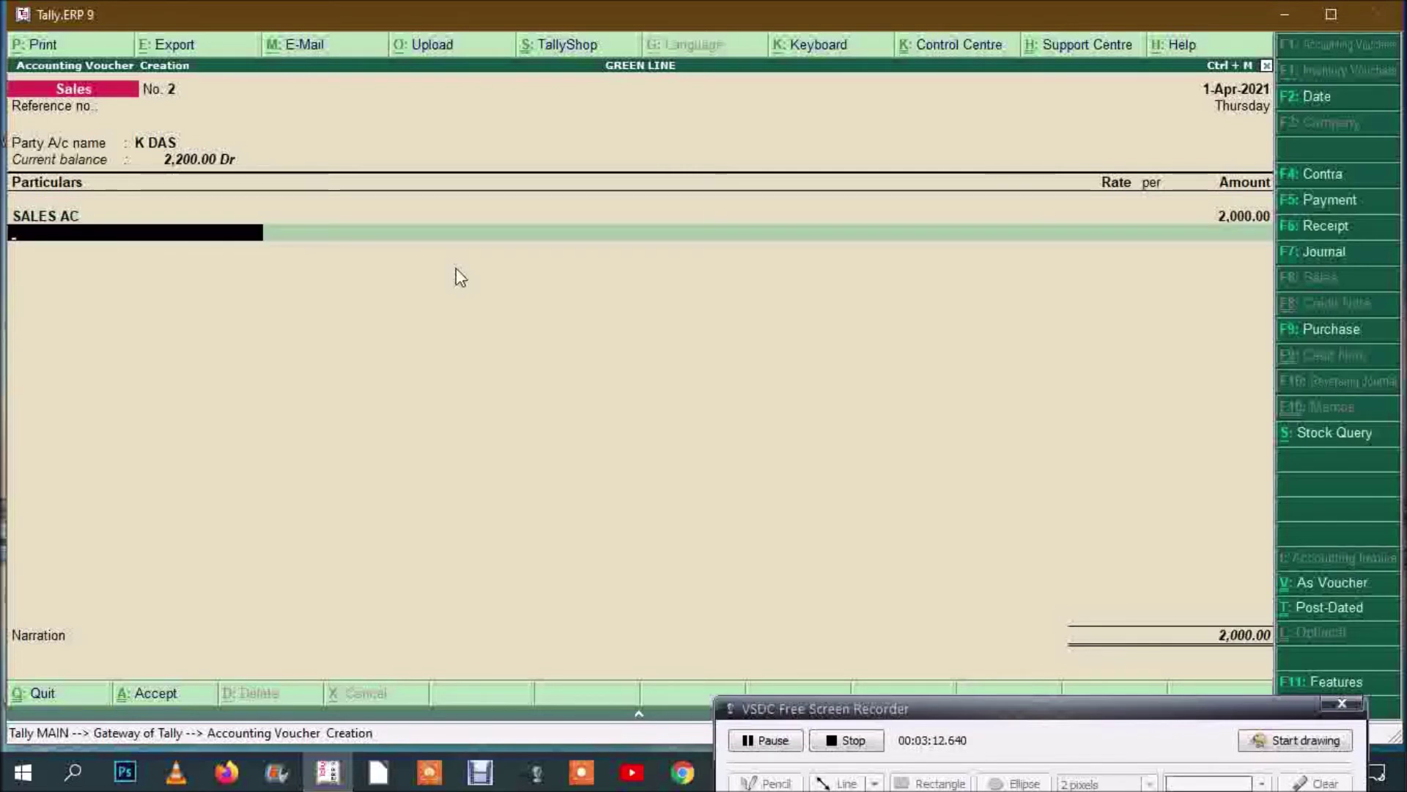
Step: Add a second SALES AC line of 1,500 to sales voucher 2 and save the voucher without a narration
text(SA)
key(Down)
key(Return)
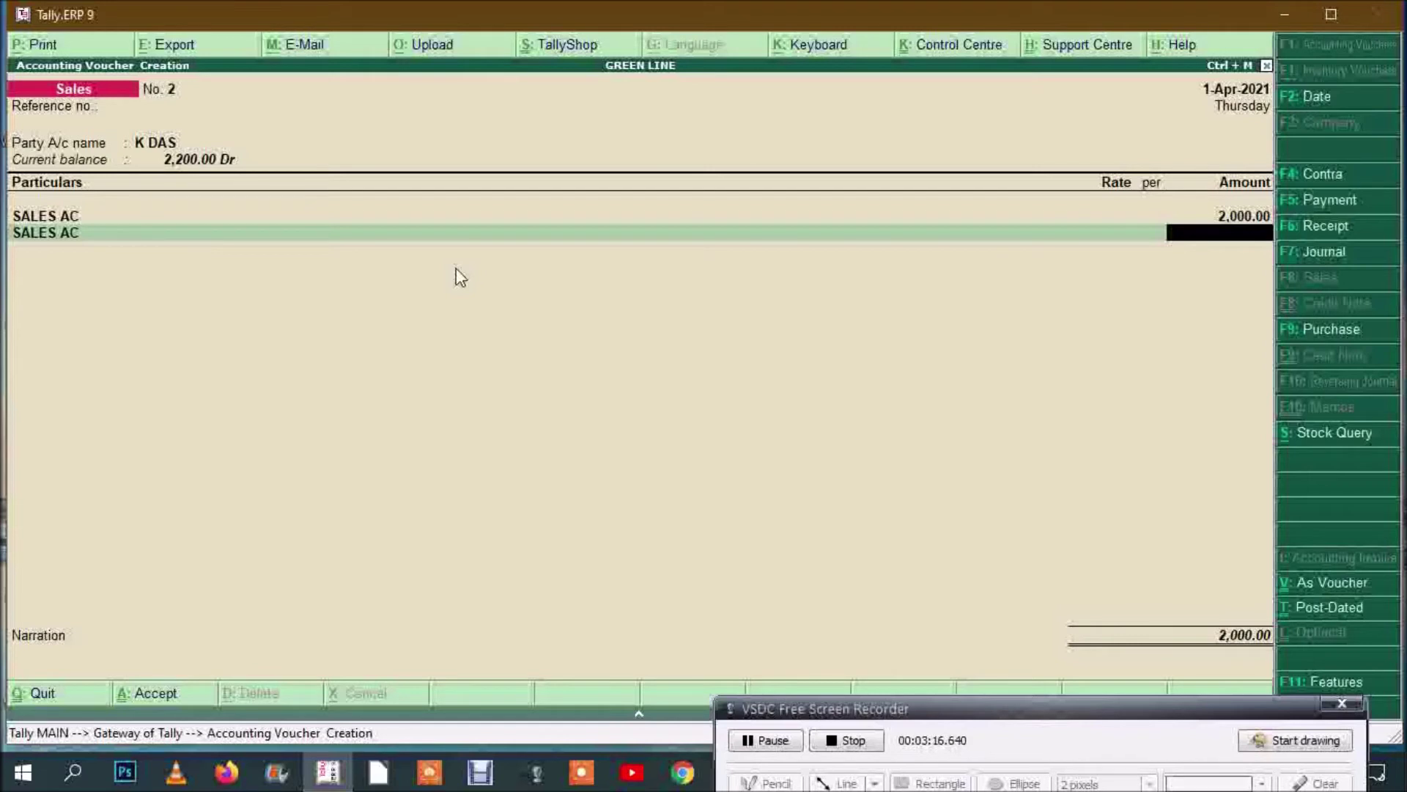
text(1,500)
key(Return)
key(Return)
key(Return)
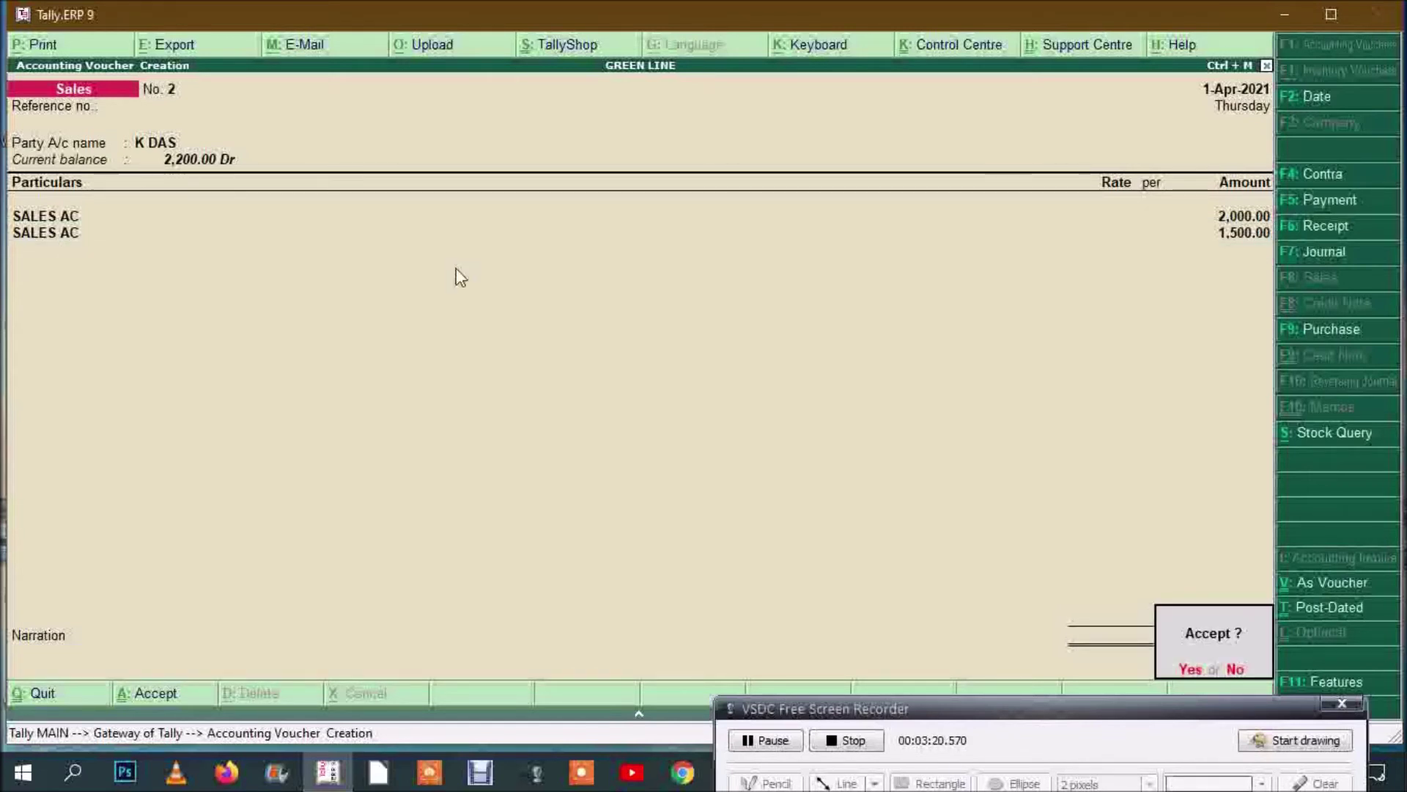
key(Return)
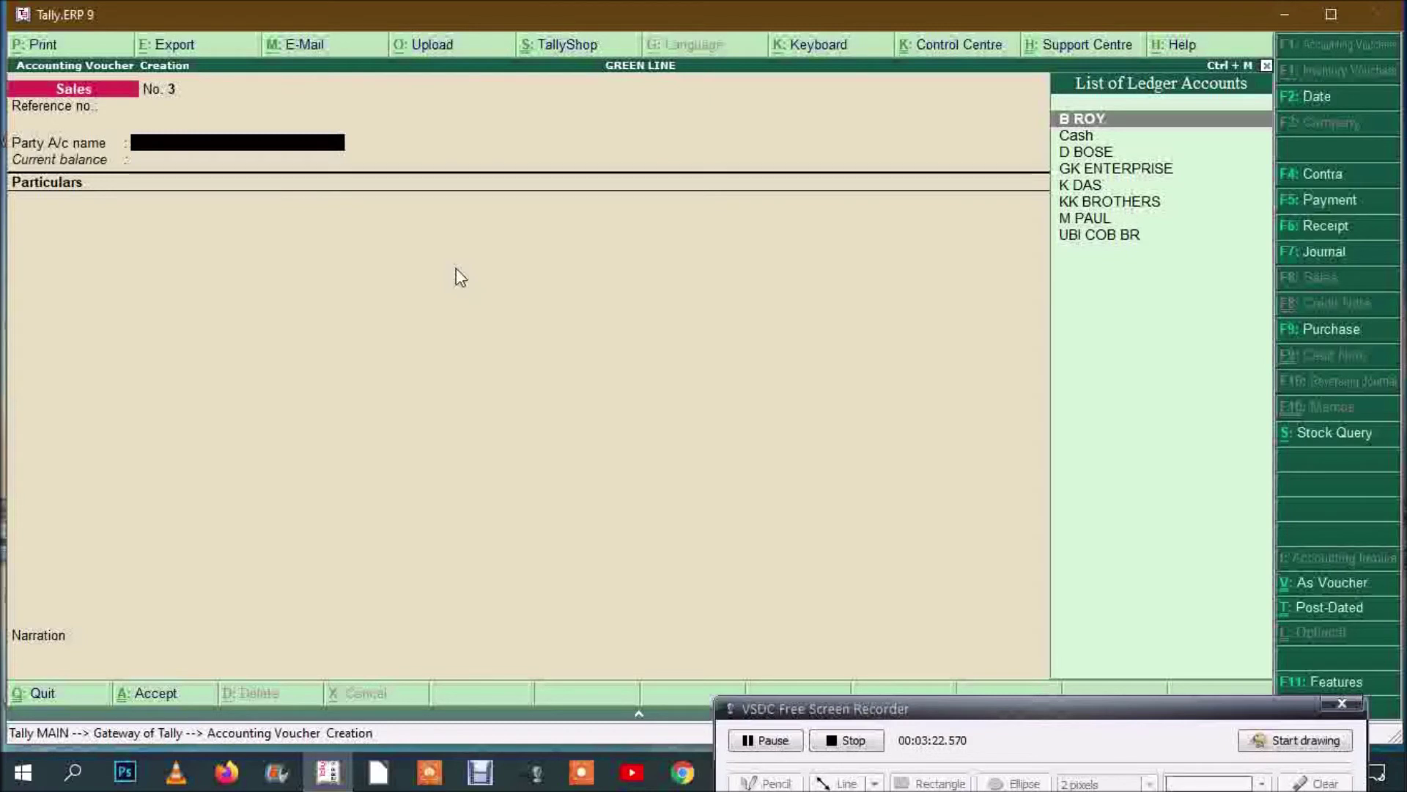
Step: For sales voucher 3, choose the customer listed directly after KK BROTHERS as party and accept the default party details
text(M)
key(Return)
key(Return)
key(Return)
key(Return)
key(Return)
key(Return)
key(Return)
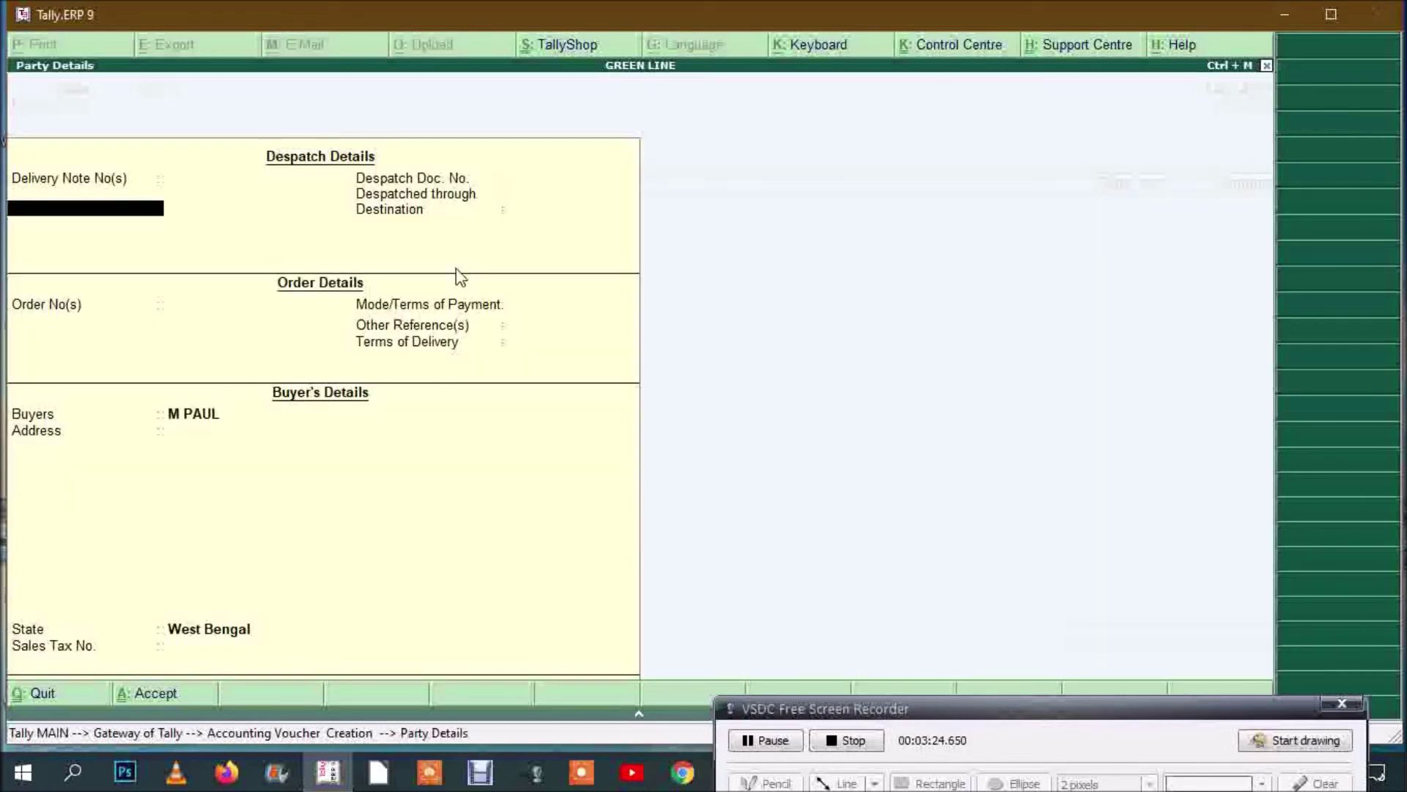
key(Return)
key(Return)
key(Return)
key(Return)
key(Return)
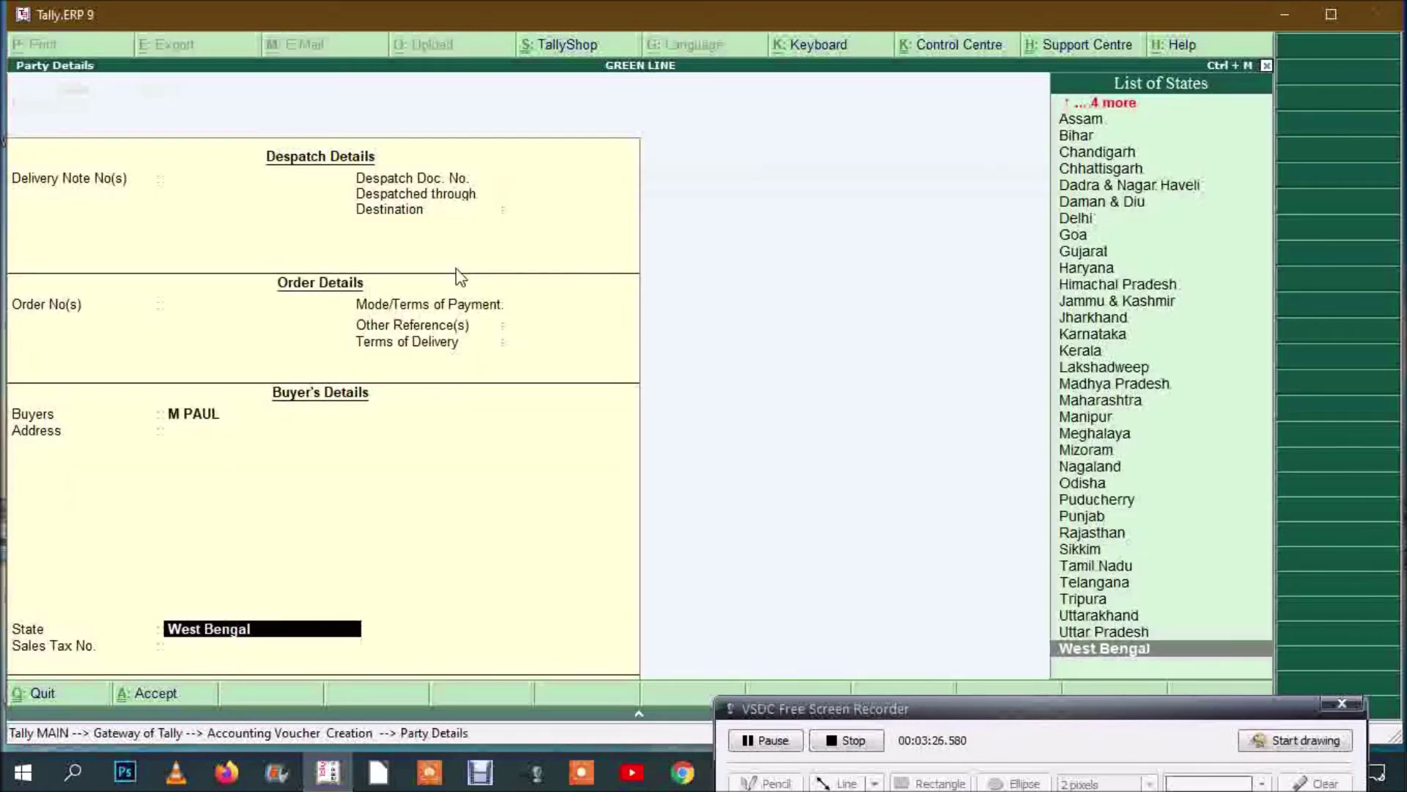
Step: Enter SALES AC for 2,000 as the first line of sales voucher 3, with no rate
text(SA)
key(Down)
key(Return)
text(2000)
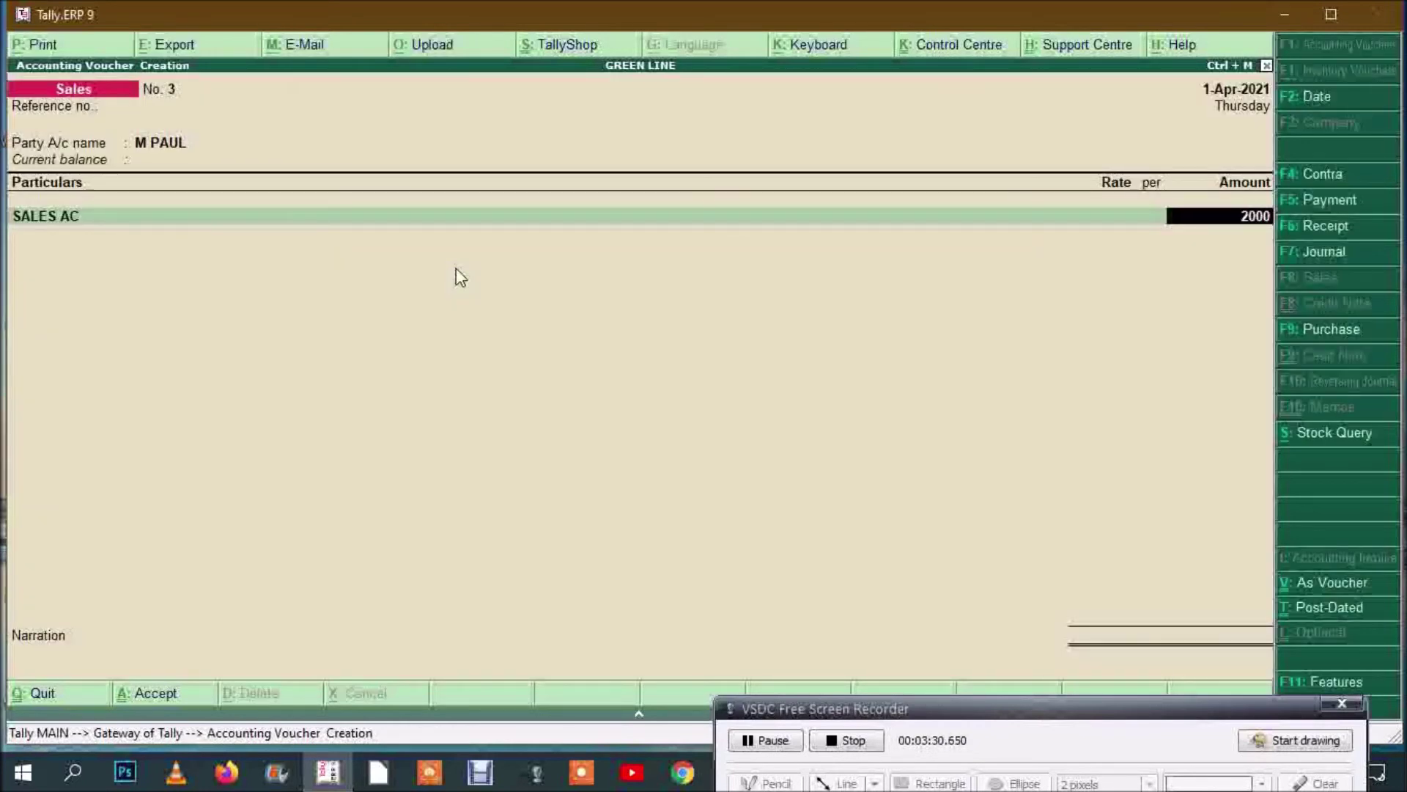
key(Return)
Step: Add a second SALES AC line of 1,000 to sales voucher 3, with no rate
text(SA)
key(Down)
key(Down)
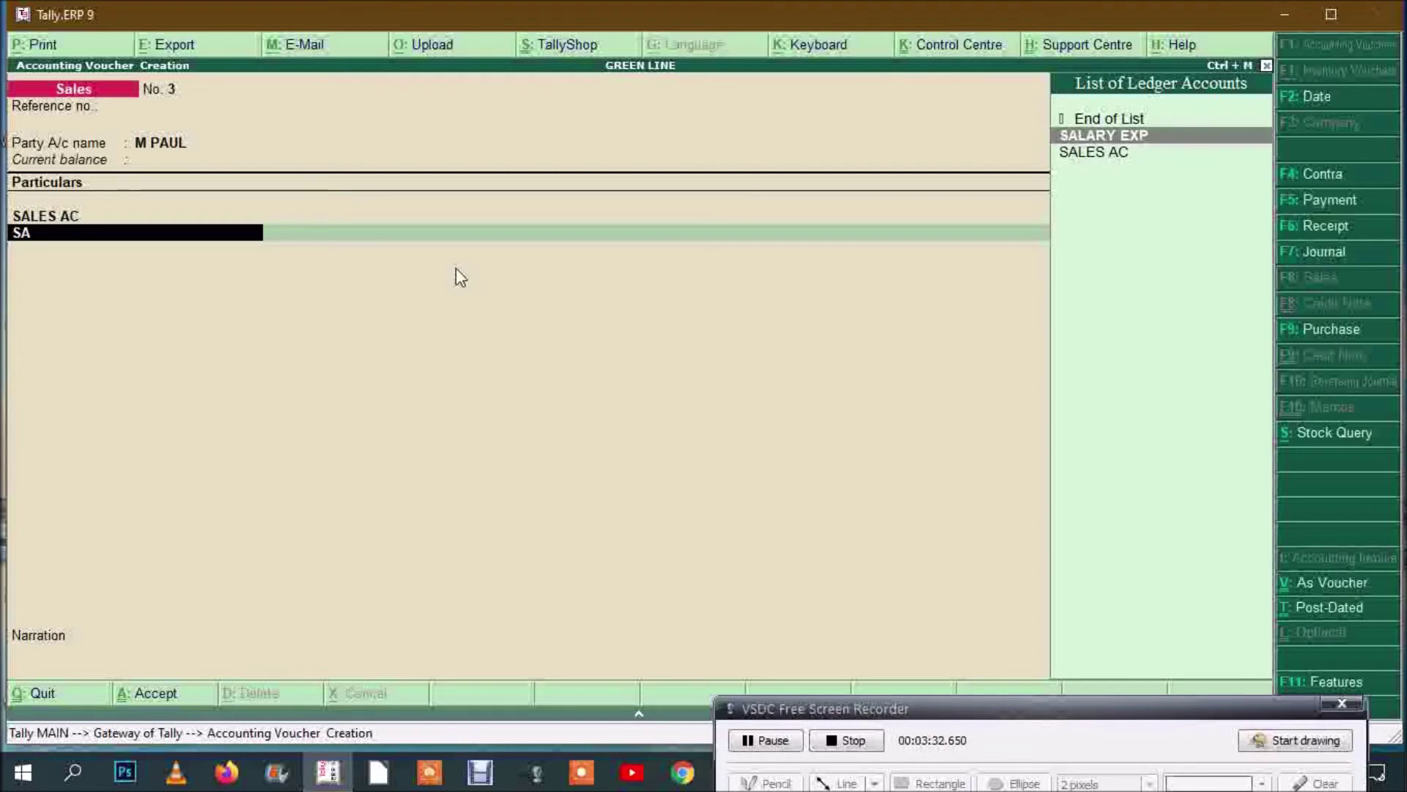
key(Return)
text(1000)
key(Return)
Step: Add a third SALES AC line of 1,900 to sales voucher 3 and save the voucher without a narration
text(SA)
key(Down)
key(Down)
key(Return)
text(1,900)
key(Return)
key(Return)
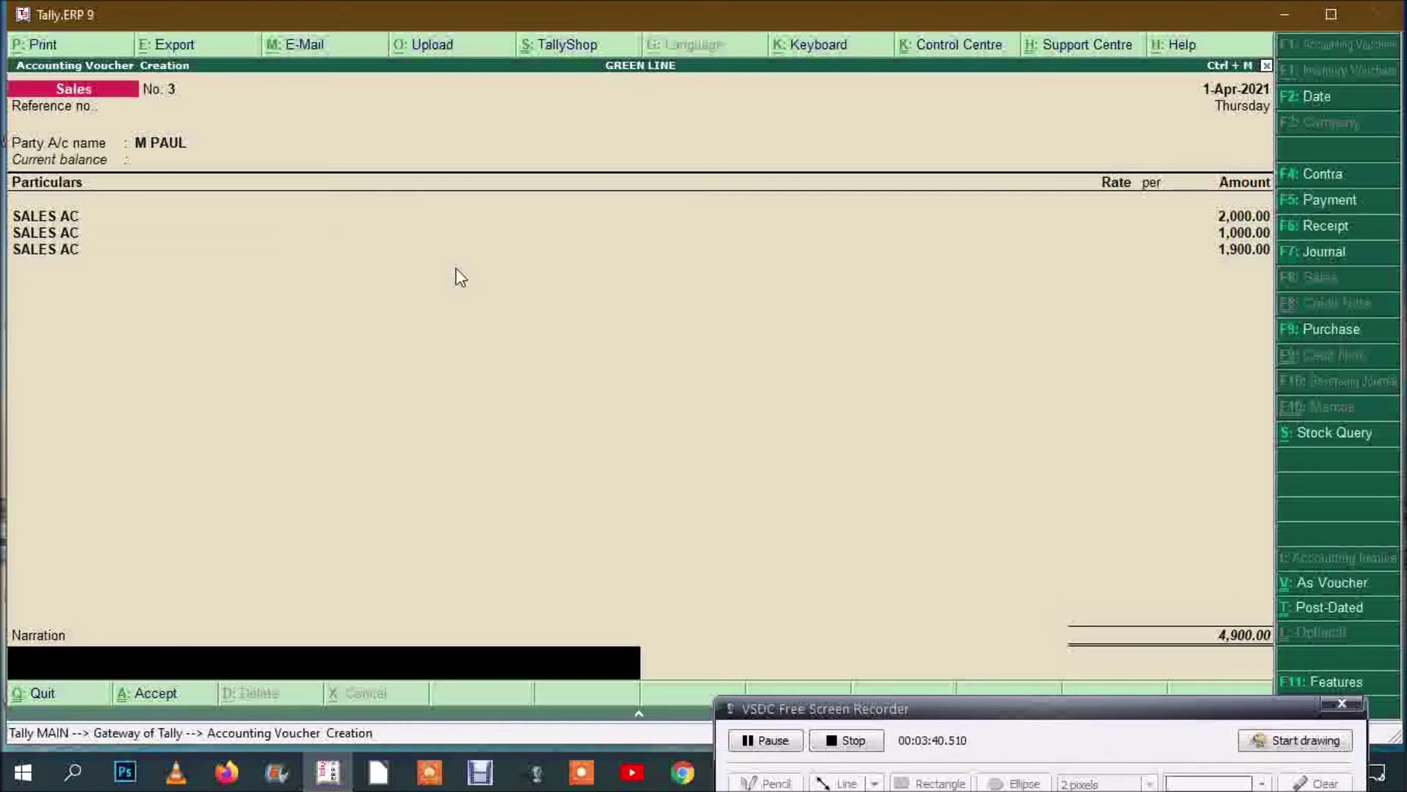
key(Return)
key(Return)
Step: For sales voucher 4, choose the first customer in the ledger list as party and accept the default party details
text(br)
key(Return)
key(Return)
key(Return)
key(Return)
key(Return)
key(Return)
key(Return)
key(Return)
key(Return)
key(Return)
key(Return)
key(Return)
Step: Enter SALES AC for 1,500 as the first line of sales voucher 4, with no rate
text(sa)
key(Down)
key(Return)
text(1500)
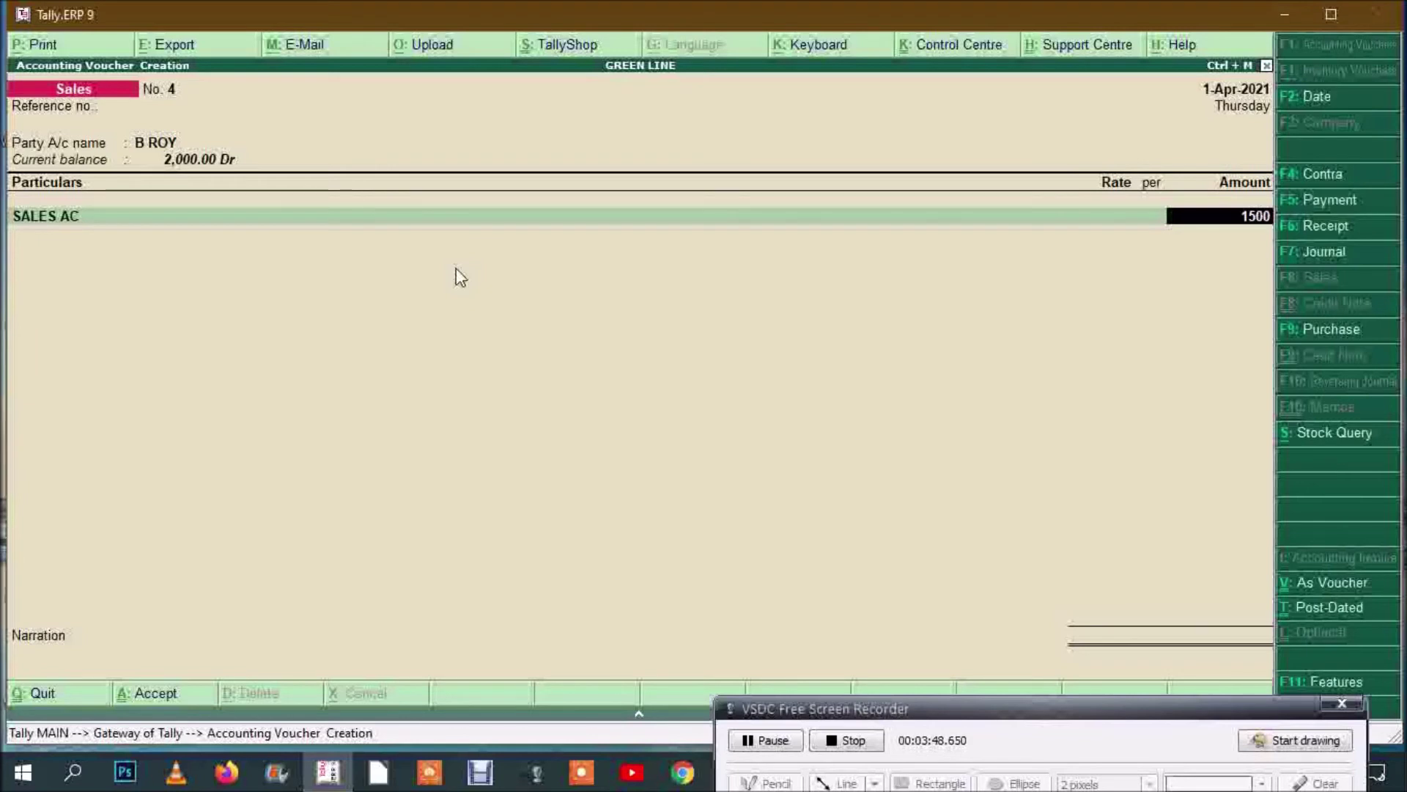
key(Return)
Step: Add a second SALES AC line of 2,000 to sales voucher 4, with no rate
text(sa)
key(Down)
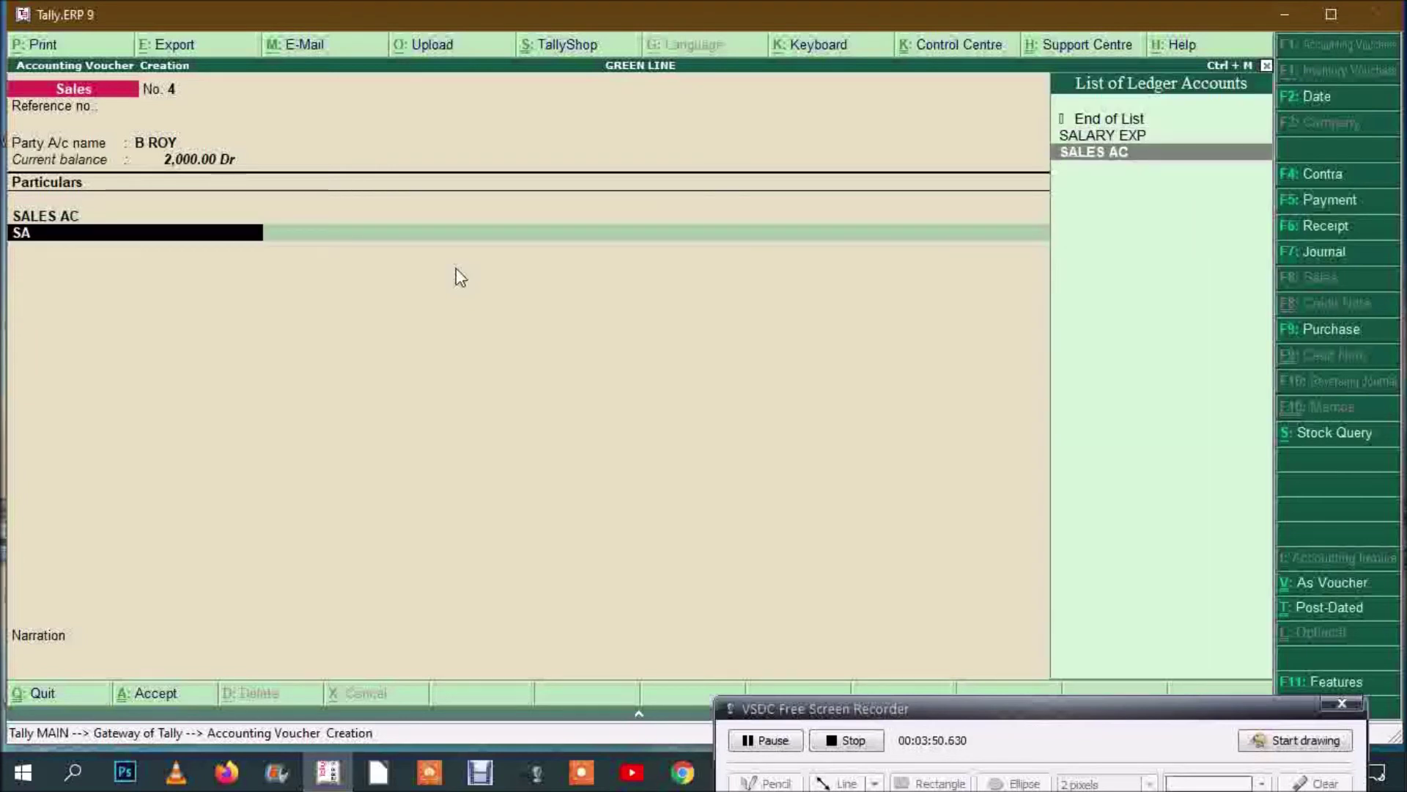
key(Return)
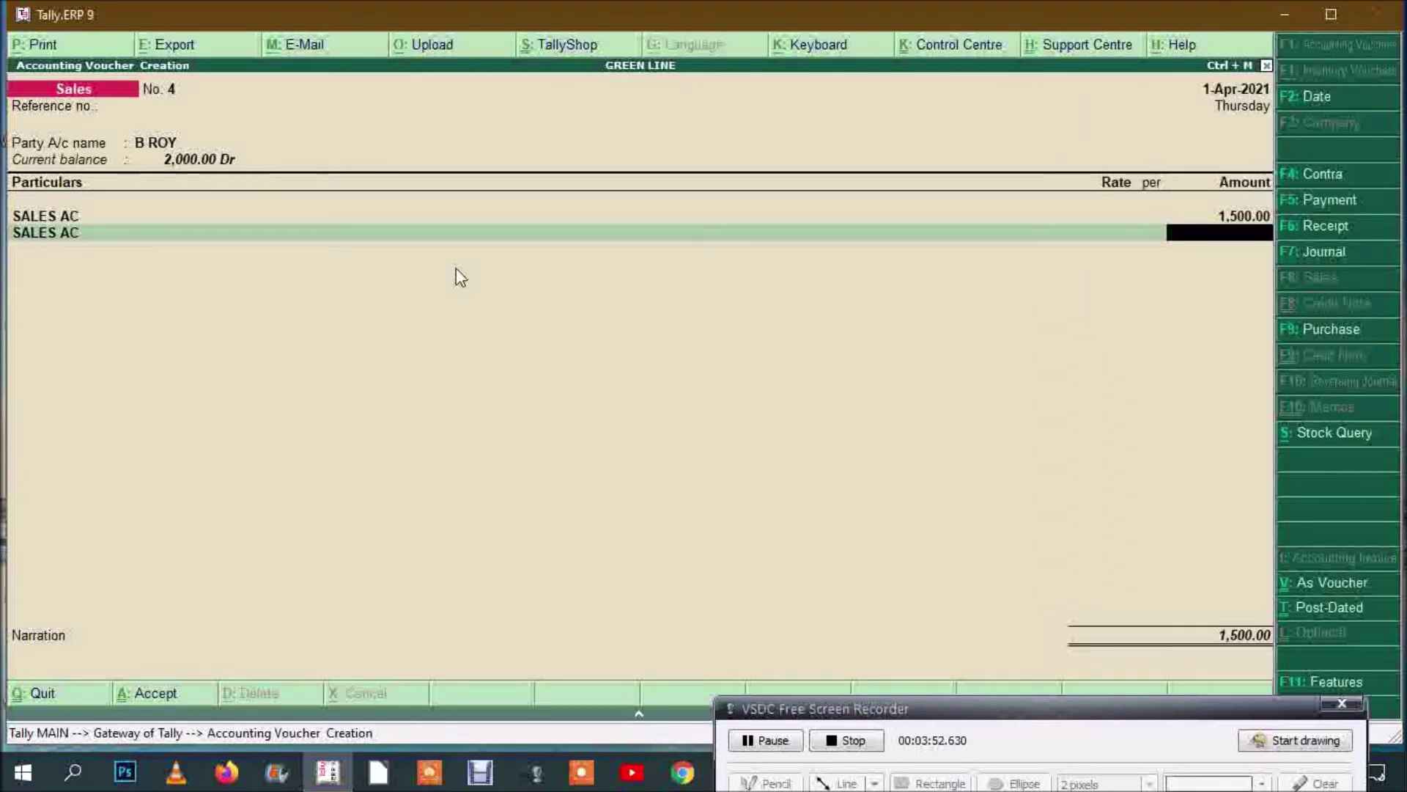
text(2000)
key(Return)
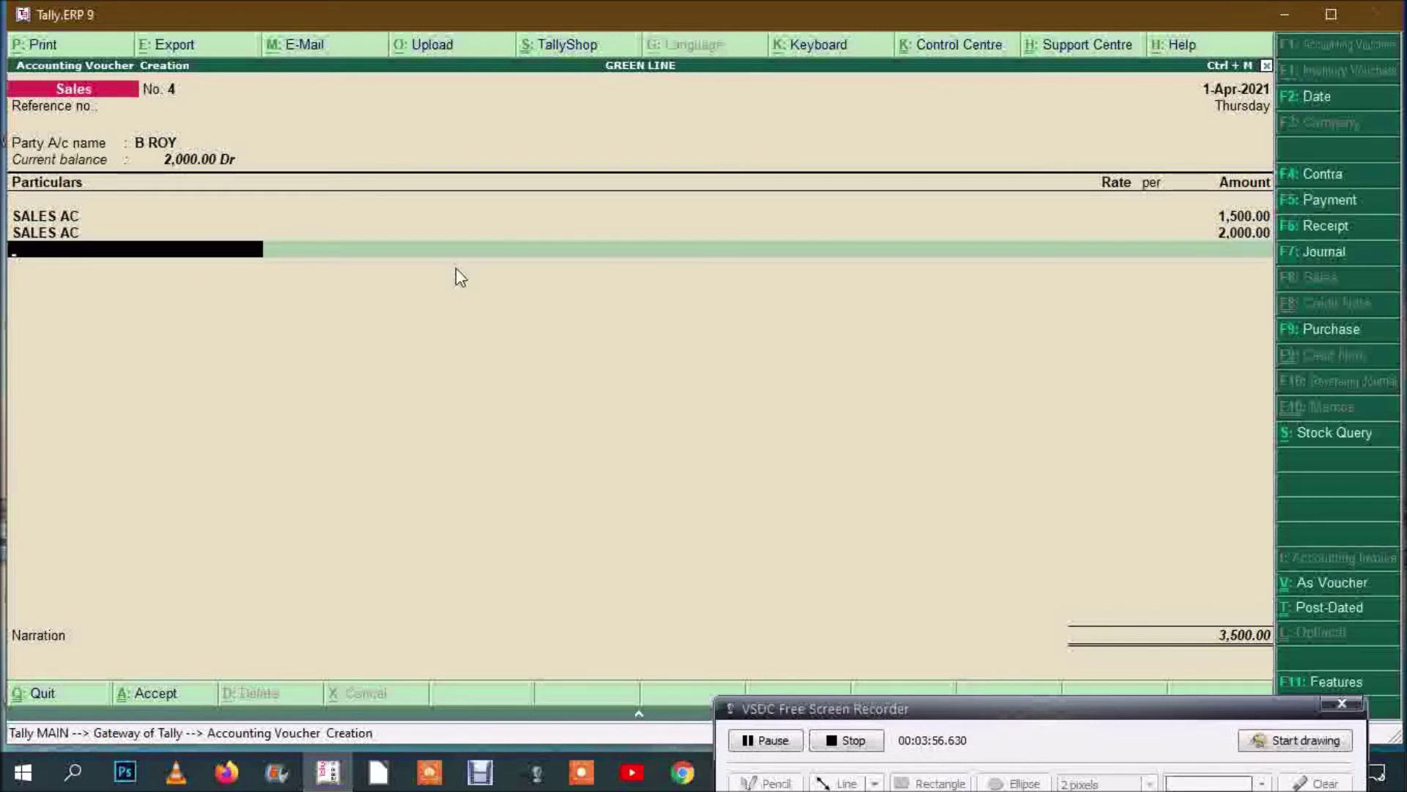
Step: End the ledger entries and save sales voucher 4 without a narration
key(Return)
key(Return)
key(Return)
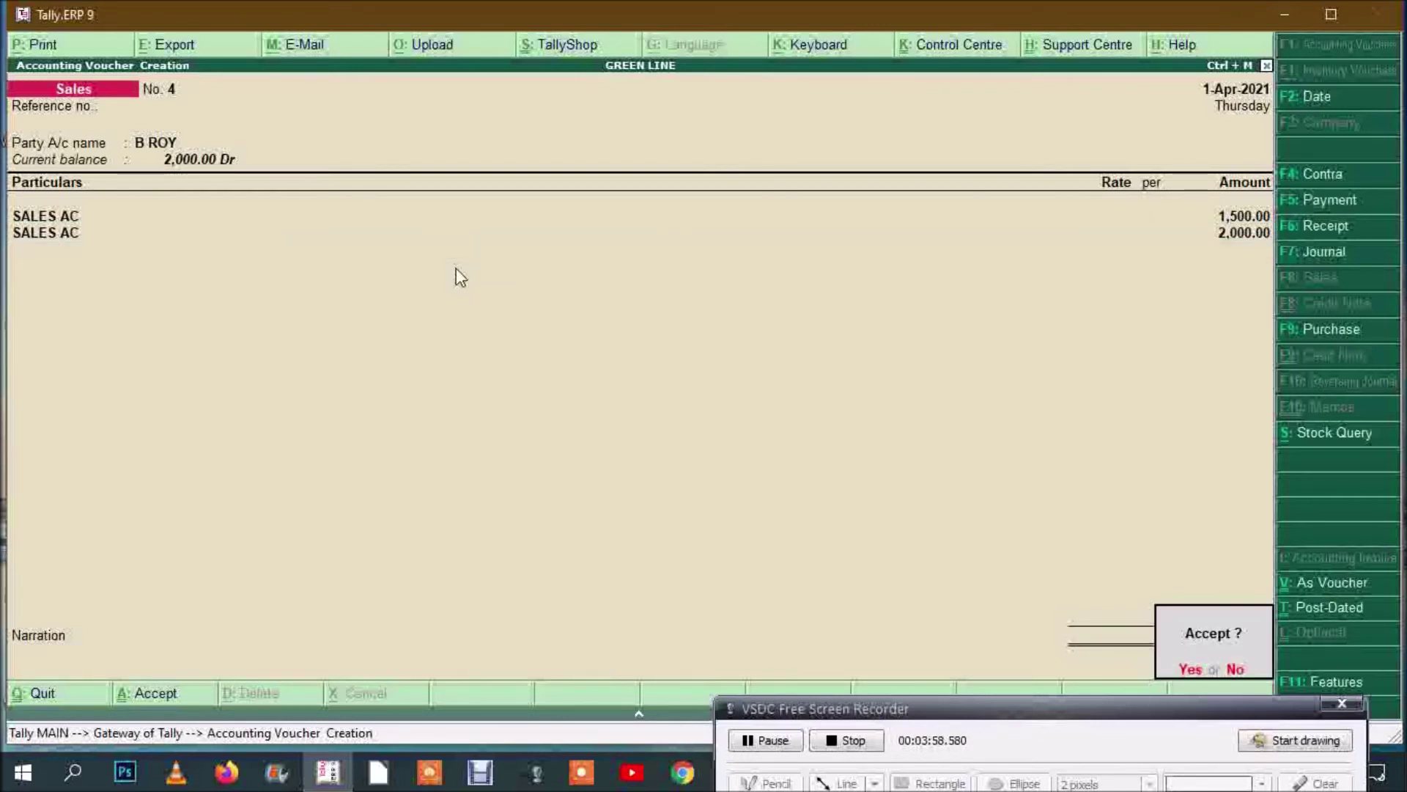
key(Return)
Step: For sales voucher 5, choose the customer listed directly after Cash as party and accept the default party details, with no reference number
key(Return)
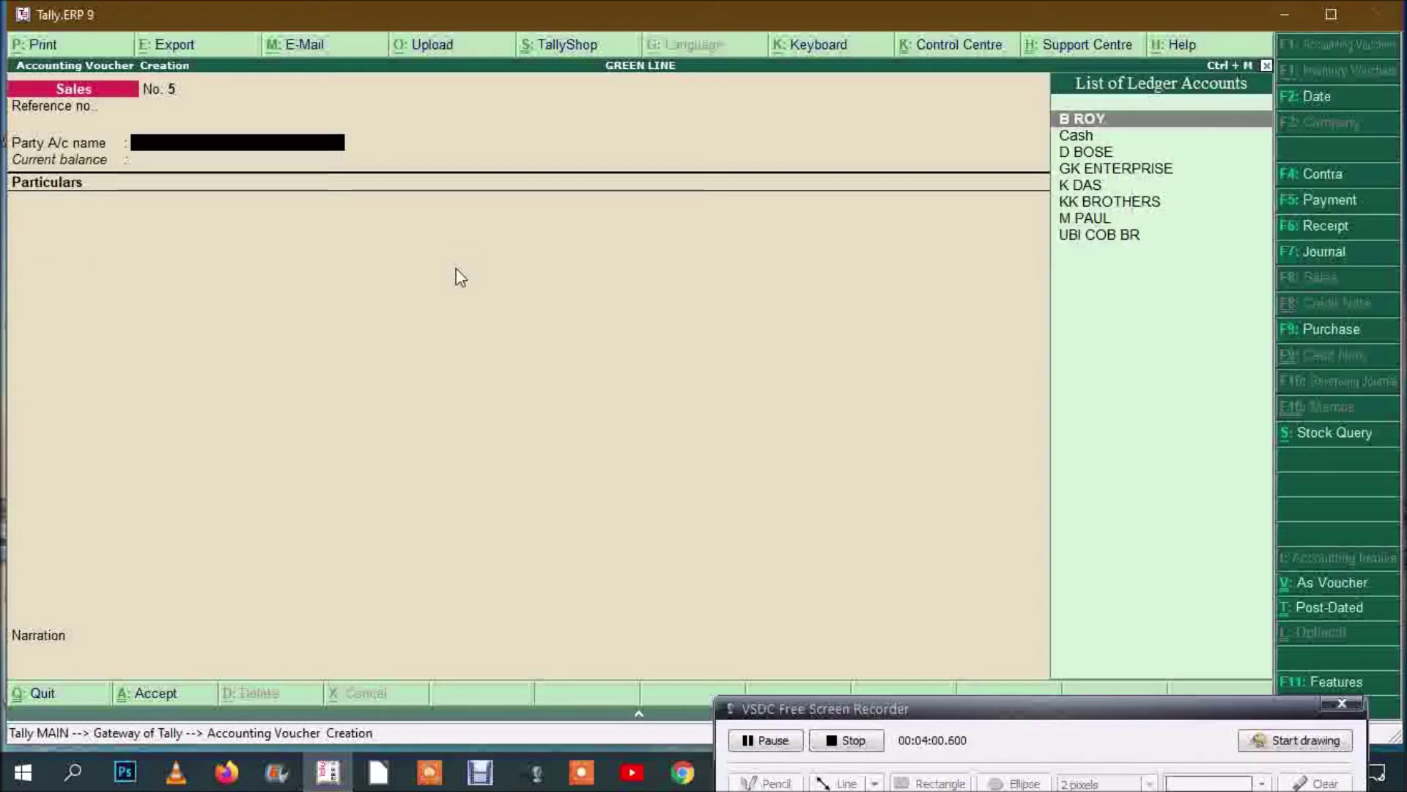
text(DB)
key(Return)
key(Return)
key(Return)
key(Return)
key(Return)
key(Return)
key(Return)
key(Return)
key(Return)
key(Return)
key(Return)
key(Return)
key(Return)
Step: Enter two SALES AC lines in sales voucher 5, for 1,200 and 1,800, with no rate
text(SA)
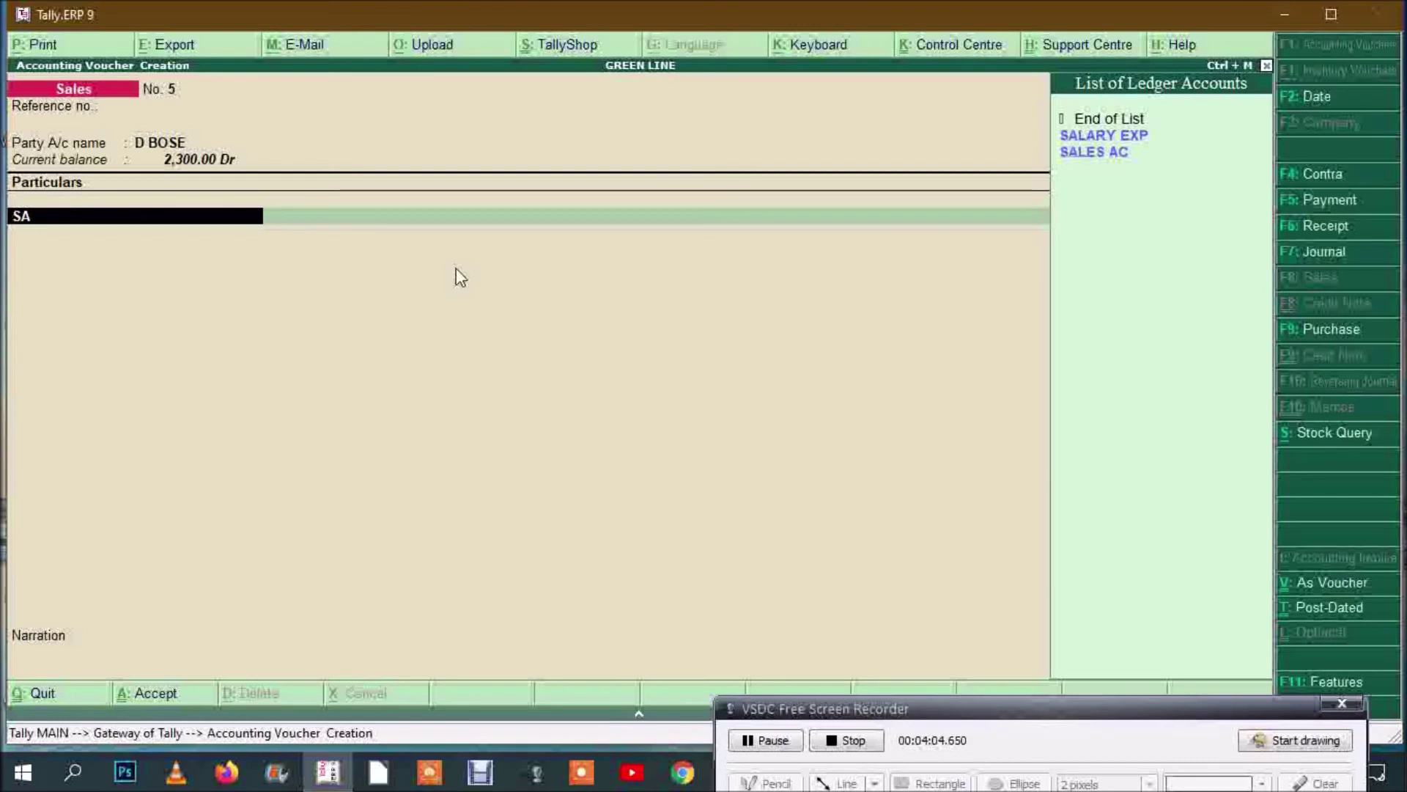
key(Return)
text(1200)
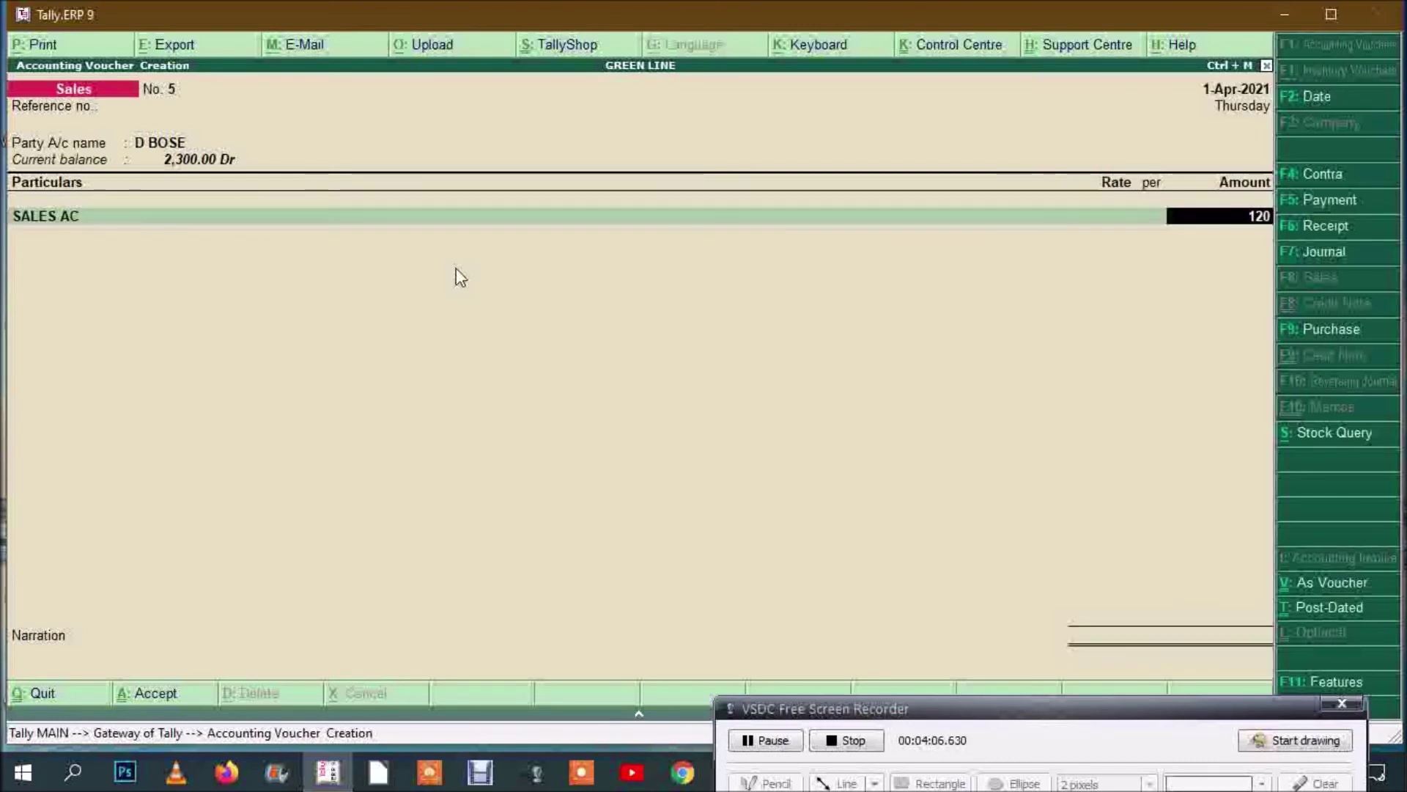
key(Return)
text(SA)
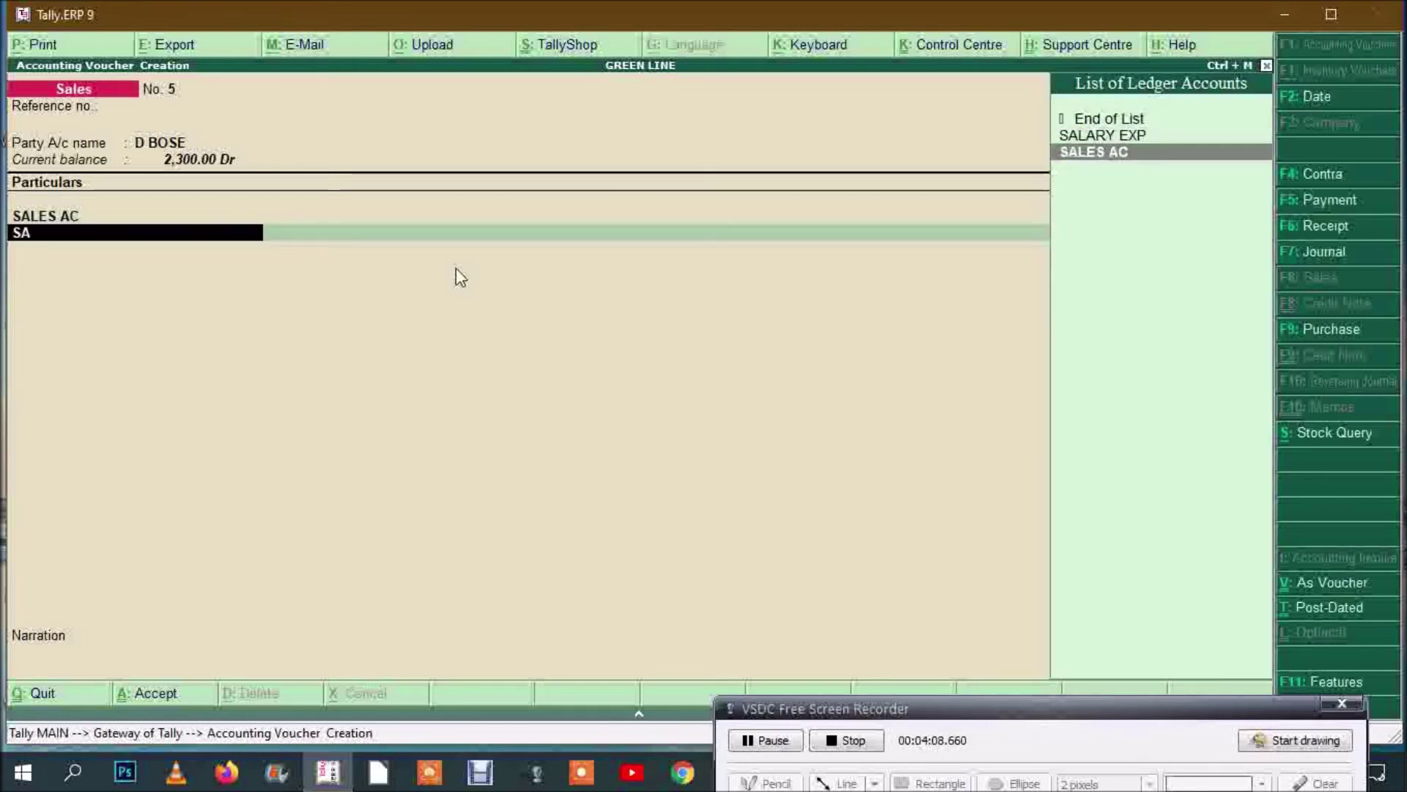
key(Return)
text(1000)
key(Return)
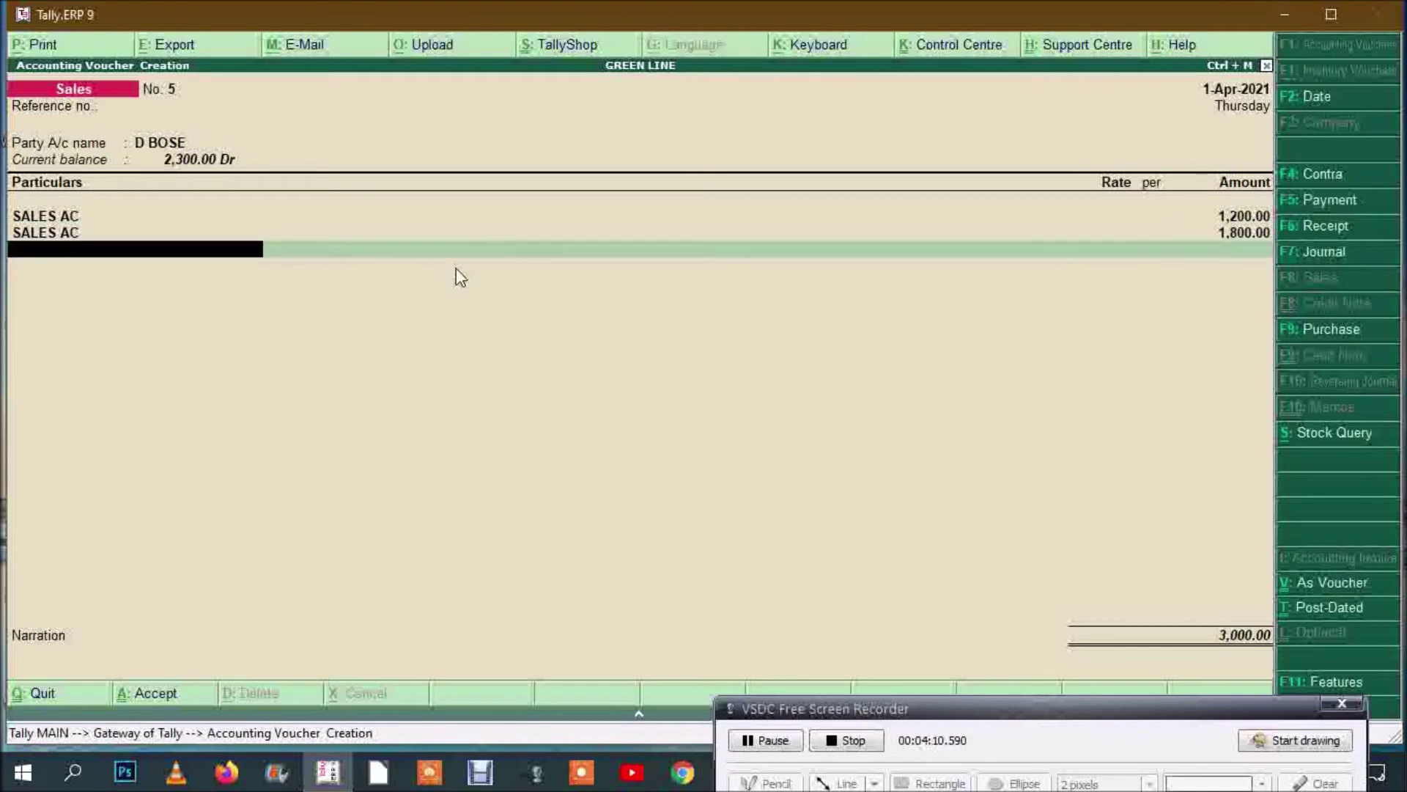
Step: Add a third SALES AC line of 1,100 to sales voucher 5, with no rate
text(SA)
key(Return)
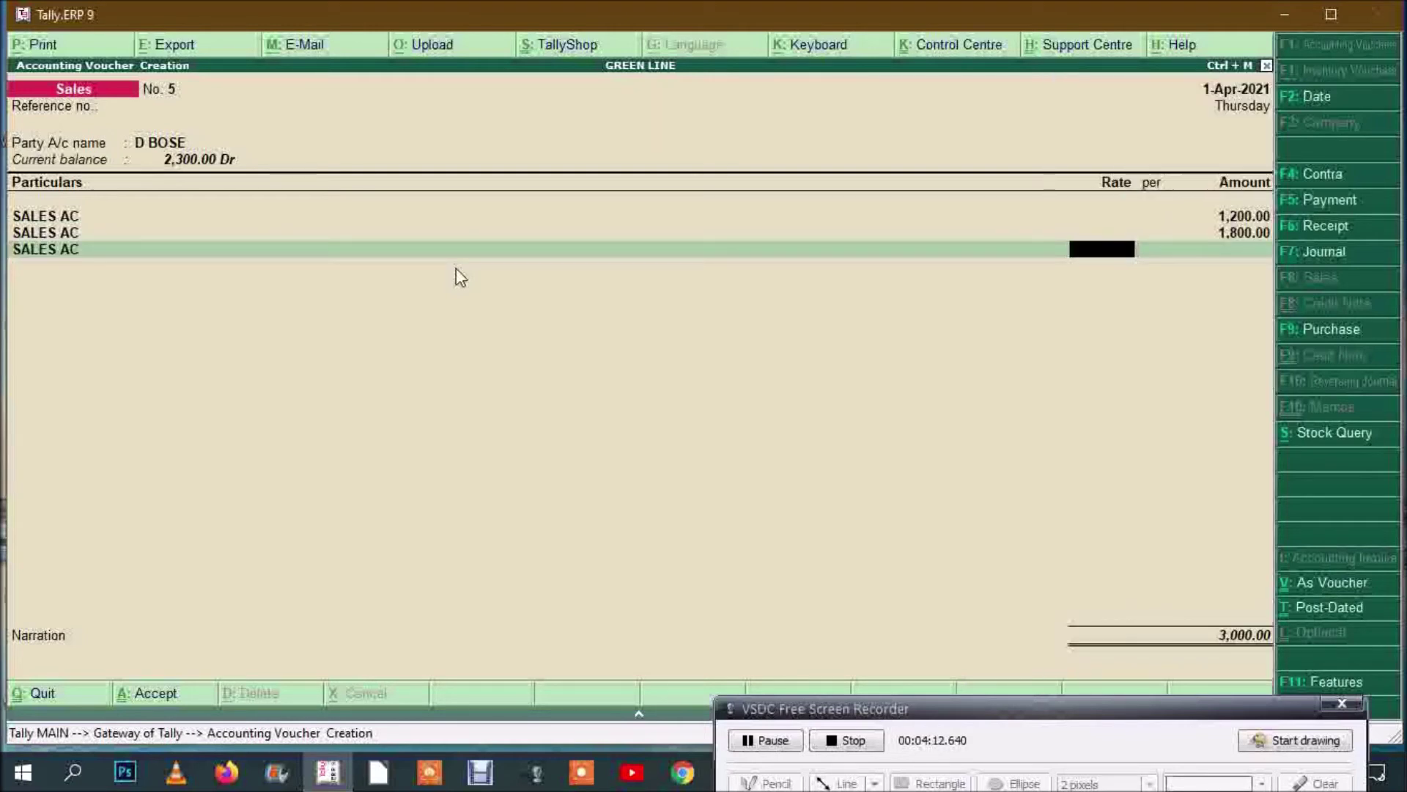
text(10)
key(BackSpace)
text(100)
key(Return)
Step: End the ledger entries and save sales voucher 5 without a narration
key(Return)
key(Return)
key(Return)
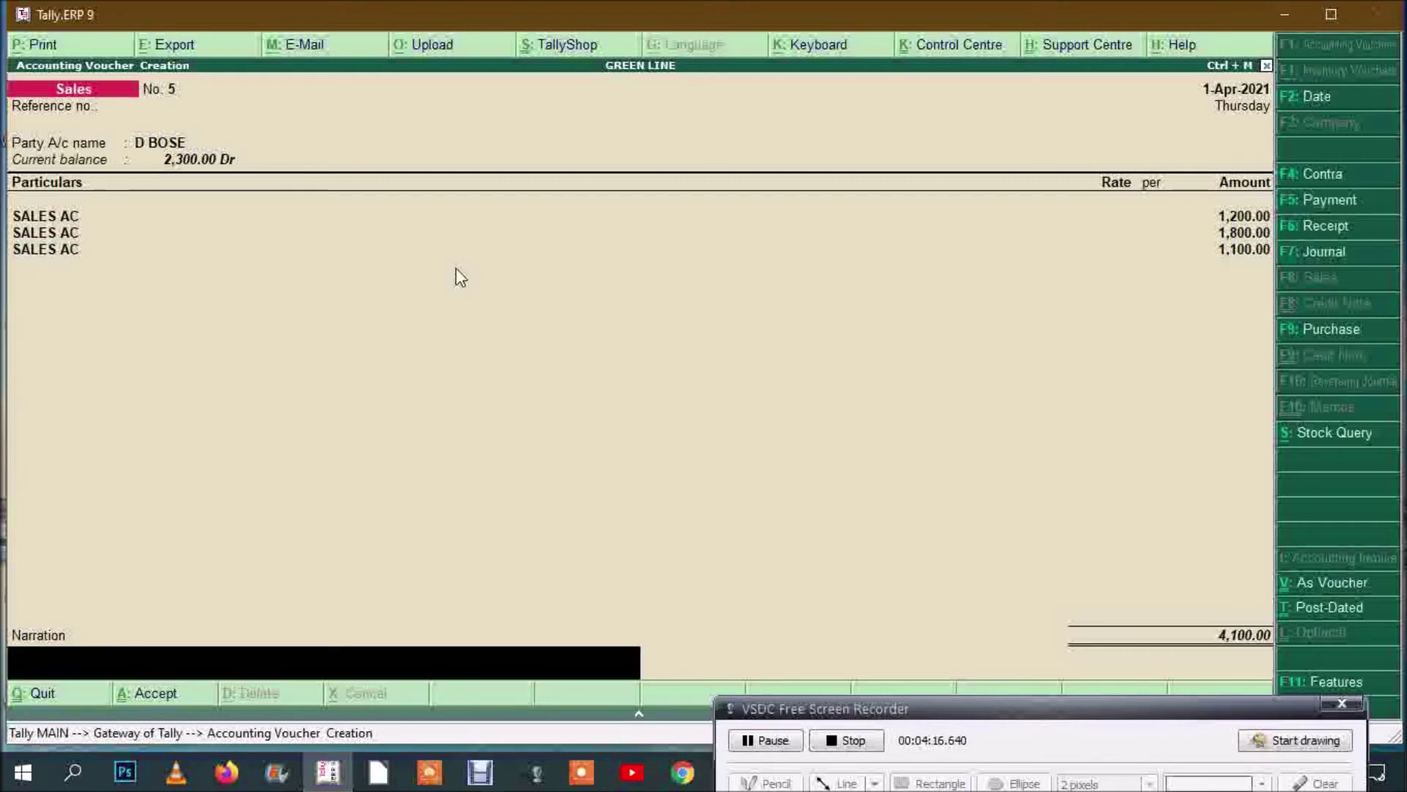
key(Return)
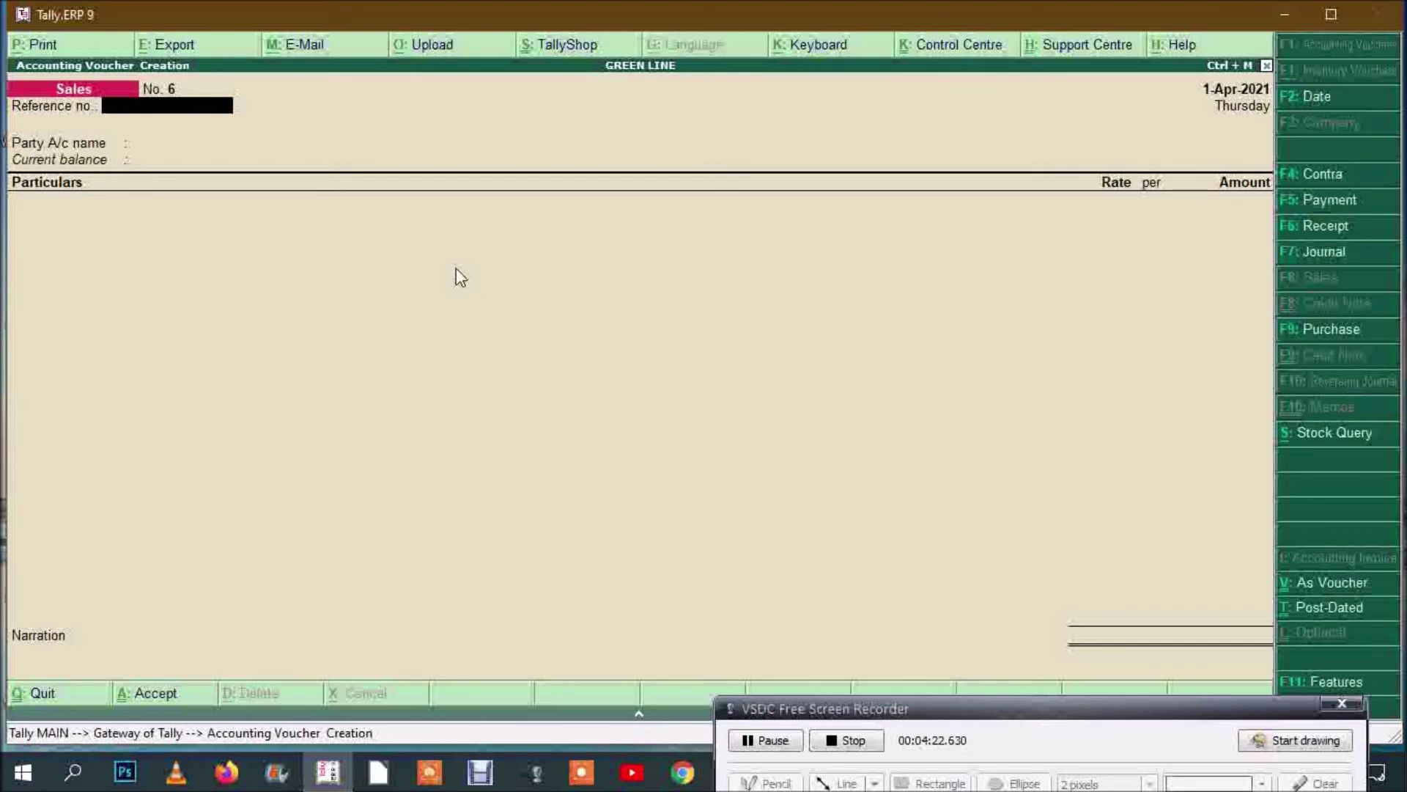
Step: Leave voucher entry and check the purchase and sales figures in the Profit & Loss A/c report
key(Escape)
key(Return)
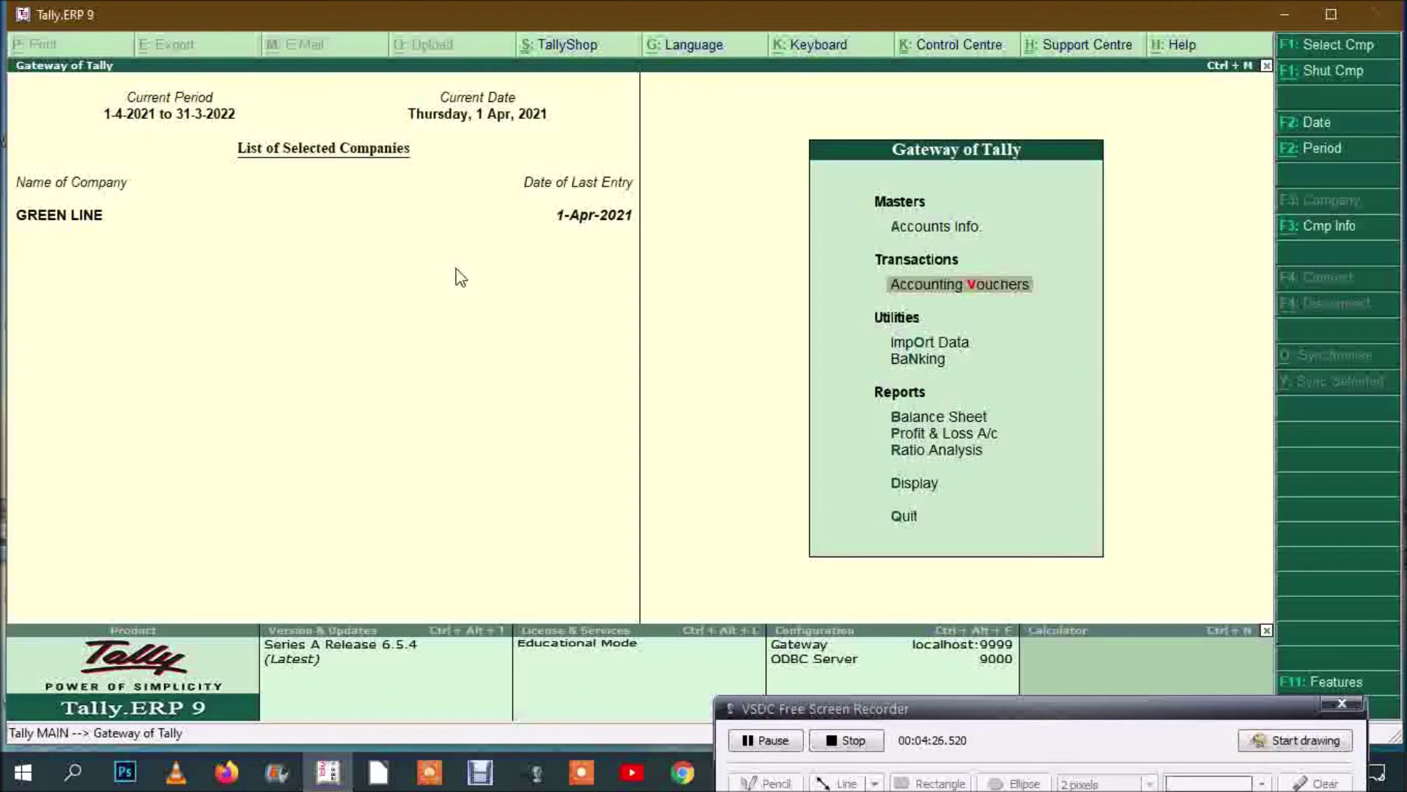
key(p)
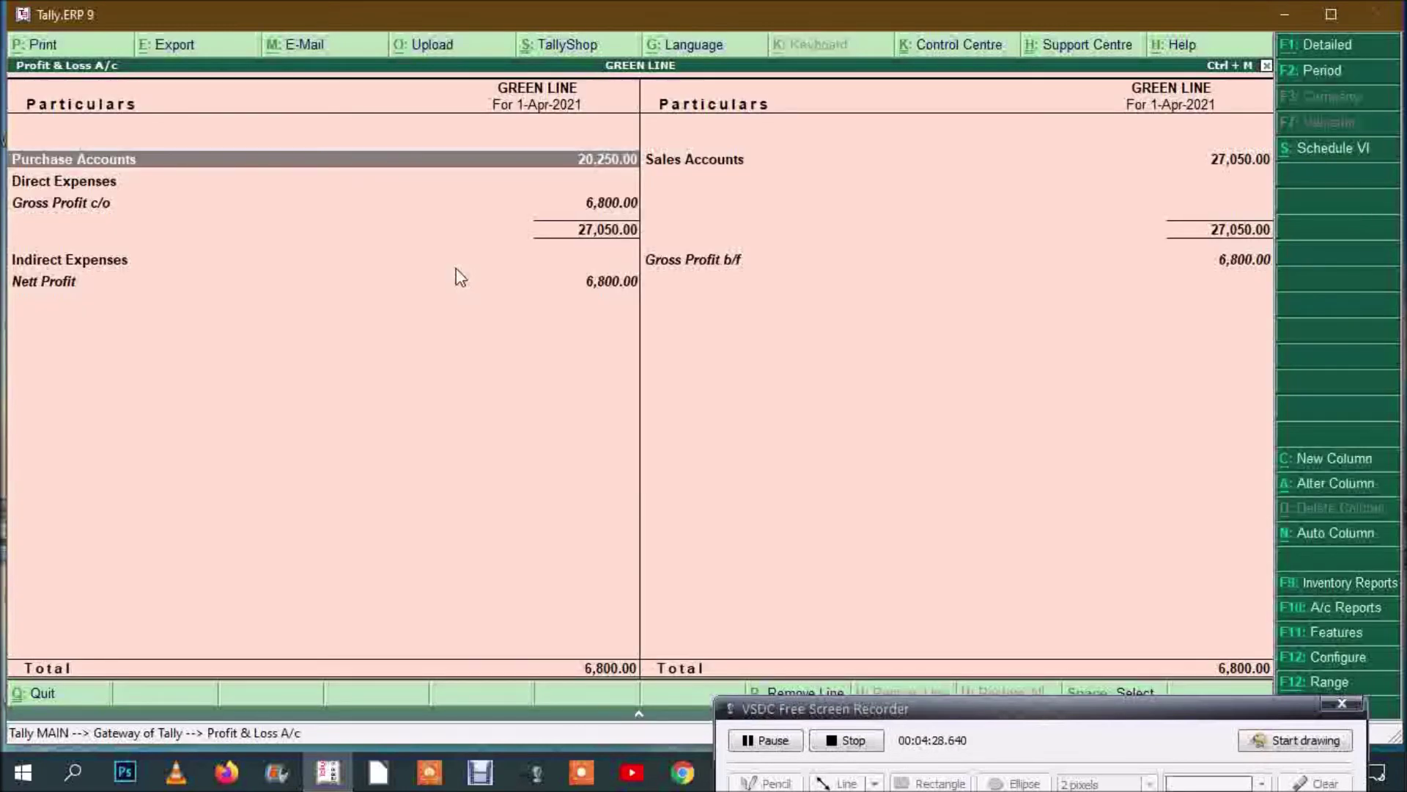
key(Right)
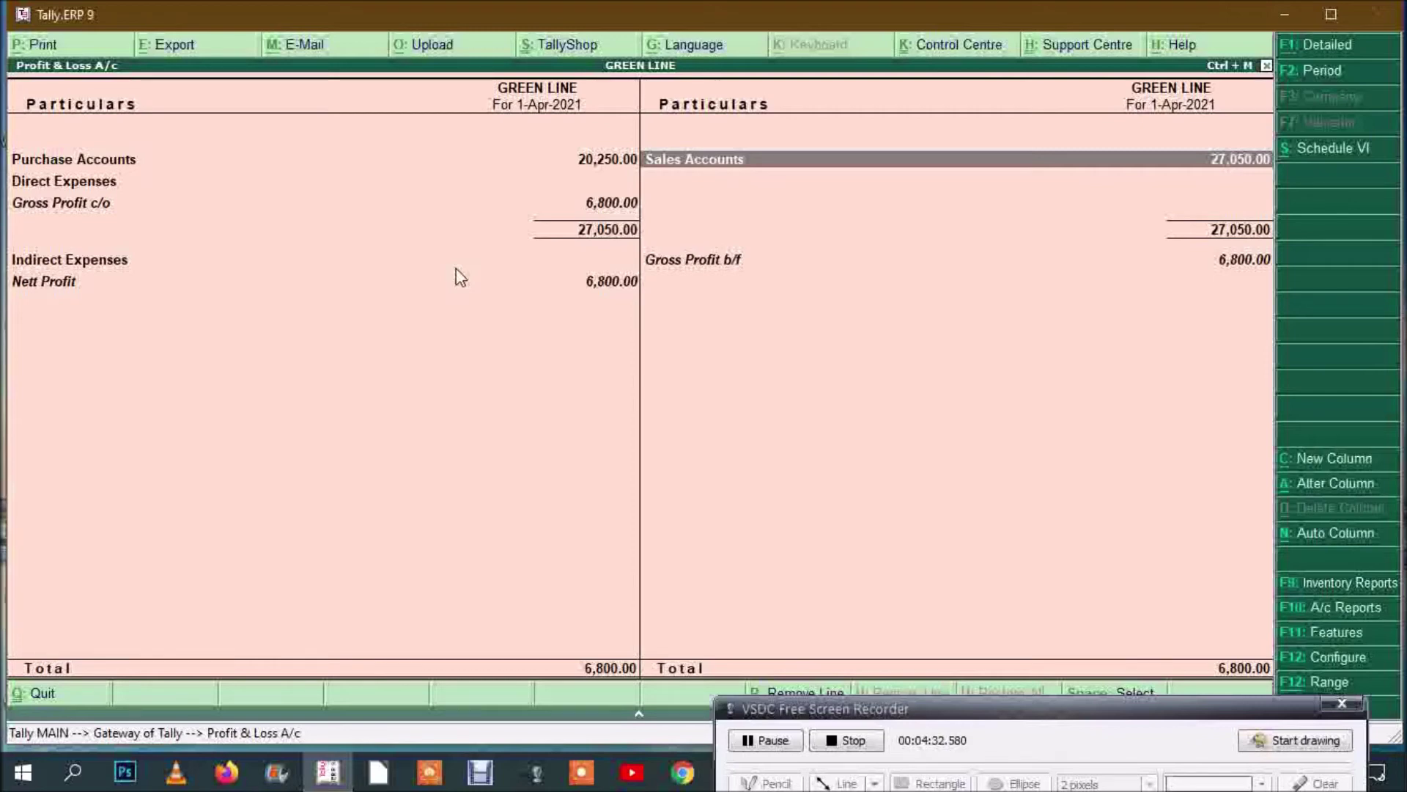
key(Escape)
Step: Start payment voucher 1 from the Cash account and enter LABOUR AND WAGES for 125
key(v)
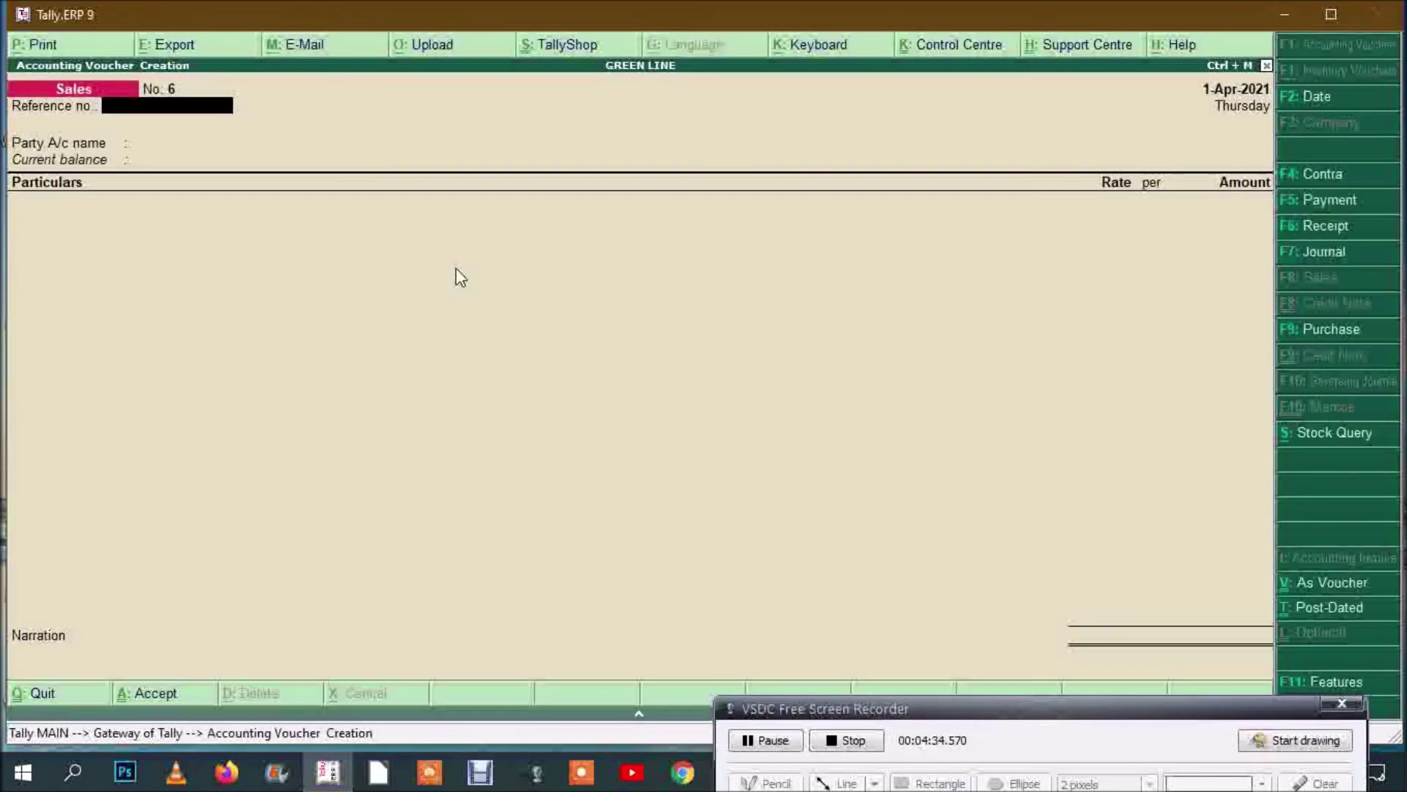
key(F5)
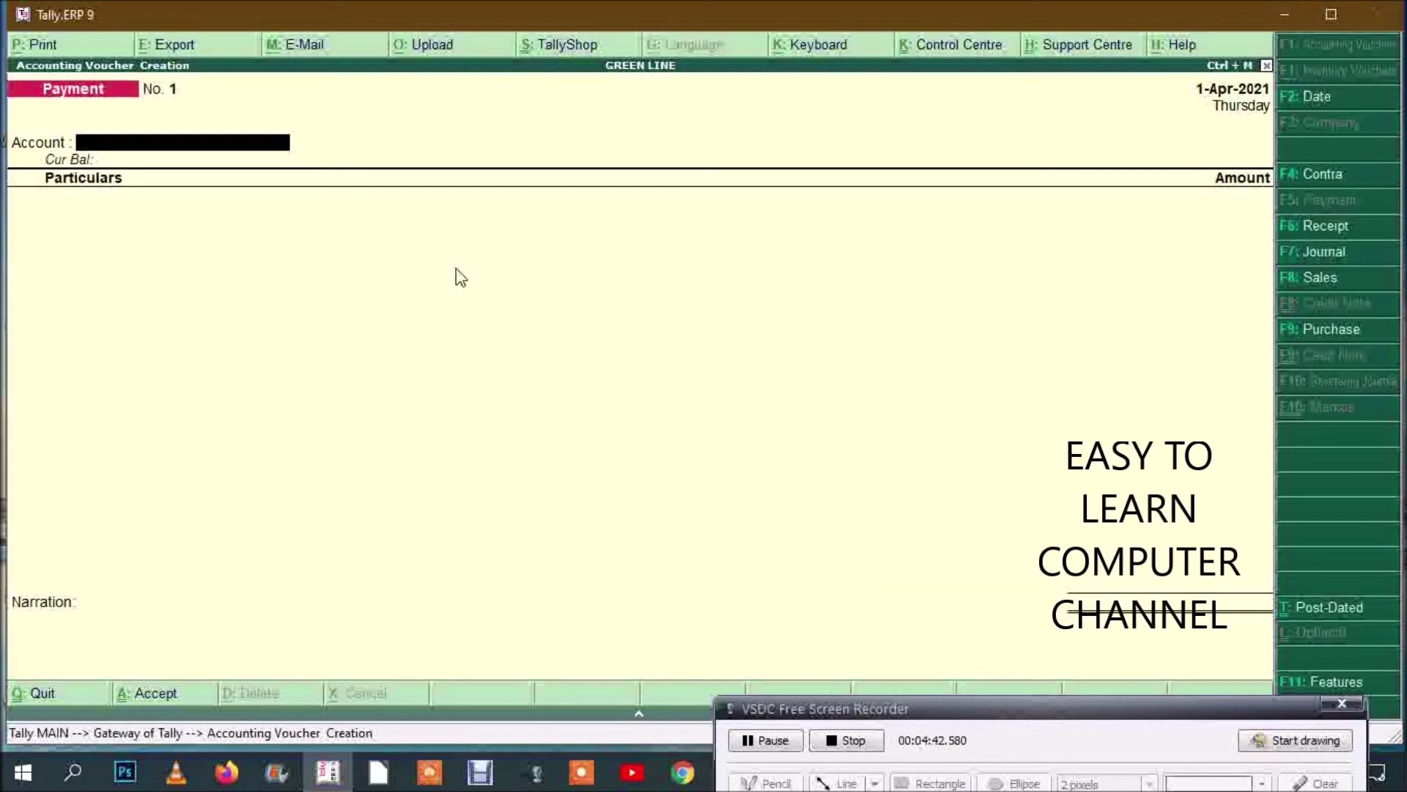
key(Return)
text(LA)
key(Return)
text(125)
key(Return)
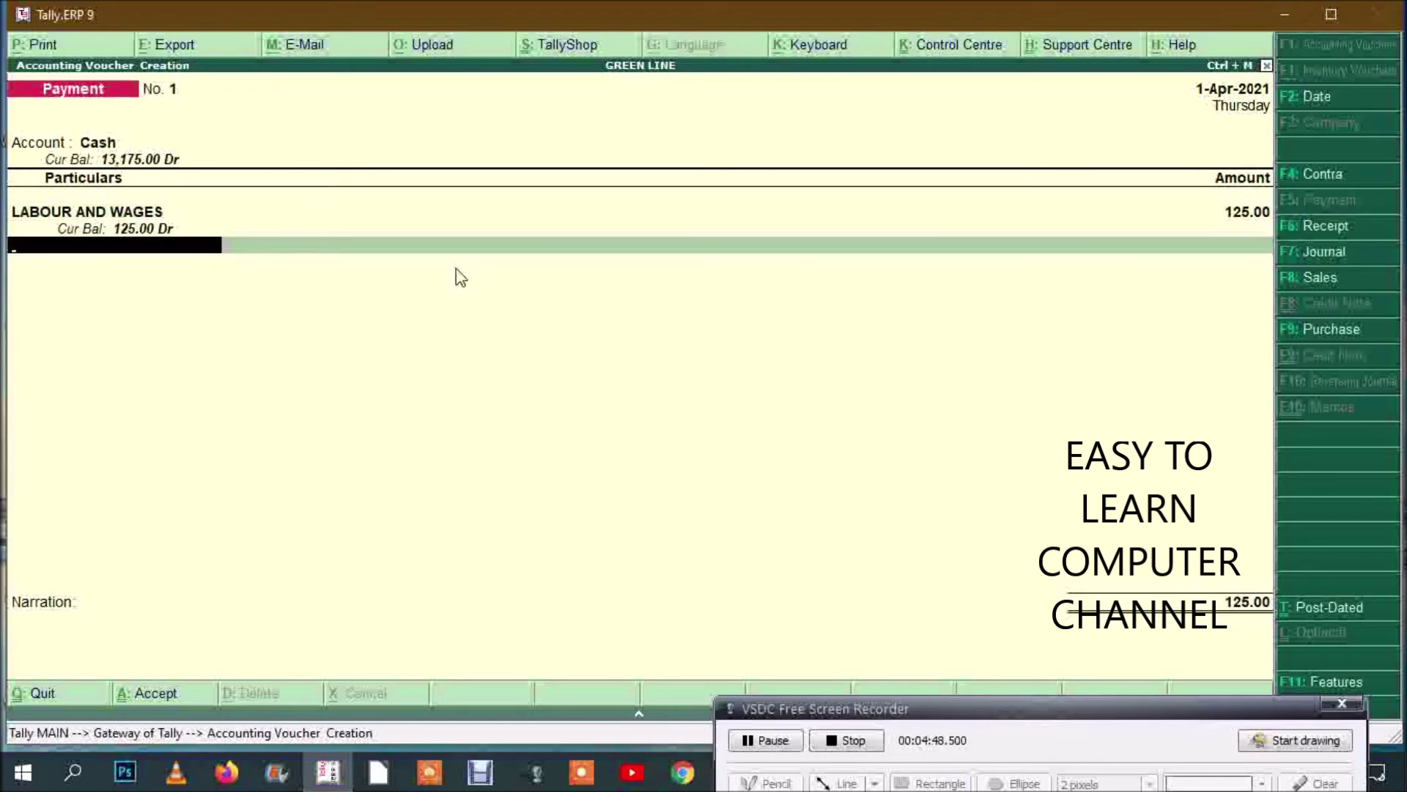
Step: Add TRAVELLING EXP for 50 and TELEPHONE EXP for 150 to payment voucher 1
text(TR)
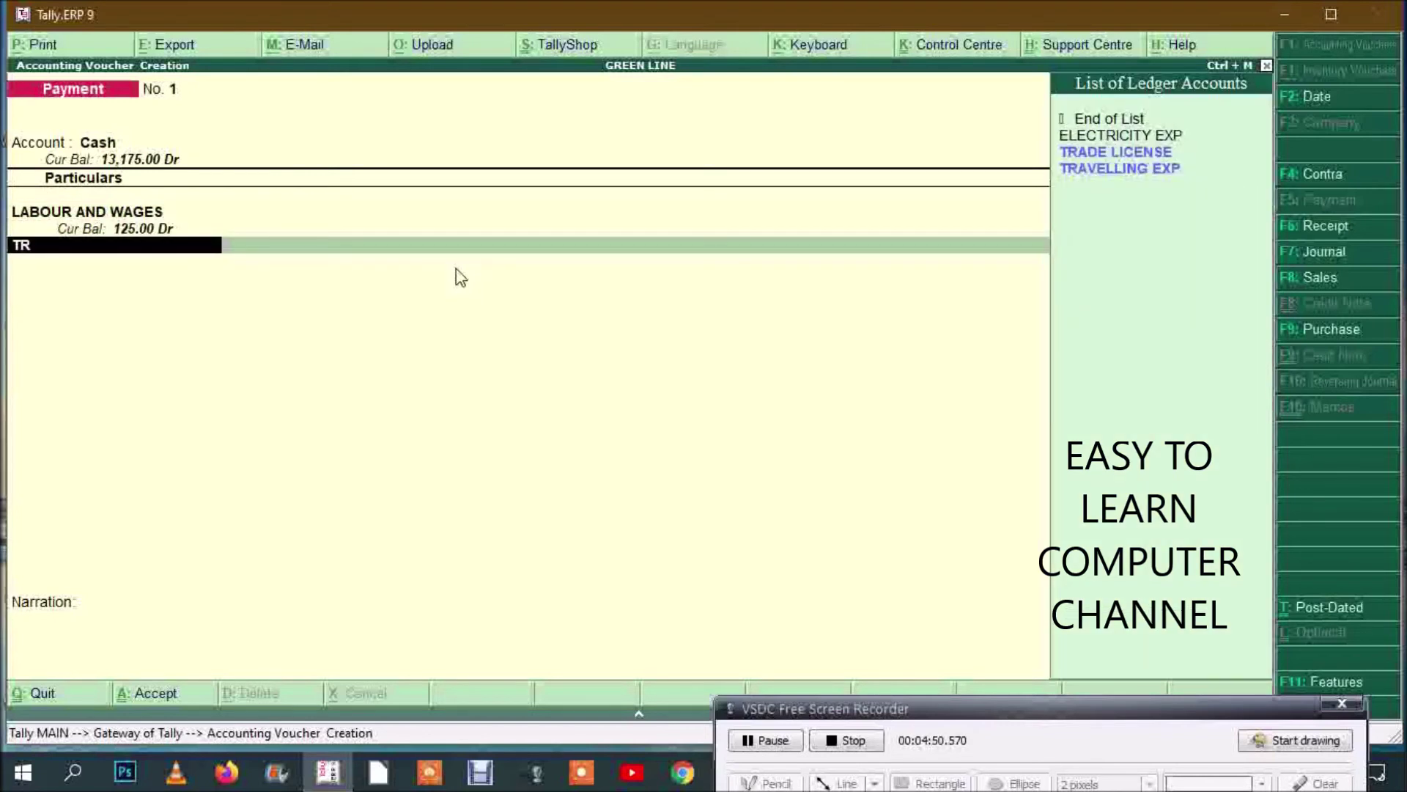
key(Down)
key(Return)
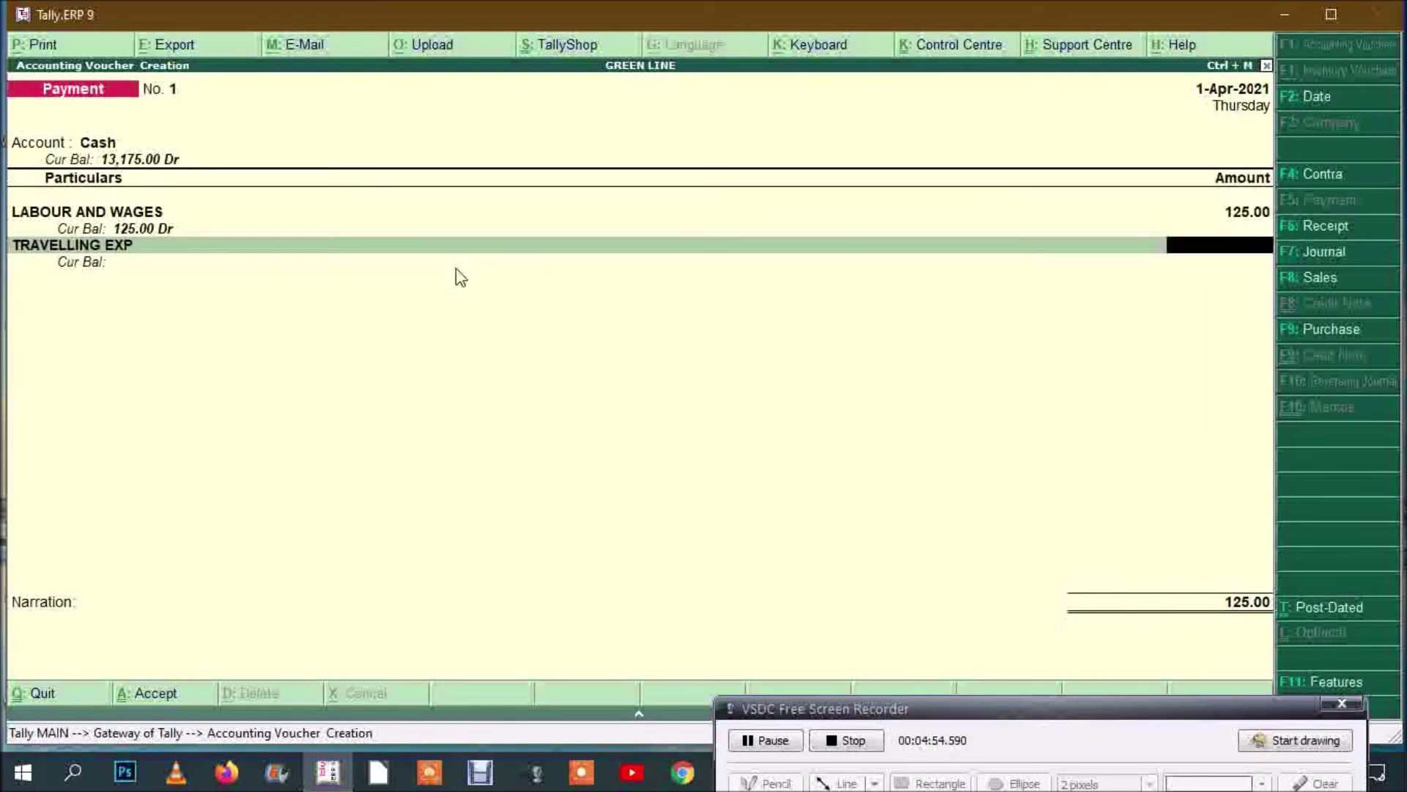
text(50)
key(Return)
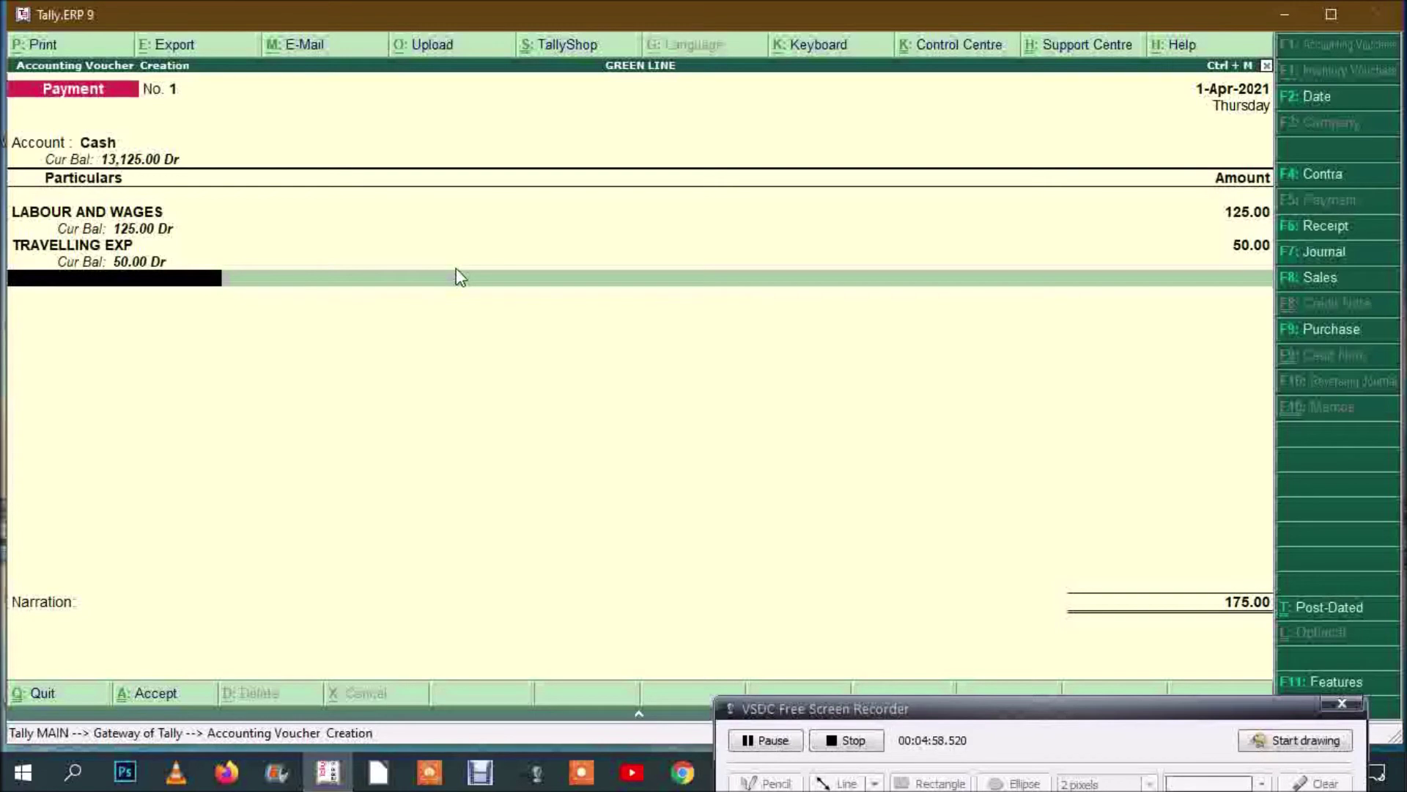
text(TEL)
key(Return)
text(150)
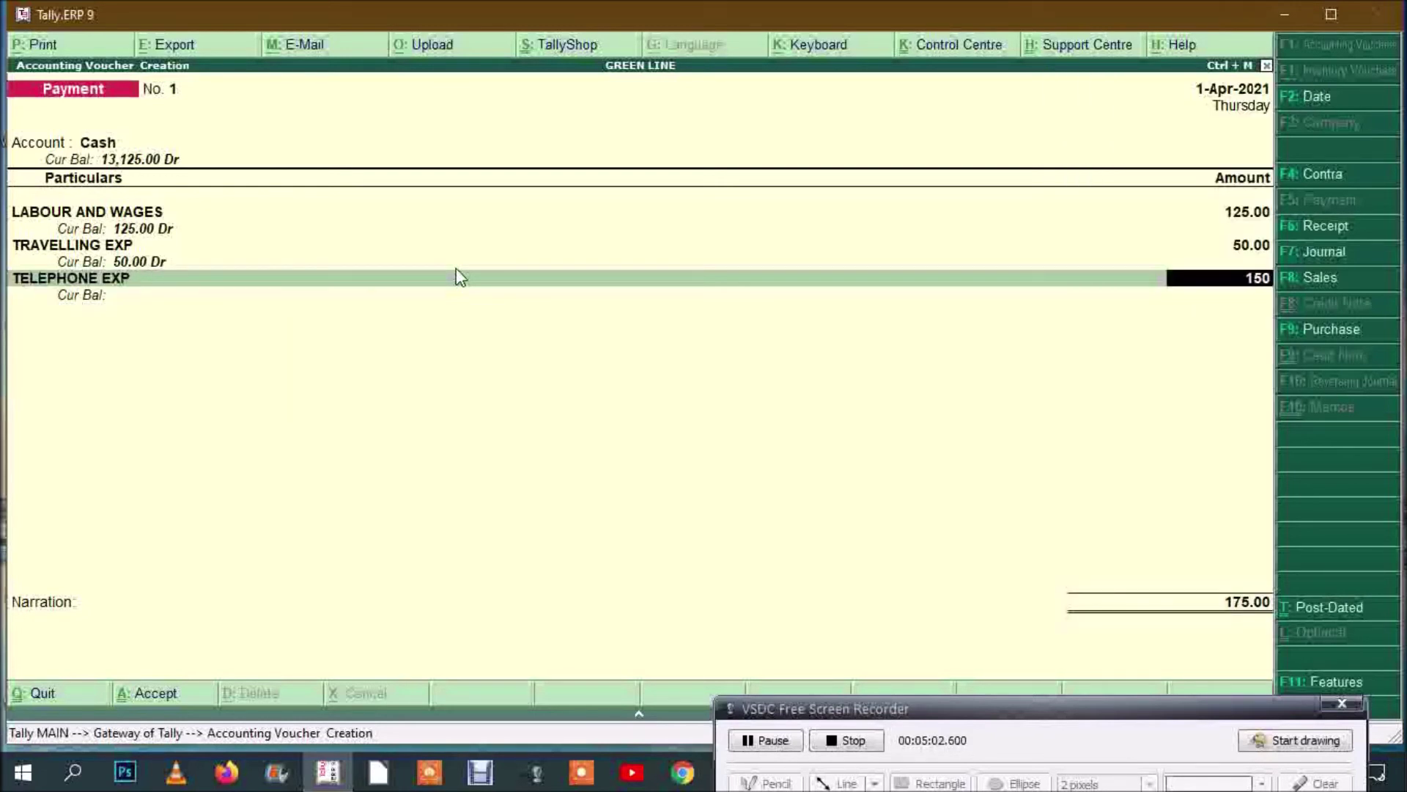
key(Return)
Step: Add ELECTRICITY EXP for 200 and PRINTING AND STATIONERY for 50 to payment voucher 1
text(E)
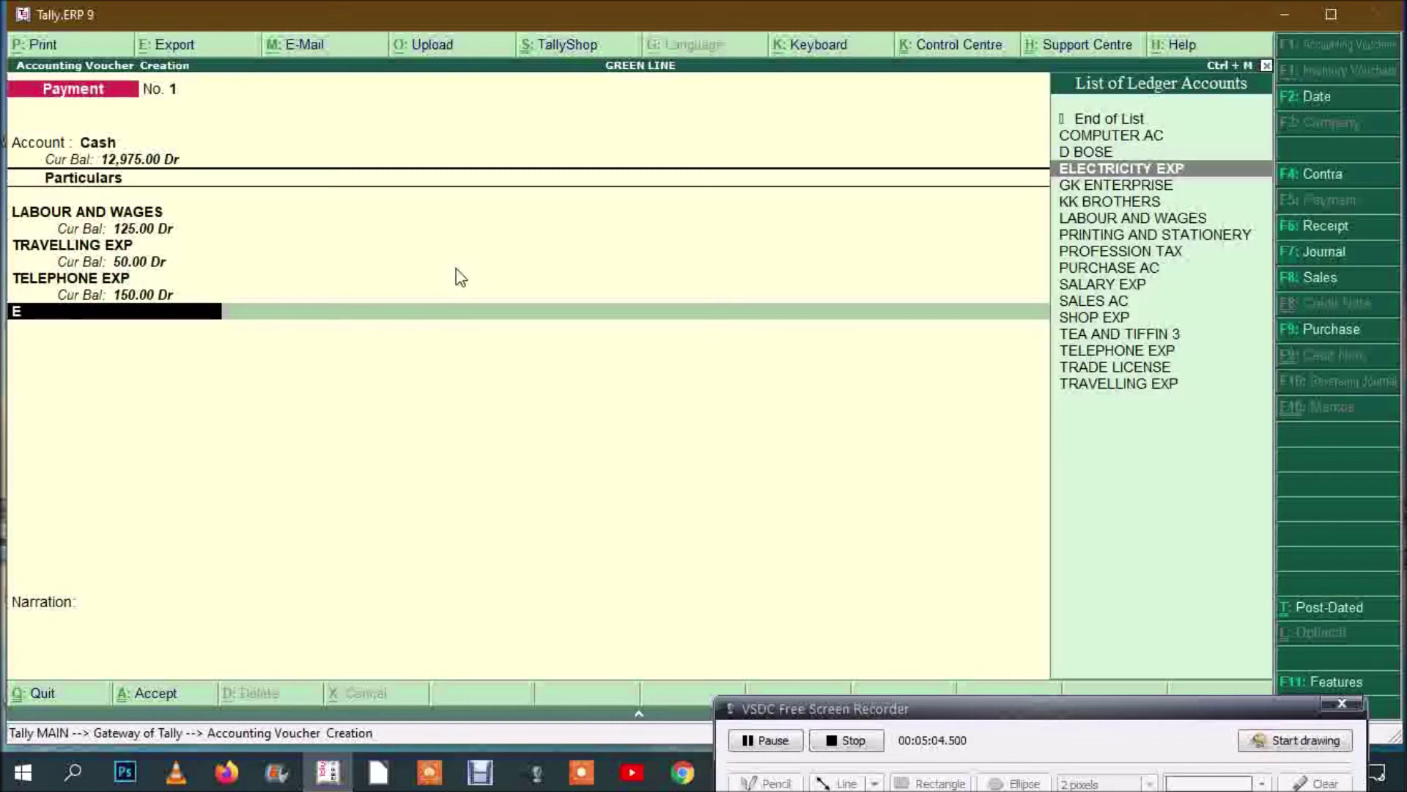
text(LE)
key(Return)
text(200)
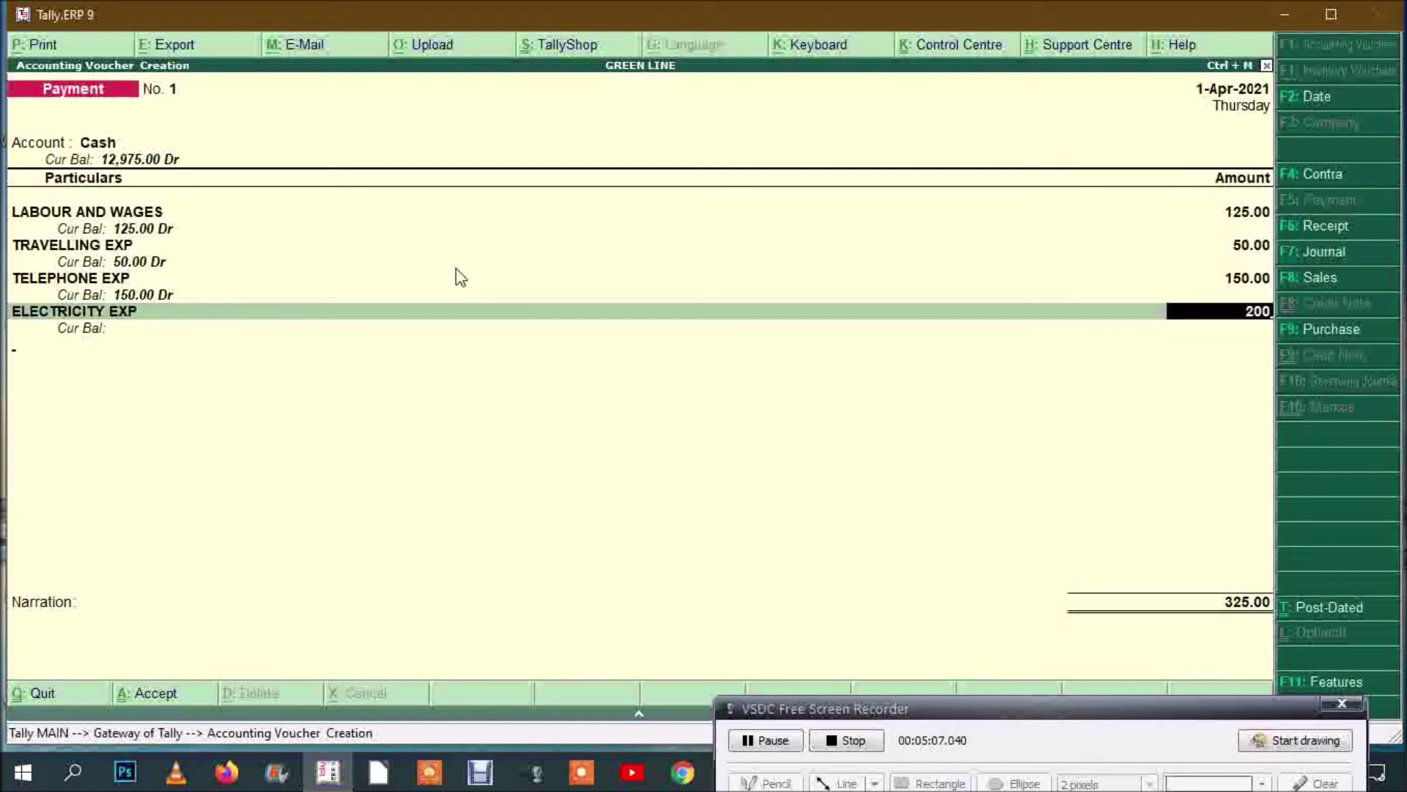
key(Return)
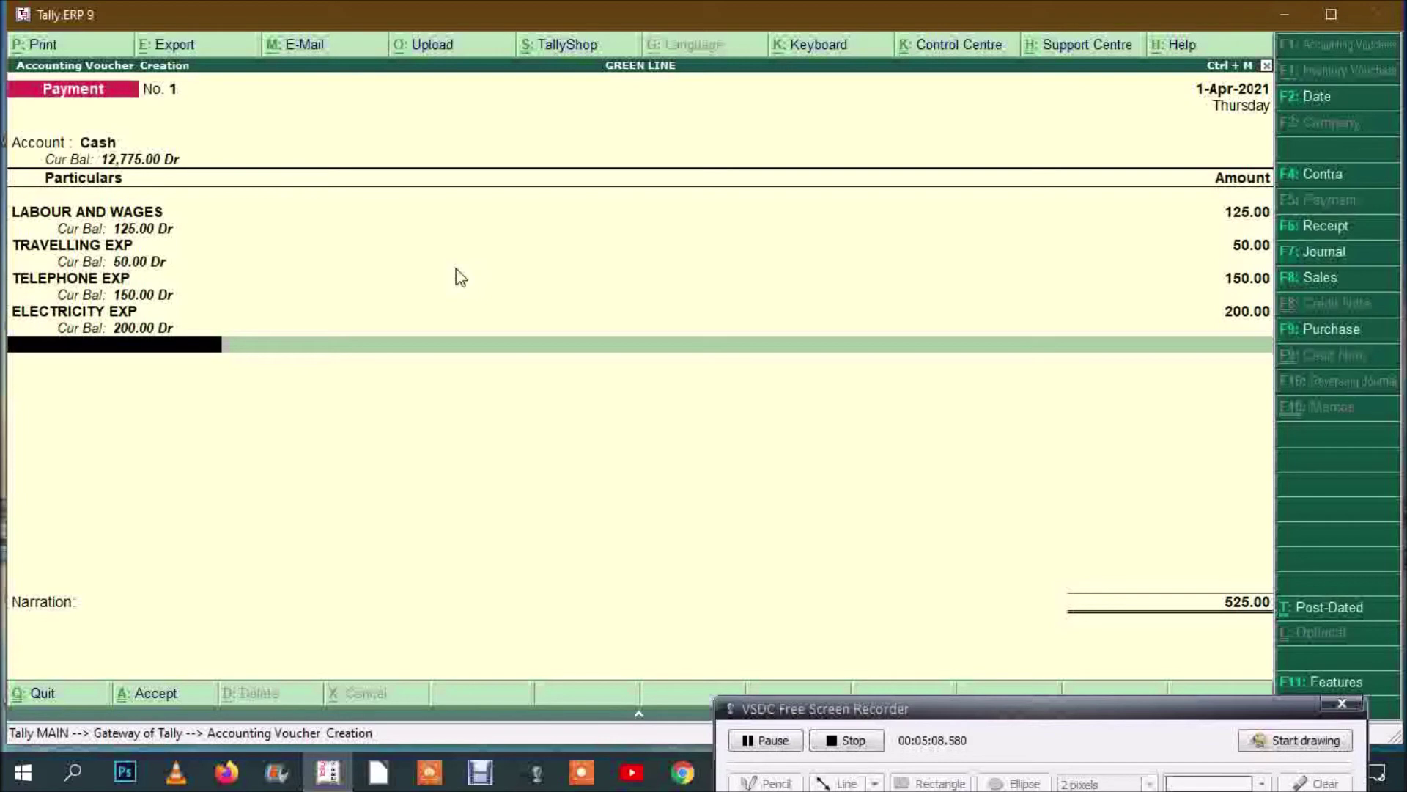
text(PRI)
key(Return)
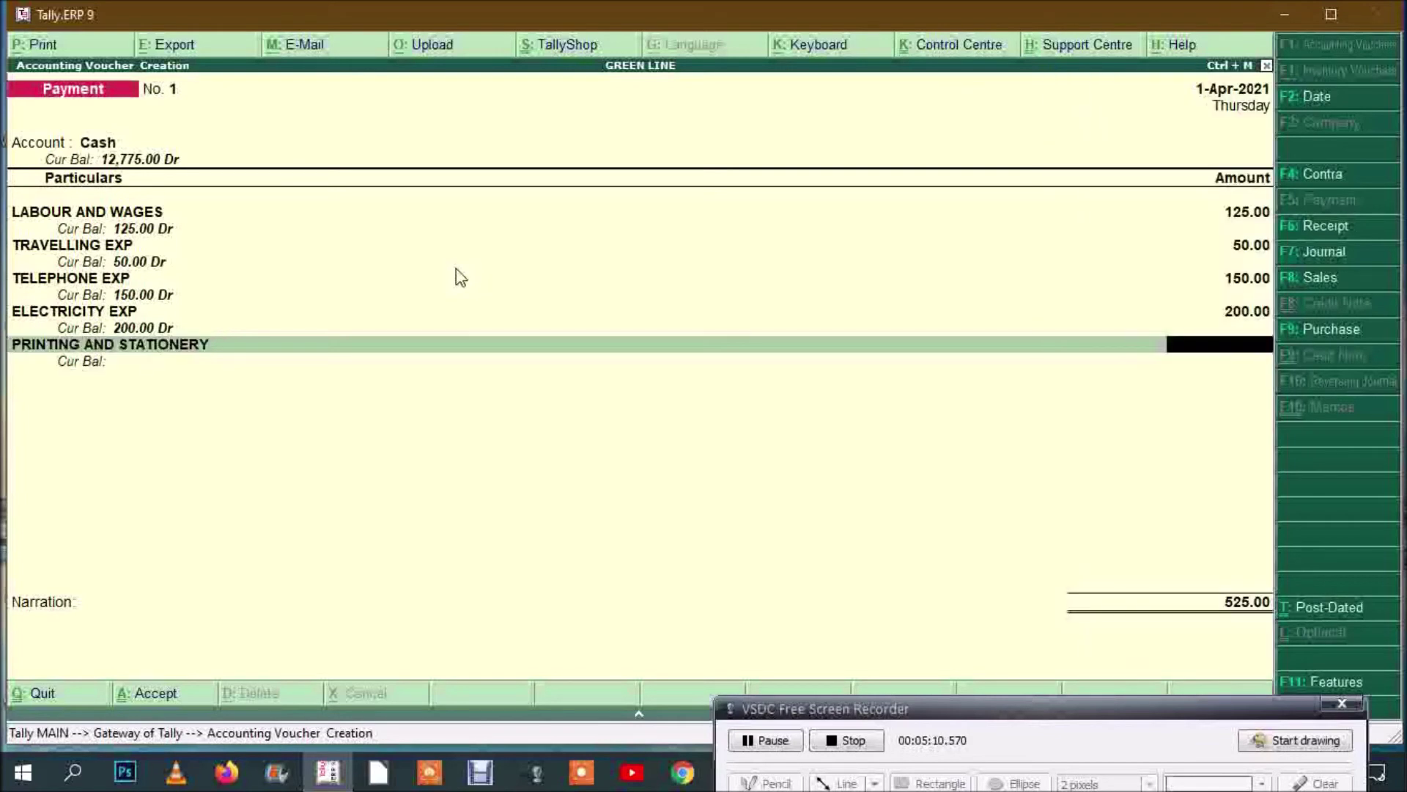
text(50)
key(Return)
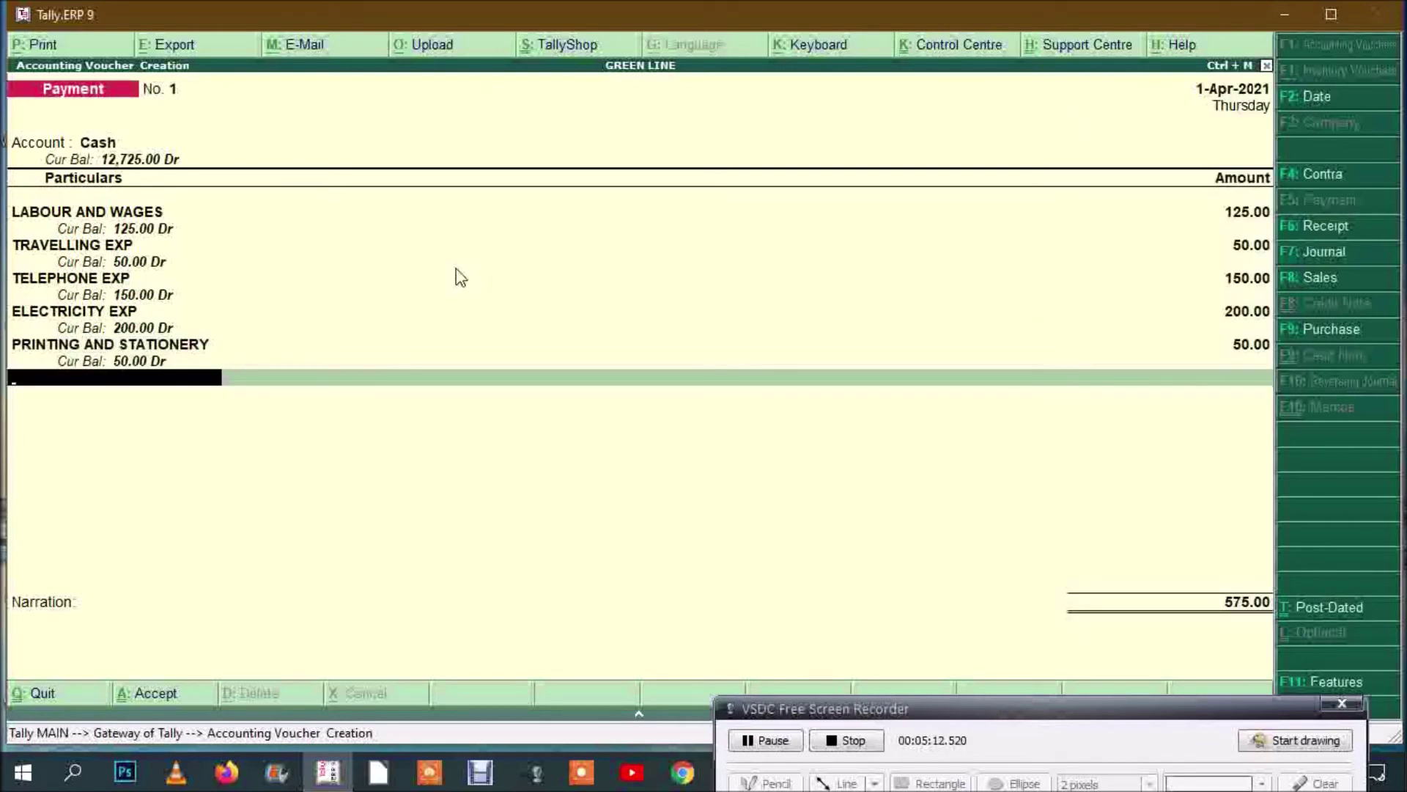
Step: Add TEA AND TIFFIN 3 for 170 and SHOP EXP for 400 to payment voucher 1
text(TEA)
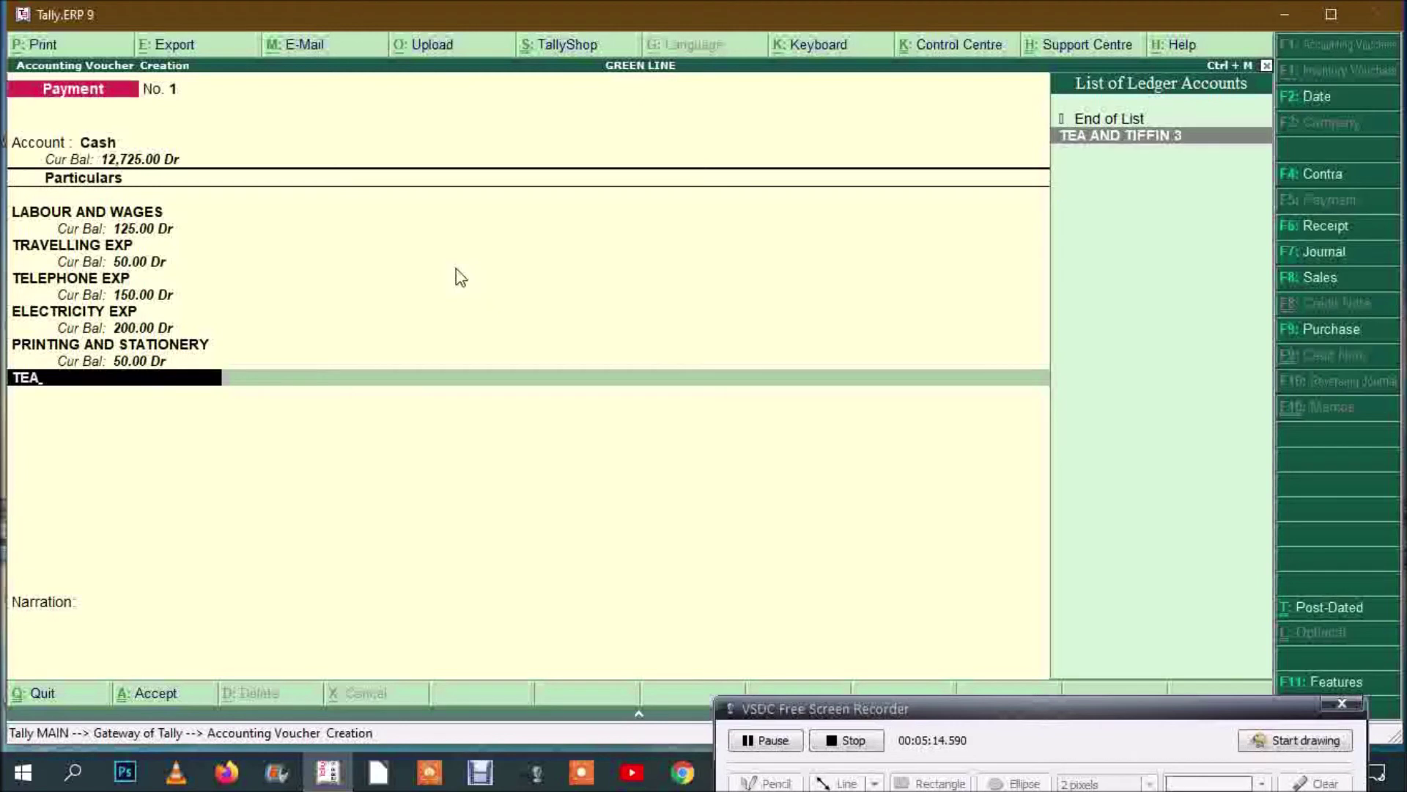
key(Return)
text(170)
key(Return)
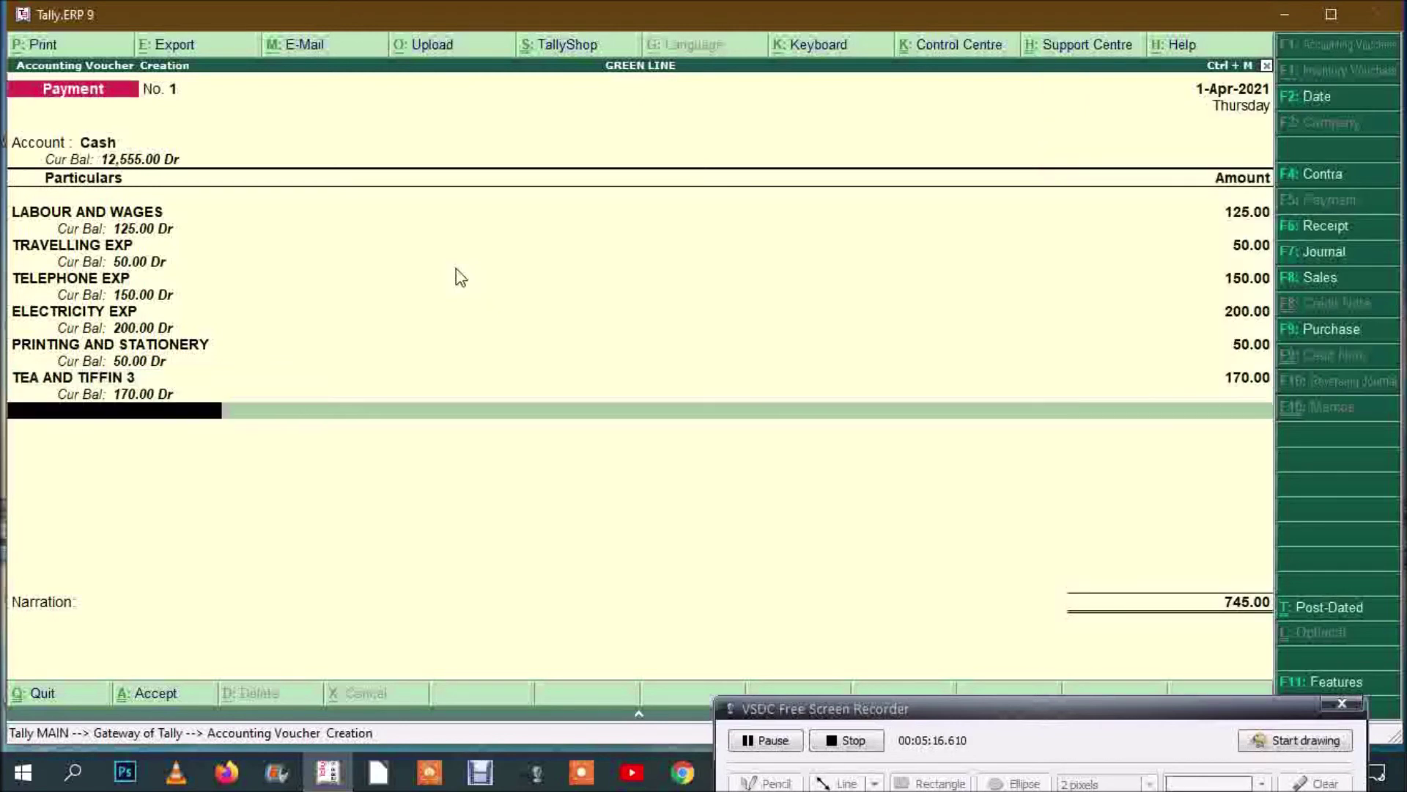
text(SHO)
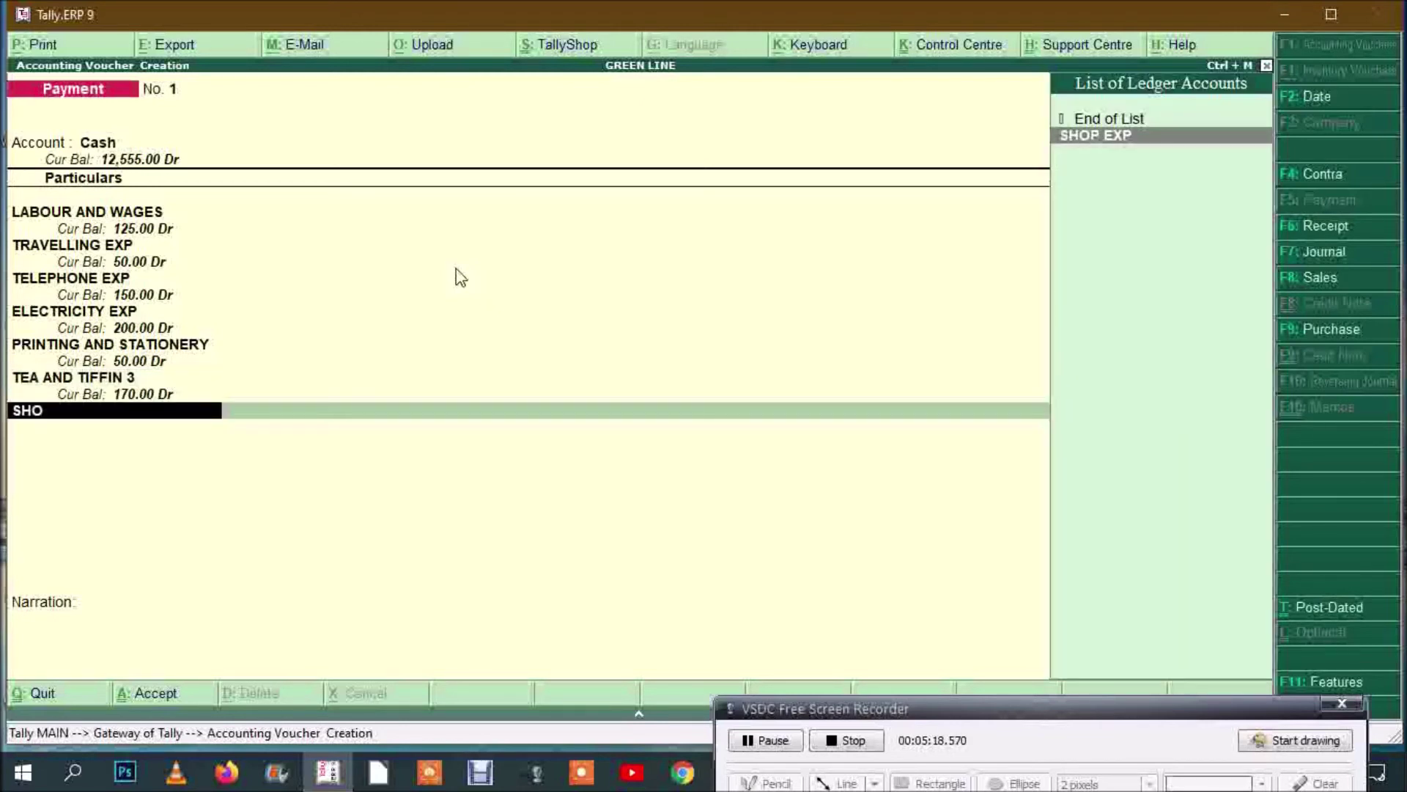
key(Return)
text(400)
key(Return)
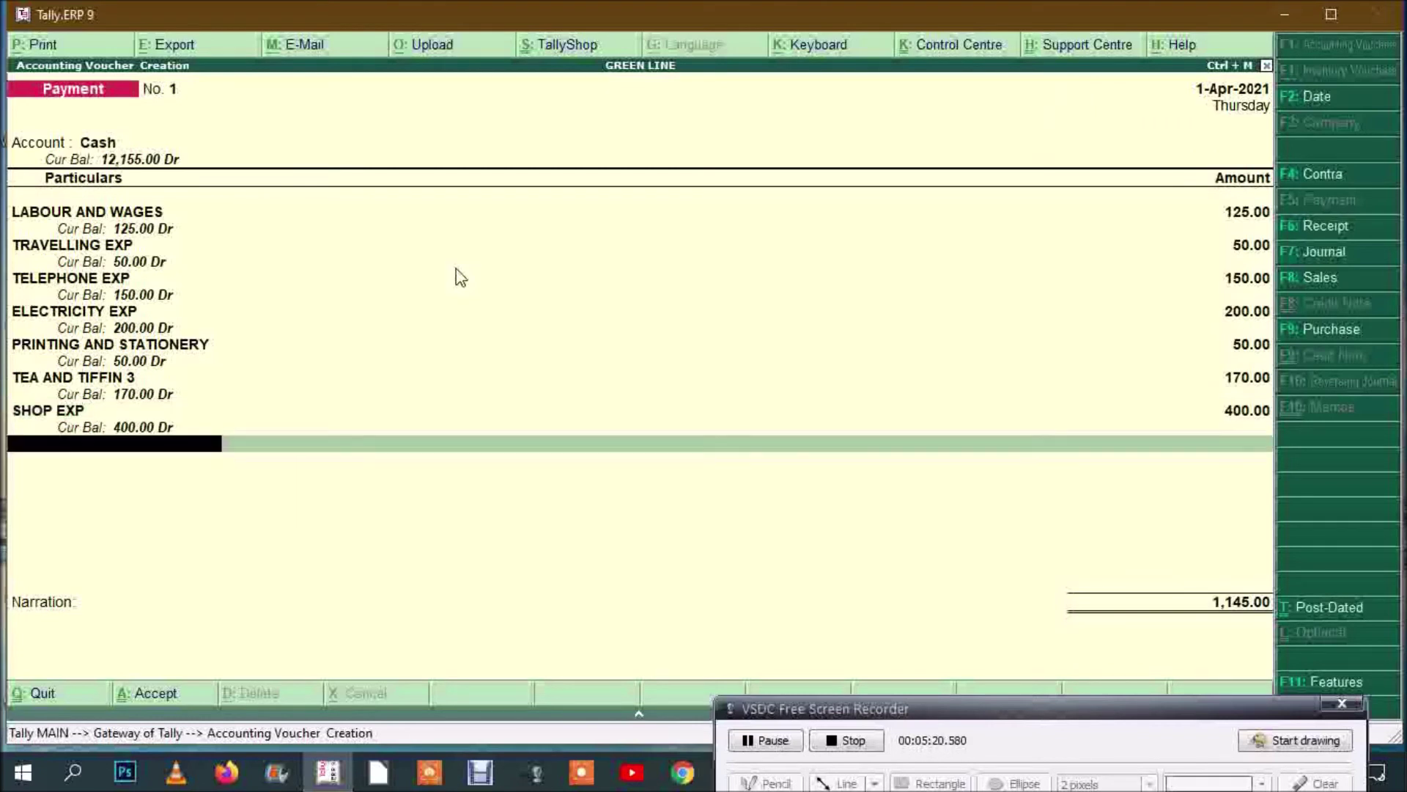
Step: Add SALARY EXP for 800 and PROFESSION TAX for 200 to payment voucher 1
text(SALA)
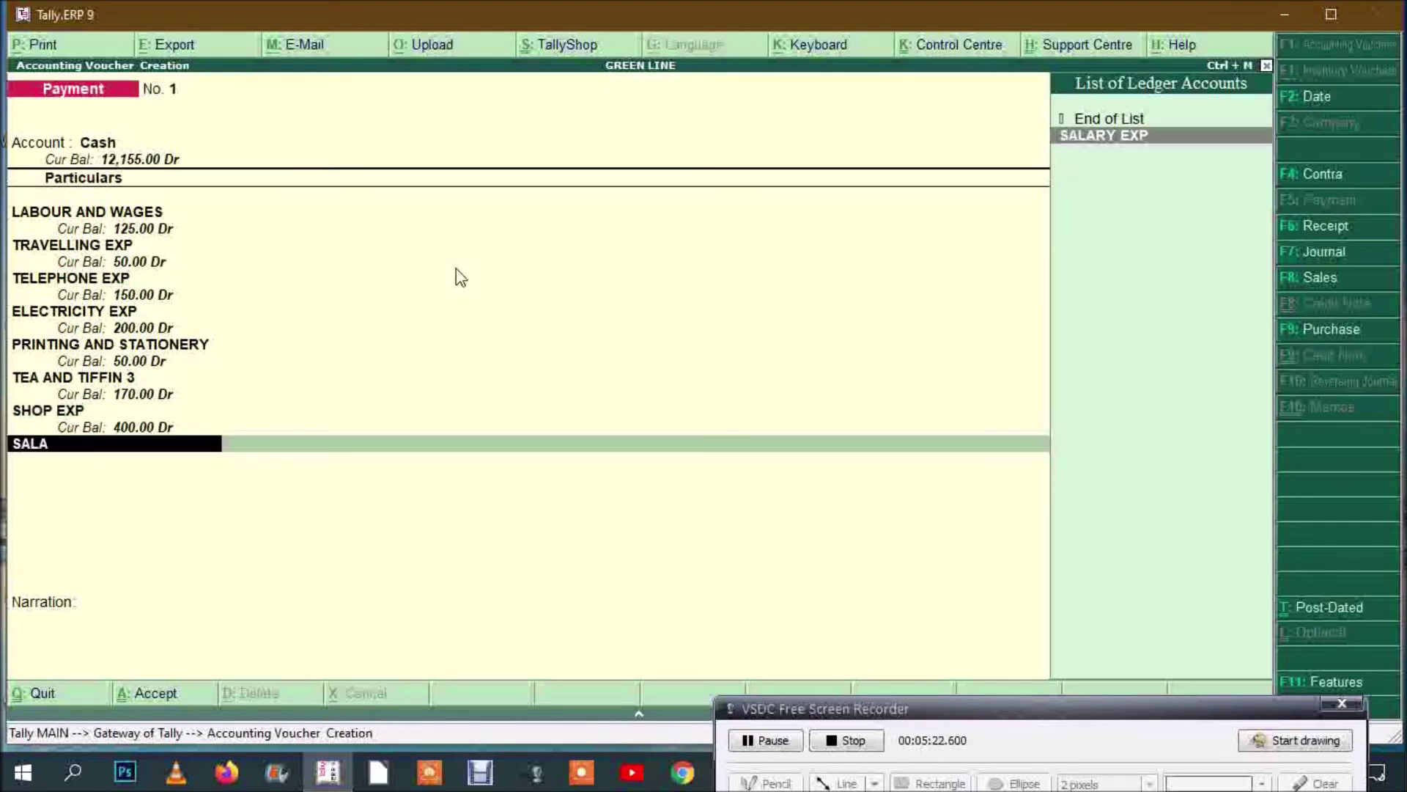
key(Return)
text(800)
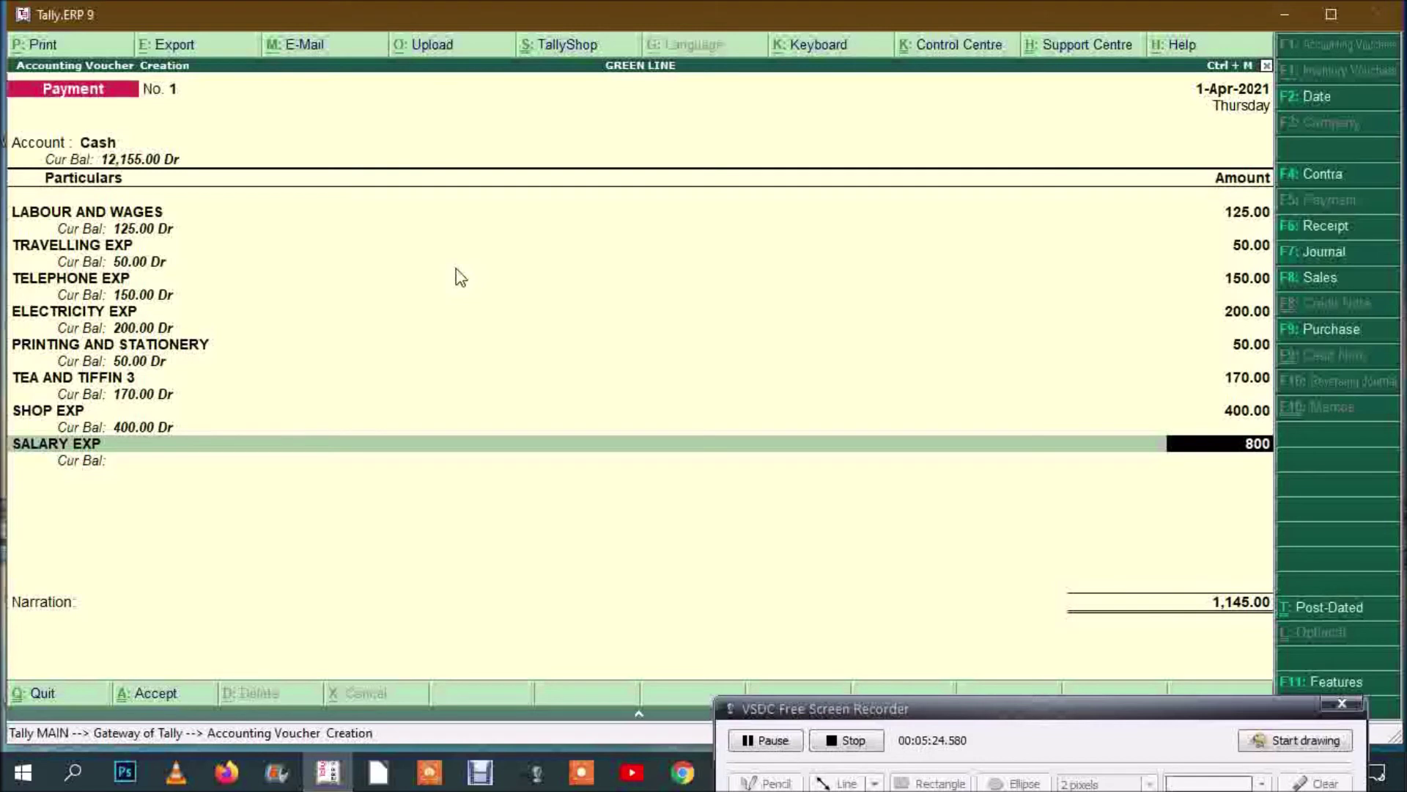
key(Return)
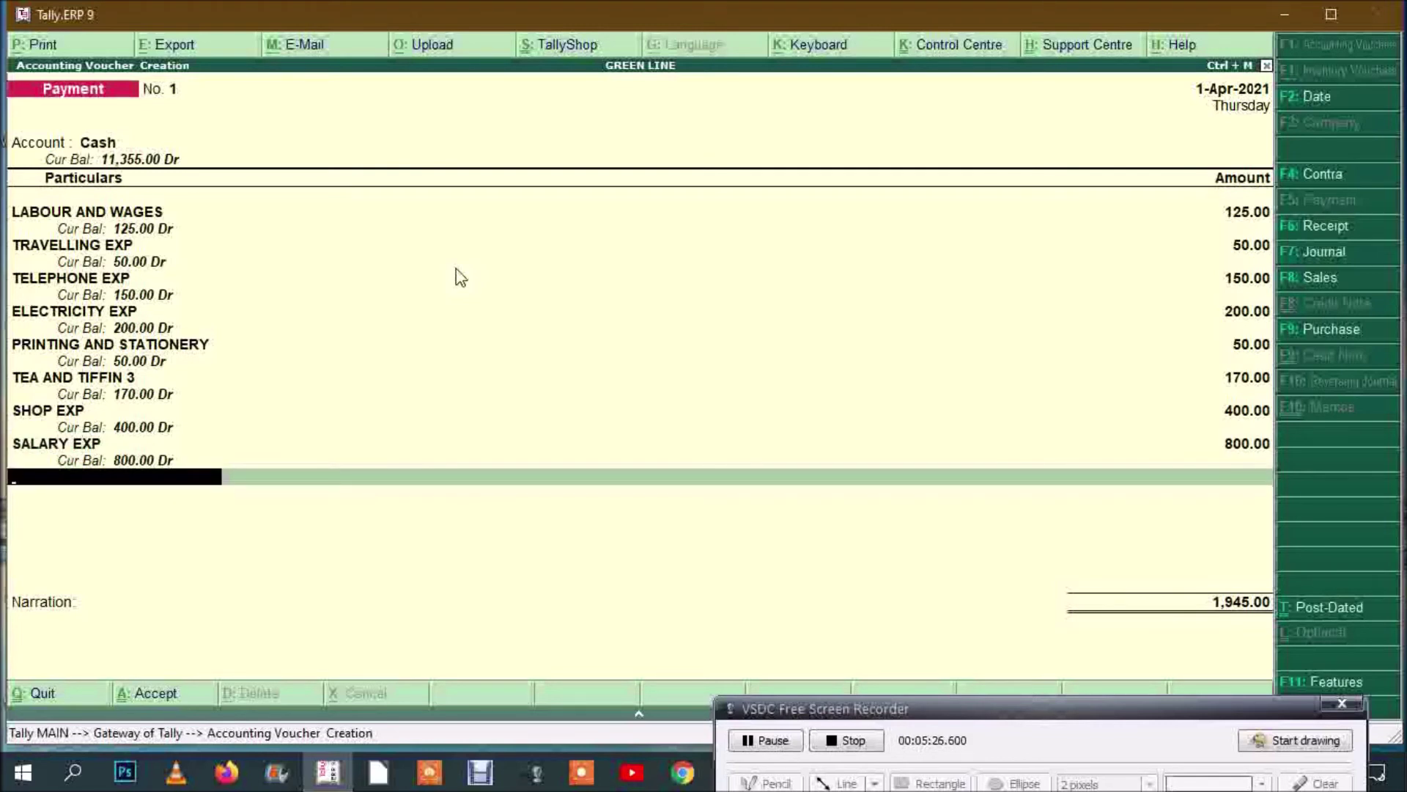
text(PRO)
key(Return)
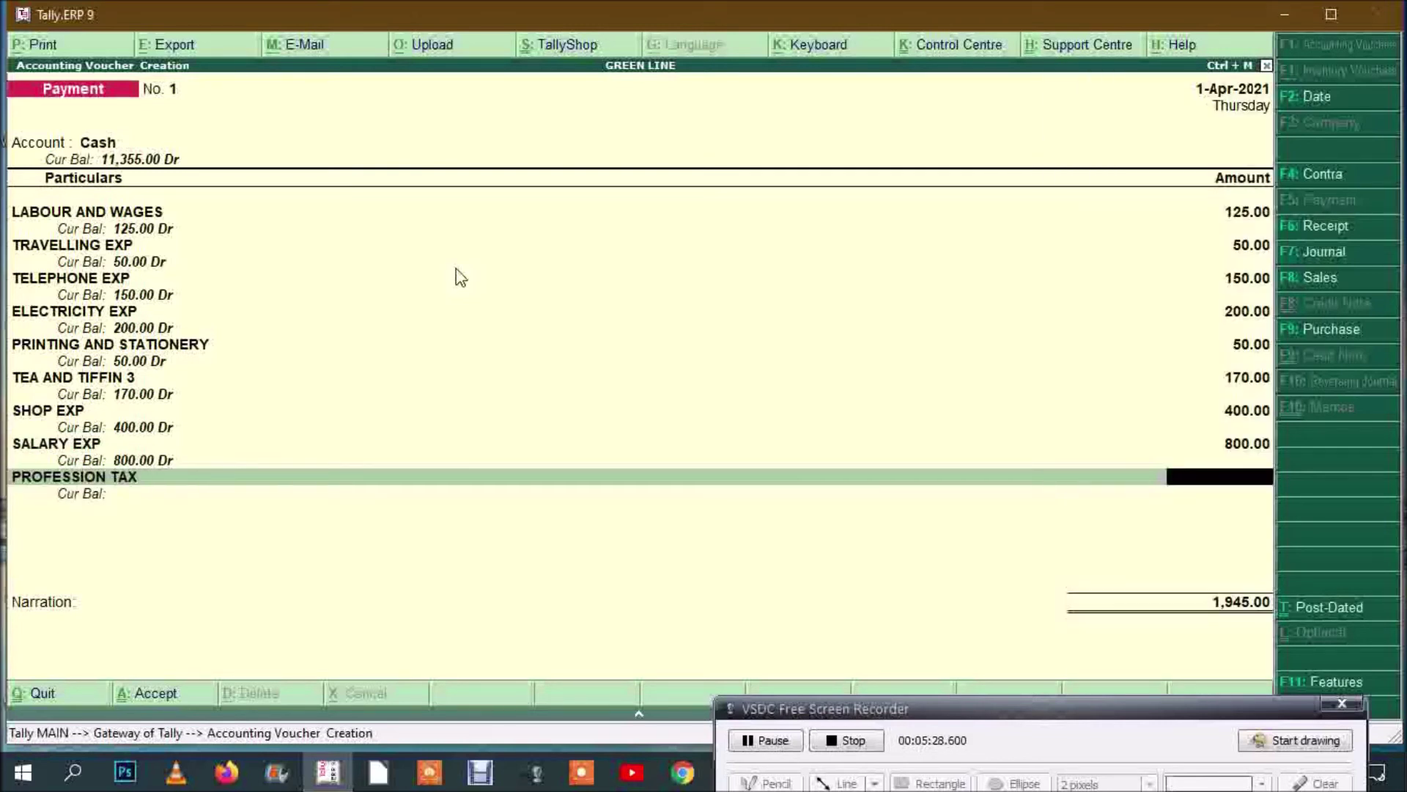
text(200)
key(Return)
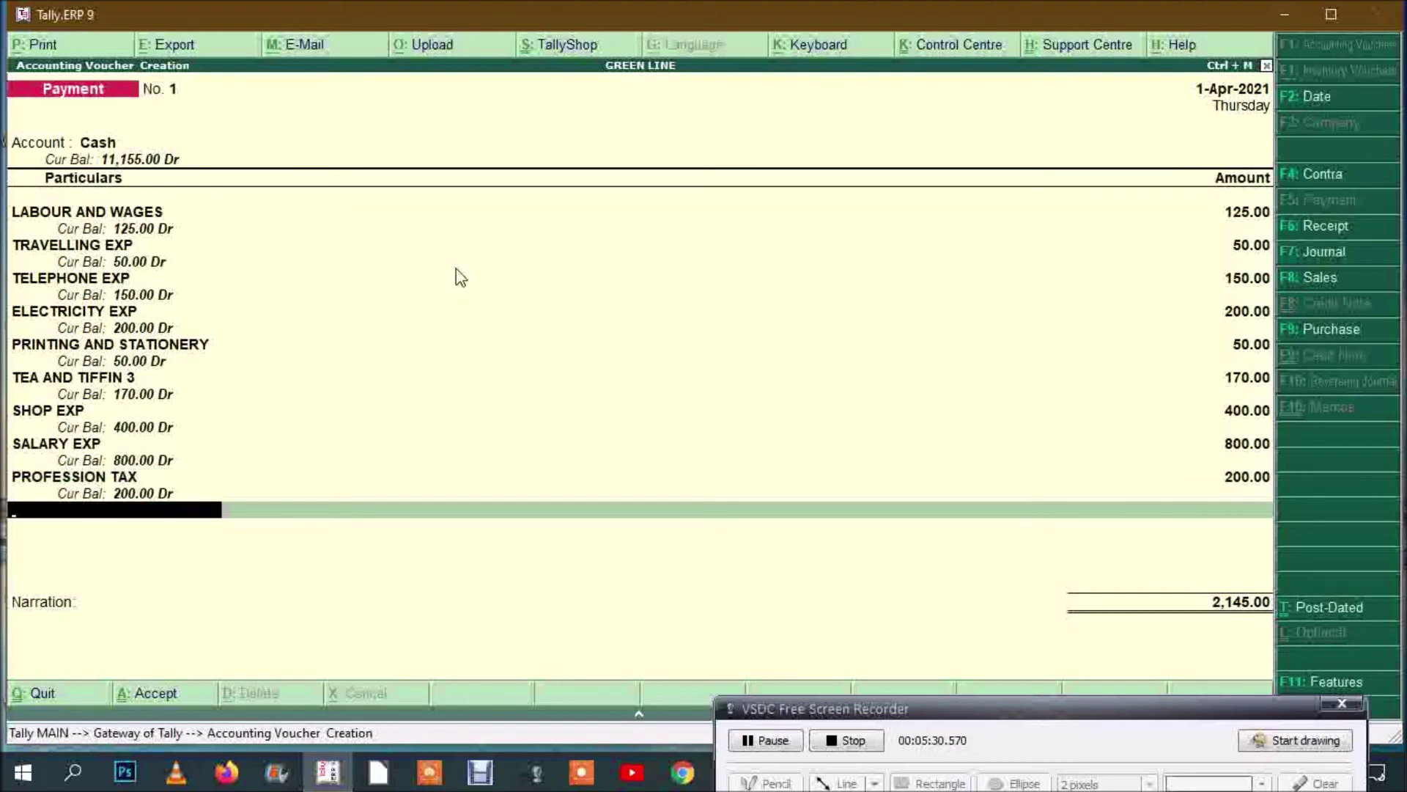
Step: Add TRADE LICENSE for 150 as the last line and submit payment voucher 1 without a narration
text(TRAD)
key(Return)
text(150)
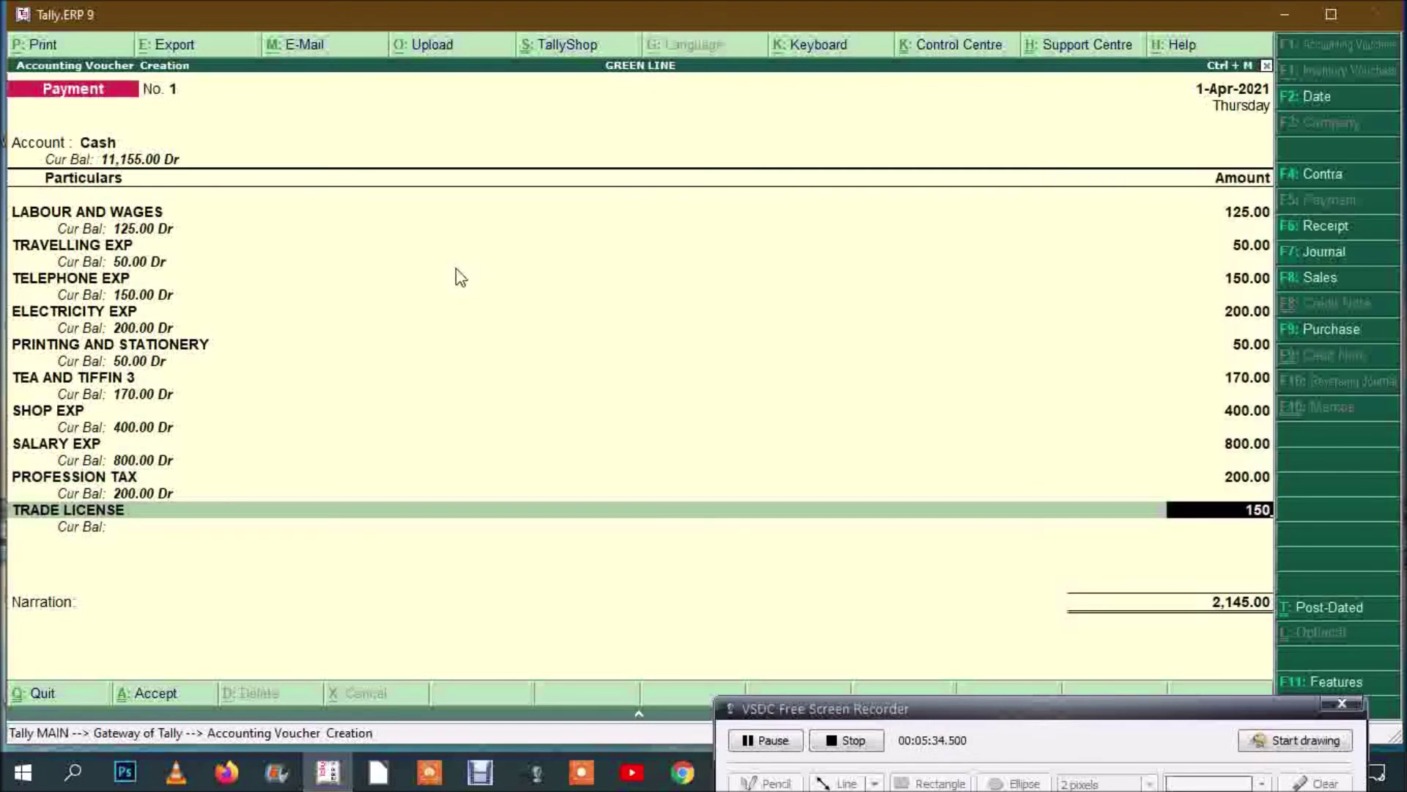
key(Return)
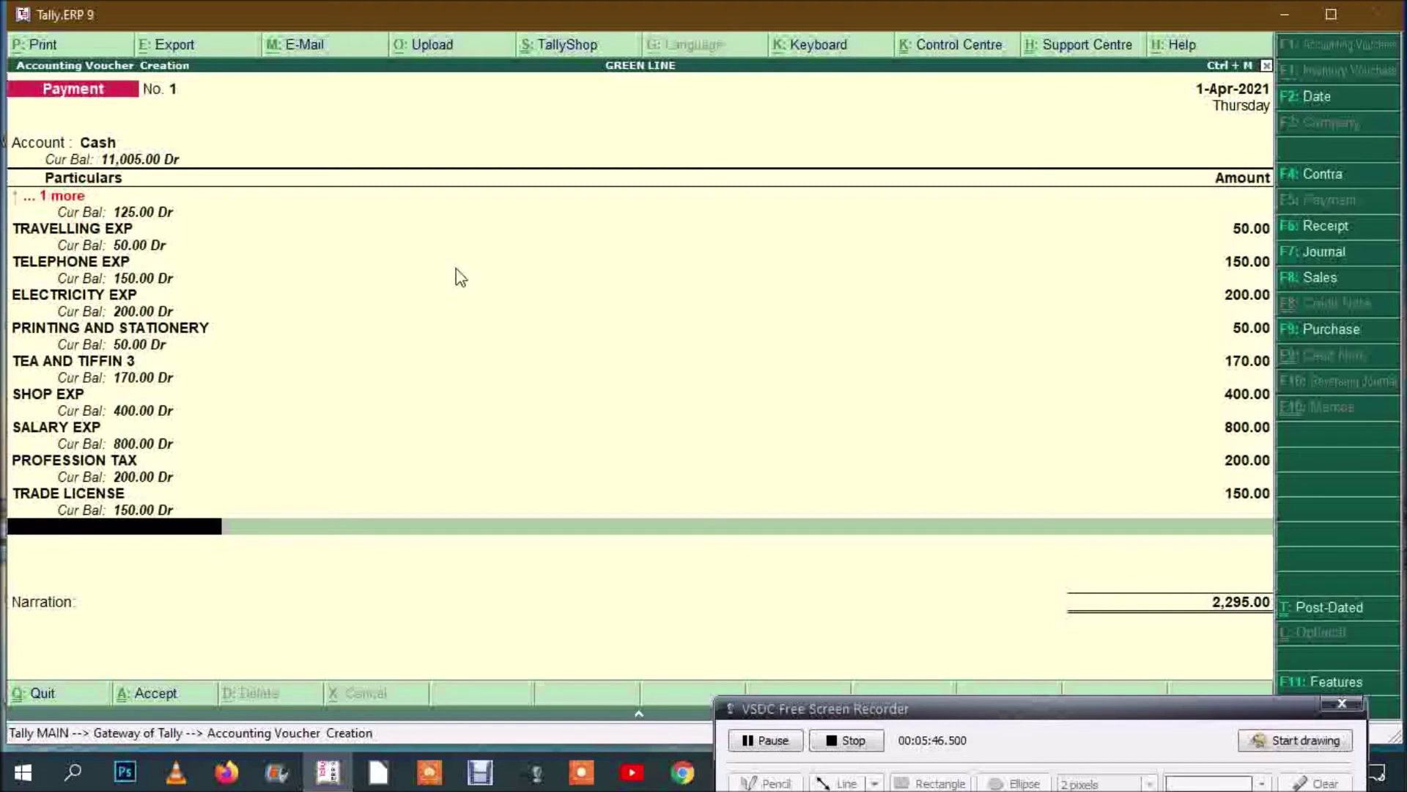
key(Return)
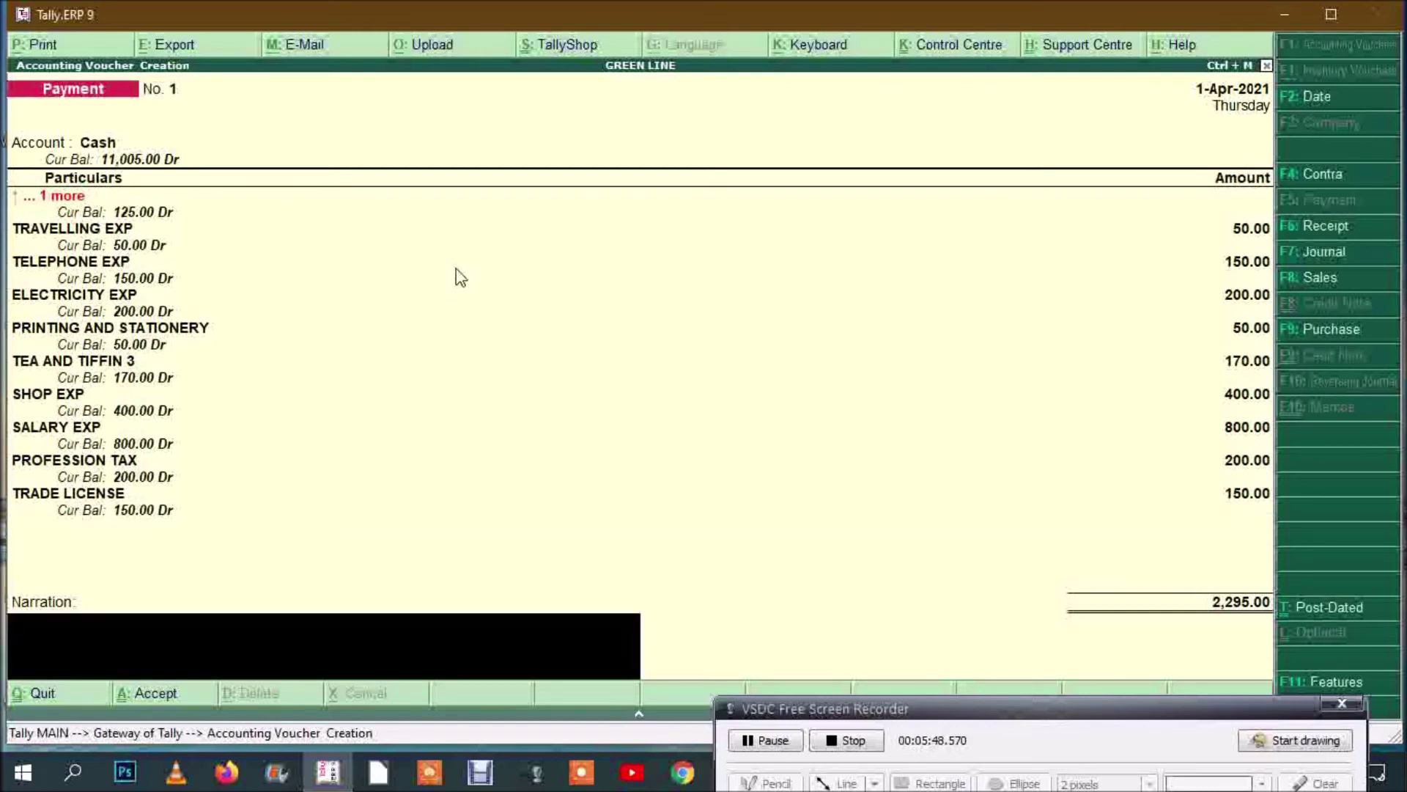
key(Return)
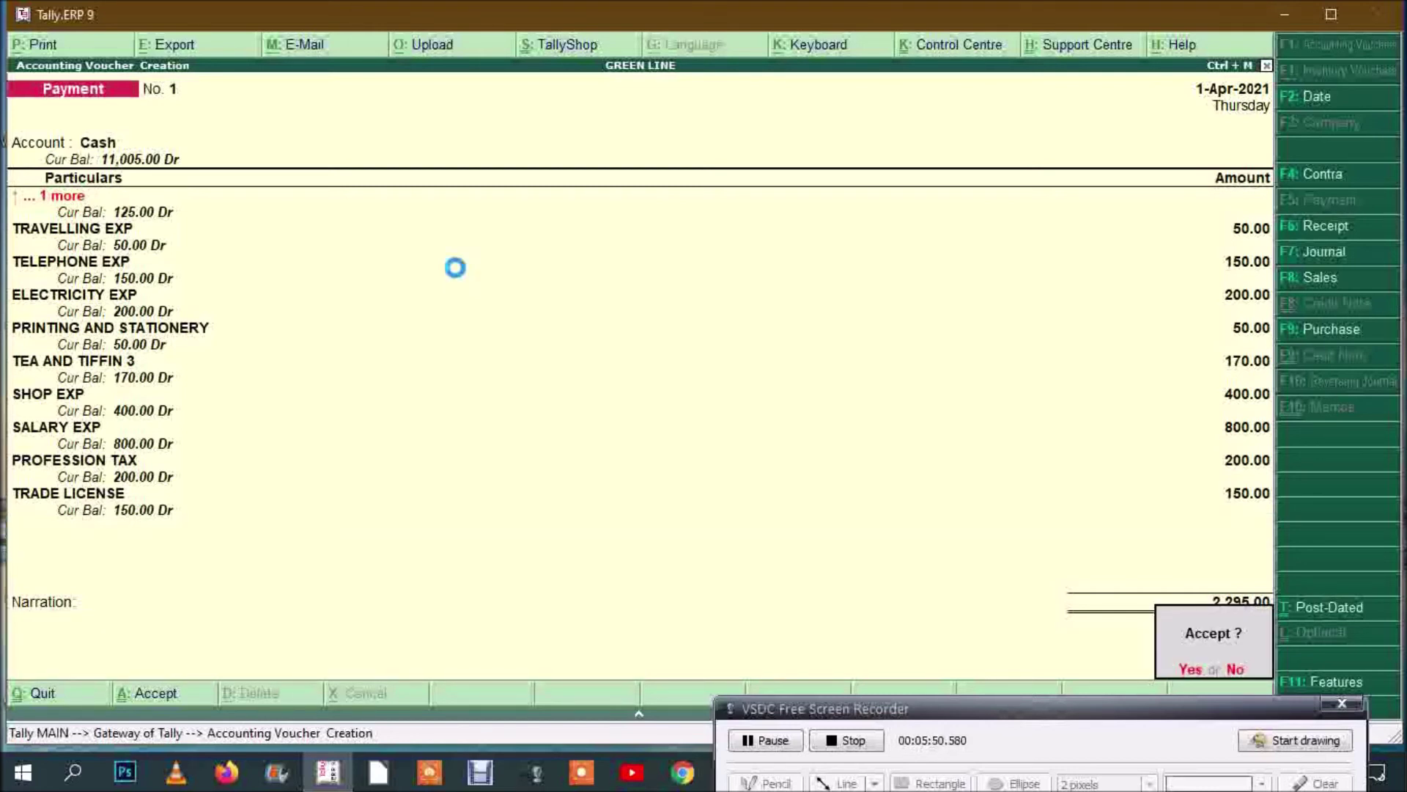
Step: Accept payment voucher 1 and leave voucher entry for the Gateway of Tally
key(Return)
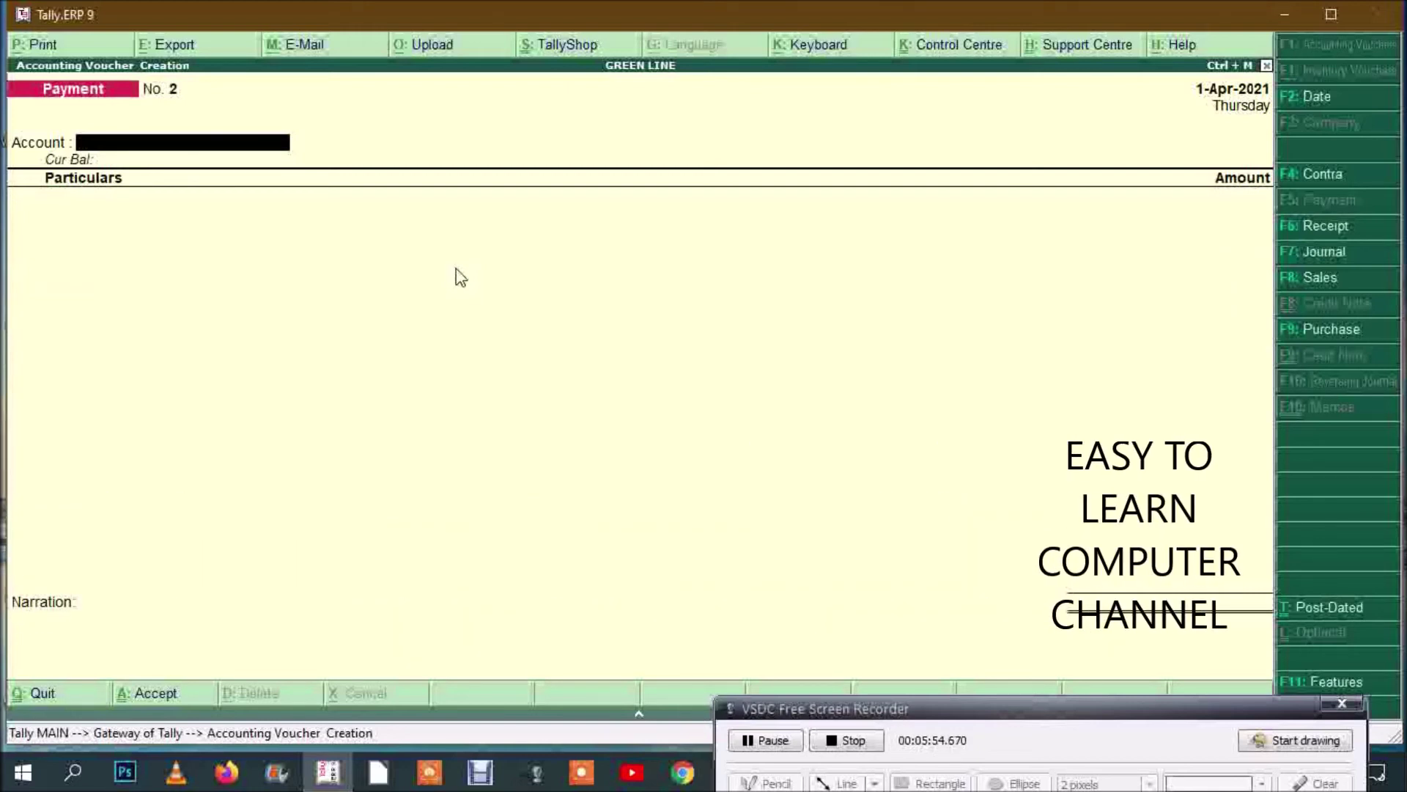
key(Escape)
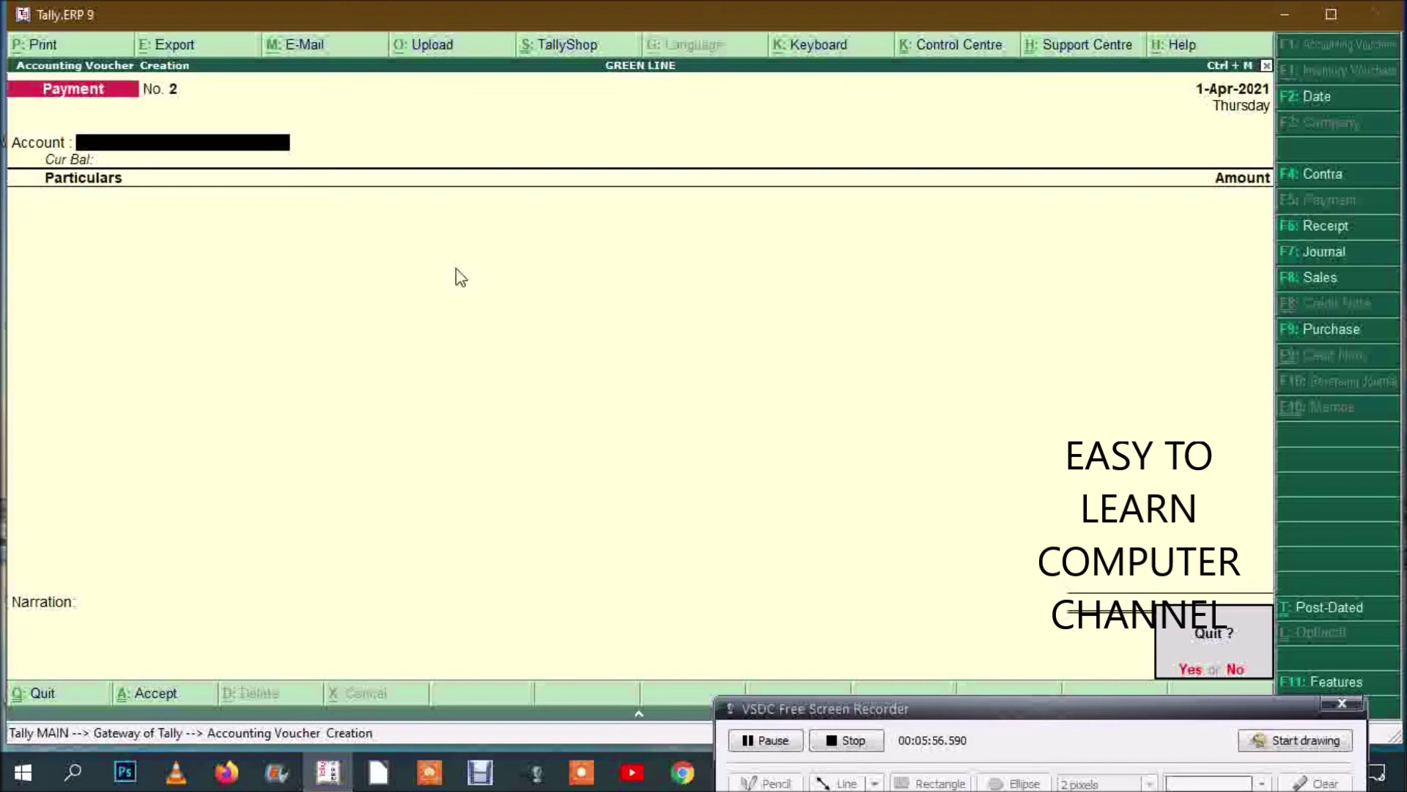
key(Return)
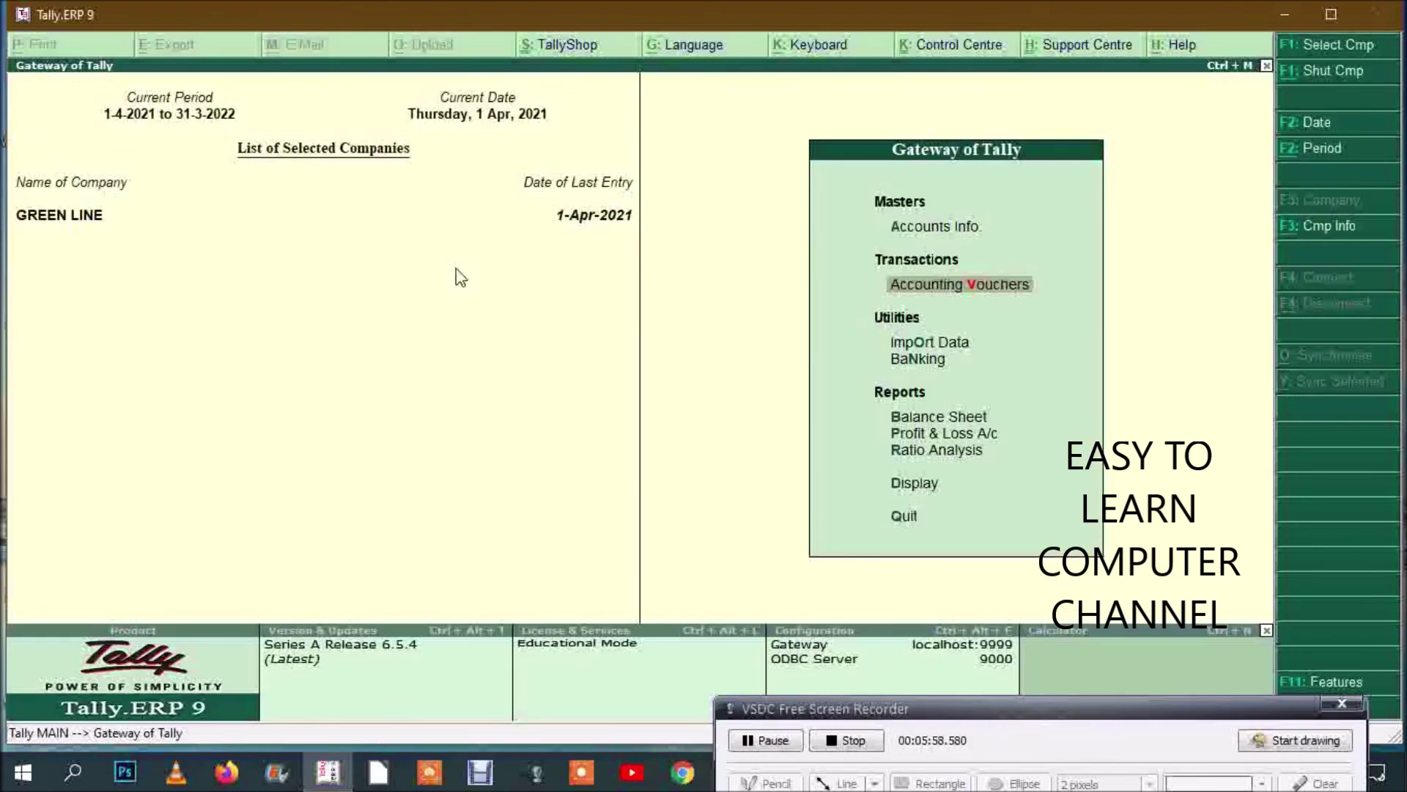
Step: Examine the Profit & Loss A/c line by line, from the purchase accounts through direct and indirect expenses to the Nett Profit
key(p)
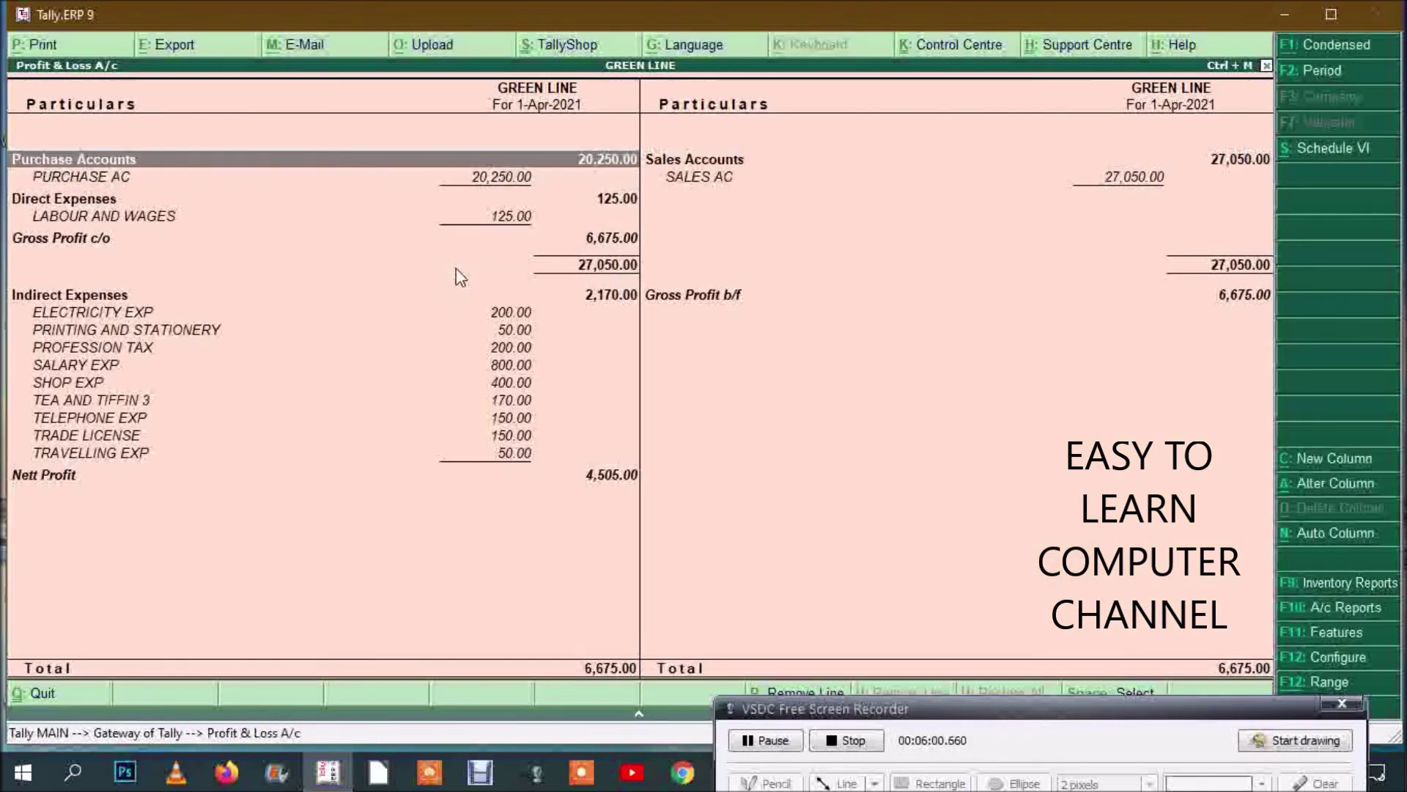
key(Down)
key(Down)
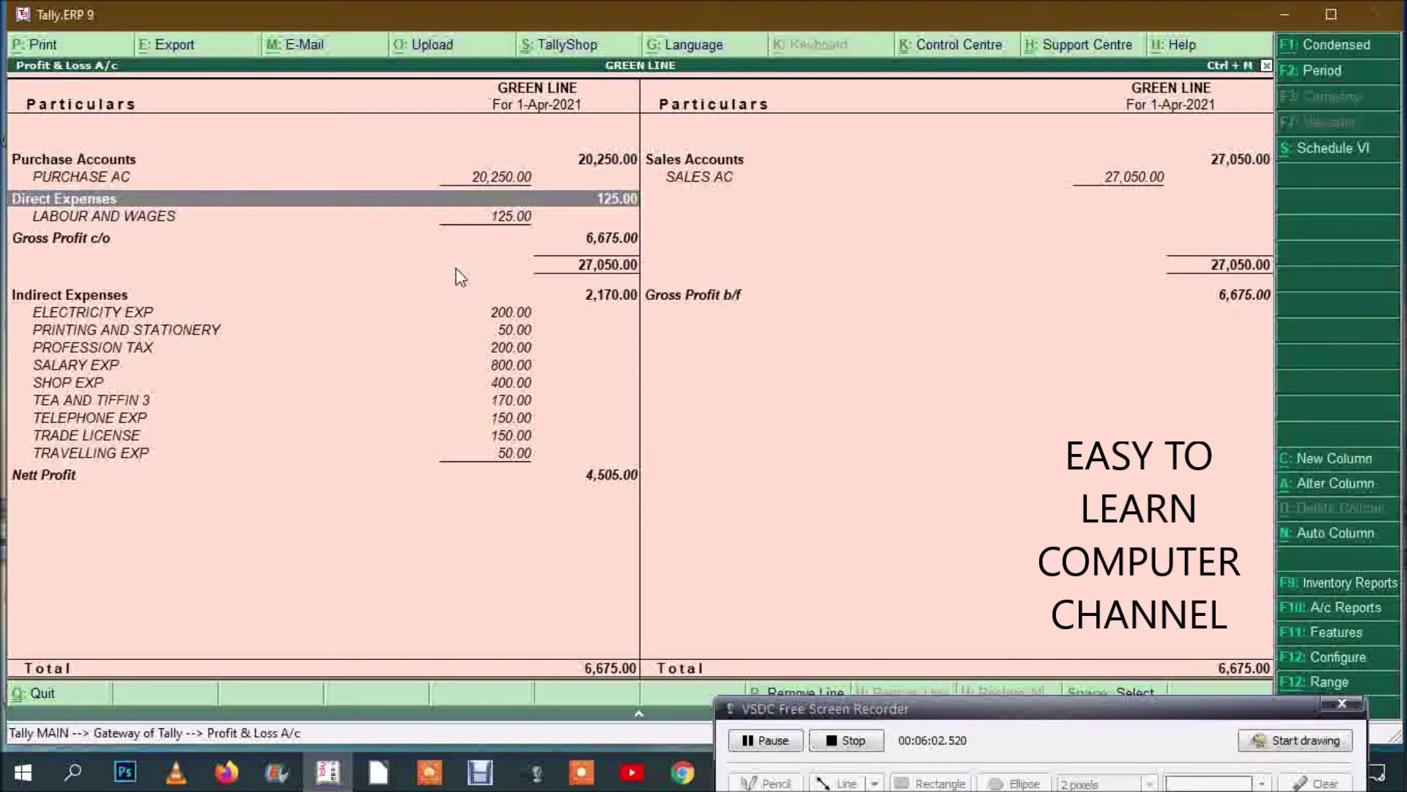
key(Down)
key(Down)
key(Down)
key(Down)
key(Up)
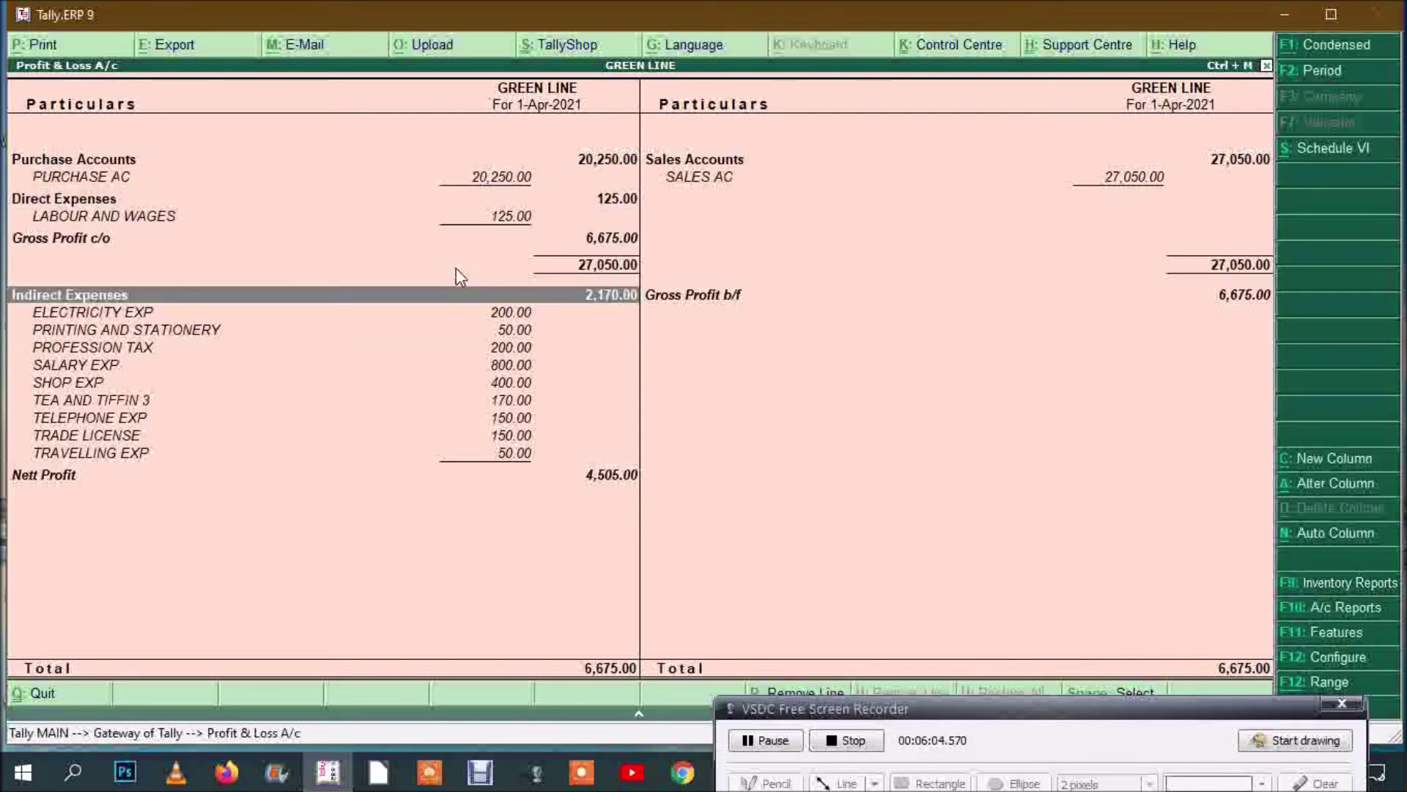
key(Down)
key(Down)
key(Down)
key(Down)
key(Down)
key(Down)
key(Down)
key(Down)
key(Down)
key(Down)
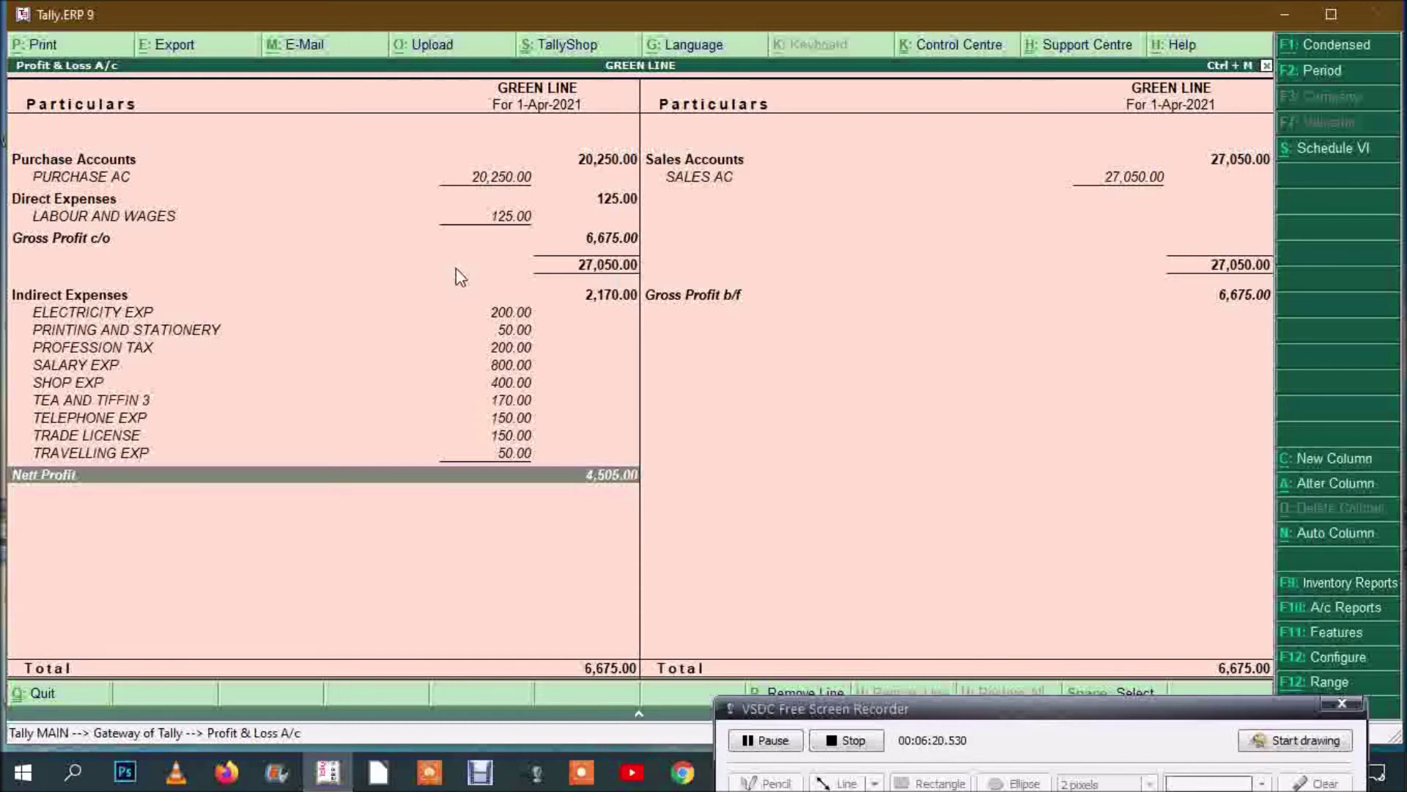
key(Escape)
key(Escape)
key(Escape)
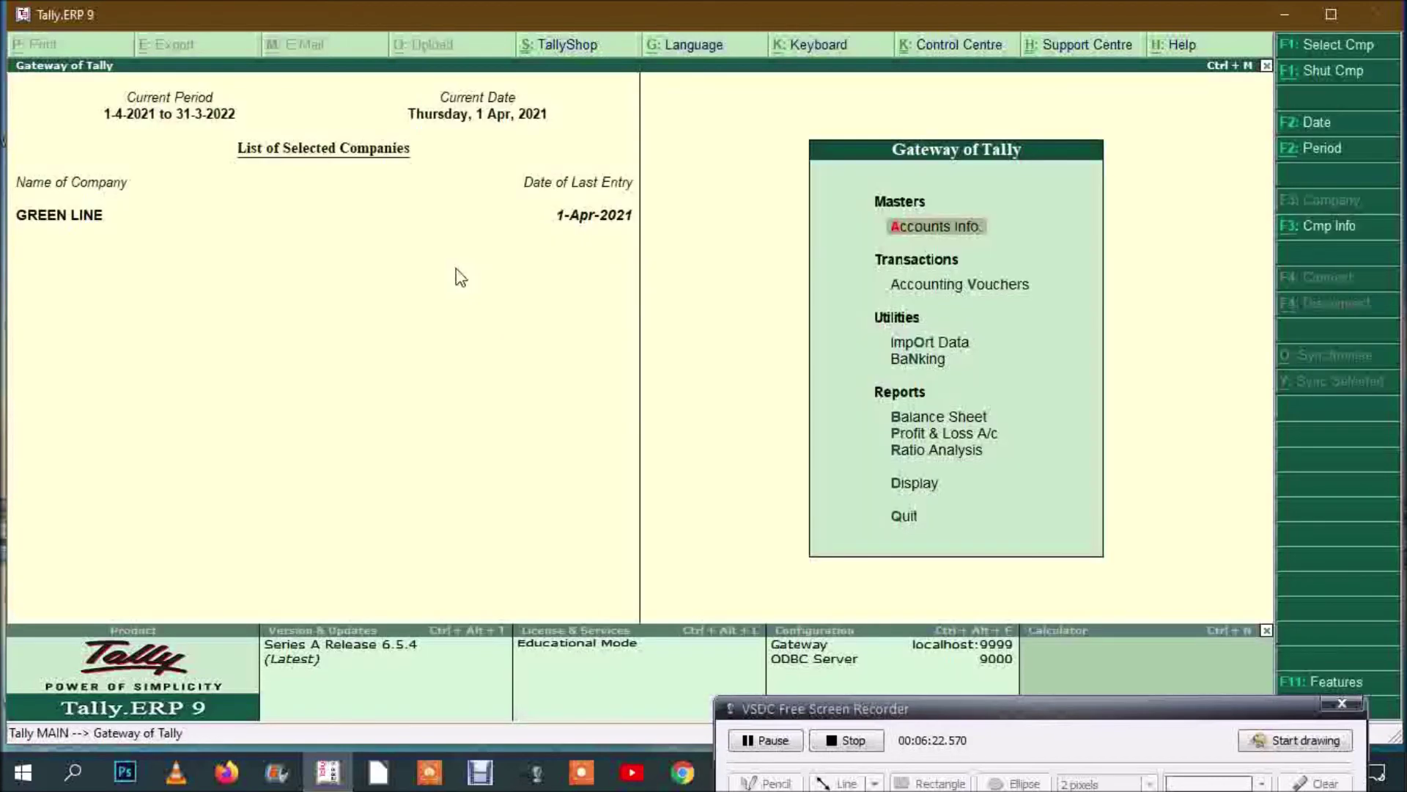
key(v)
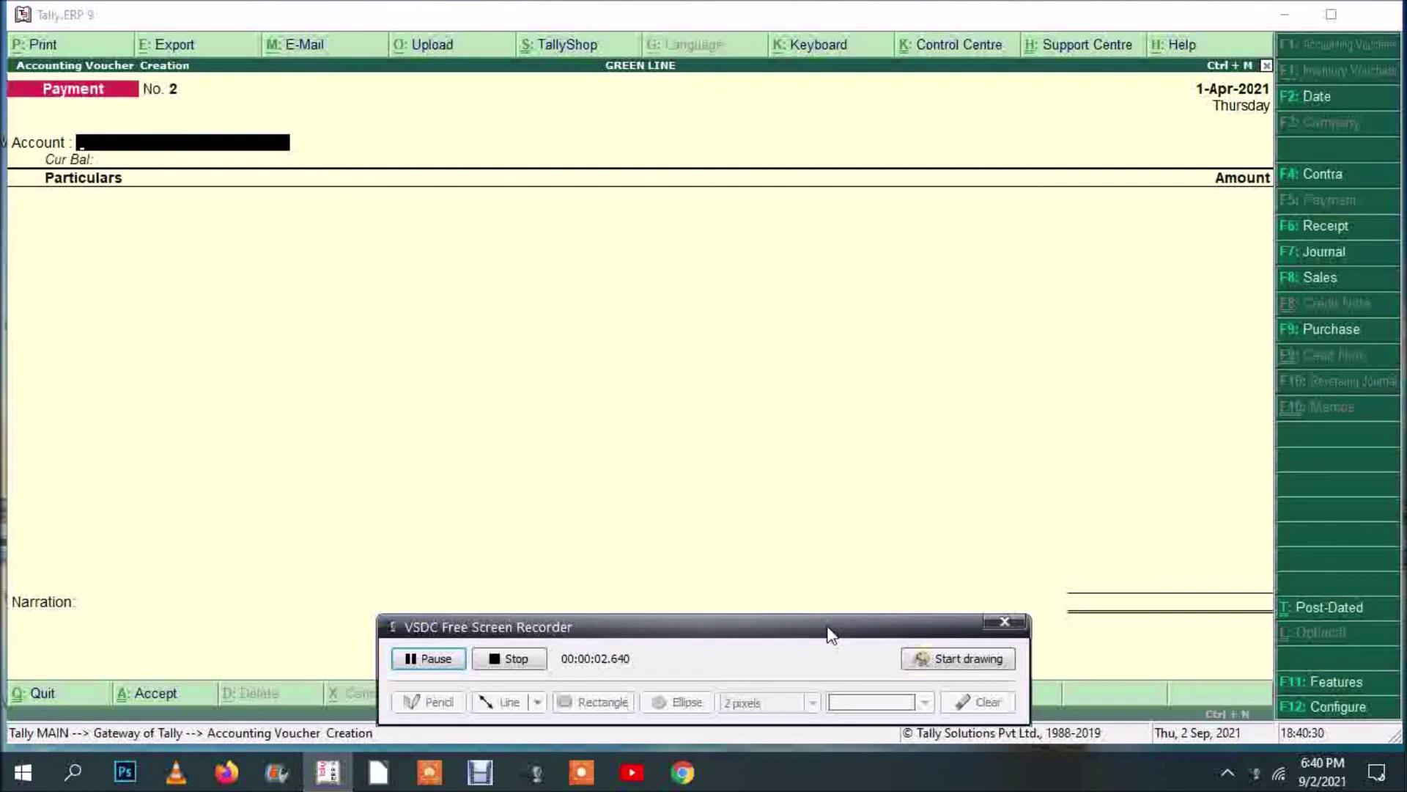
drag(830, 635, 1139, 734)
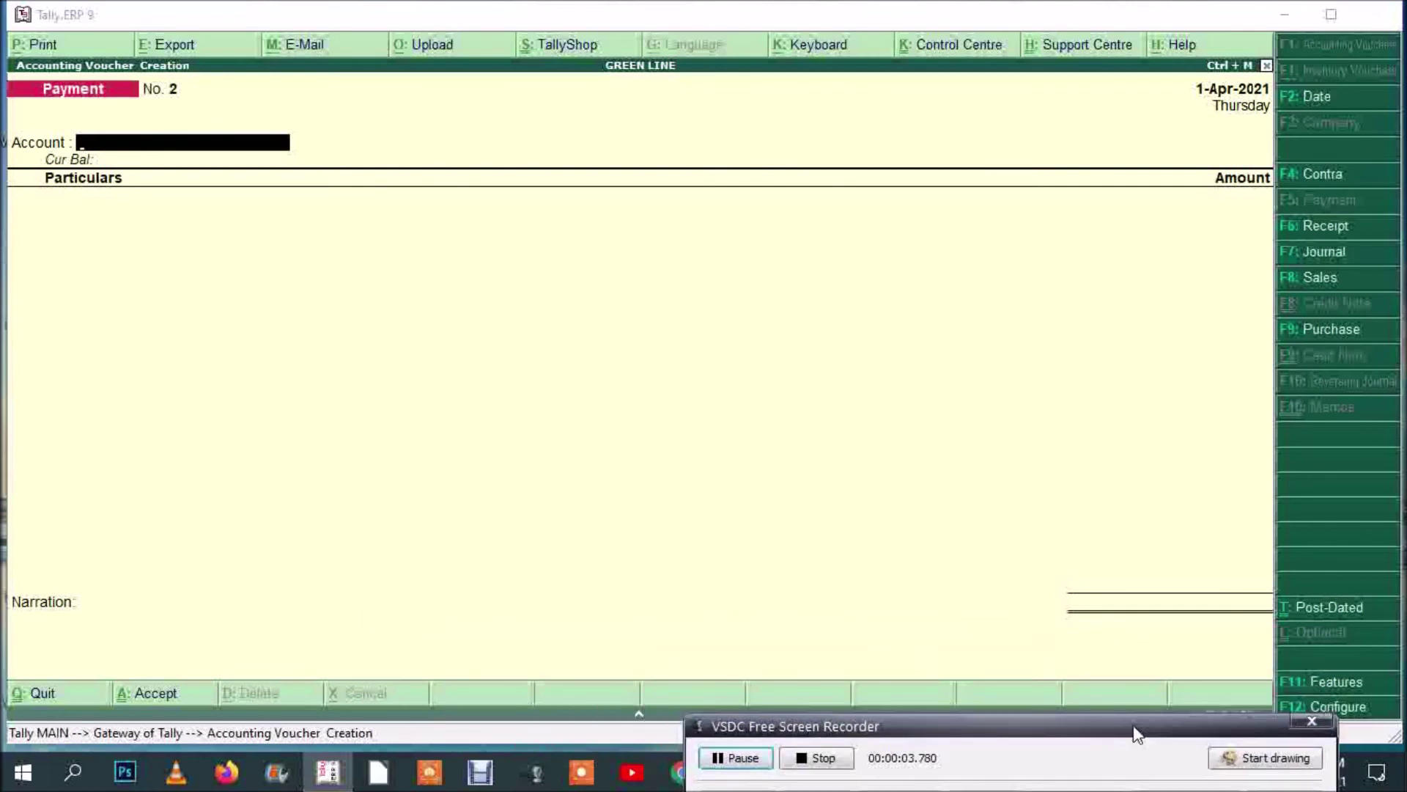
click(270, 152)
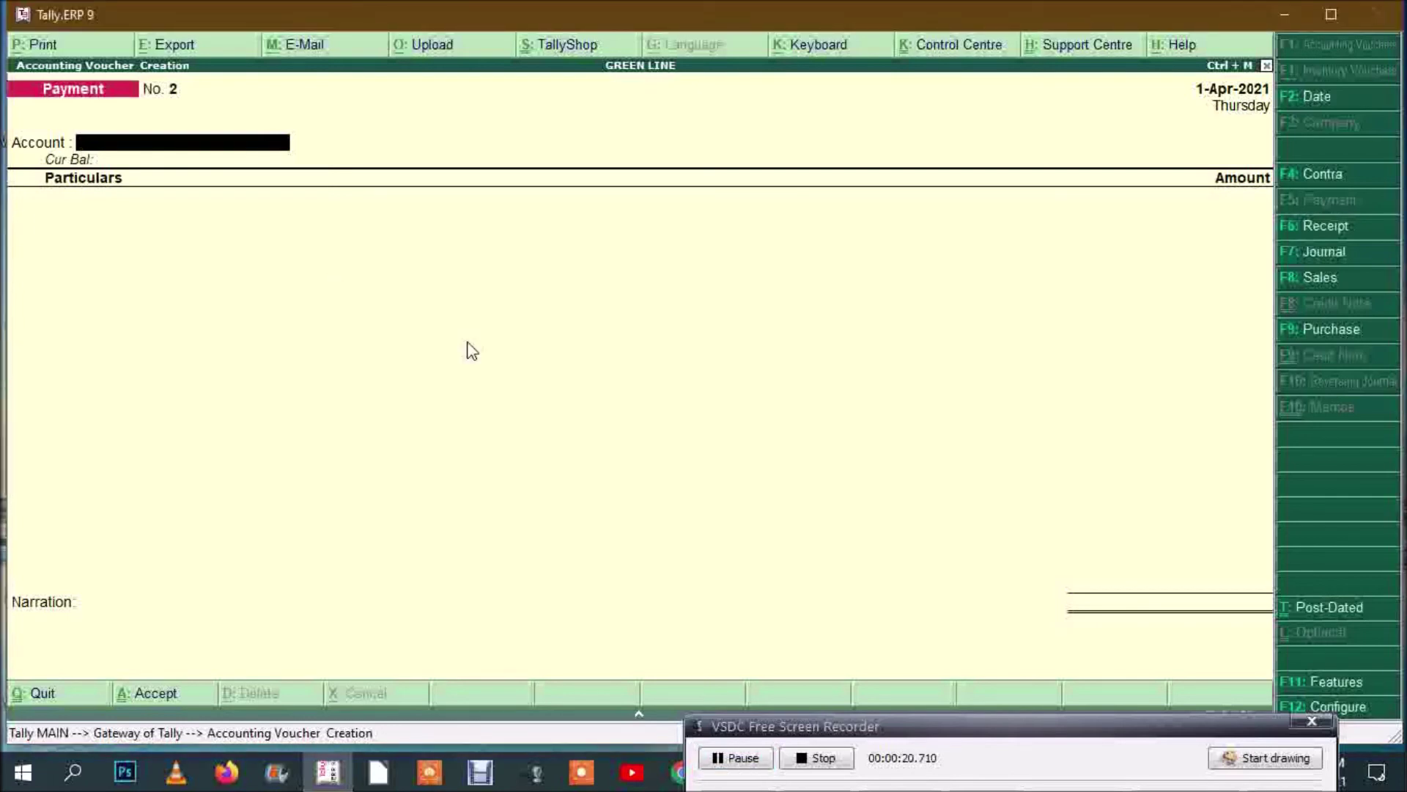
key(Escape)
key(Escape)
key(Escape)
key(n)
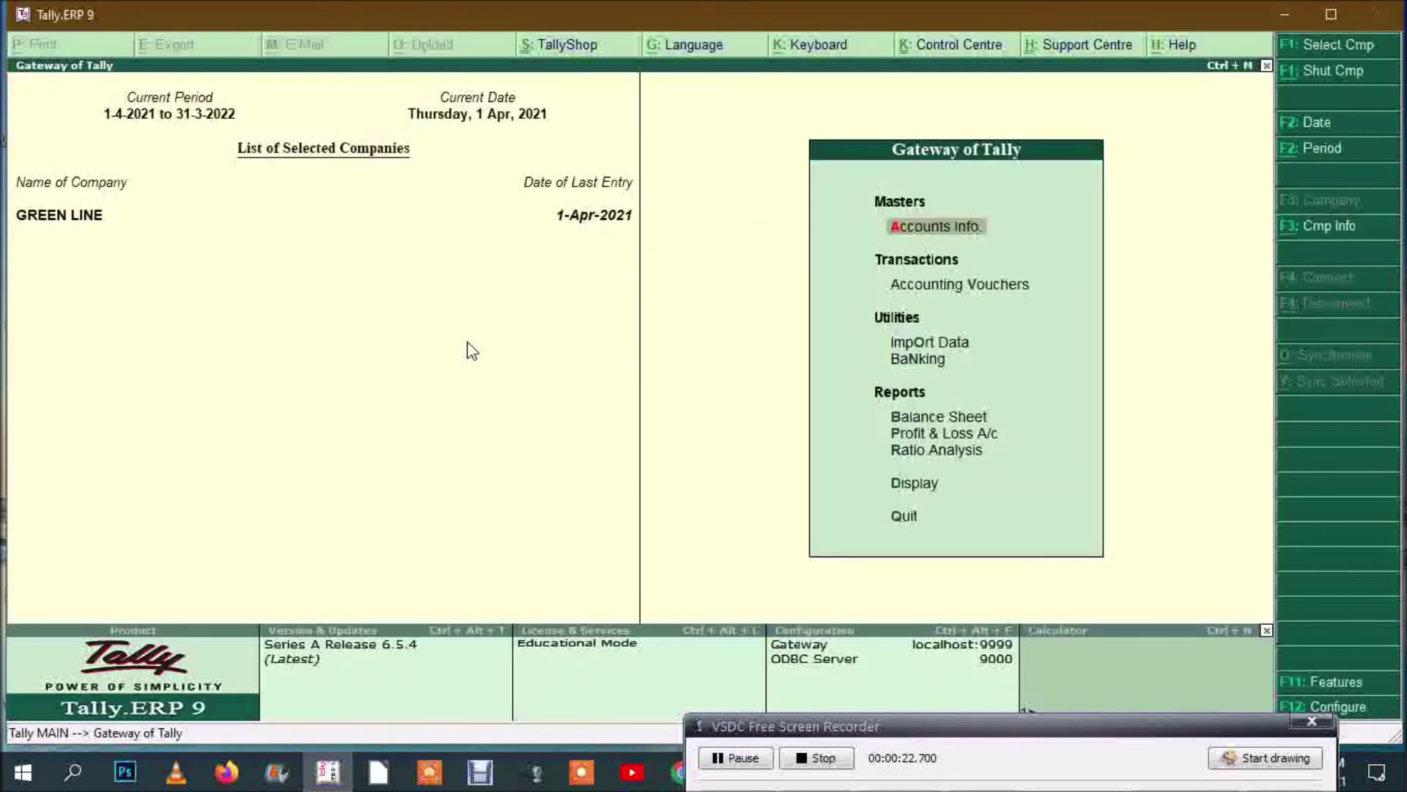
Step: Examine the balance sheet in detailed form, comparing the liabilities and assets totals, and return to the Gateway of Tally
key(b)
key(alt+F1)
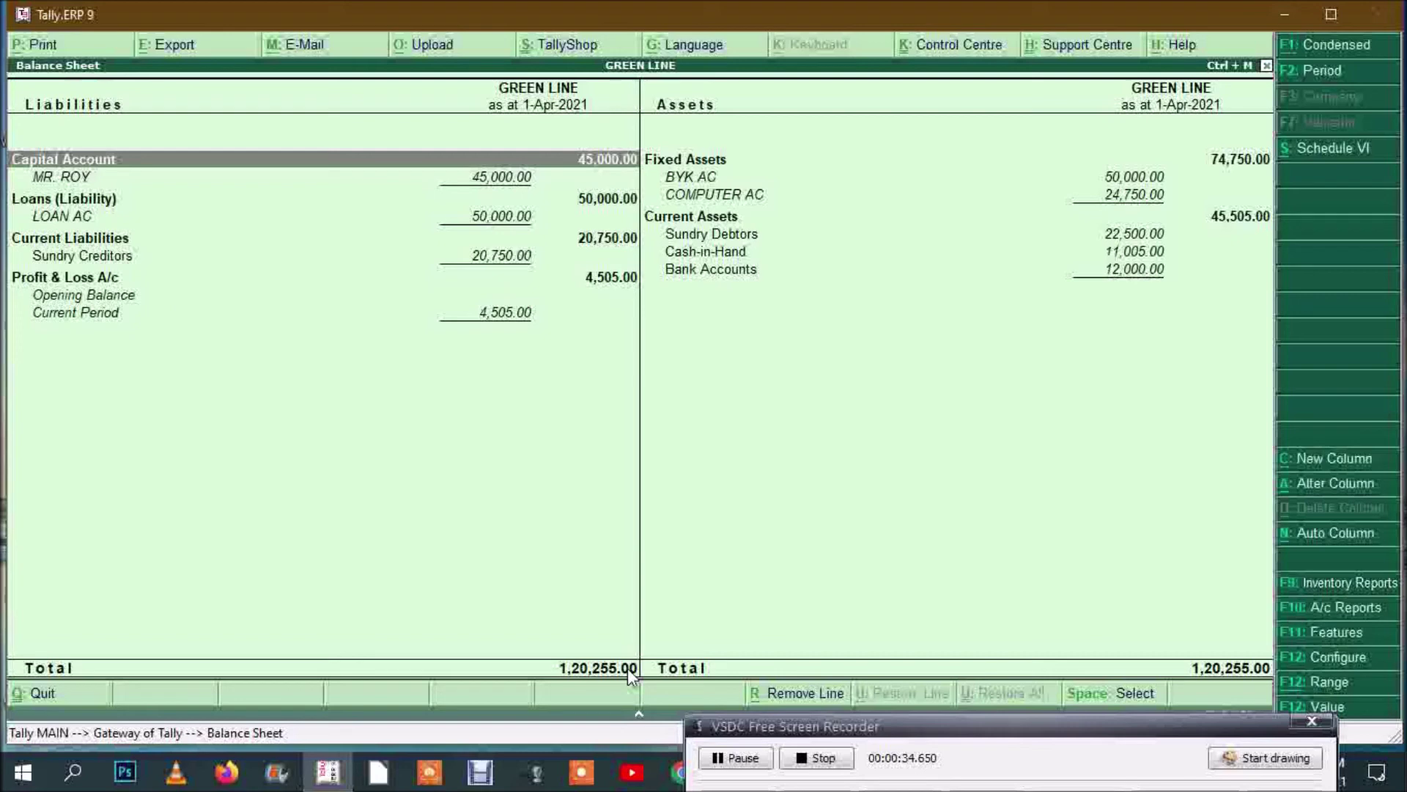
key(Escape)
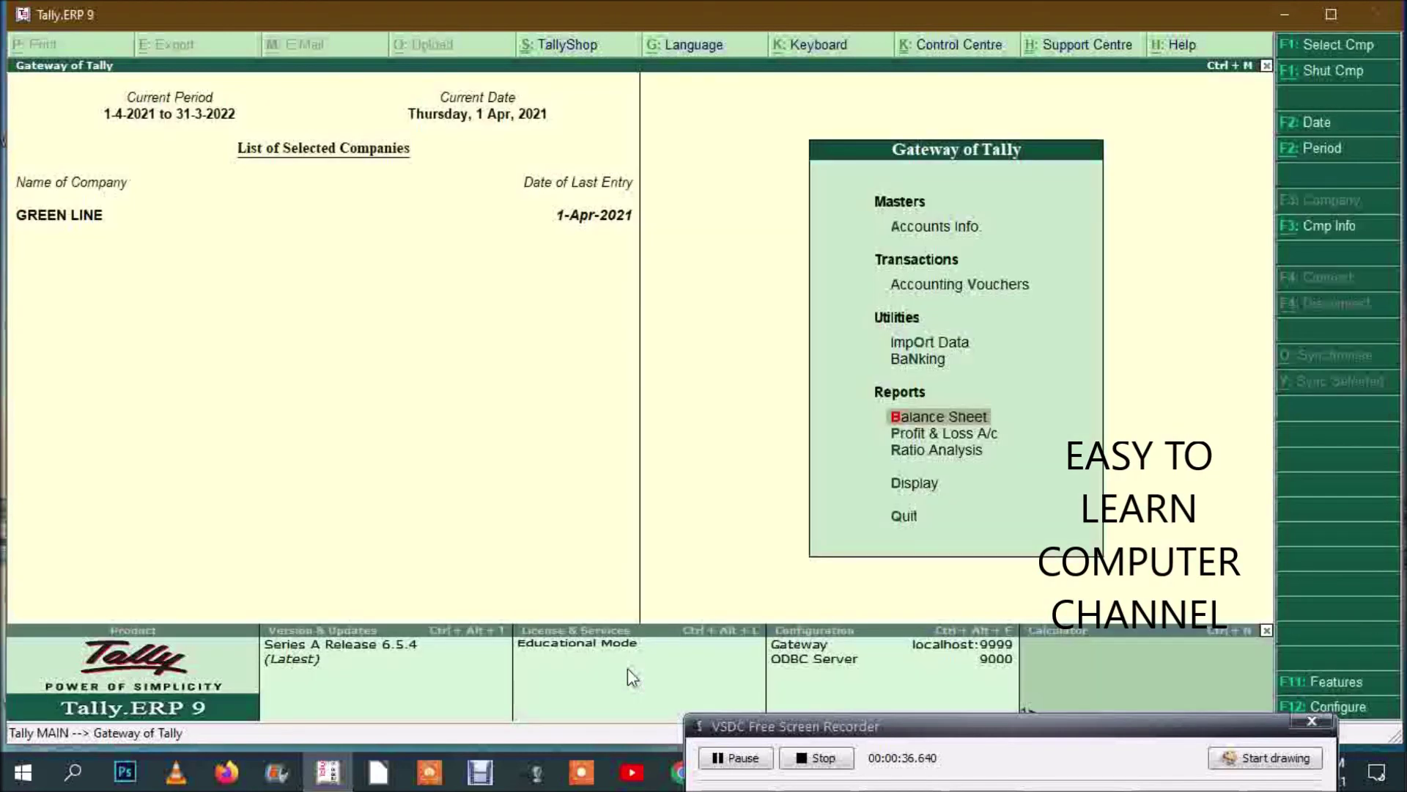
Step: Start a contra voucher with Cash as the account and enter UBI COB BR. for 3500
key(v)
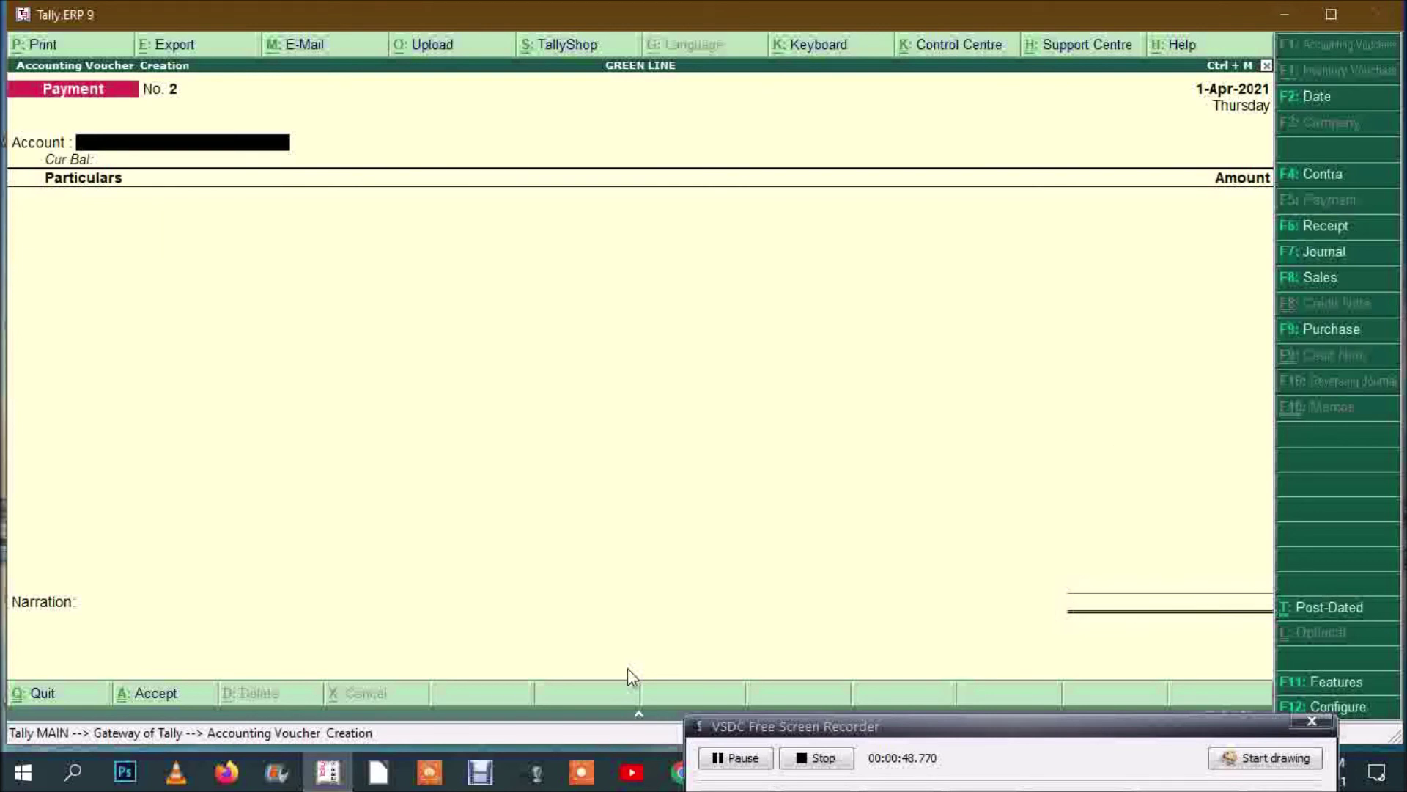
key(F4)
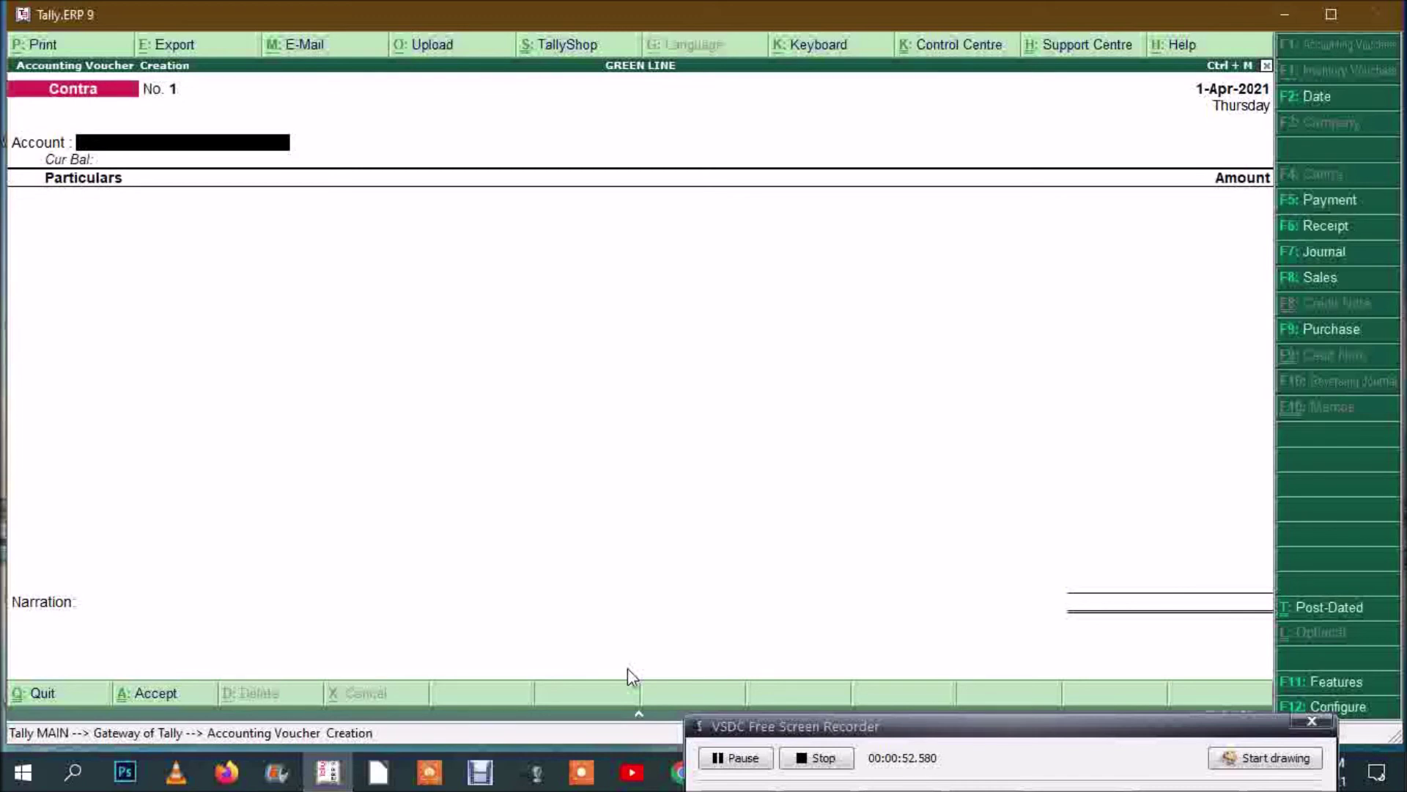
text(c)
key(Return)
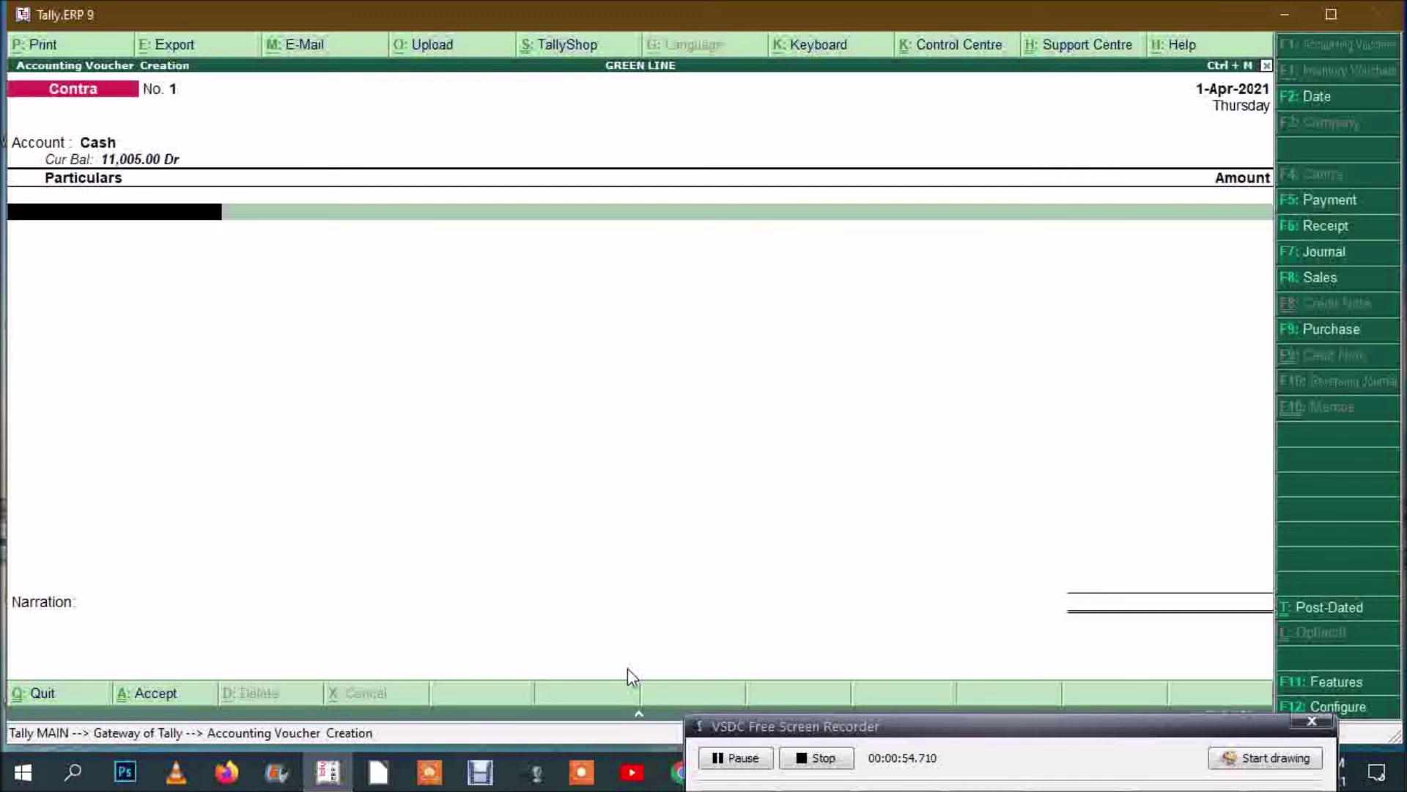
text(u)
key(Return)
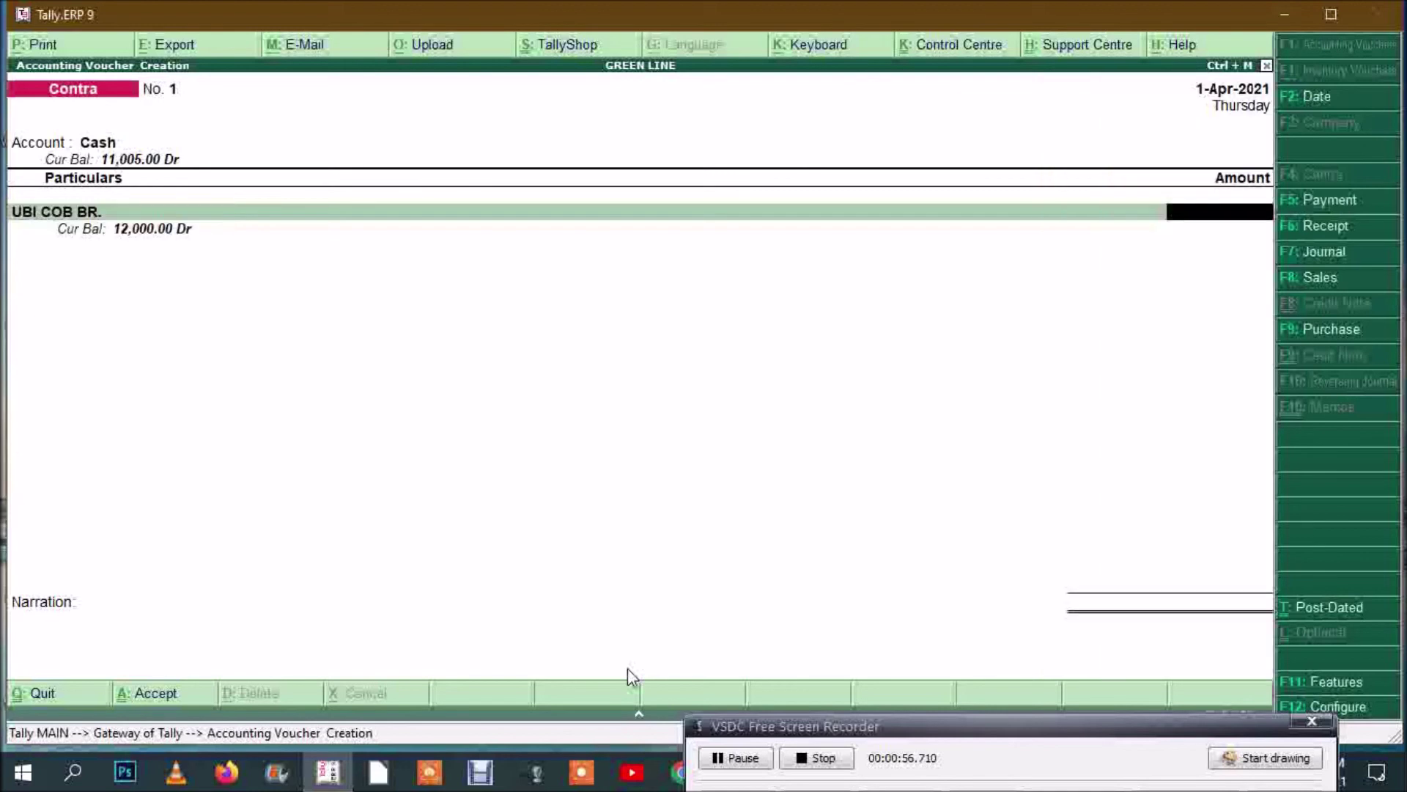
text(3500)
key(Return)
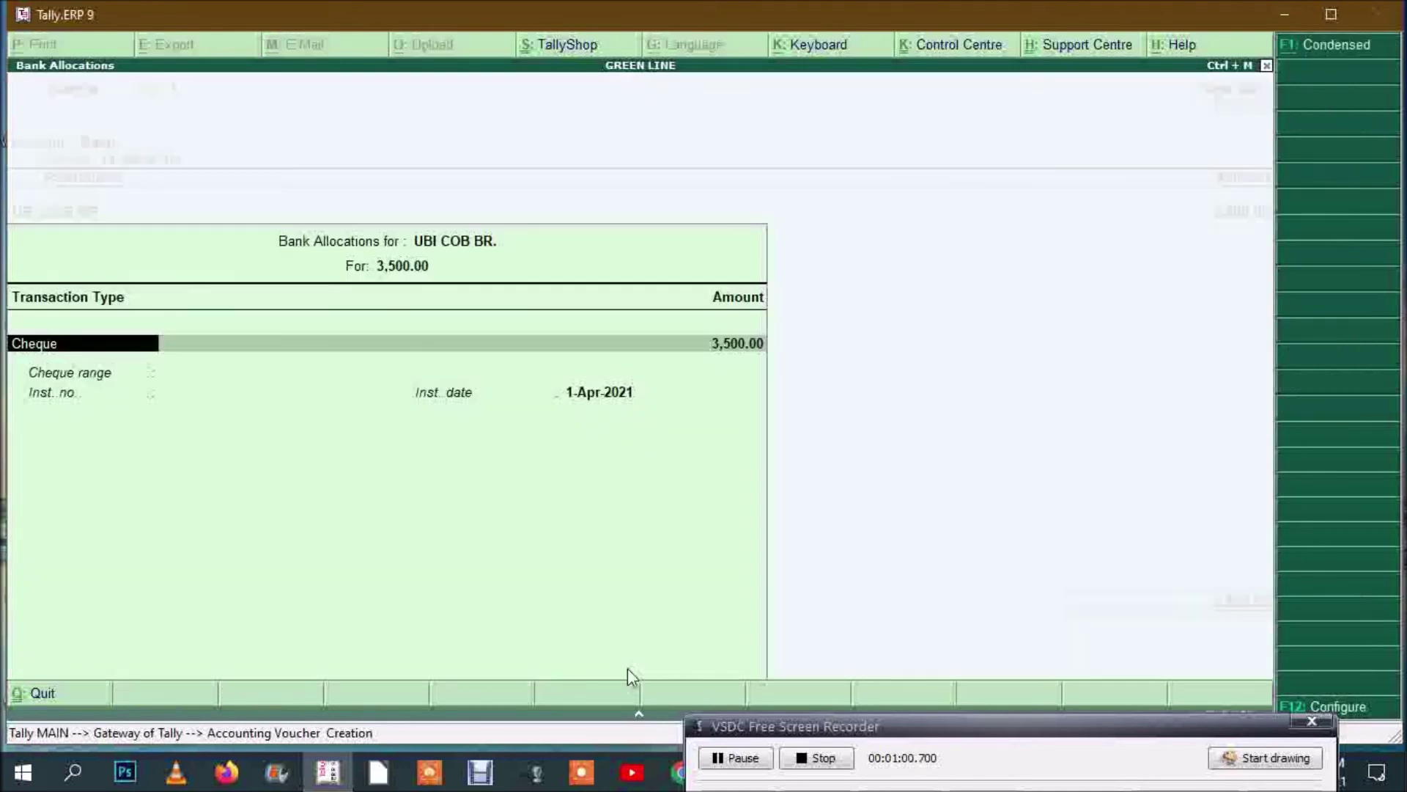
Step: Allocate the 3,500 as a Cheque with range Not Applicable and no instrument number, and save contra voucher 1 without a narration
key(Return)
key(Return)
key(Return)
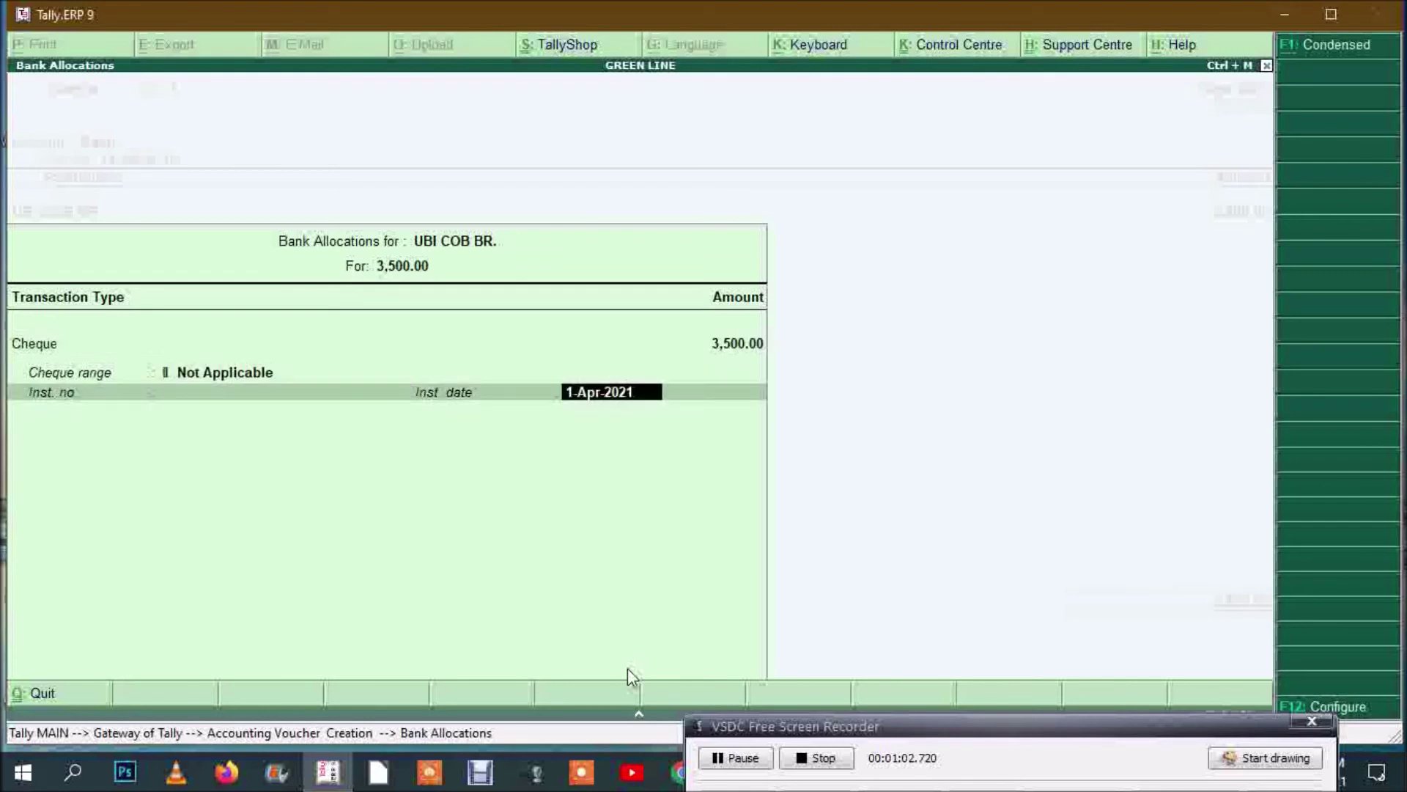
key(Return)
key(Return)
key(Return)
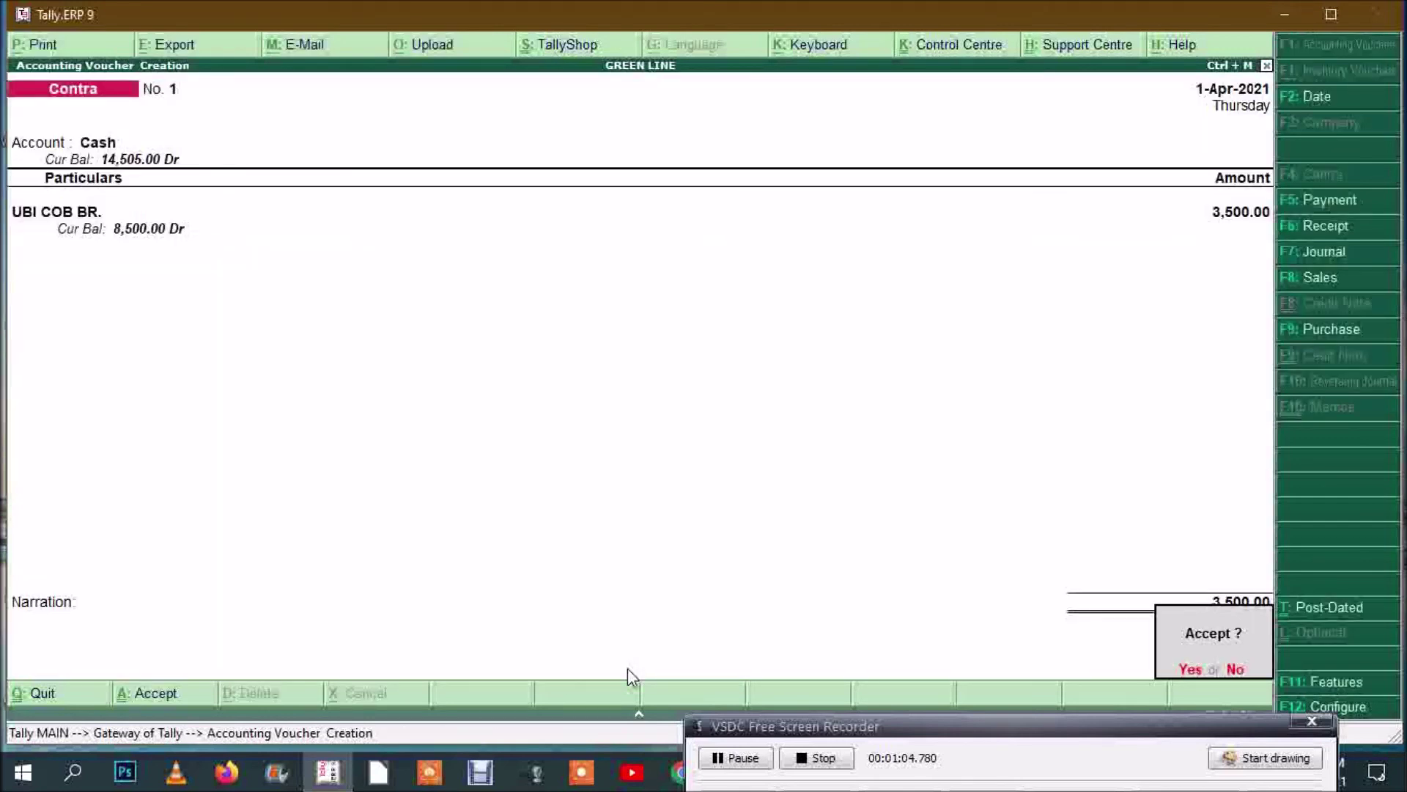
key(Return)
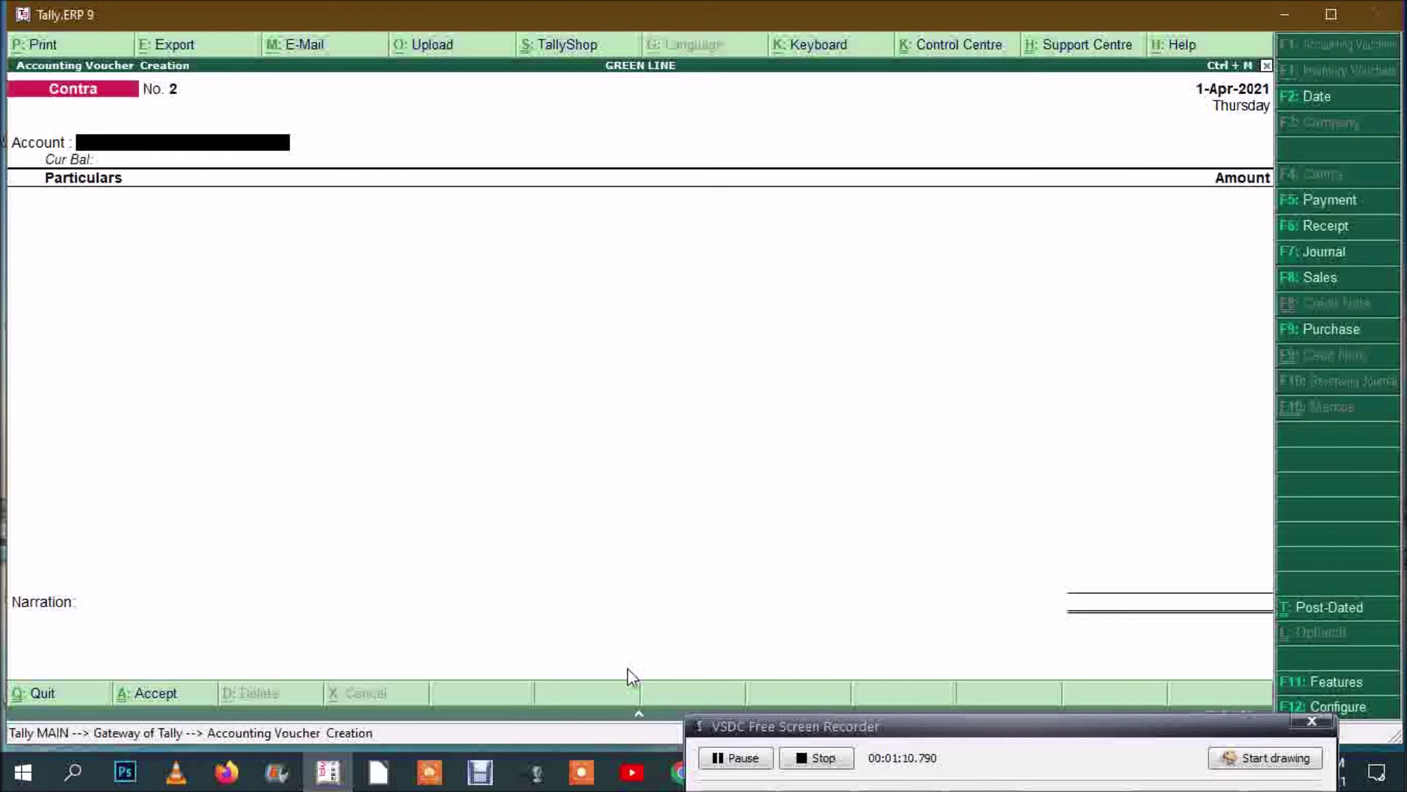
Step: Enter contra voucher 2 with UBI COB BR. as the account and Cash for 5000
text(u)
key(Return)
text(c)
key(Return)
text(5000)
key(Return)
key(Return)
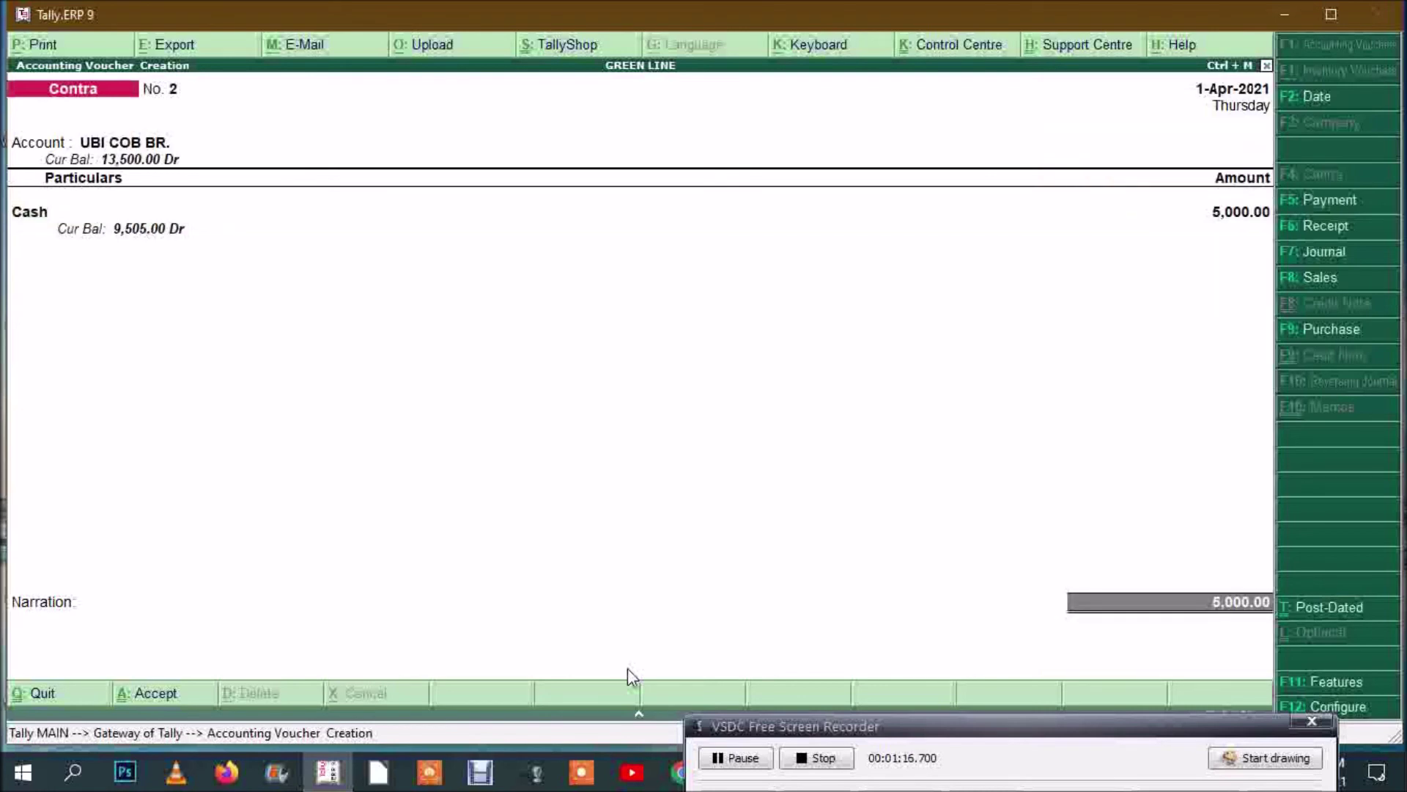
Step: Record the cash denominations as 5 notes of 1000 and save contra voucher 2 without a narration
key(Return)
key(Return)
key(Return)
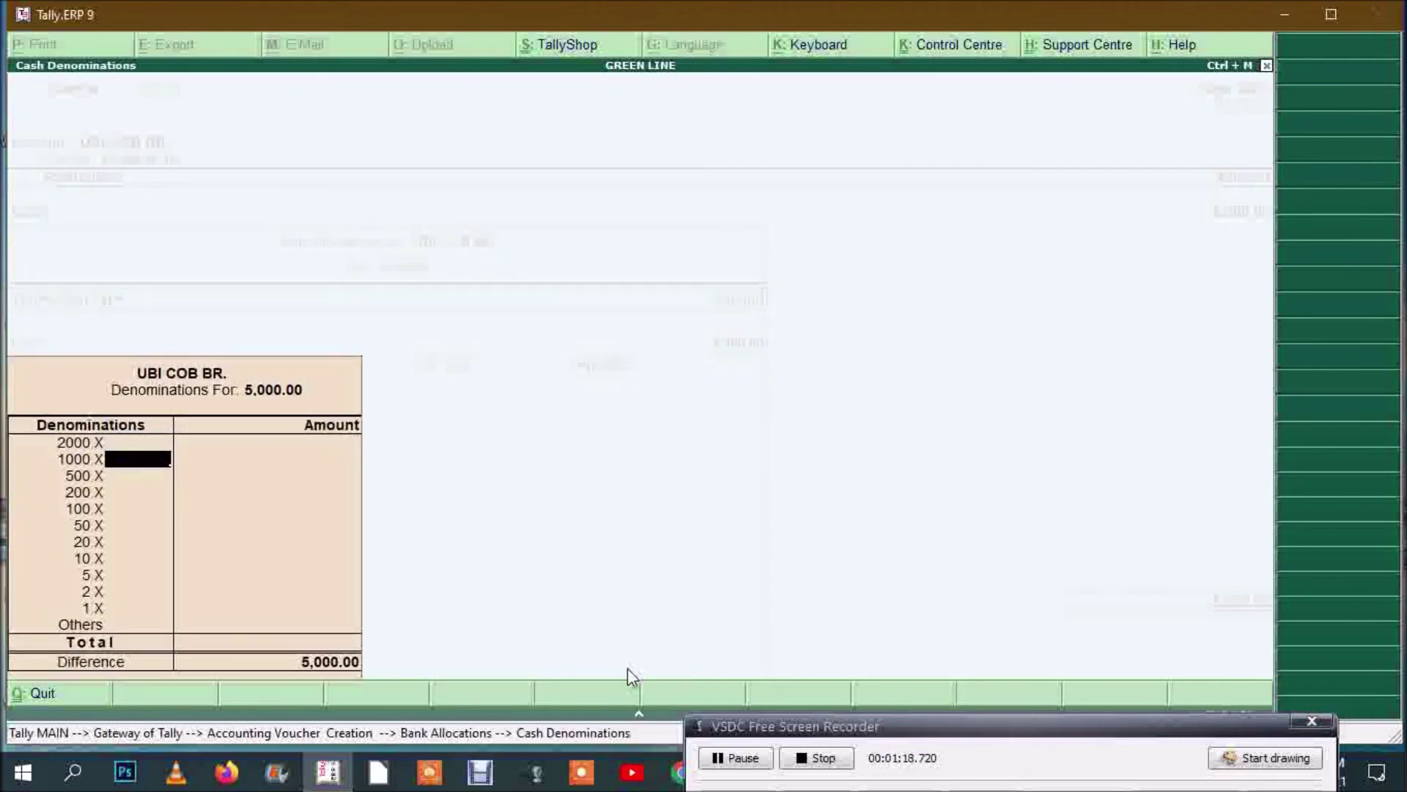
text(5)
key(Return)
key(Return)
key(Return)
key(Return)
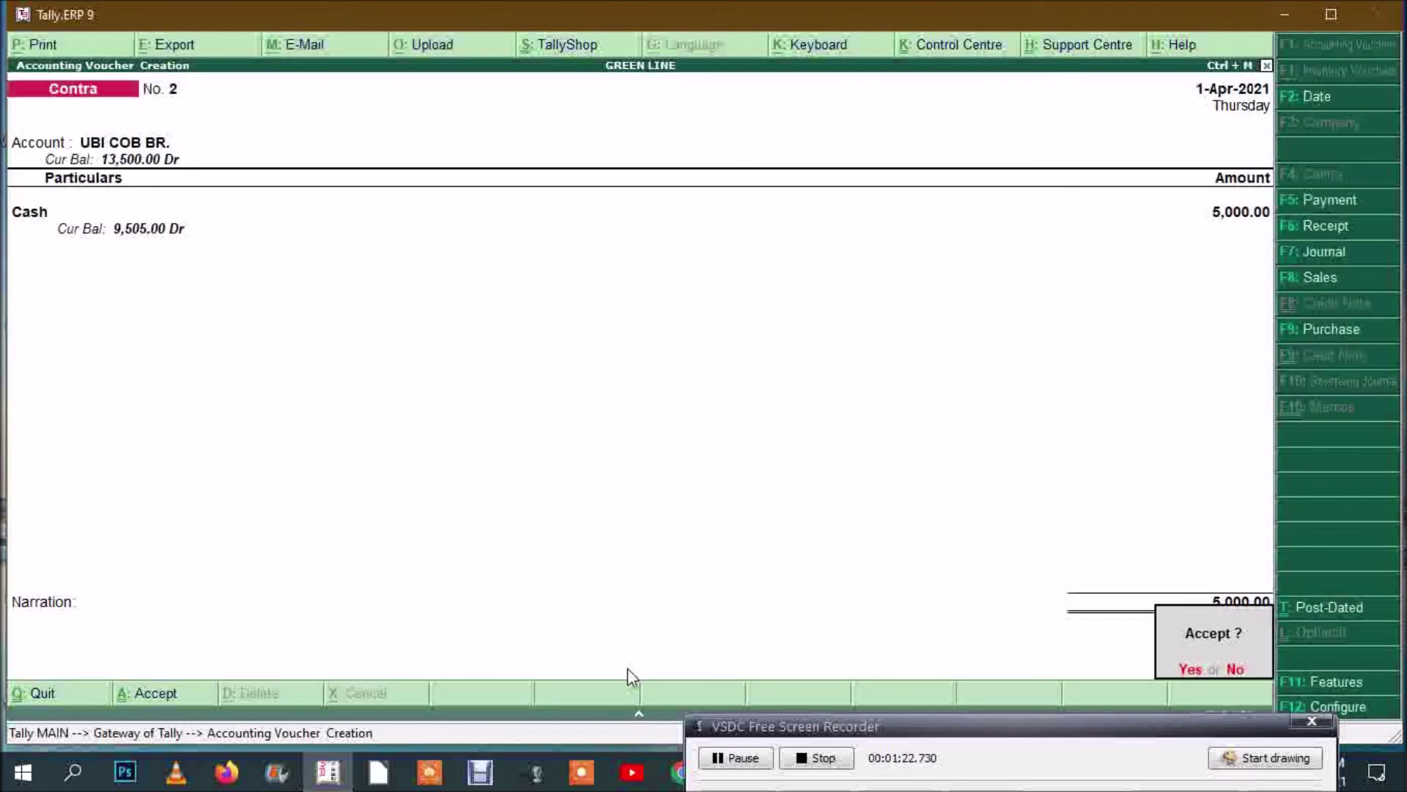
key(Return)
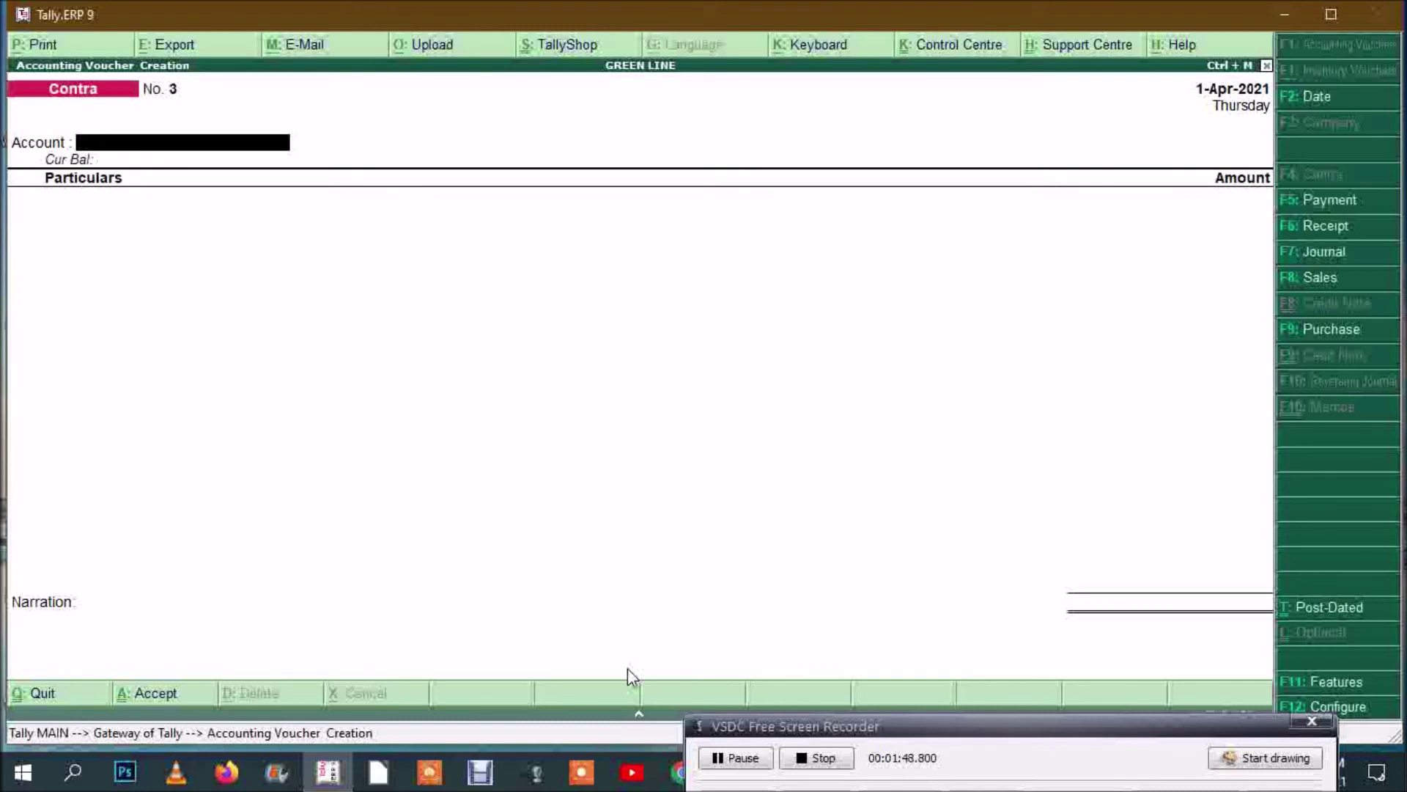
Step: Start payment voucher 2 from the UBI COB BR. account and enter KK BROTHERS for 12000
key(F5)
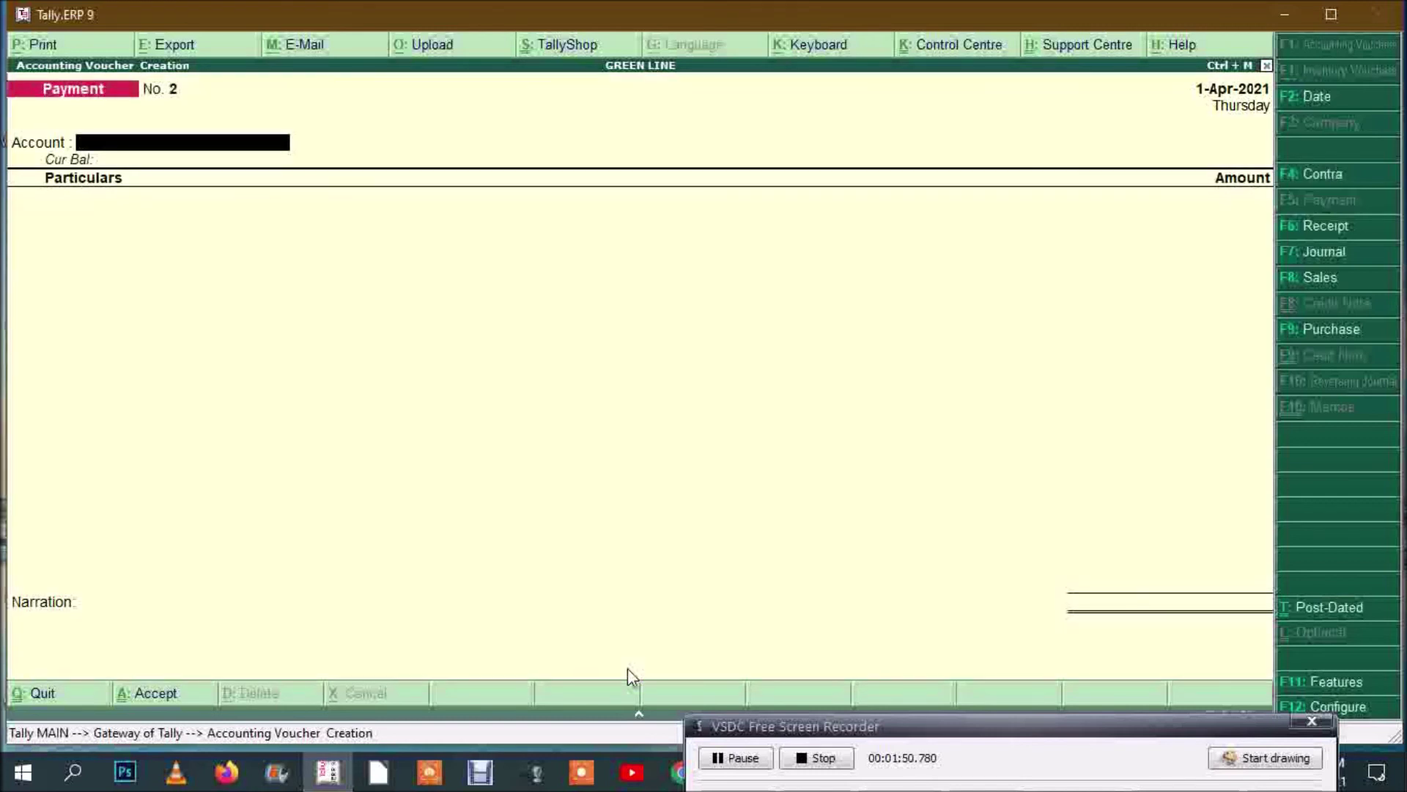
key(Return)
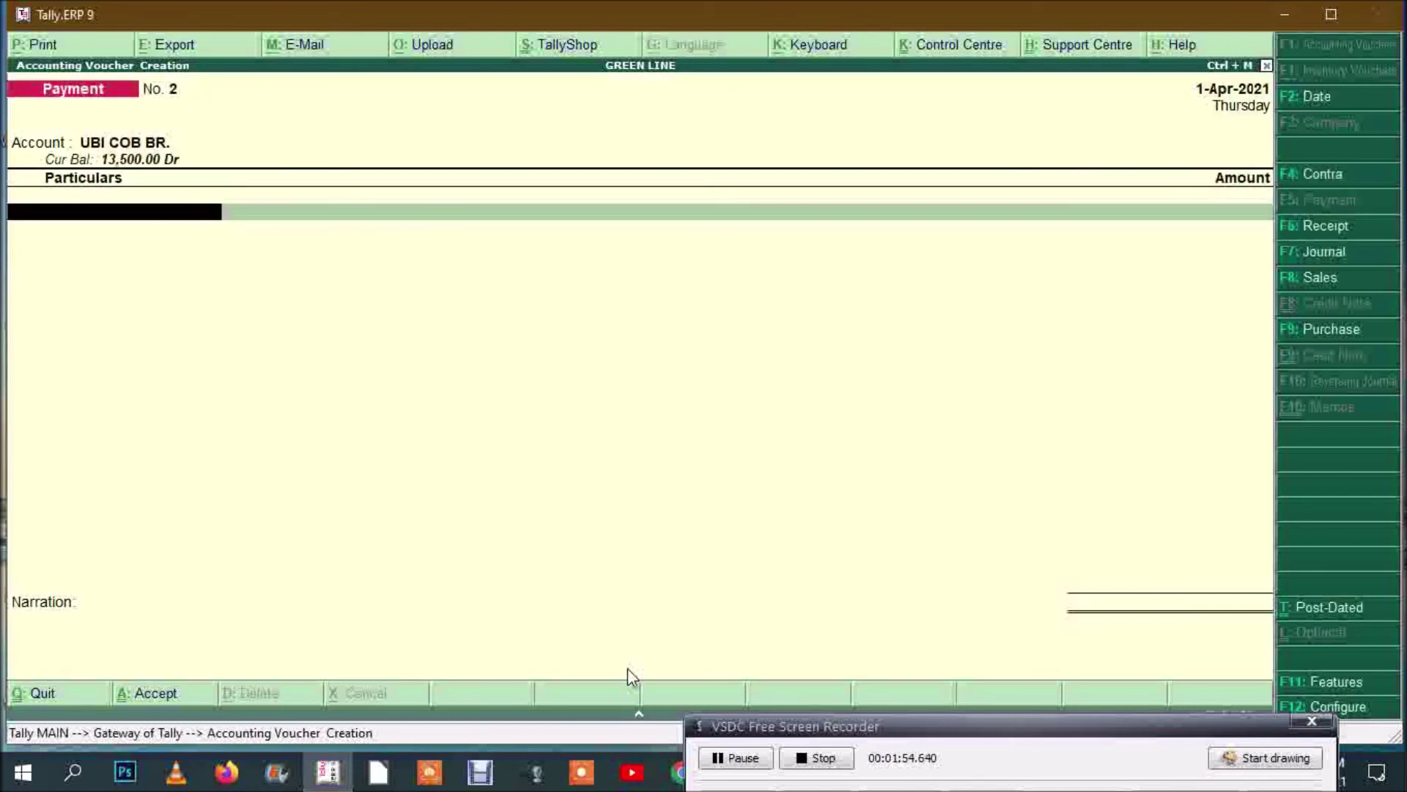
text(KK)
key(Return)
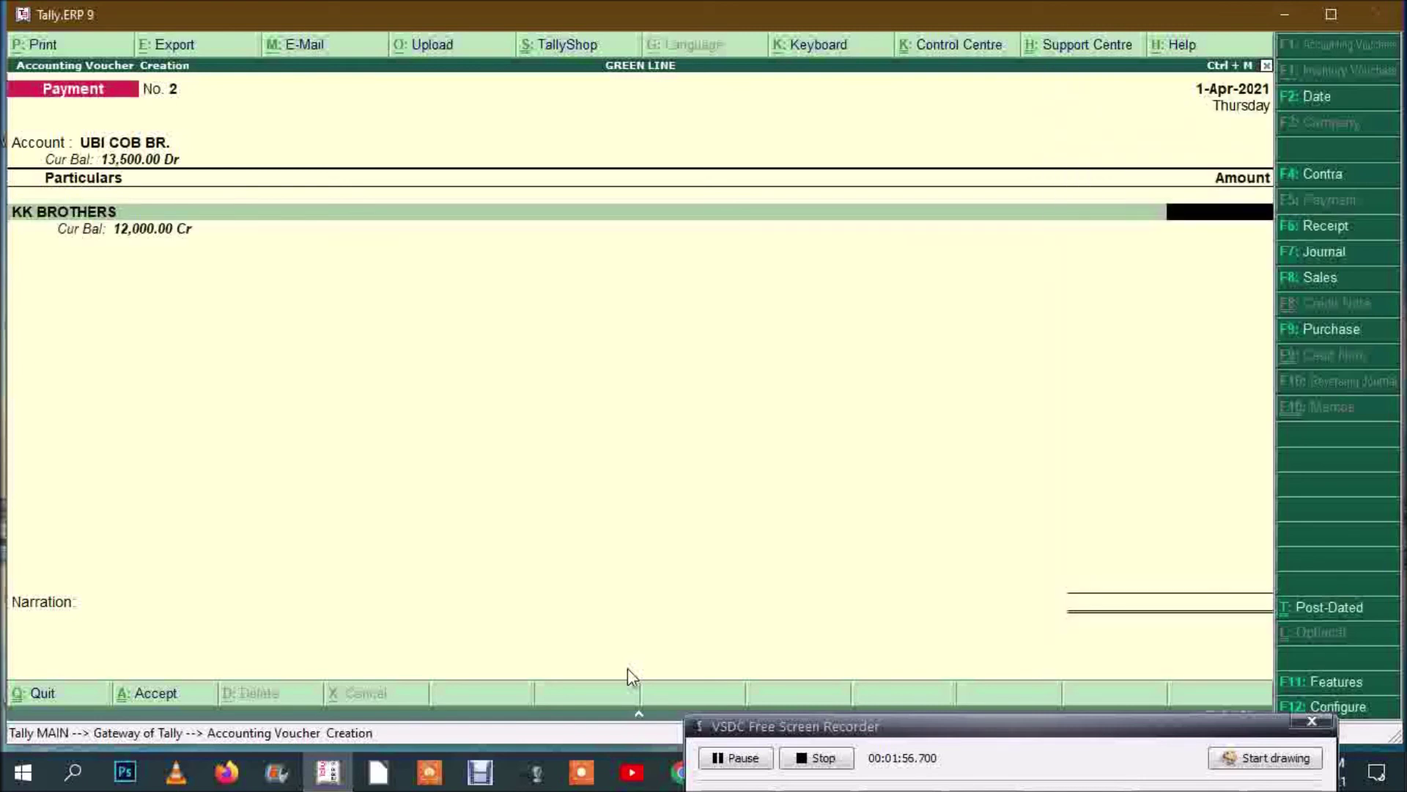
text(12000)
key(Return)
Step: Set the bill-wise reference for KK BROTHERS to On Account for the full 12,000 and end the particulars
key(Down)
key(Down)
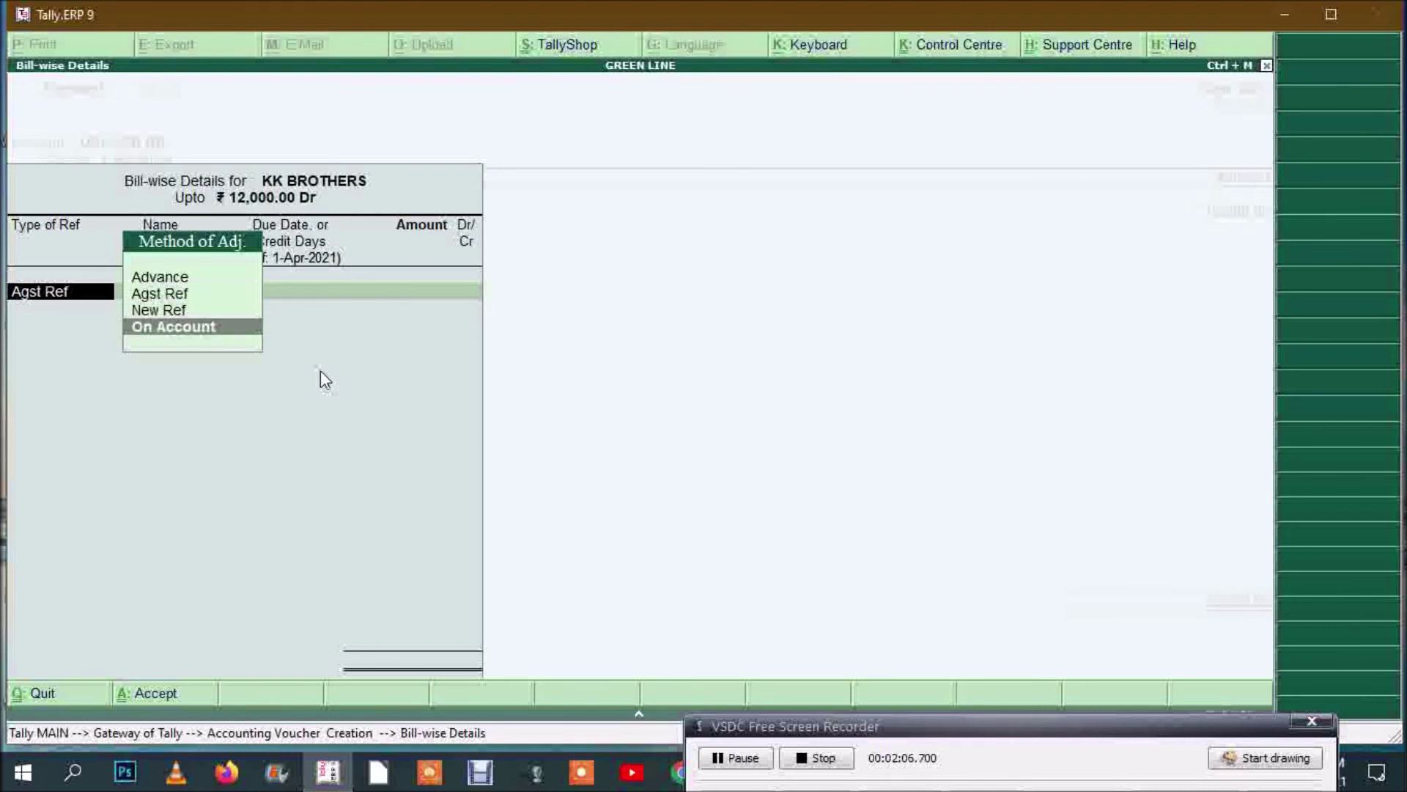
key(Return)
key(Return)
key(Return)
key(Return)
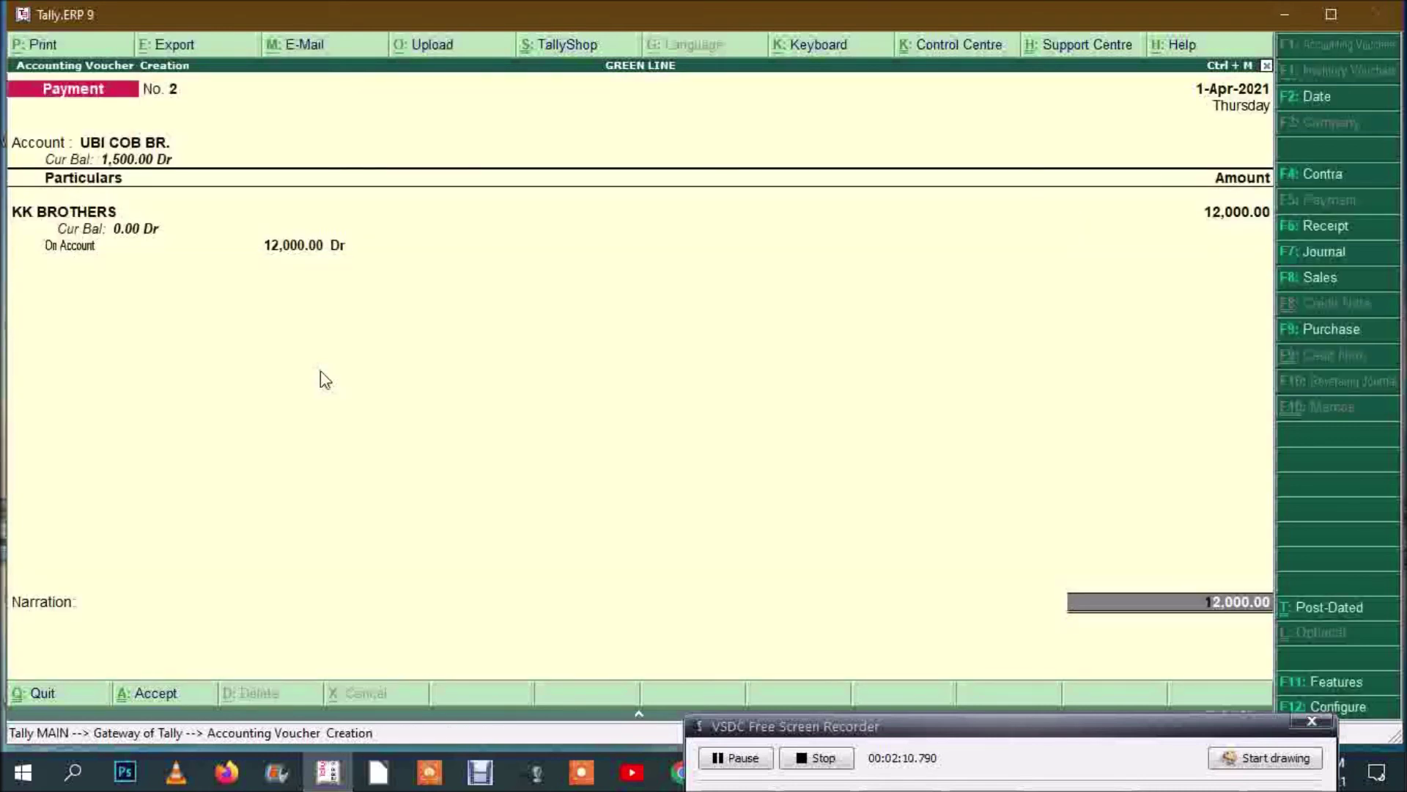
Step: Allocate the 12,000 from UBI COB BR. as a Cheque dated 1-Apr-2021 and save payment voucher 2 without a narration
key(Return)
key(Return)
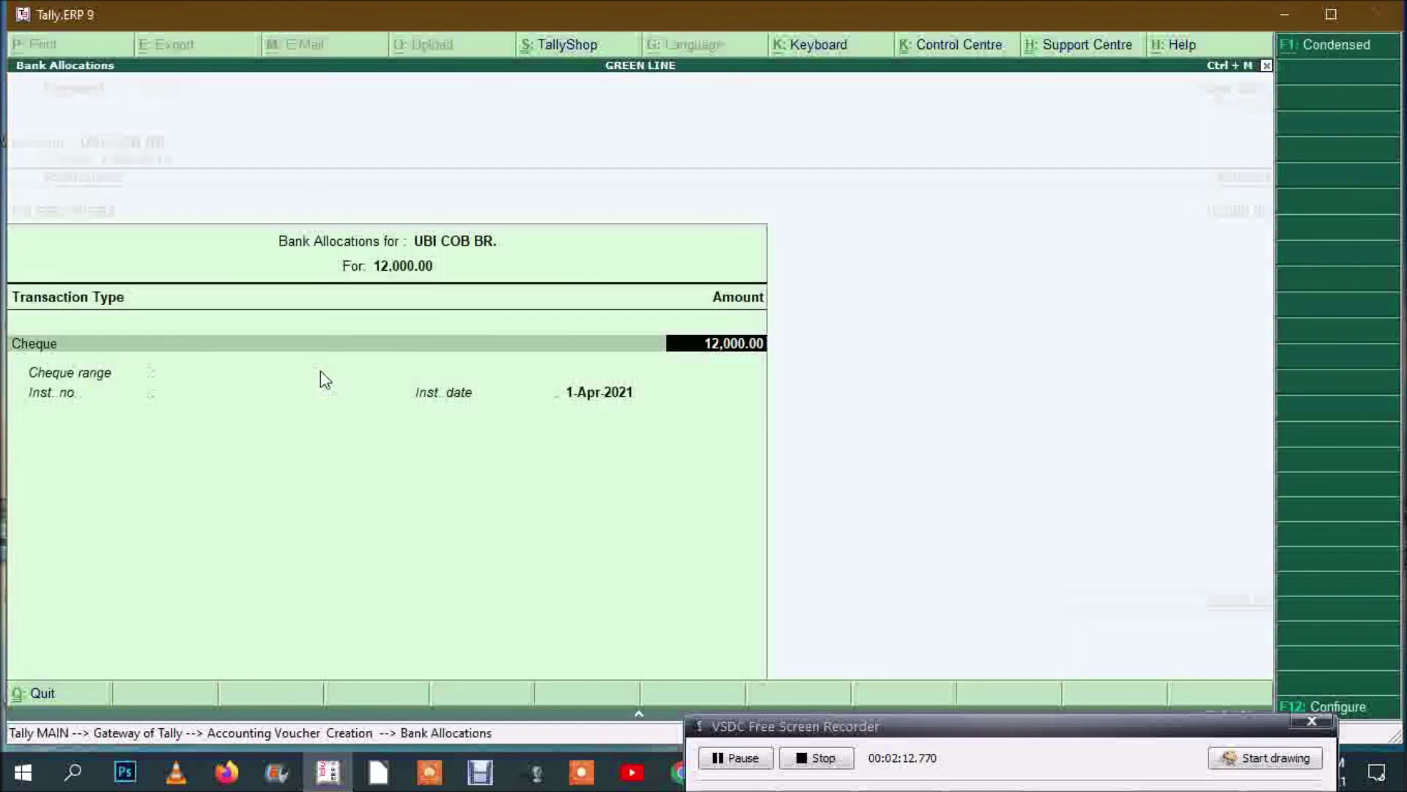
key(Return)
key(Return)
key(Return)
key(Return)
key(Return)
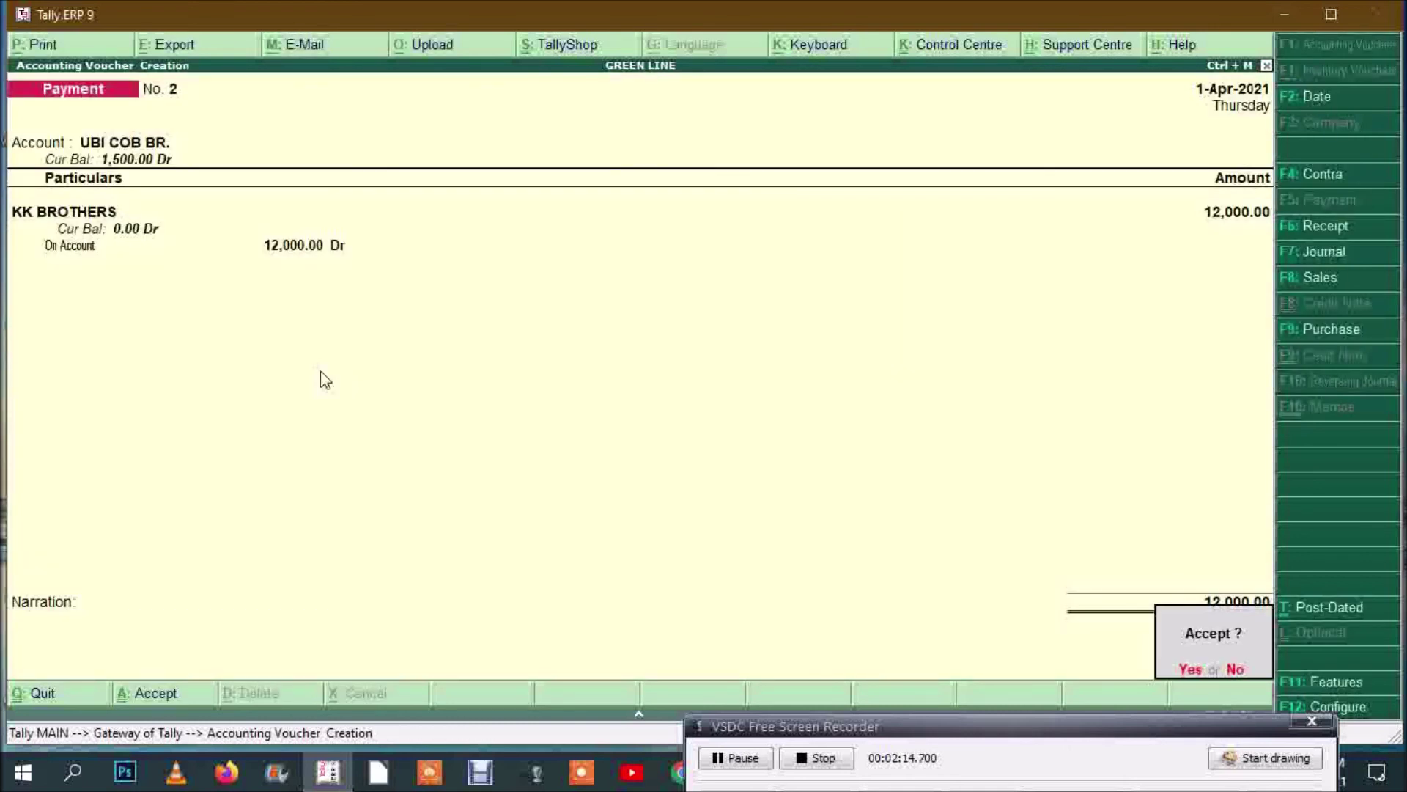
key(Return)
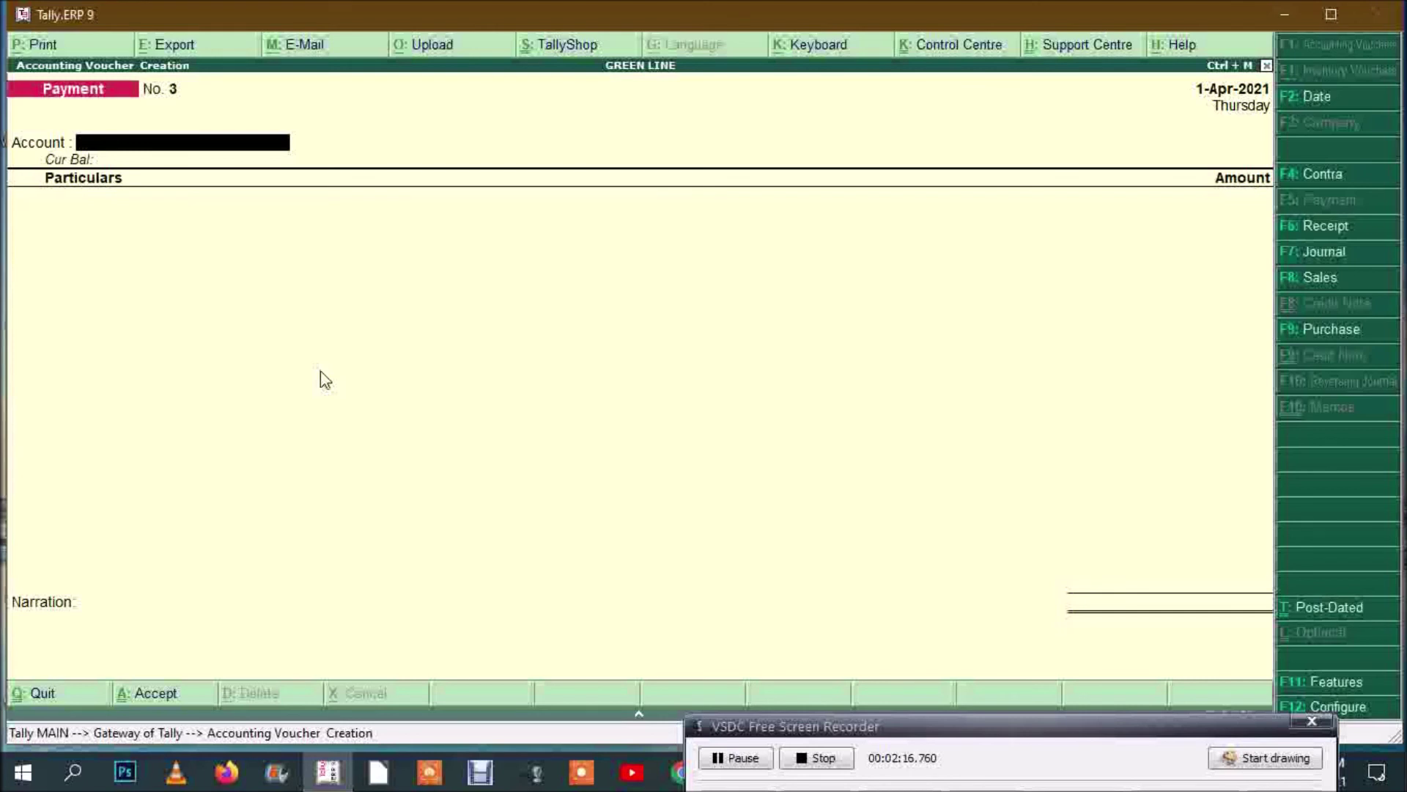
Step: Start payment voucher 3 from the Cash account and enter GK ENTERPRISE for 8750
text(c)
key(Return)
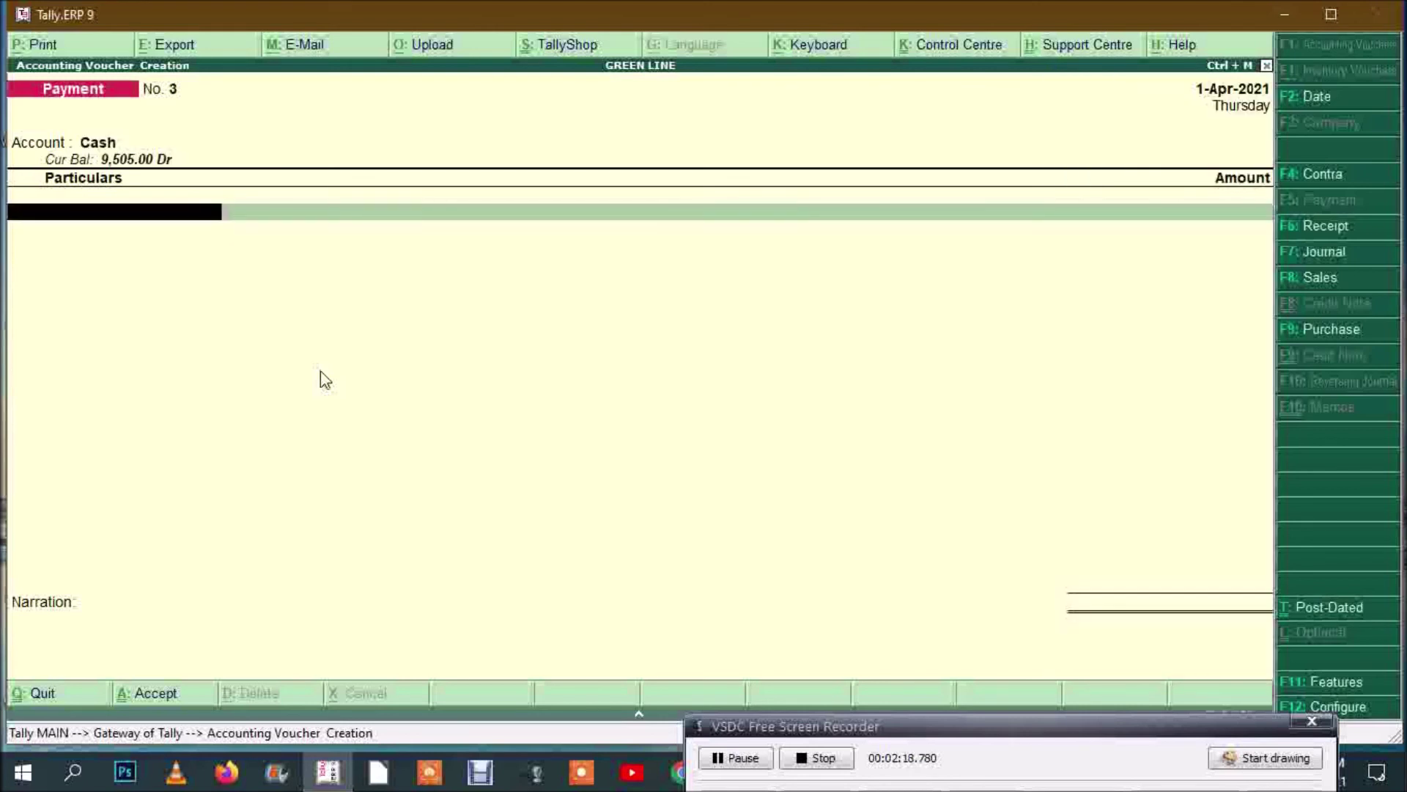
text(g)
key(Return)
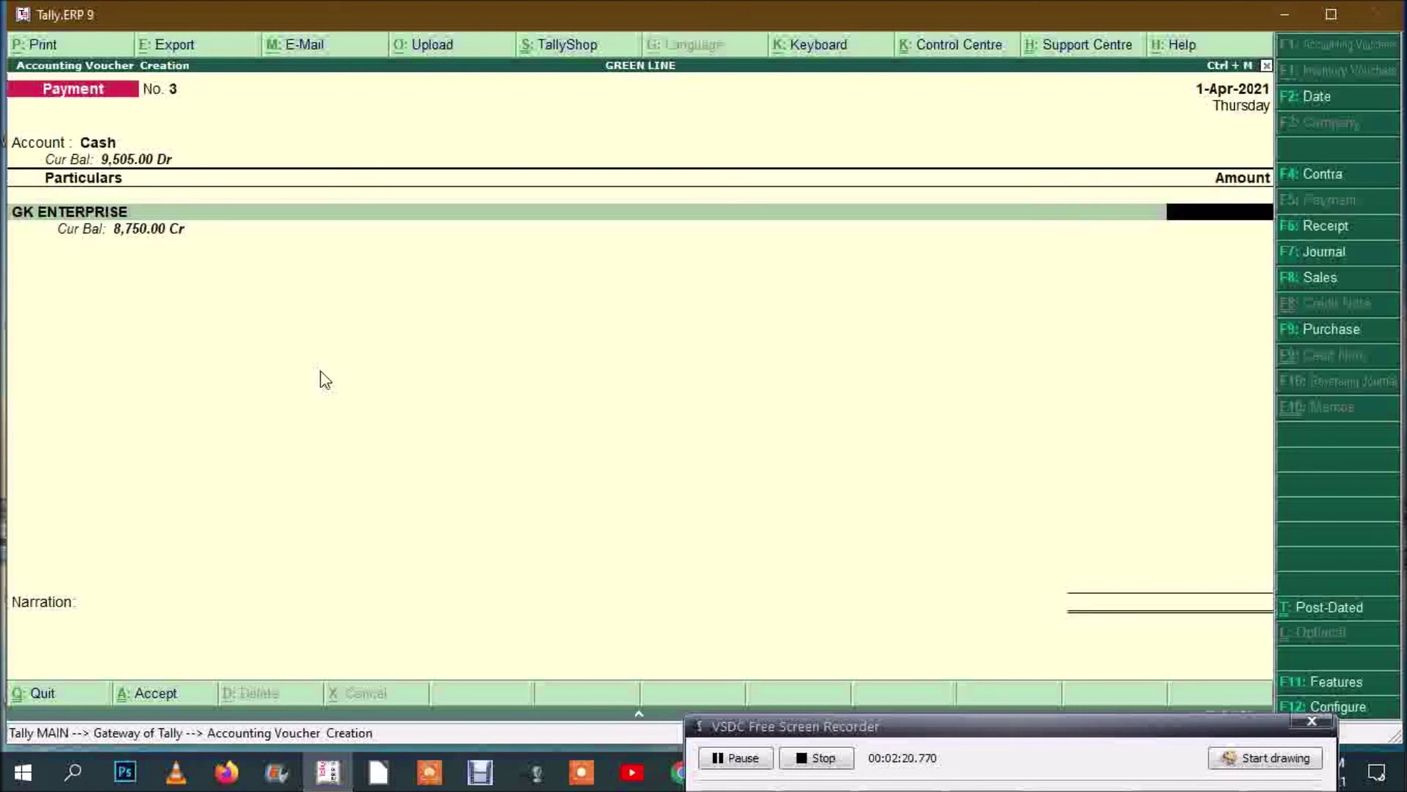
text(8750)
key(Return)
Step: Set GK ENTERPRISE's bill-wise reference to On Account for the full 8,750 and save payment voucher 3 without a narration
key(Down)
key(Down)
key(Return)
key(Return)
key(Return)
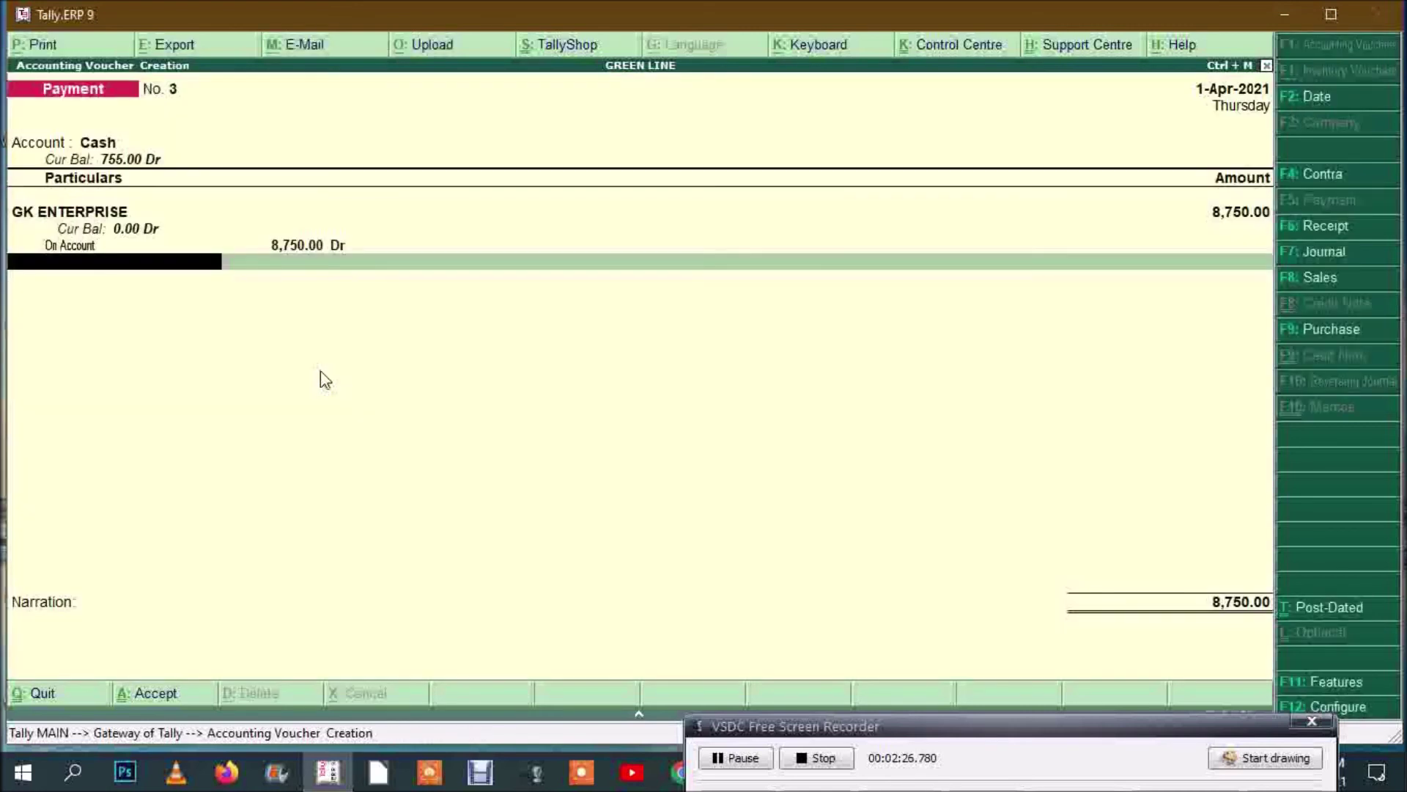
key(Return)
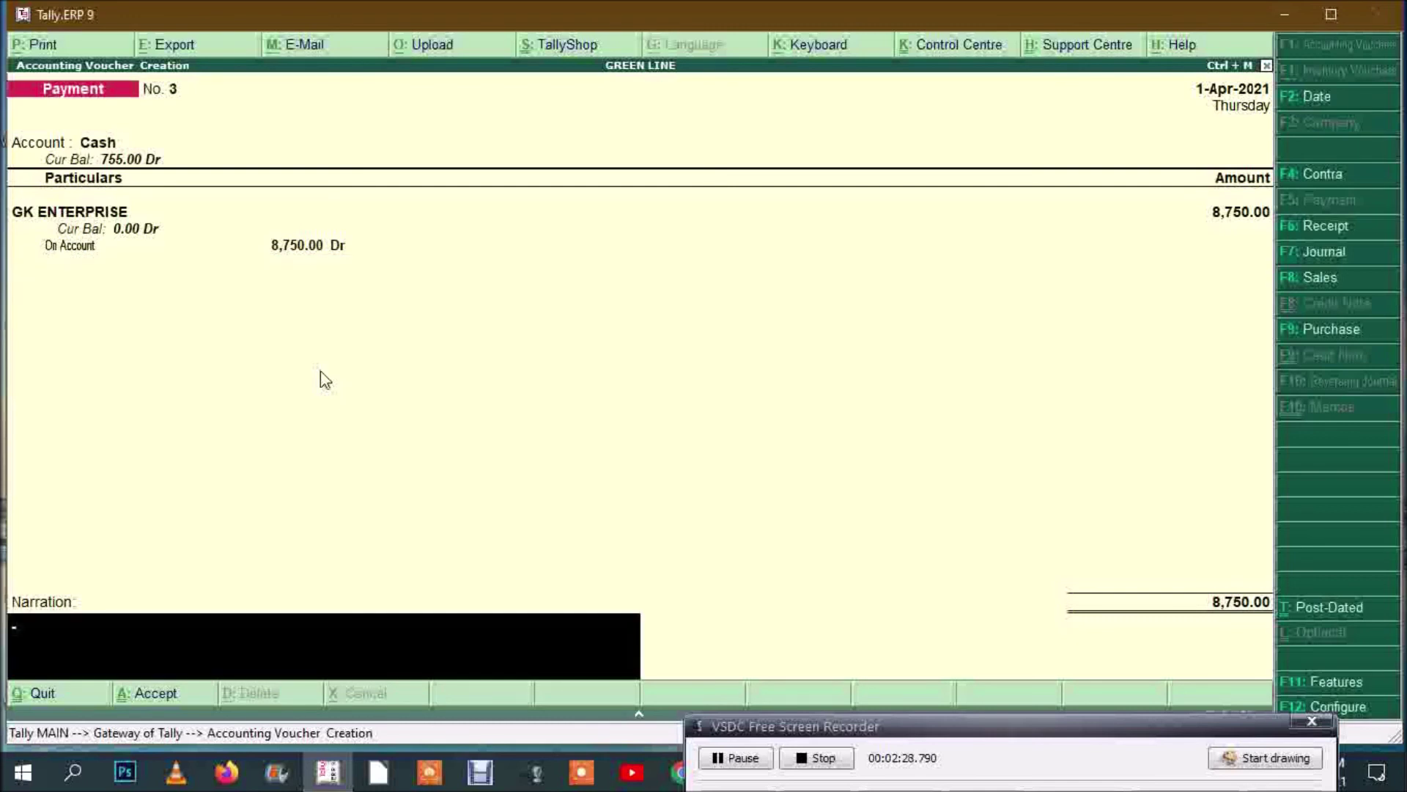
key(Return)
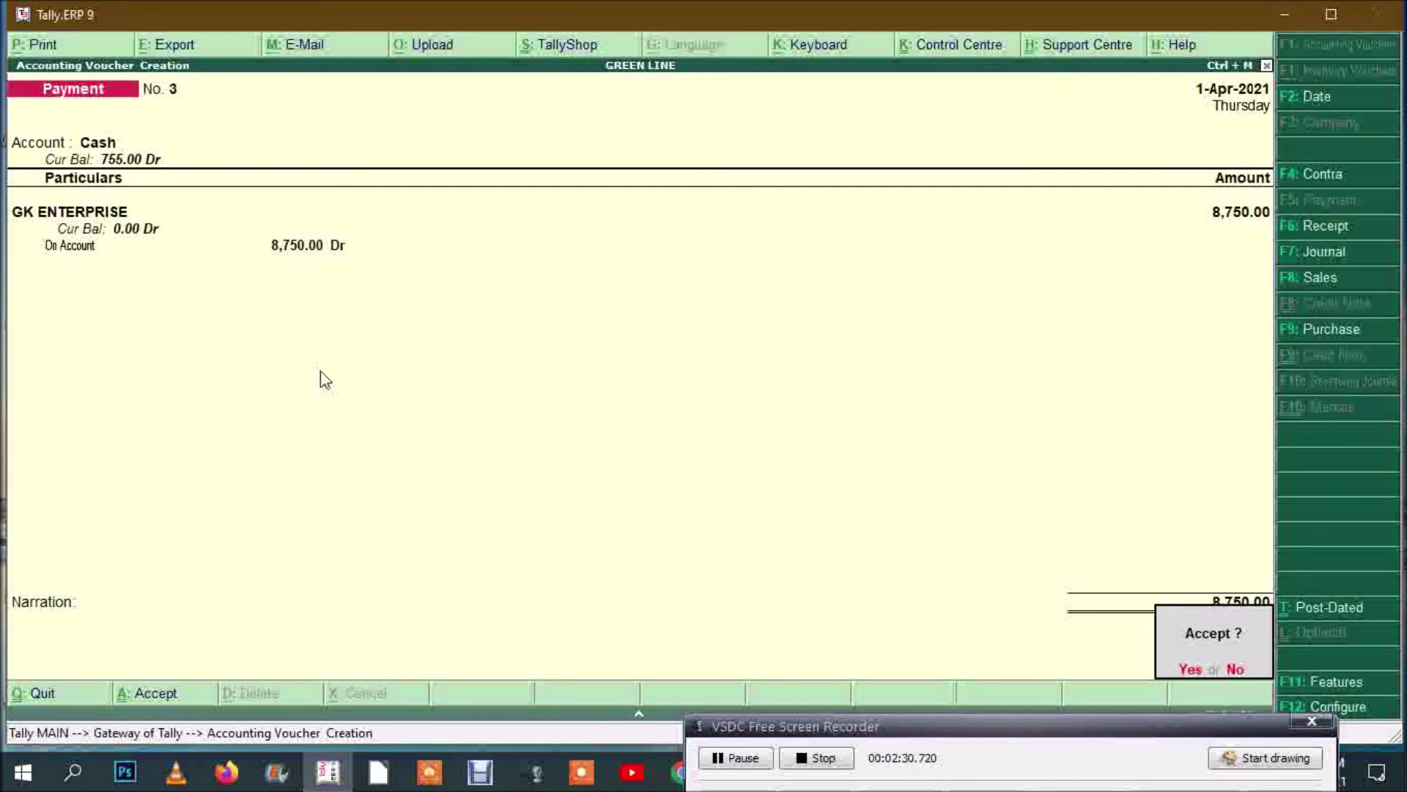
key(Return)
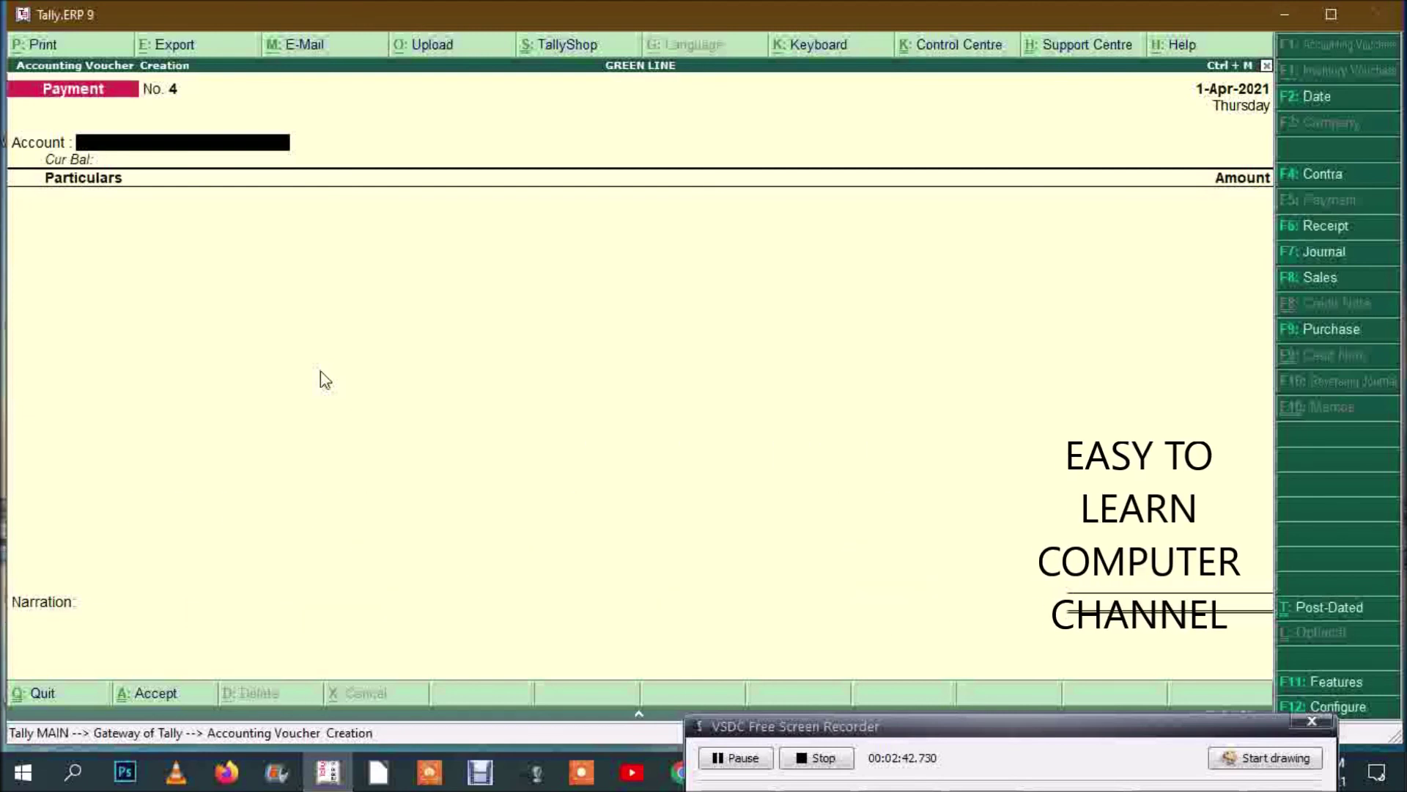
Step: Start receipt voucher 1 into the UBI COB BR. account and enter the customer ledger owing 5,500 for 5500
key(F6)
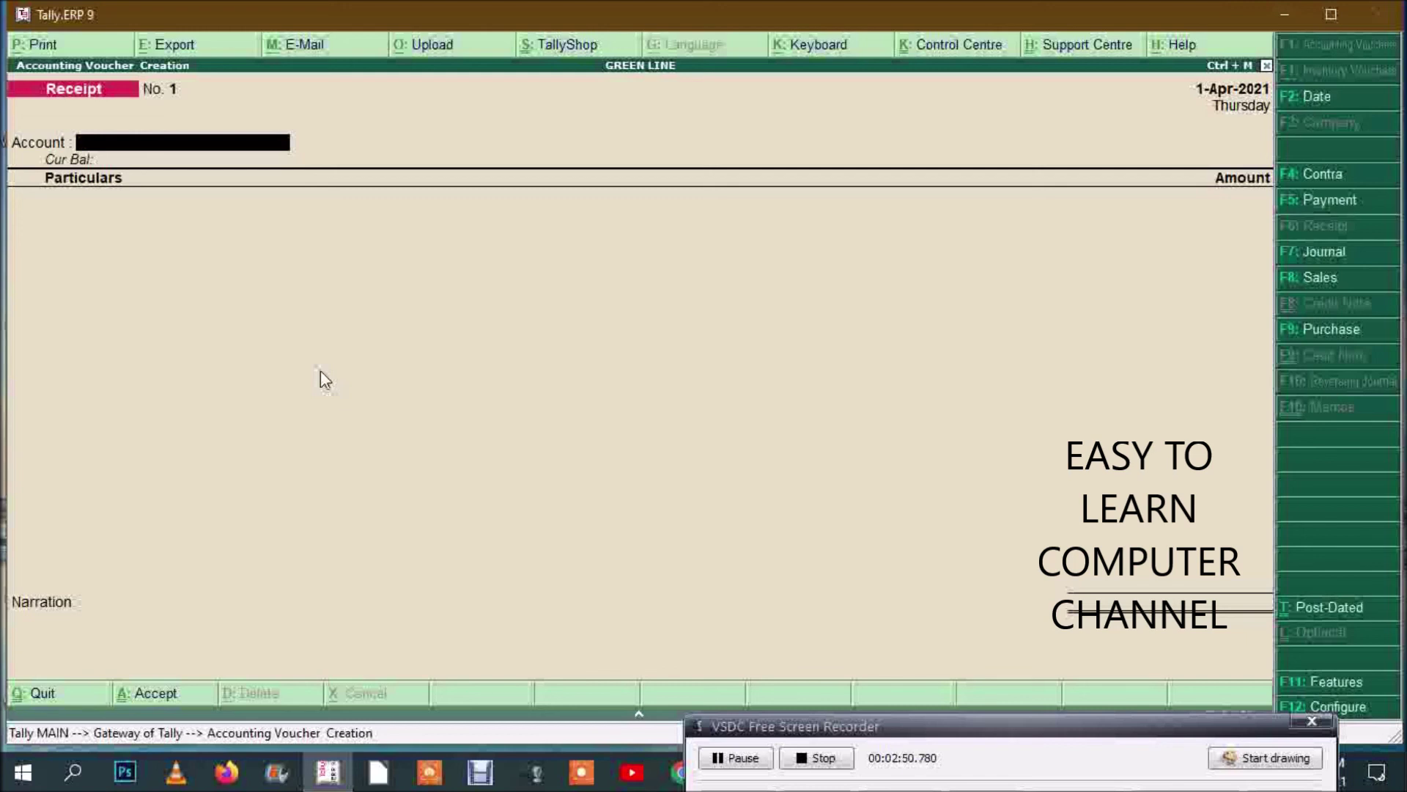
text(u)
key(Return)
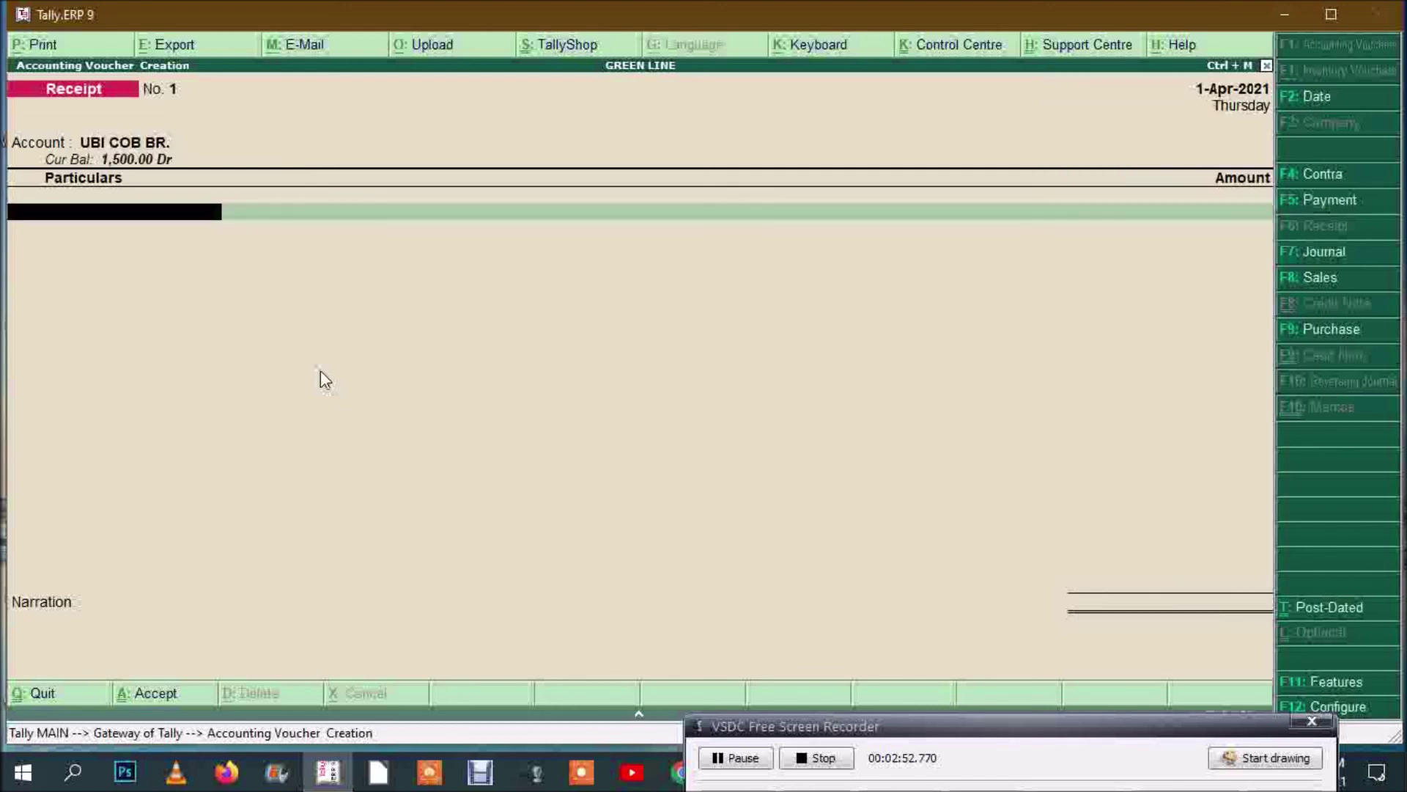
text(br)
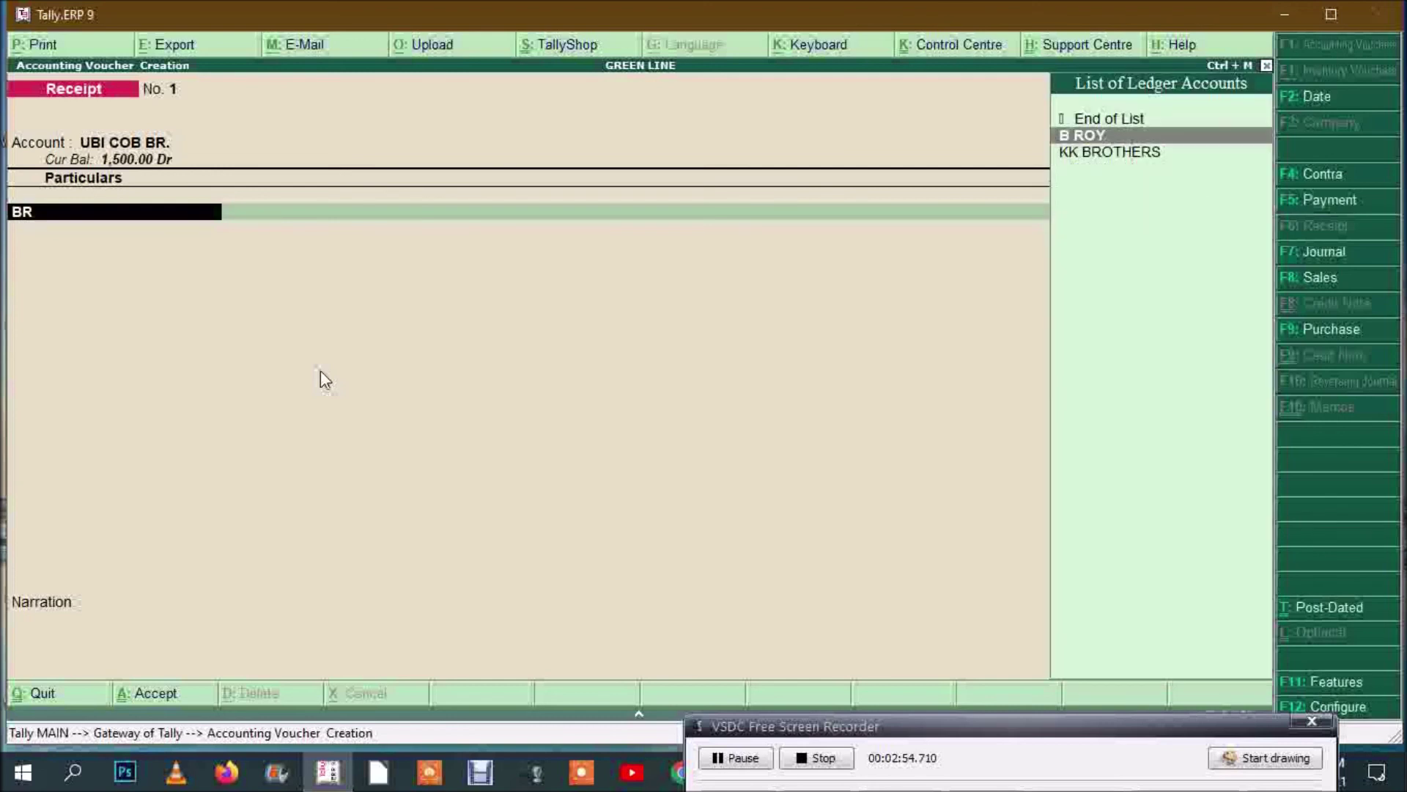
key(Return)
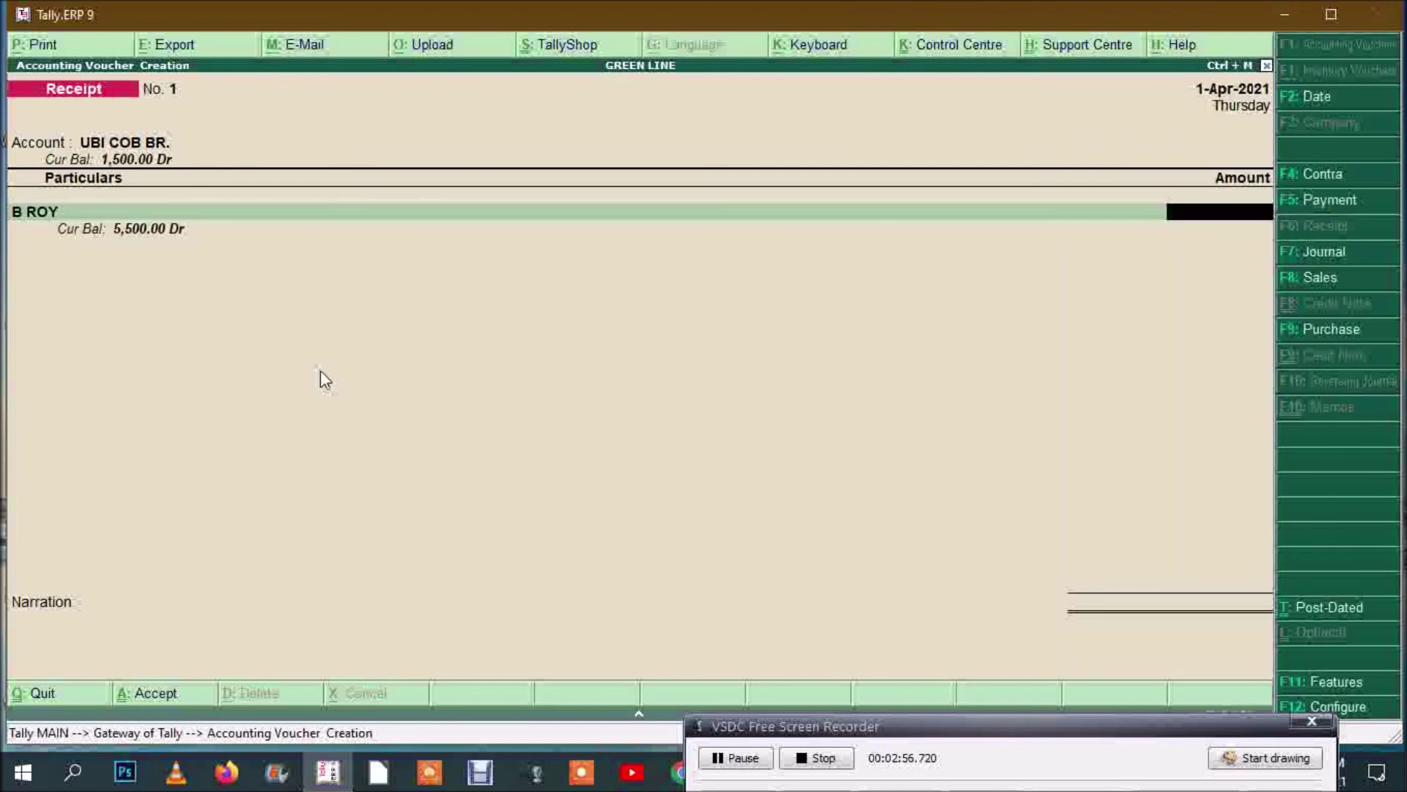
text(5500)
key(Return)
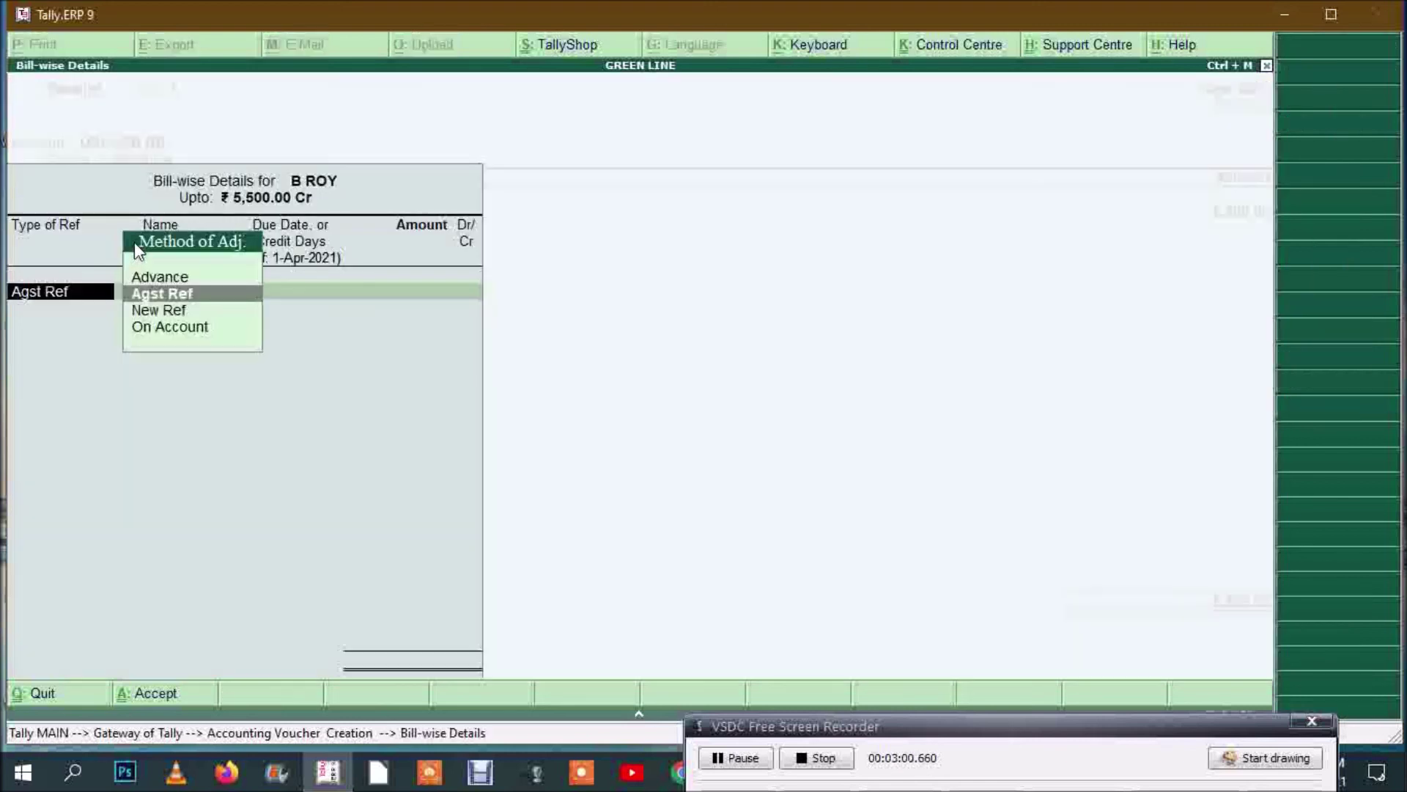
Step: Set the first customer's bill-wise reference to On Account for the full 5,500
key(Down)
key(Down)
key(Return)
key(Return)
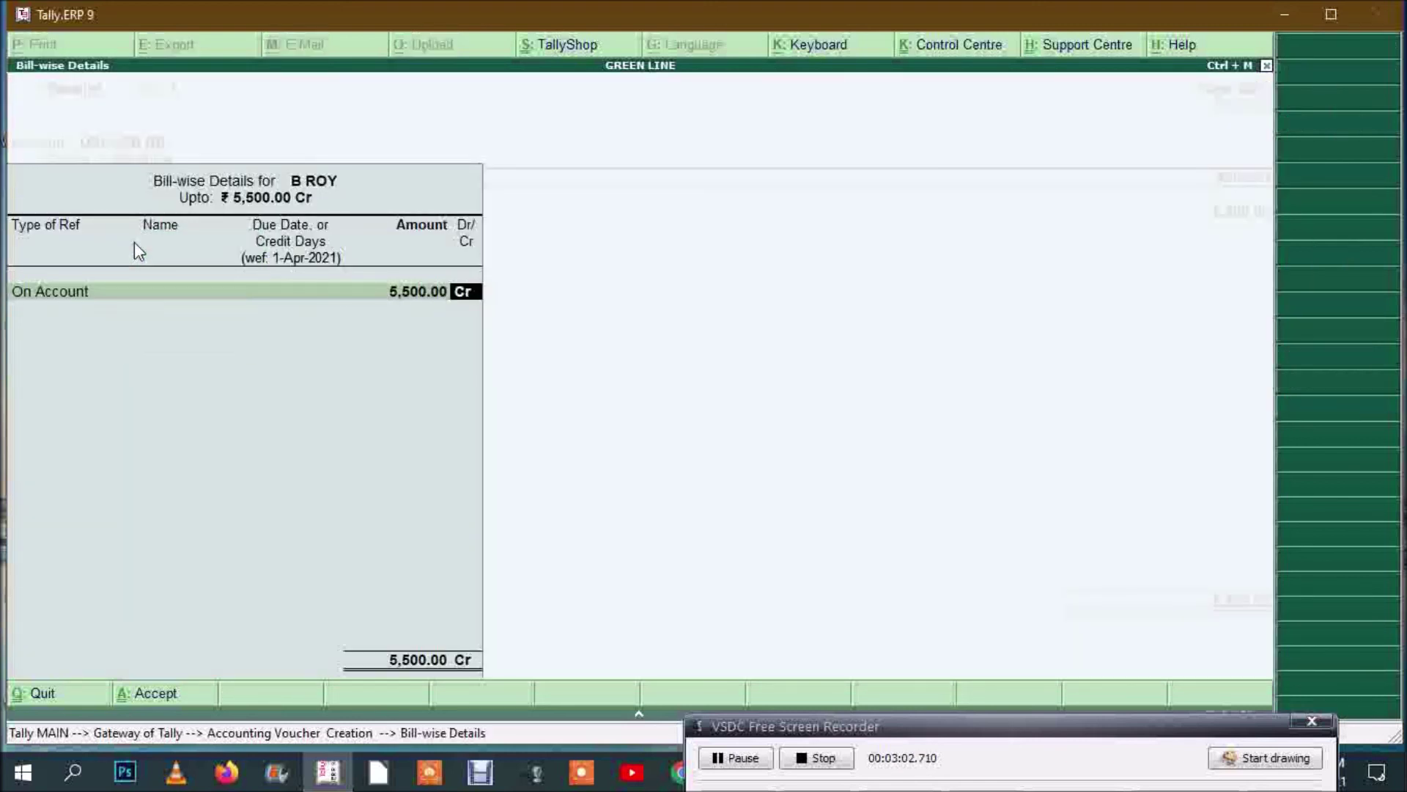
key(Return)
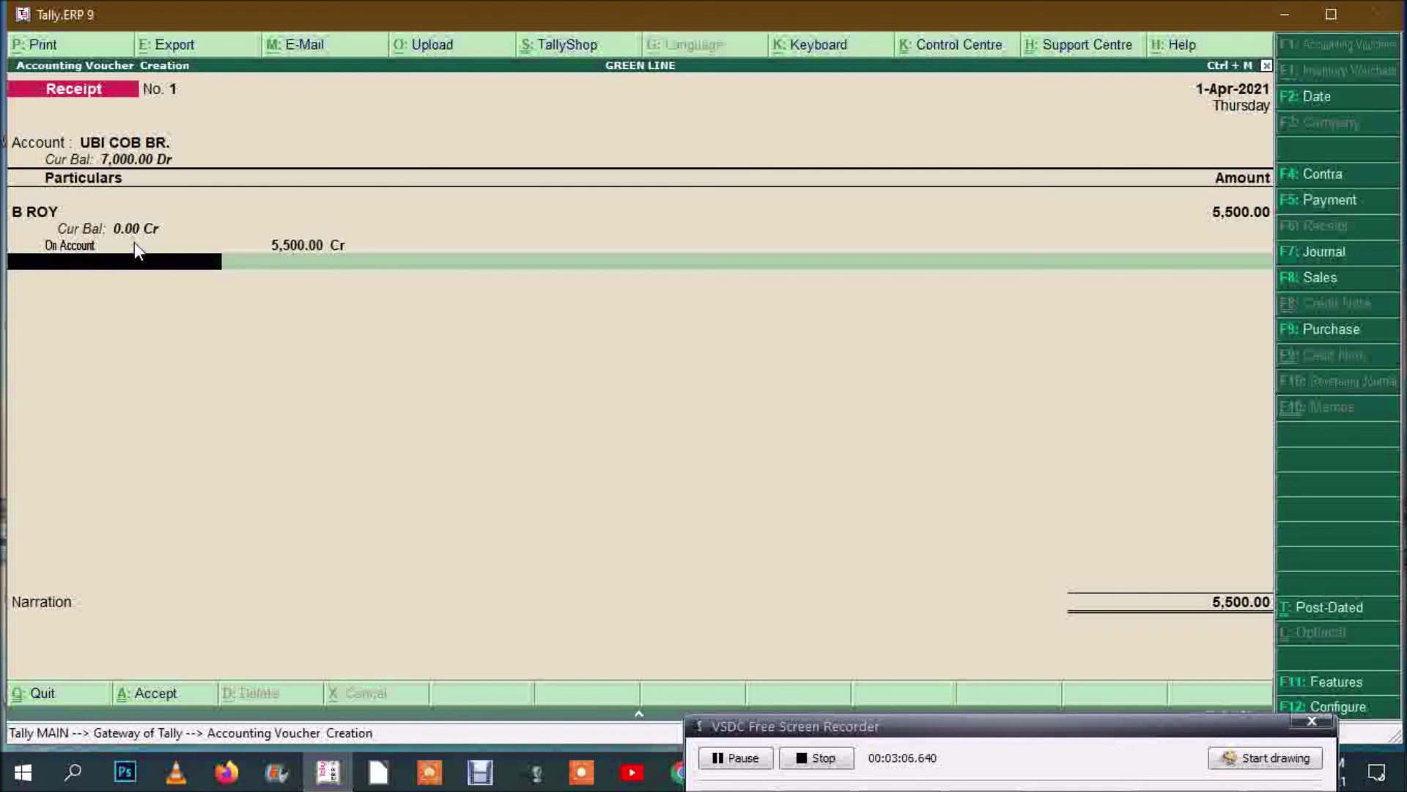
Step: Add the customer owing 6,400 to receipt voucher 1 for 6400, with the bill-wise reference On Account
text(D B)
key(Return)
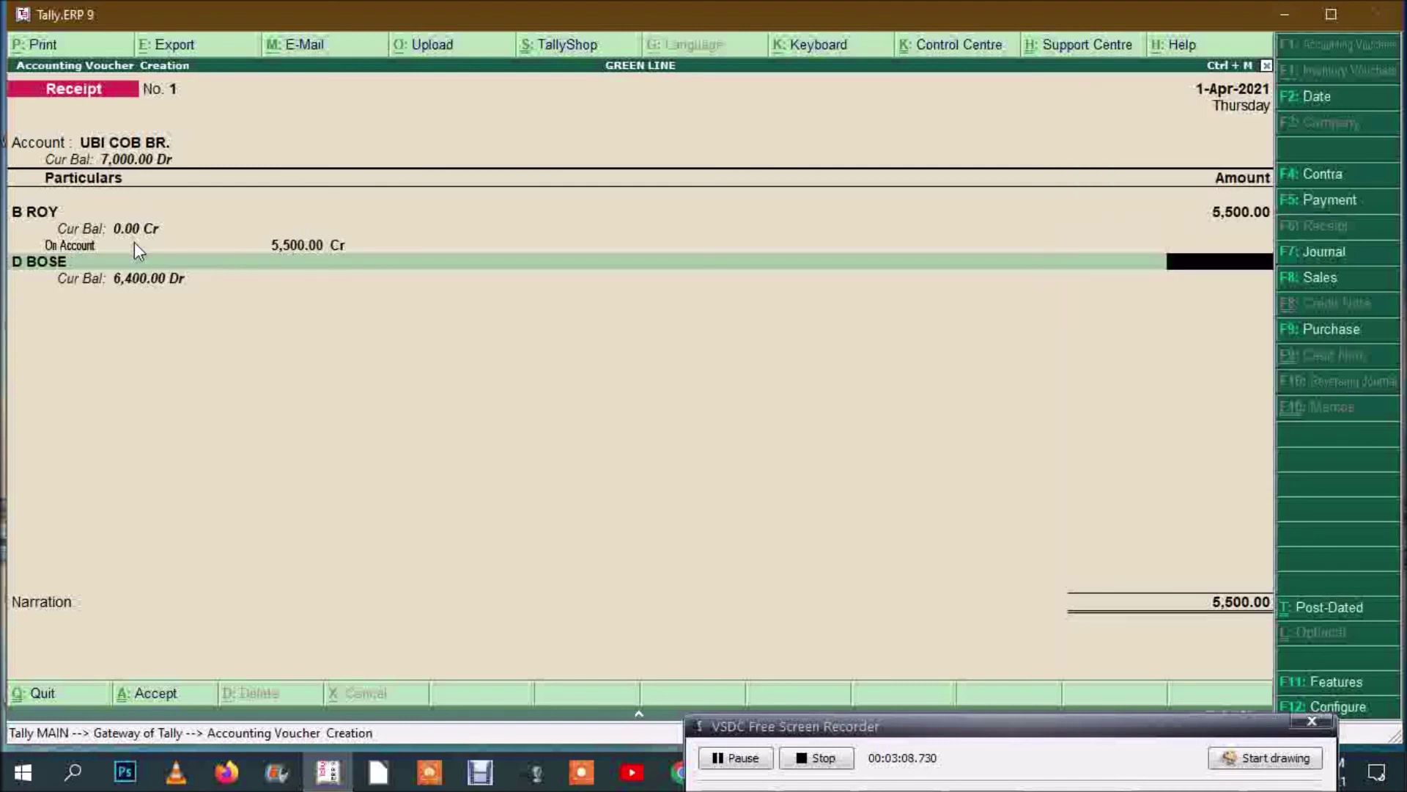
text(6400)
key(Return)
key(Down)
key(Down)
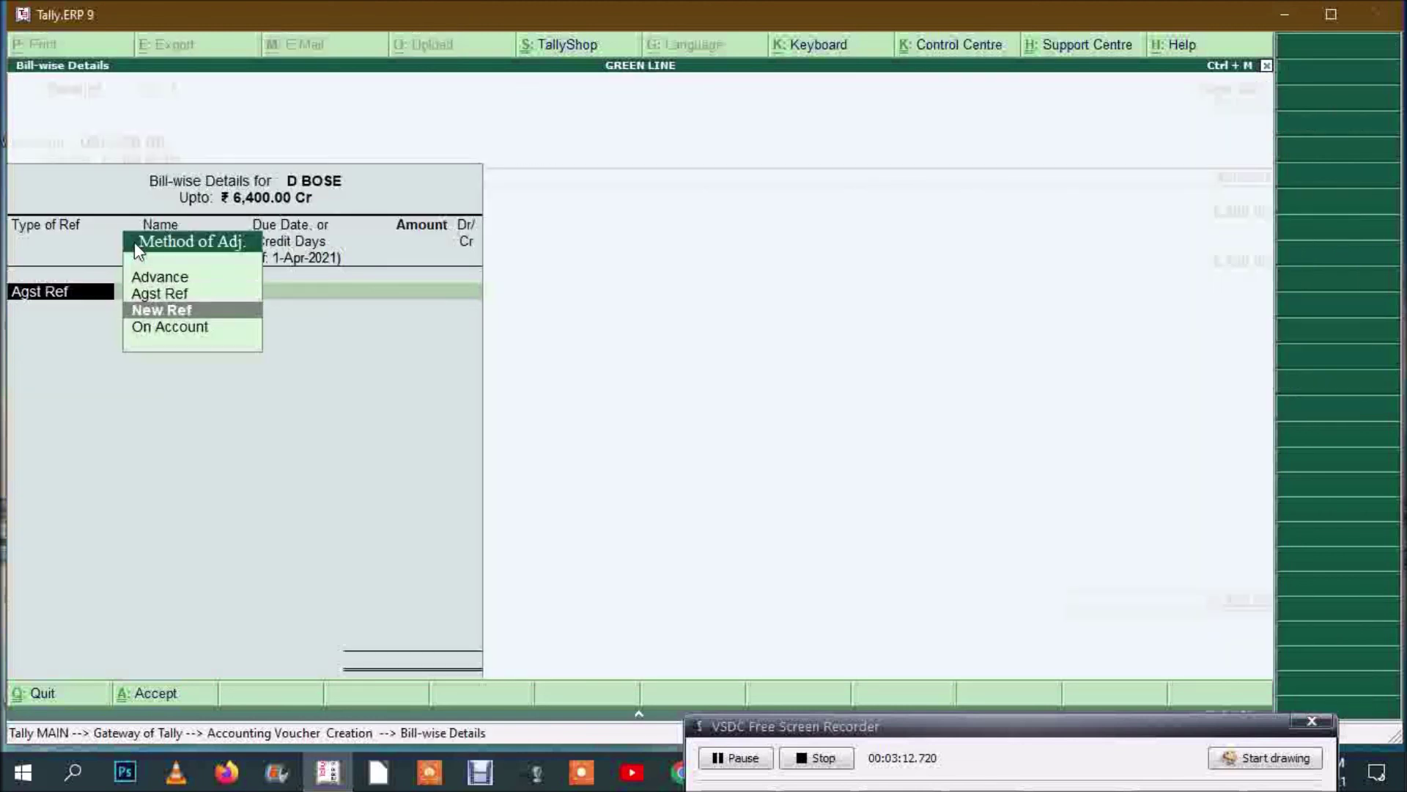
key(Return)
key(Return)
key(Return)
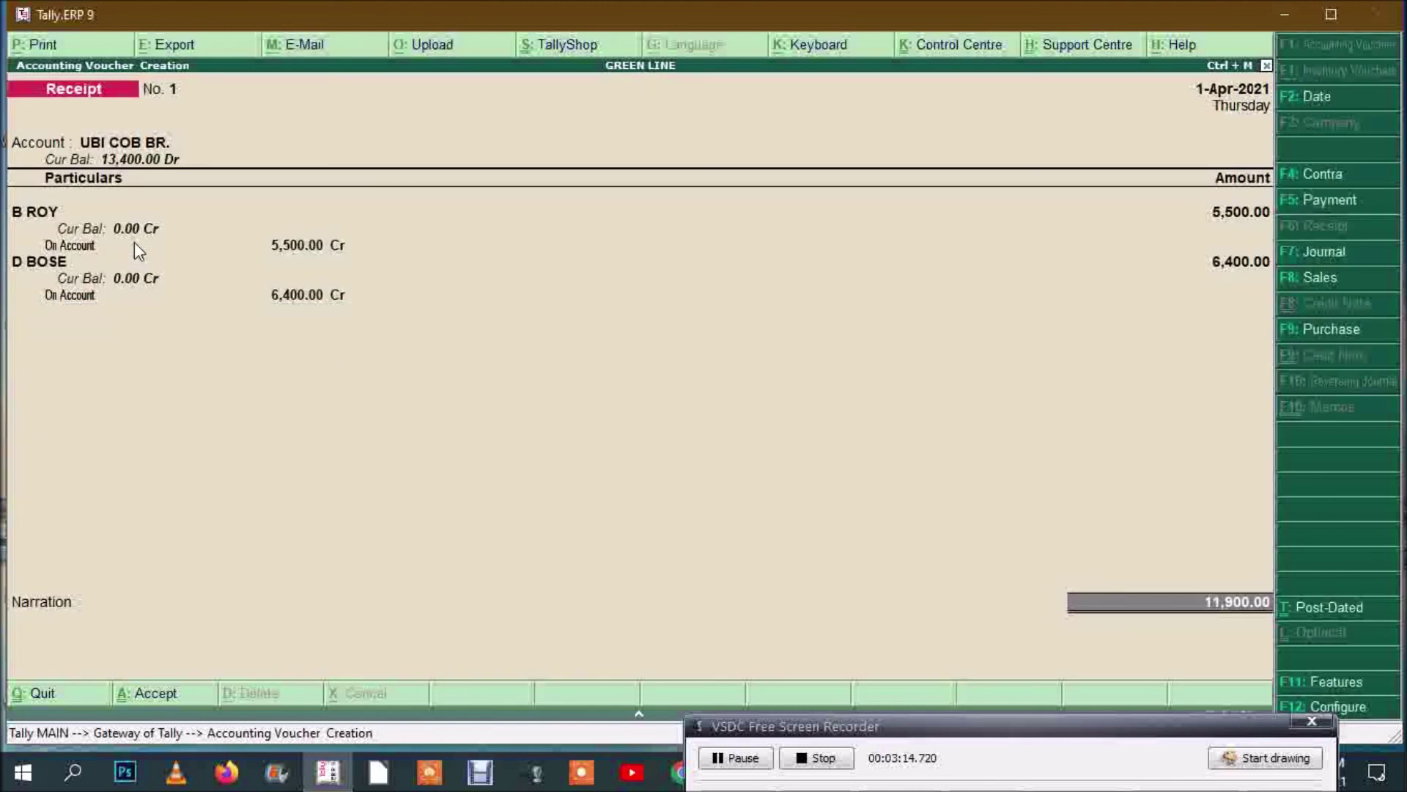
Step: Allocate the 11,900 into UBI COB BR. as Cheque/DD dated 1-Apr-2021 and save receipt voucher 1 without a narration
key(Return)
key(Return)
key(Return)
key(Return)
key(Return)
key(Return)
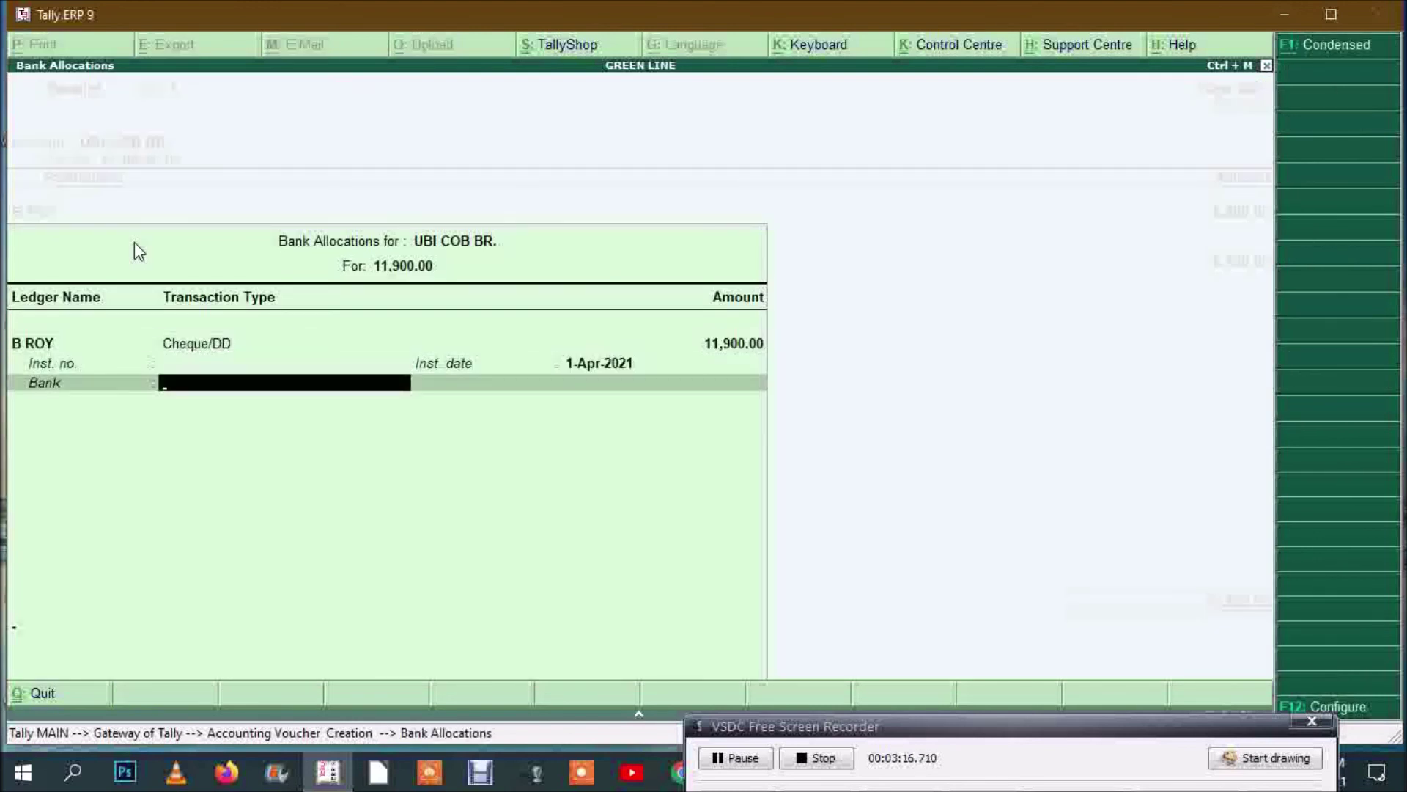
key(Return)
key(Return)
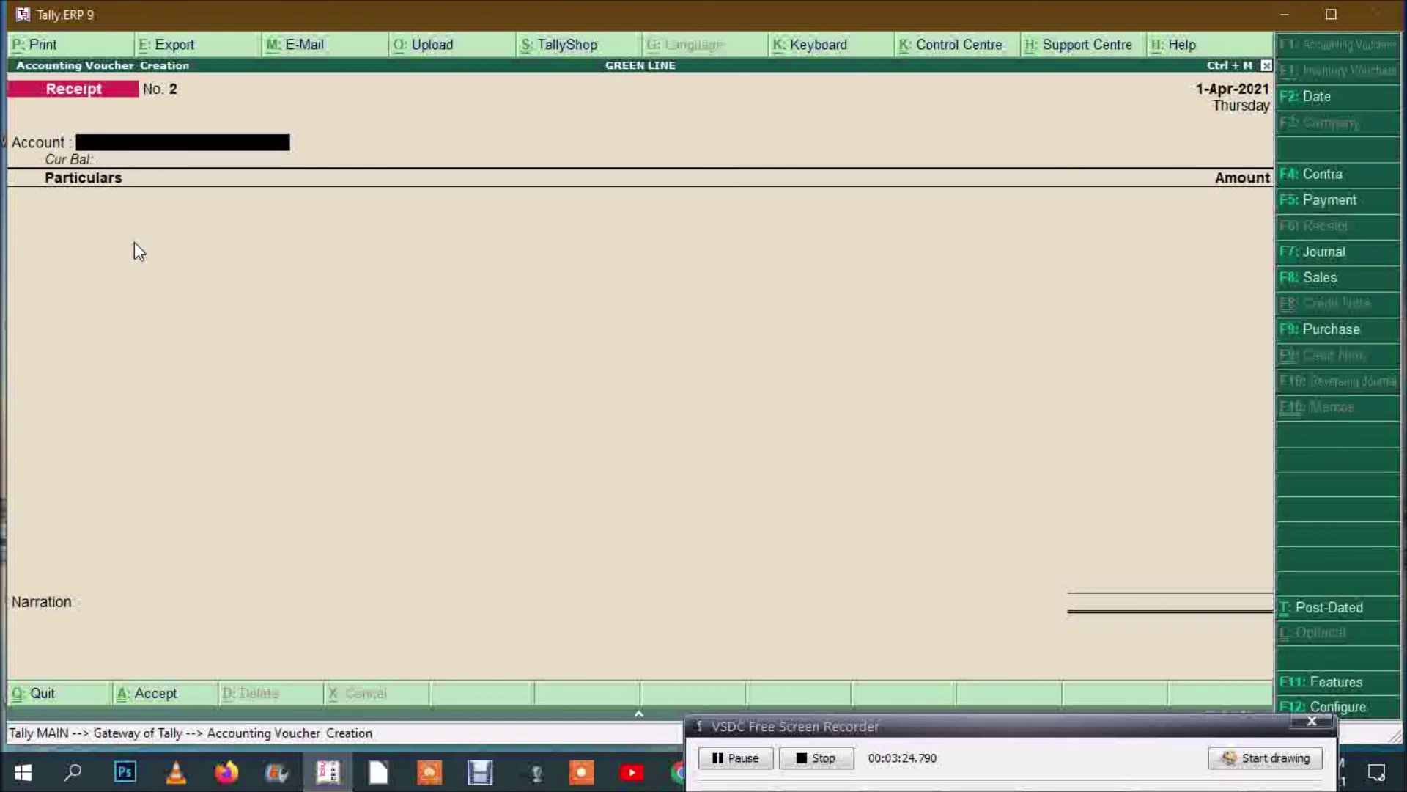
Step: Start receipt voucher 2 into the Cash account and enter the customer ledger owing 5,700 for 5700
key(Return)
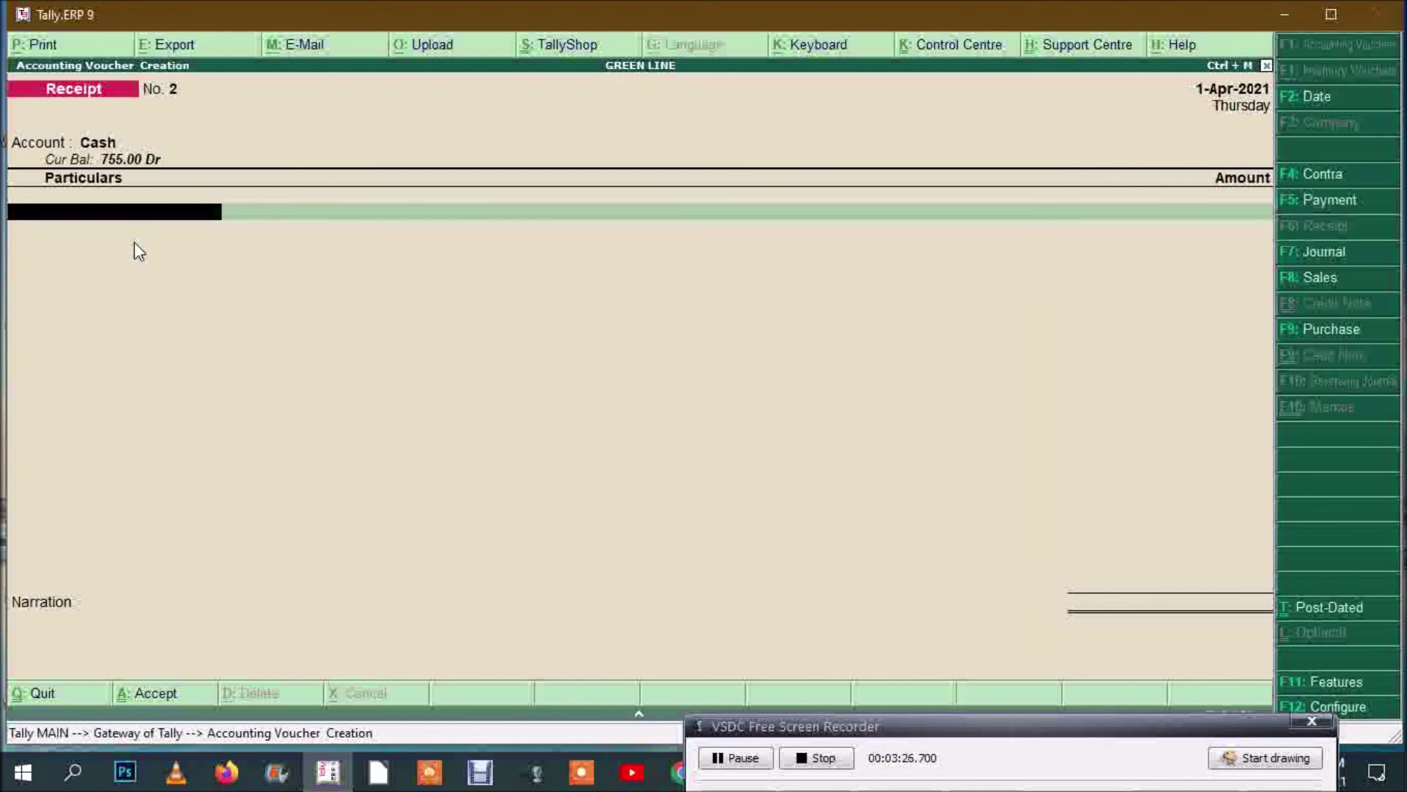
text(KD)
key(Return)
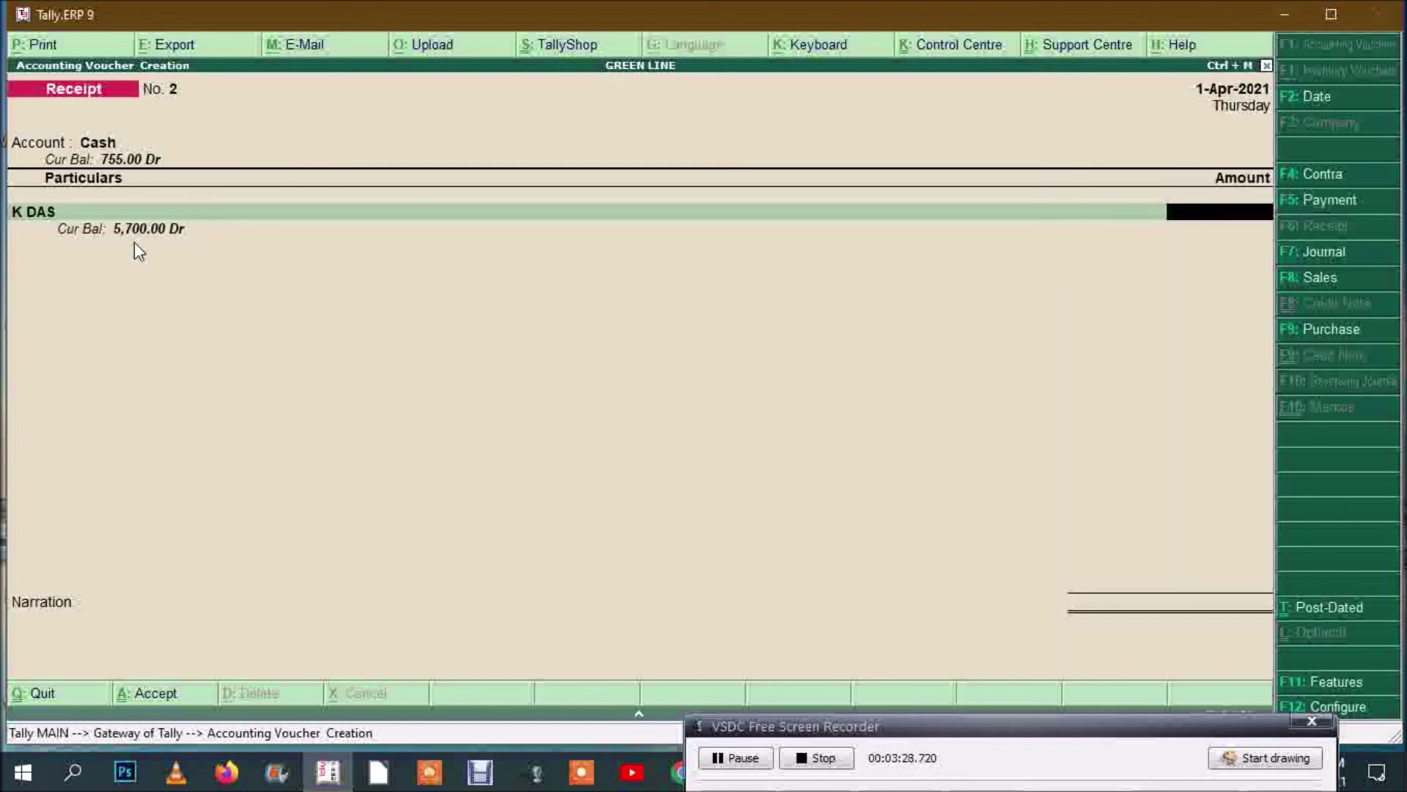
text(5700)
key(Return)
Step: Set the bill-wise reference of receipt voucher 2's first customer to On Account for the full 5,700
key(Down)
key(Down)
key(Return)
key(Return)
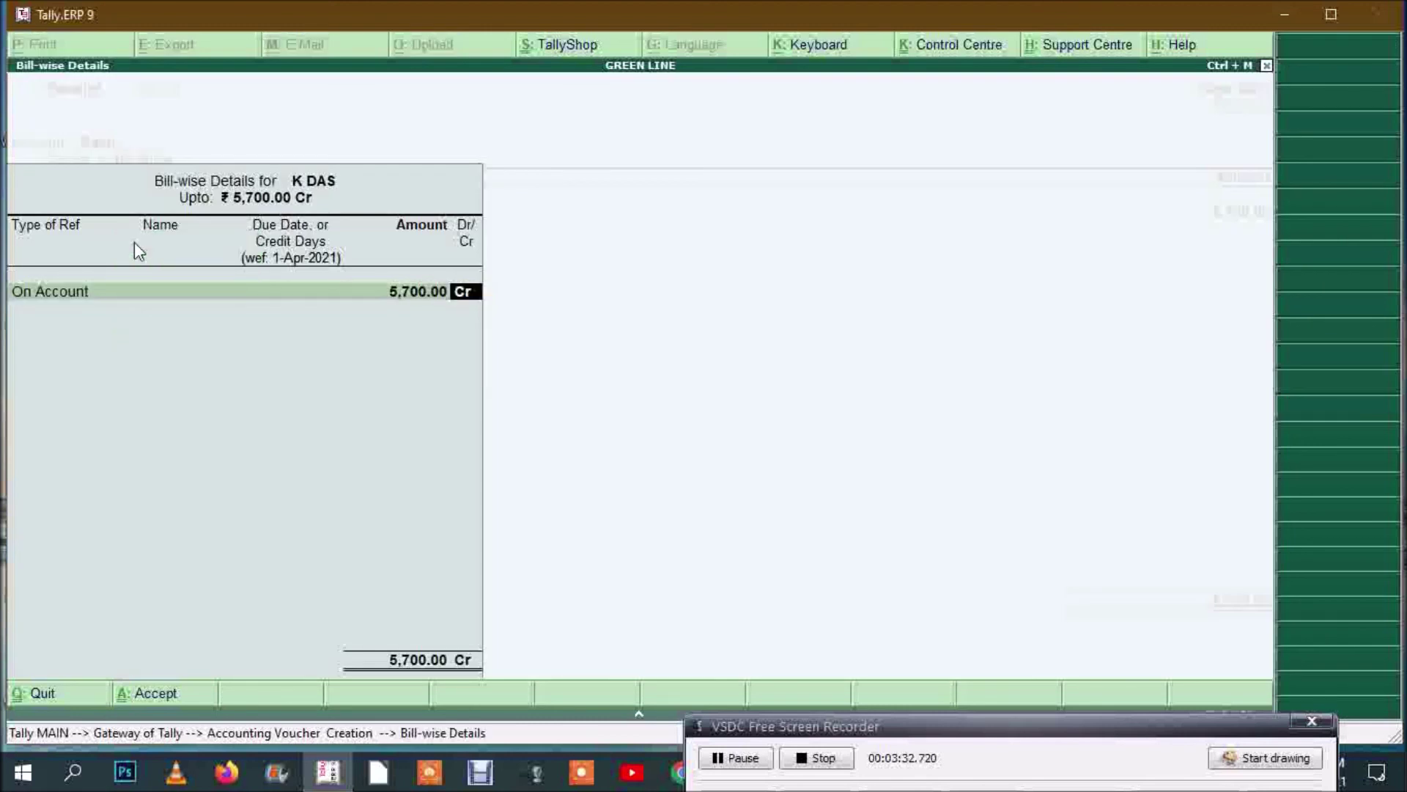
key(Return)
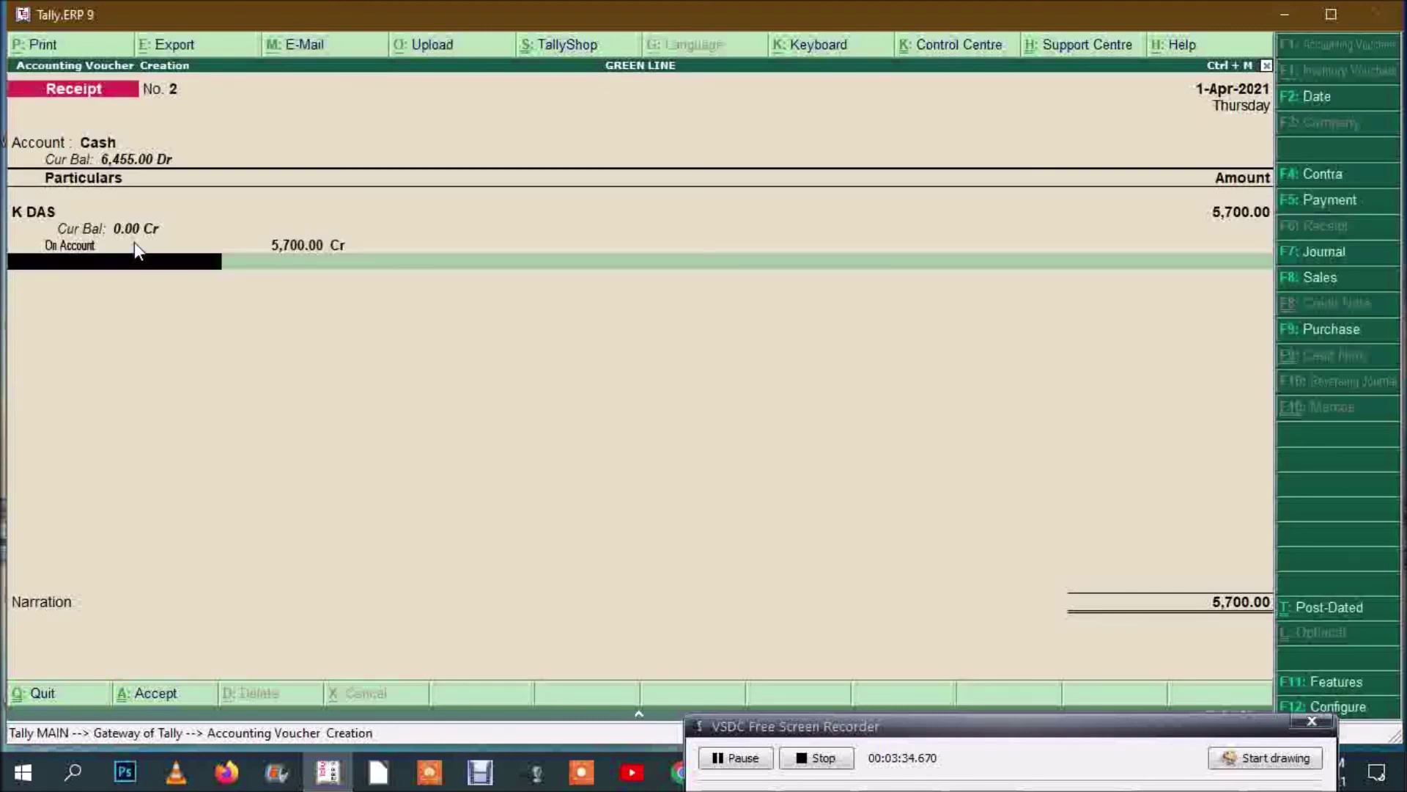
Step: Add the customer owing 4,900 to receipt voucher 2 for 4900, with the bill-wise reference On Account
text(MP)
key(Return)
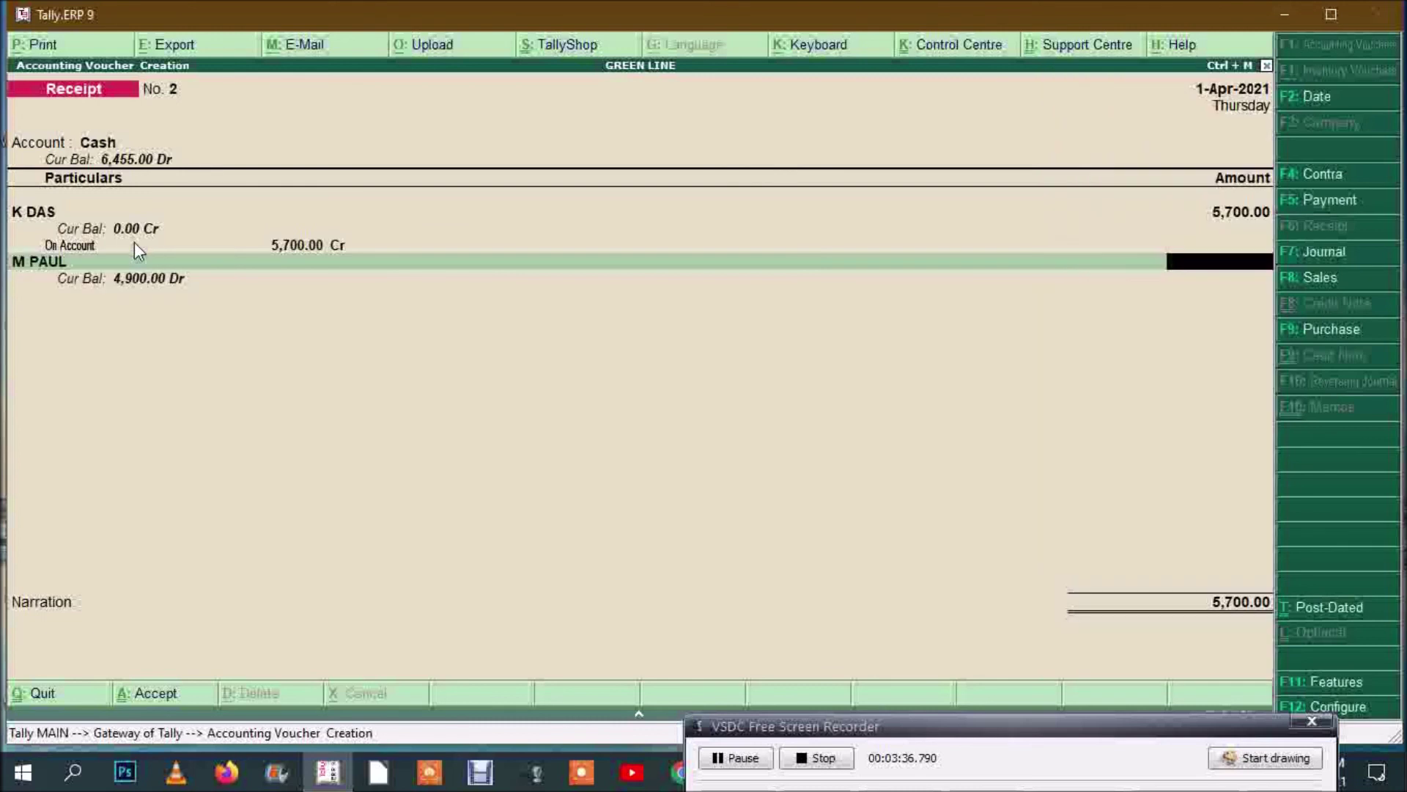
text(4900)
key(Return)
key(Down)
key(Down)
key(Return)
key(Return)
key(Return)
Step: End the particulars of receipt voucher 2 and save it without a narration
key(Return)
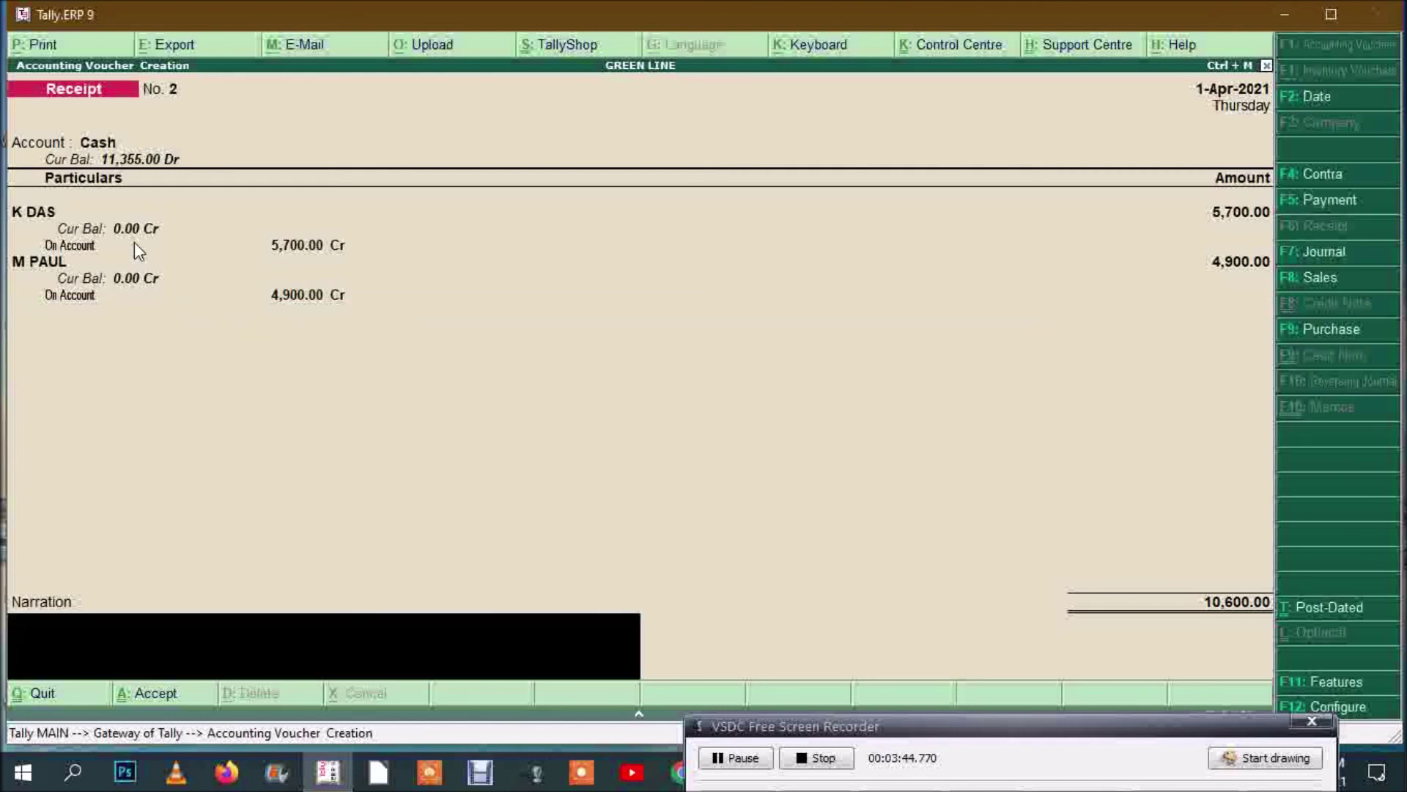
key(Return)
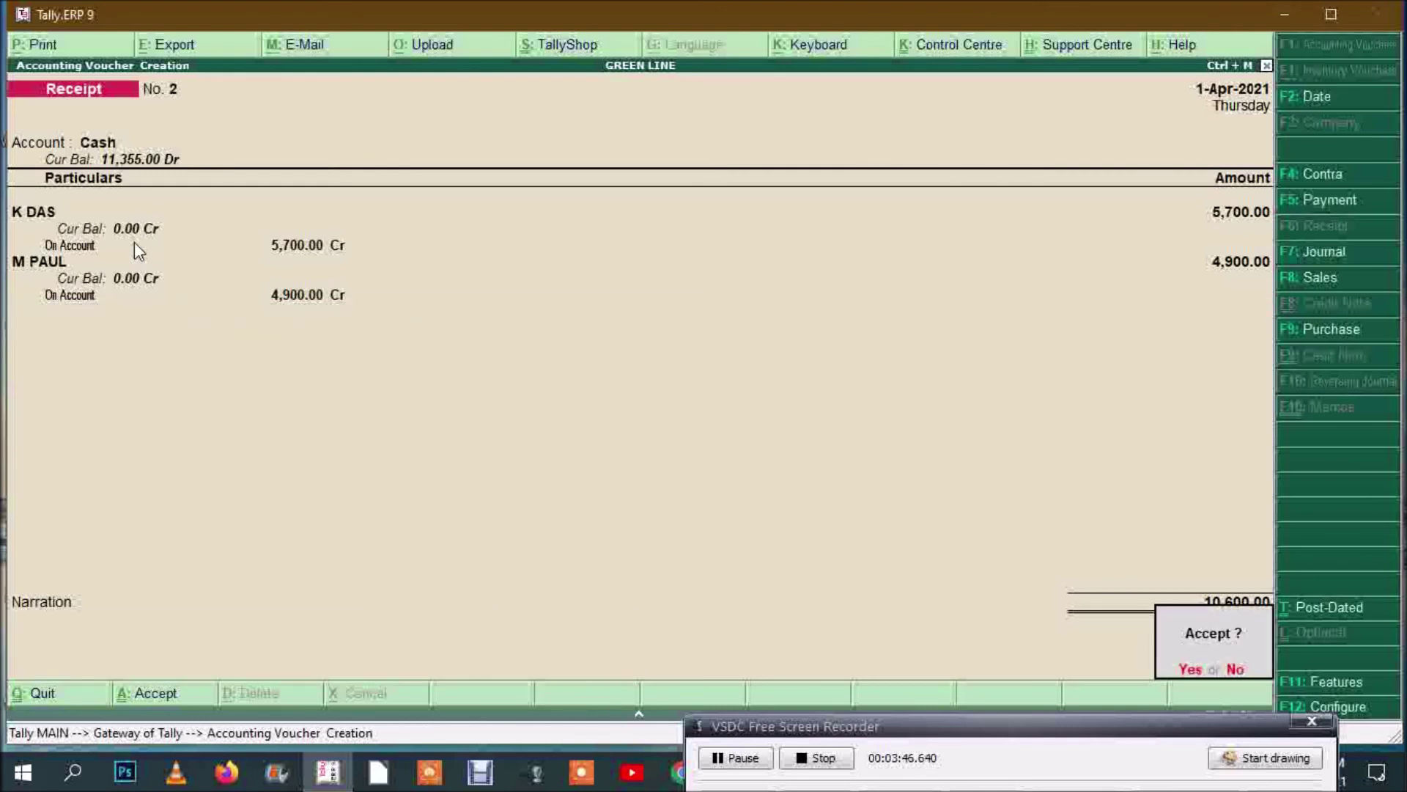
key(Return)
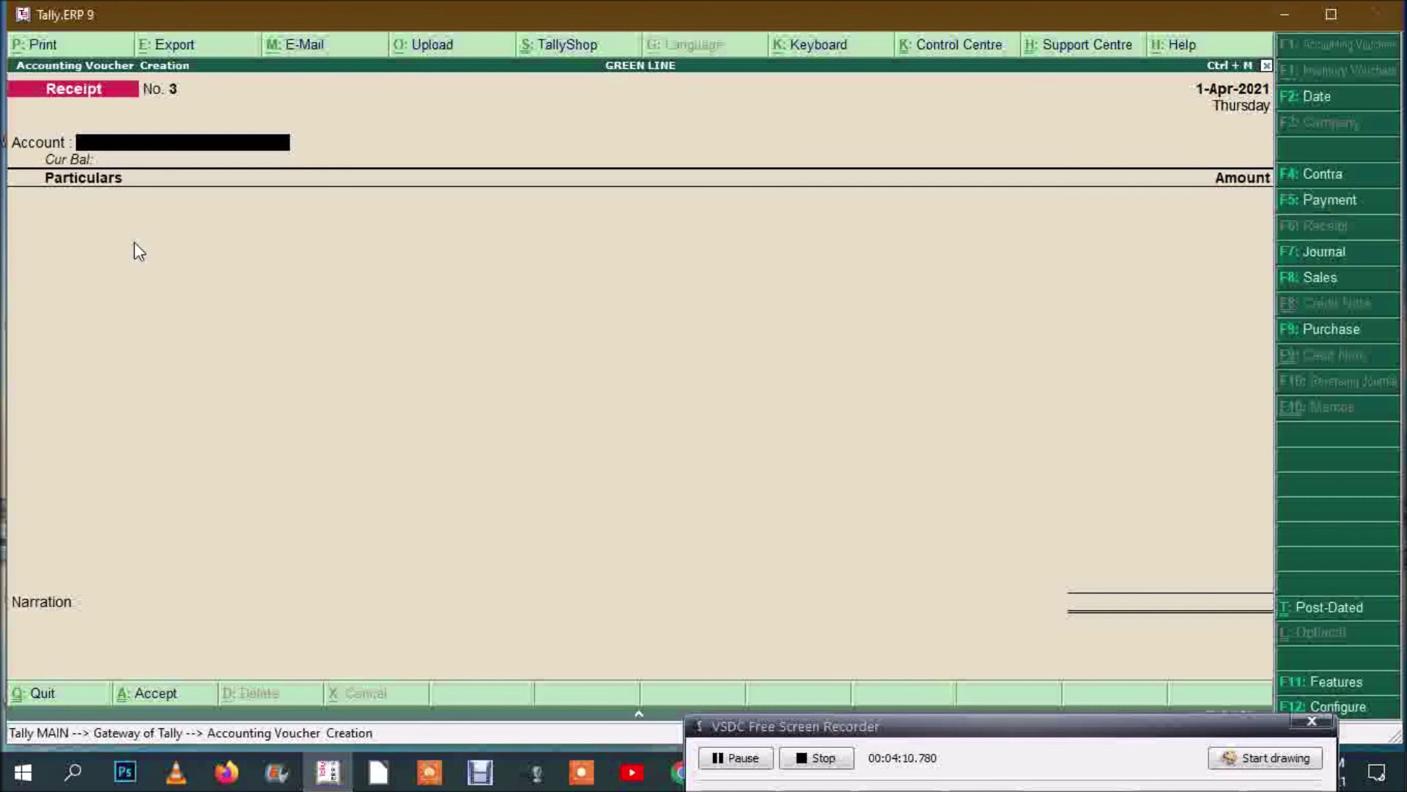
Step: Start journal voucher 1 and debit Profit & Loss A/c with 4505
key(F7)
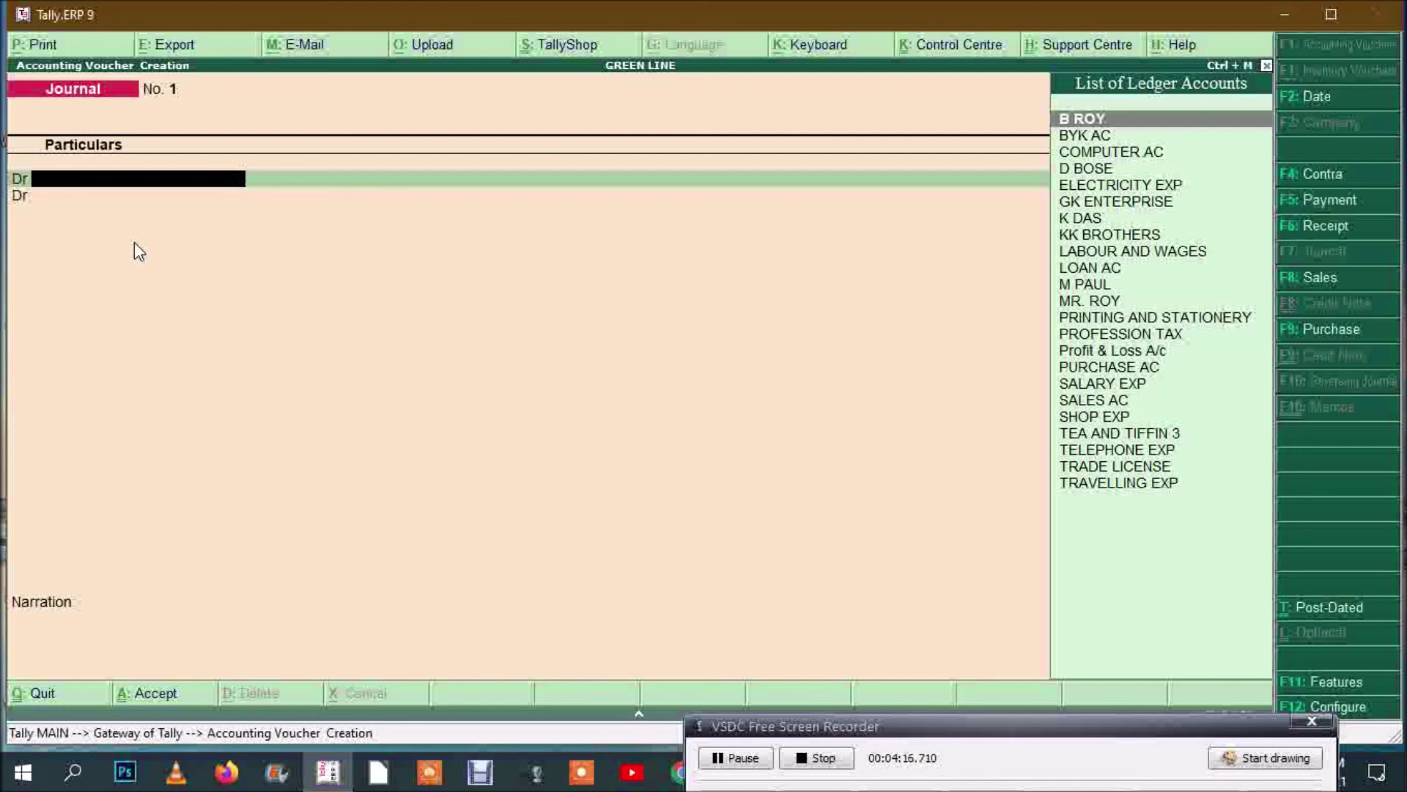
text(PR)
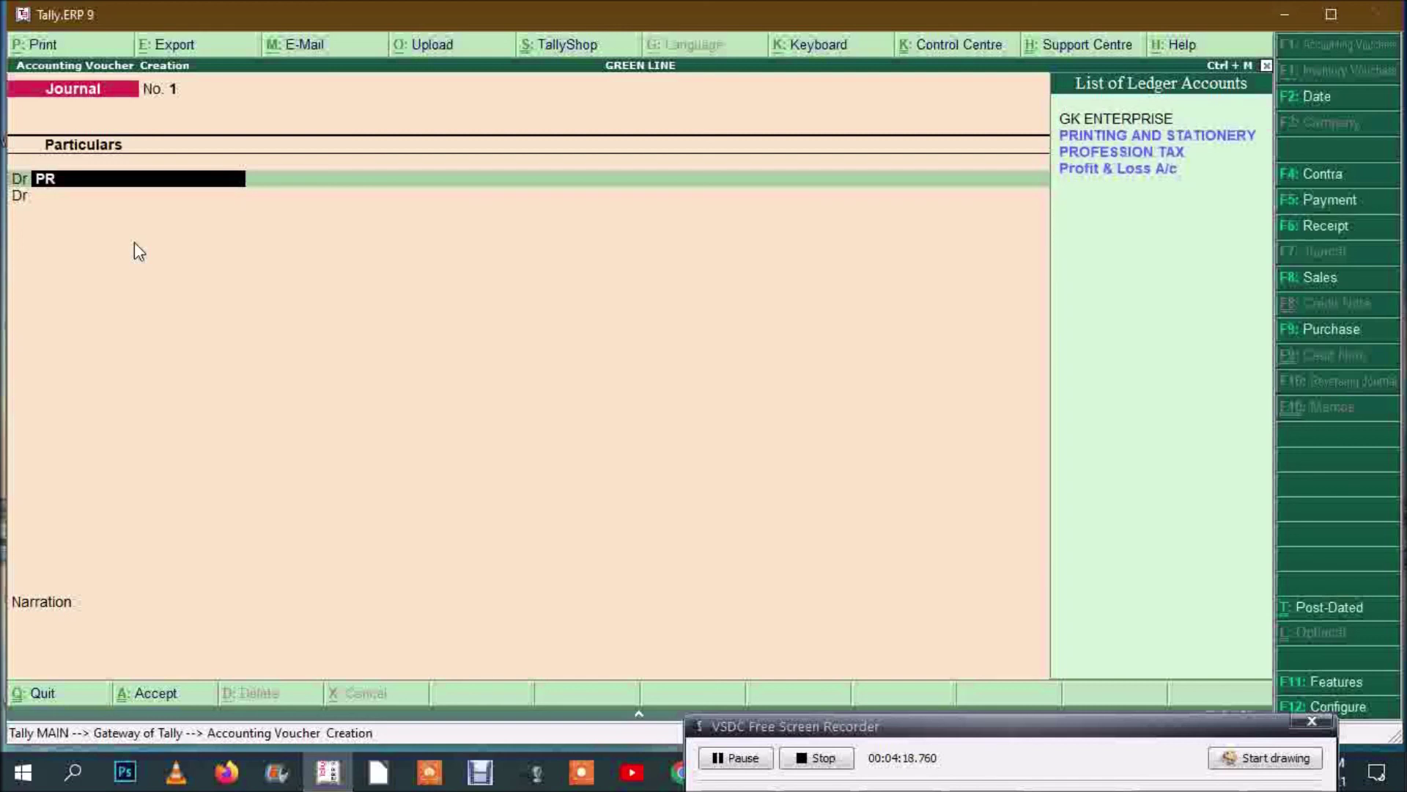
key(Down)
key(Down)
key(Down)
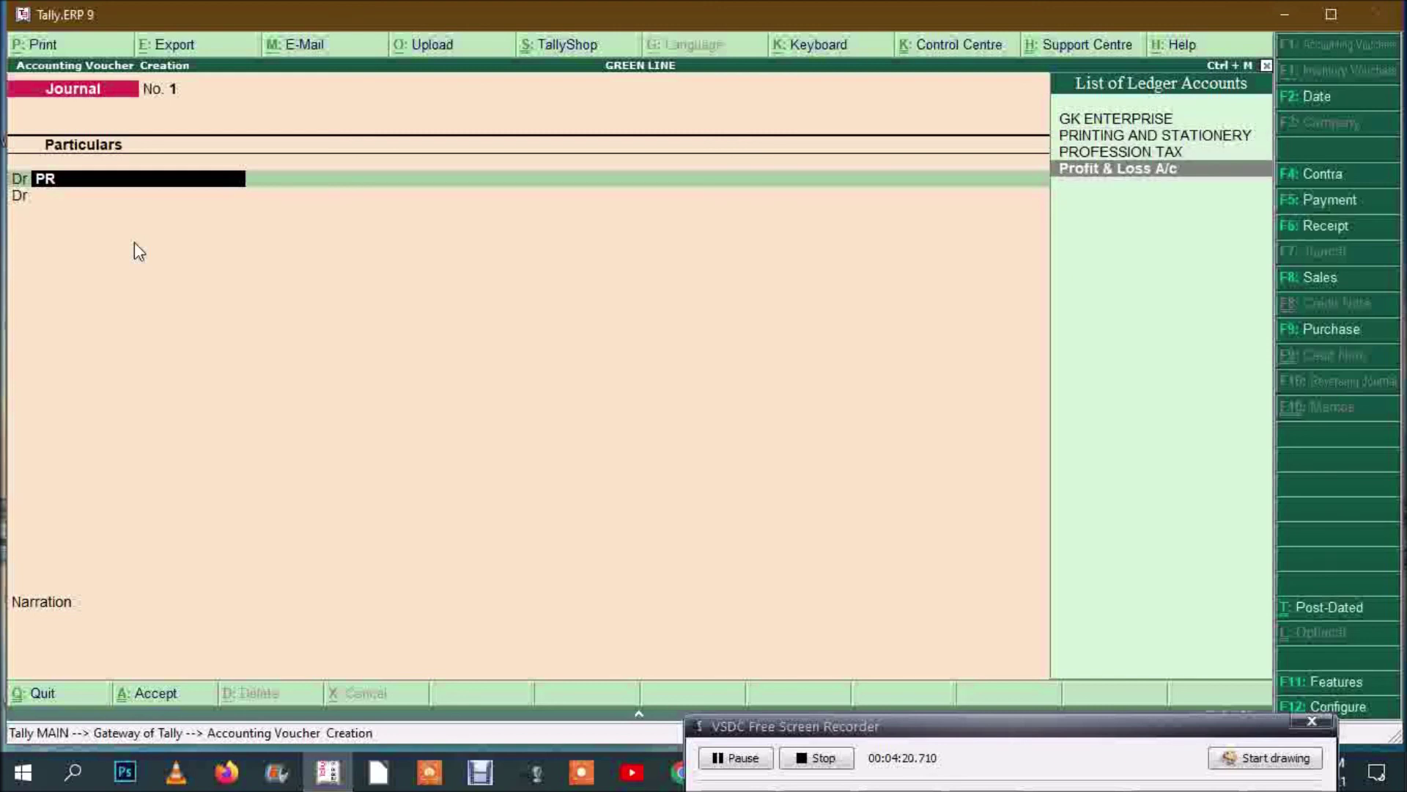
key(Return)
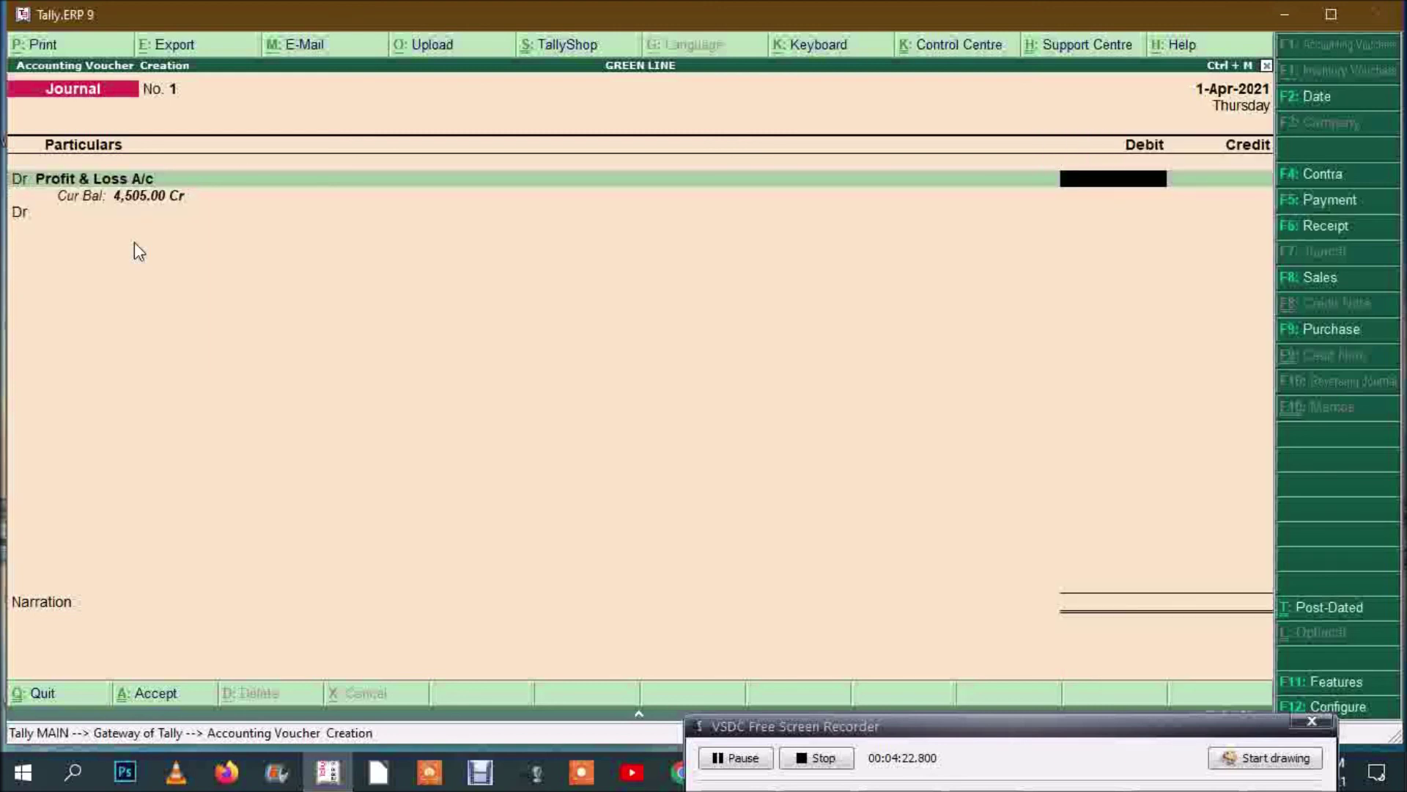
text(4505)
key(Return)
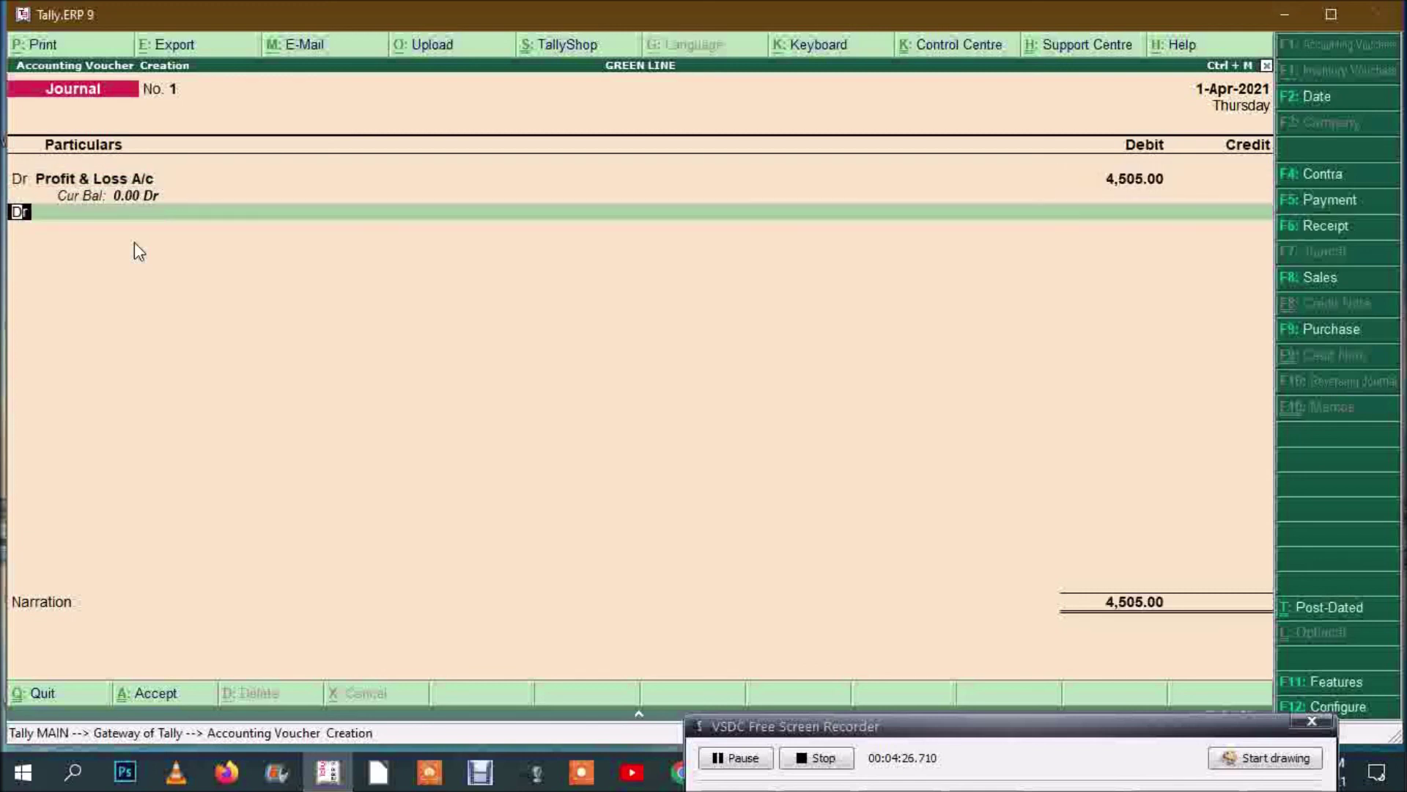
Step: Credit the owner's capital ledger with the full 4,505 and save journal voucher 1 without a narration
text(c)
key(Return)
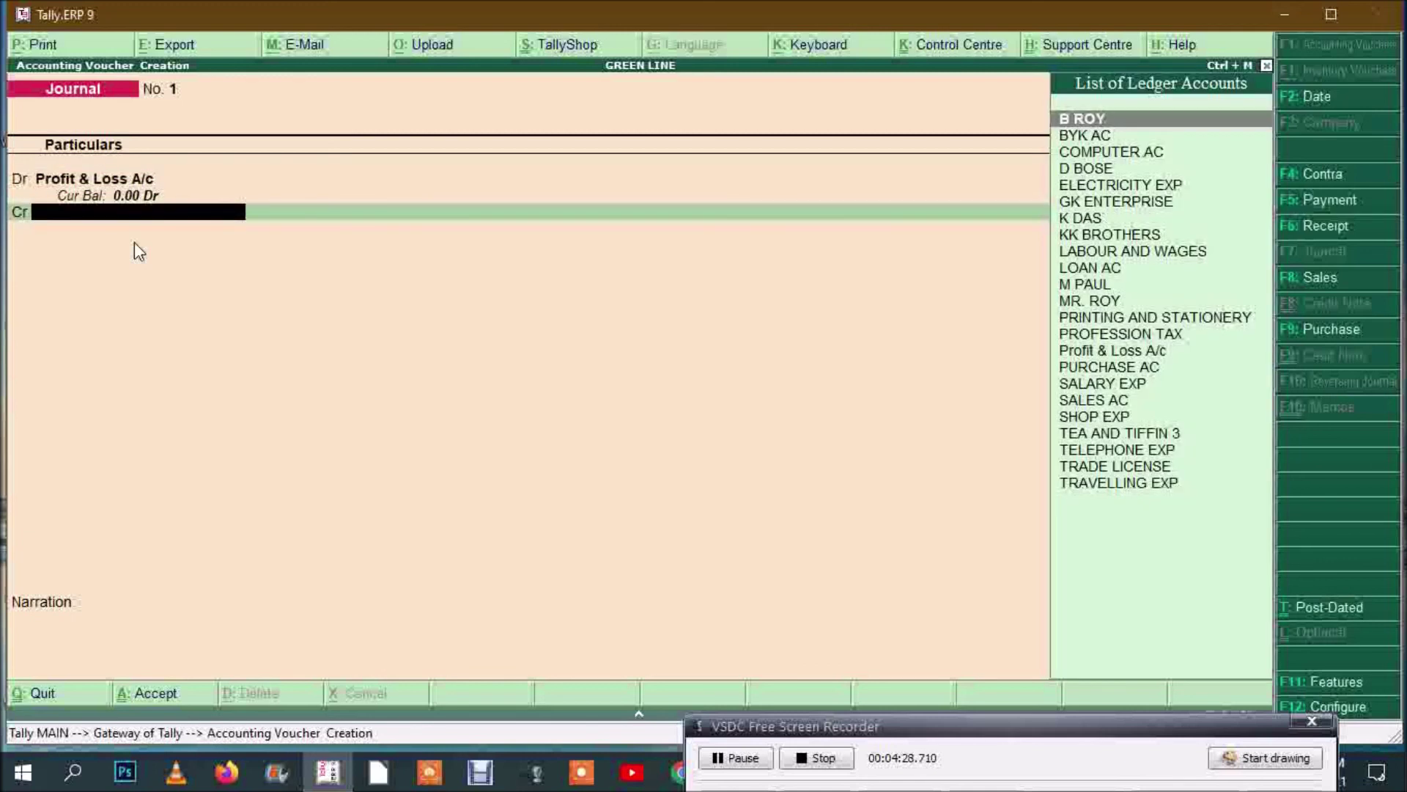
text(MR)
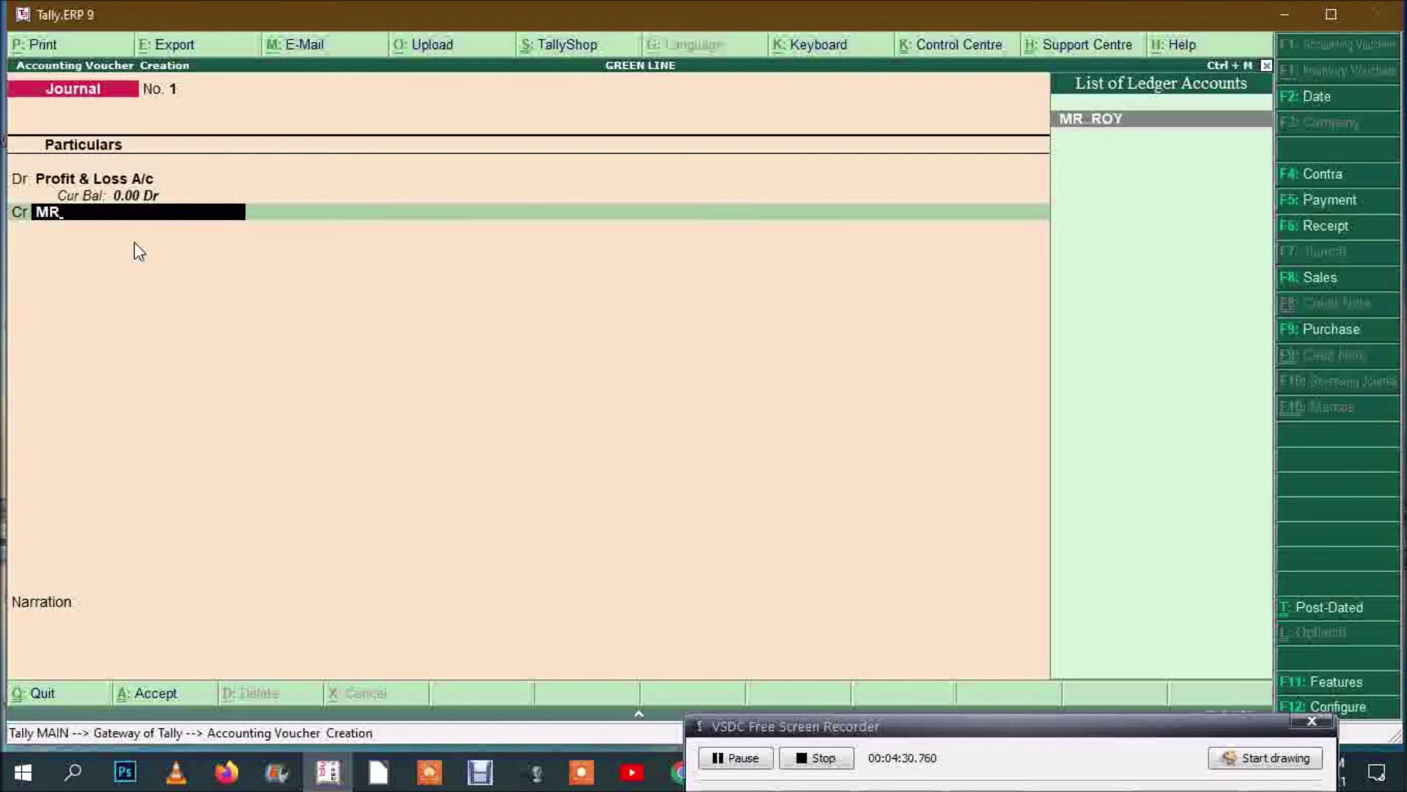
key(Return)
key(Return)
key(Return)
key(Return)
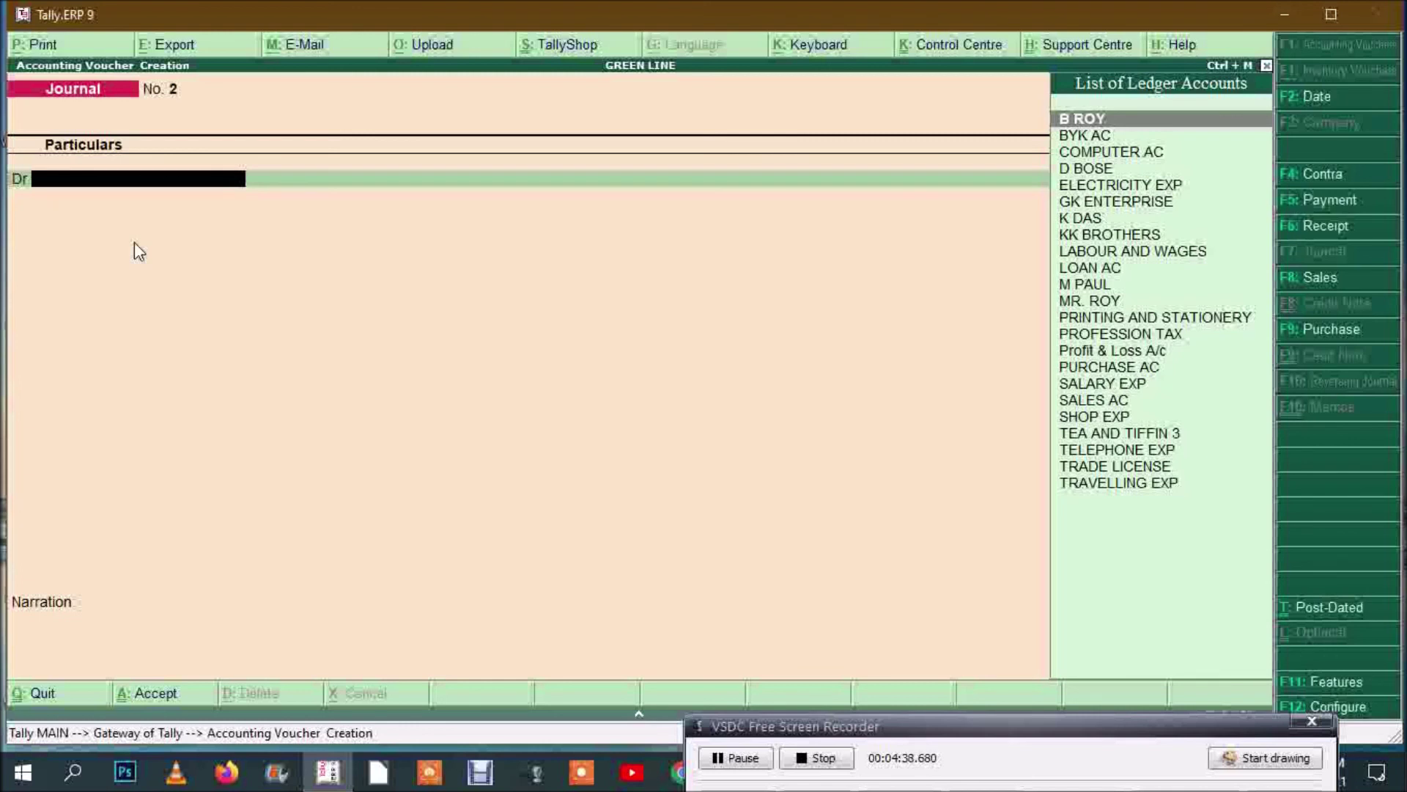
Step: Leave voucher entry, open the Balance Sheet in detailed view and examine its asset entries down to Bank Accounts
key(Escape)
key(Return)
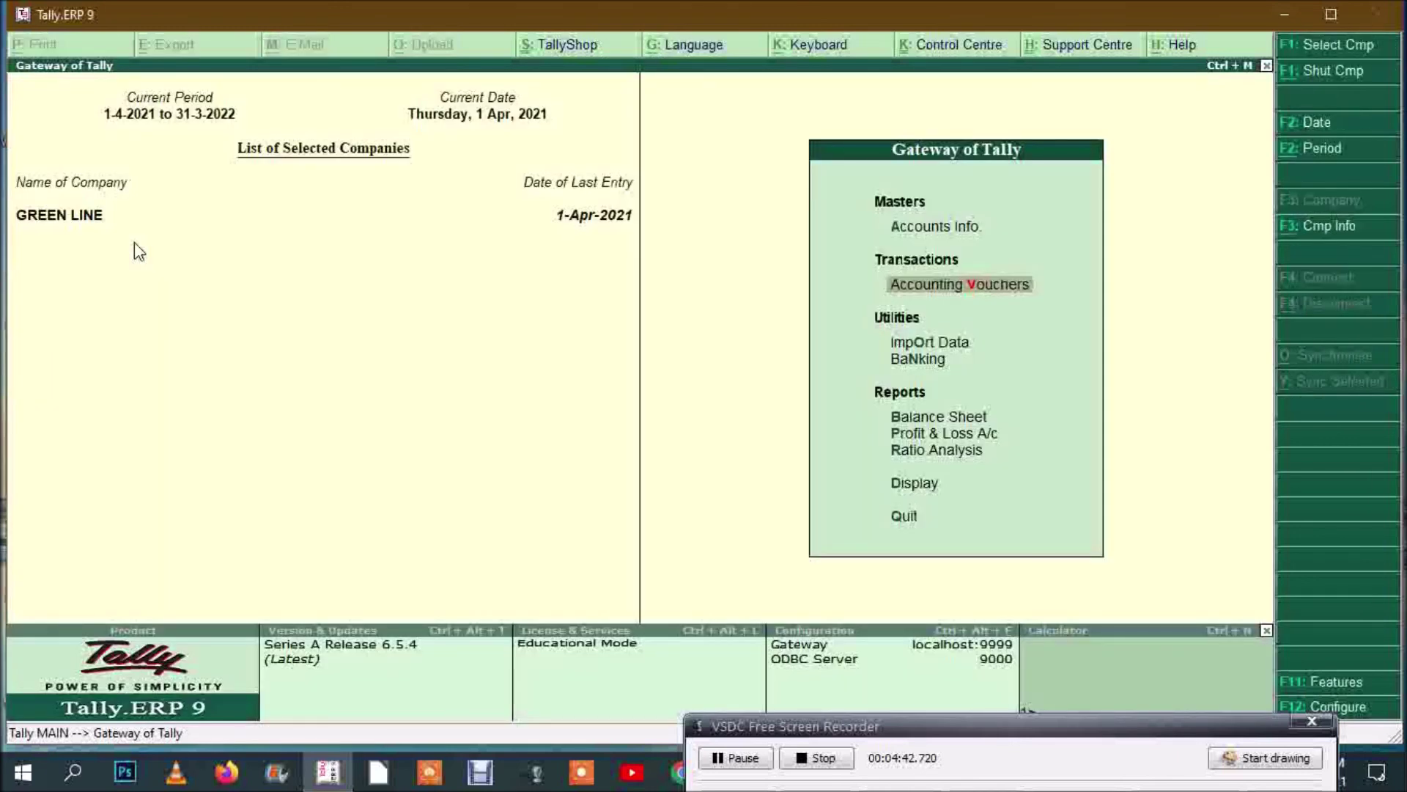
key(b)
key(alt+F1)
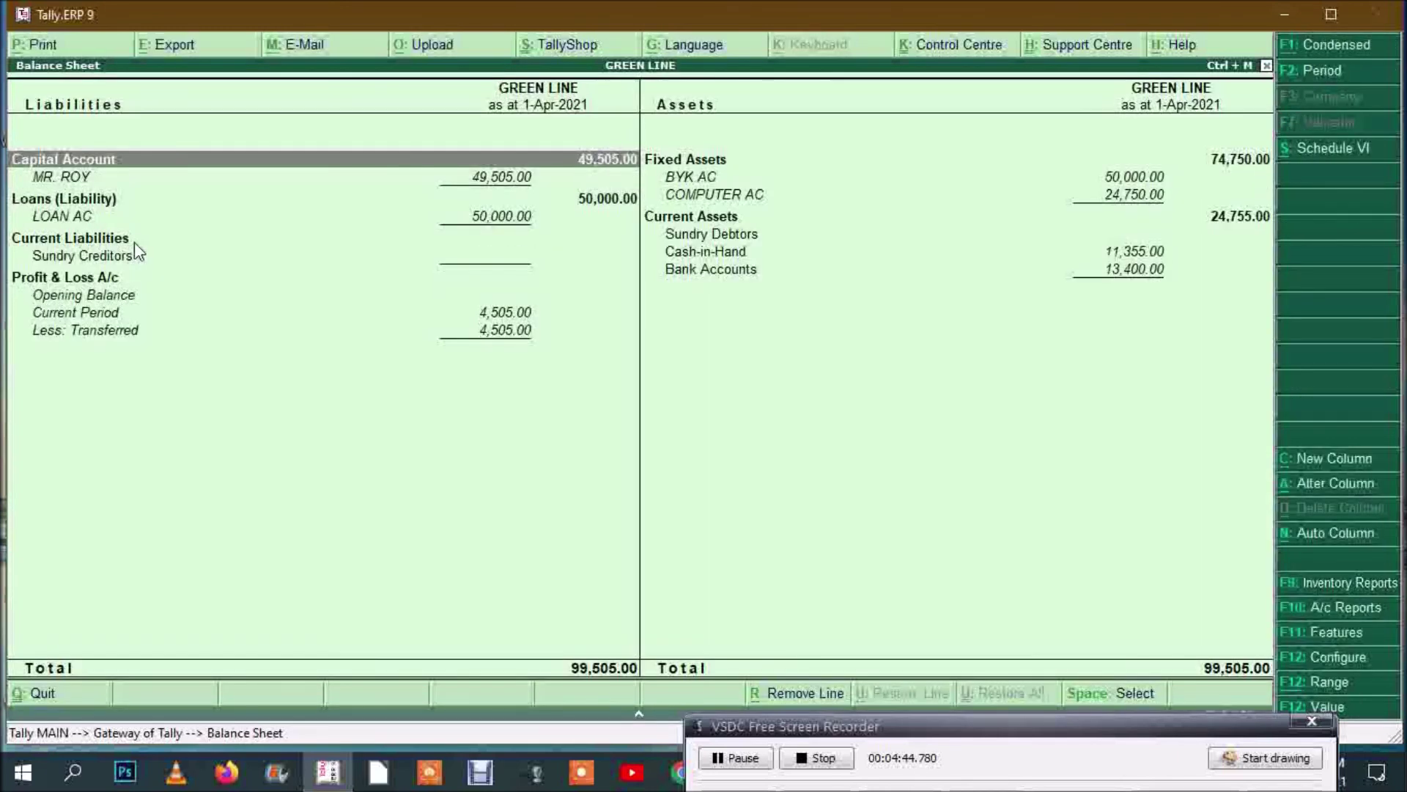
key(Right)
key(Down)
key(Down)
key(Down)
key(Down)
key(Down)
key(Down)
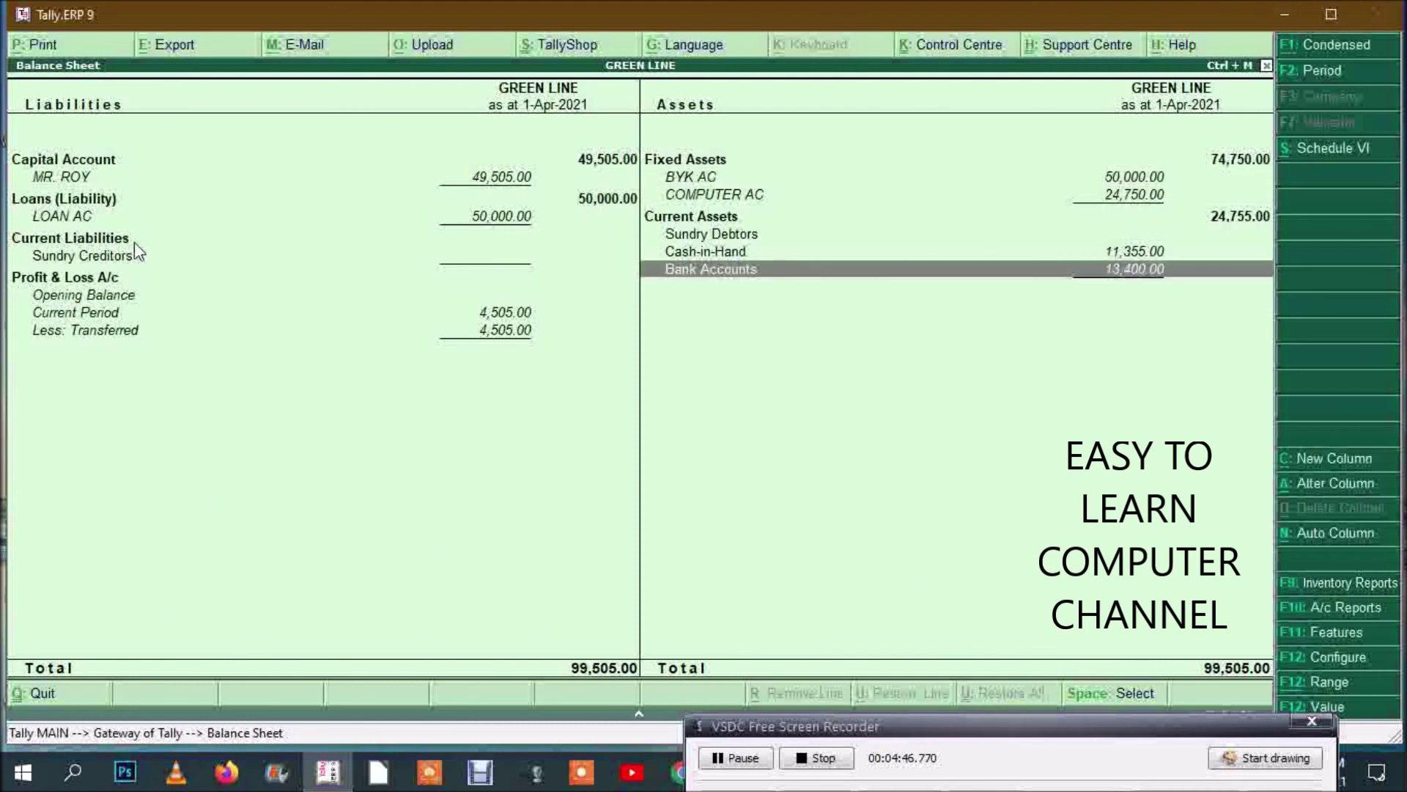